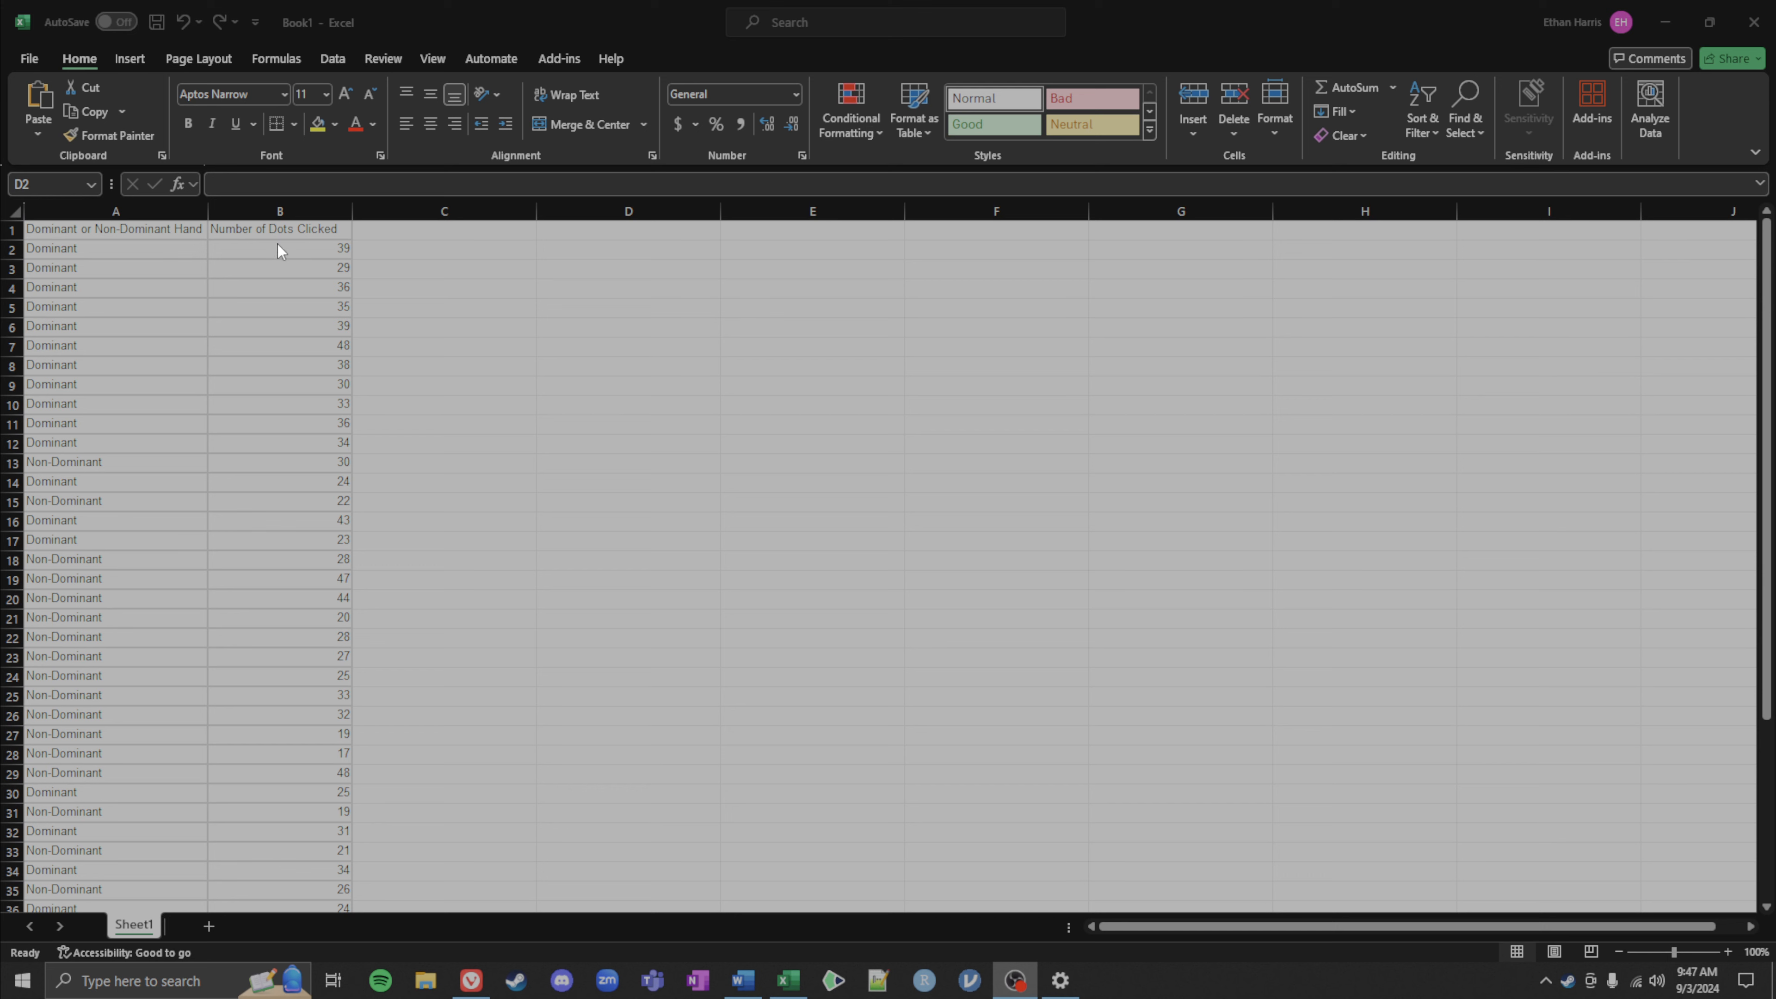
Step: Label cell D2 as mean= xbar= for the first statistic
click(587, 245)
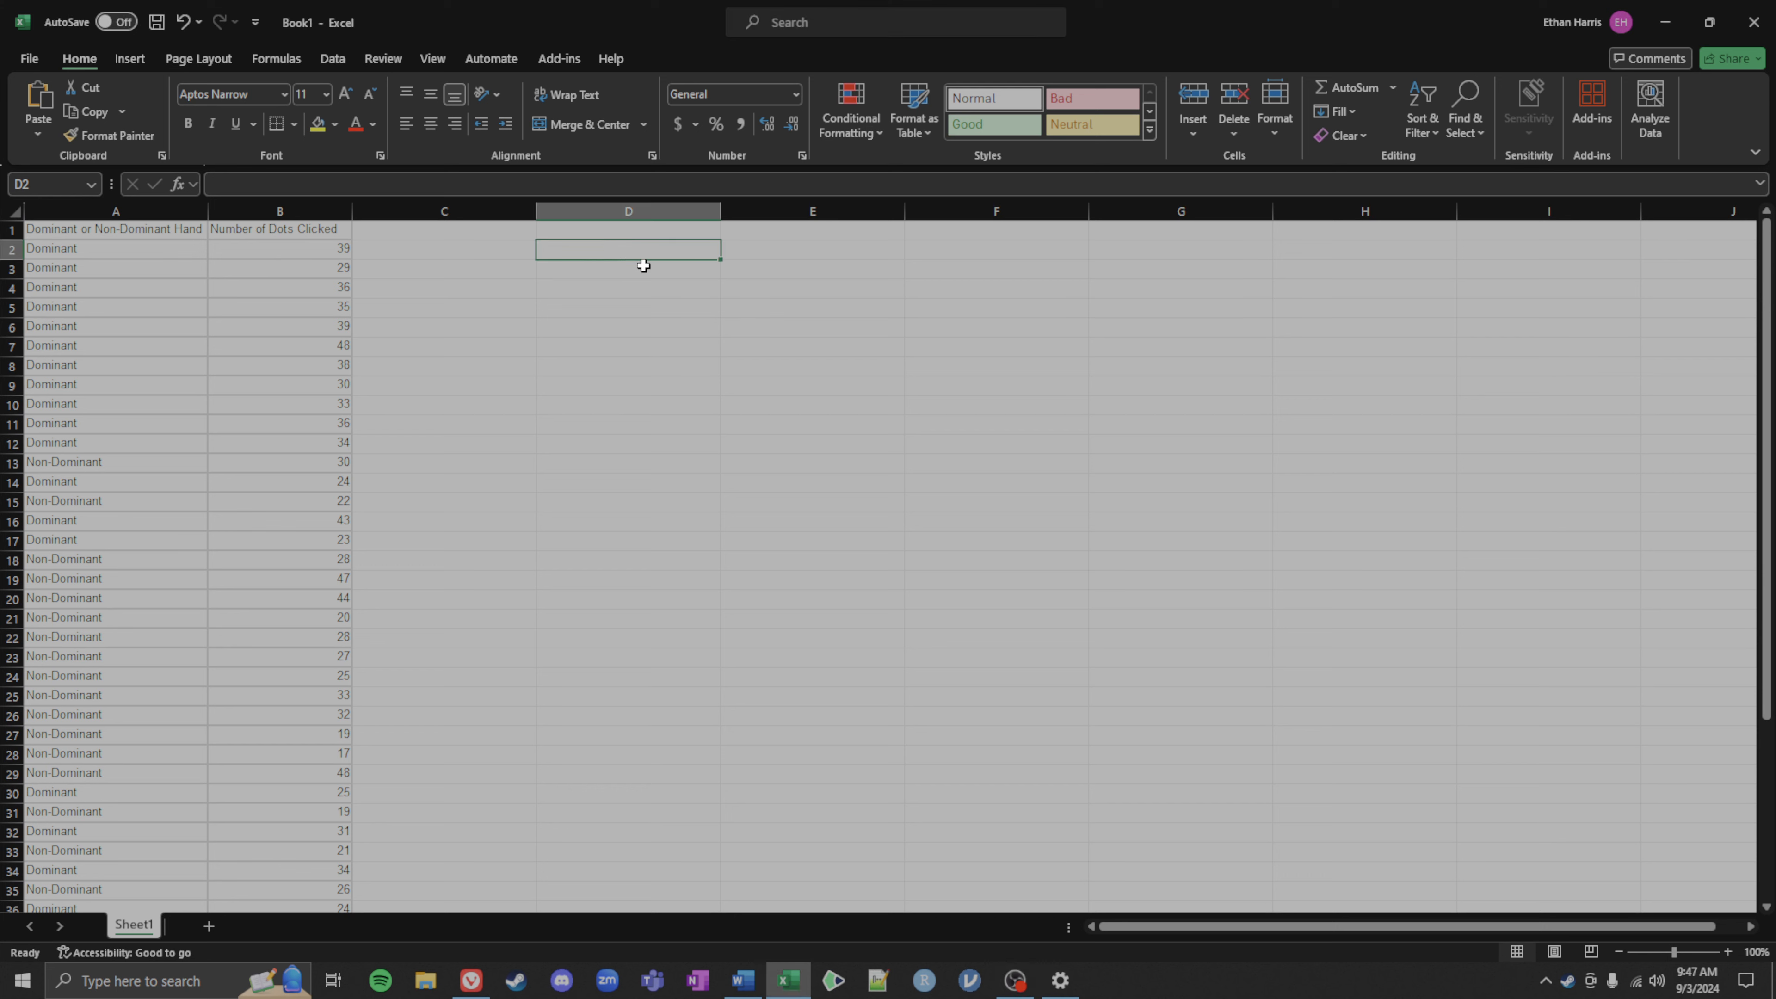
text(m)
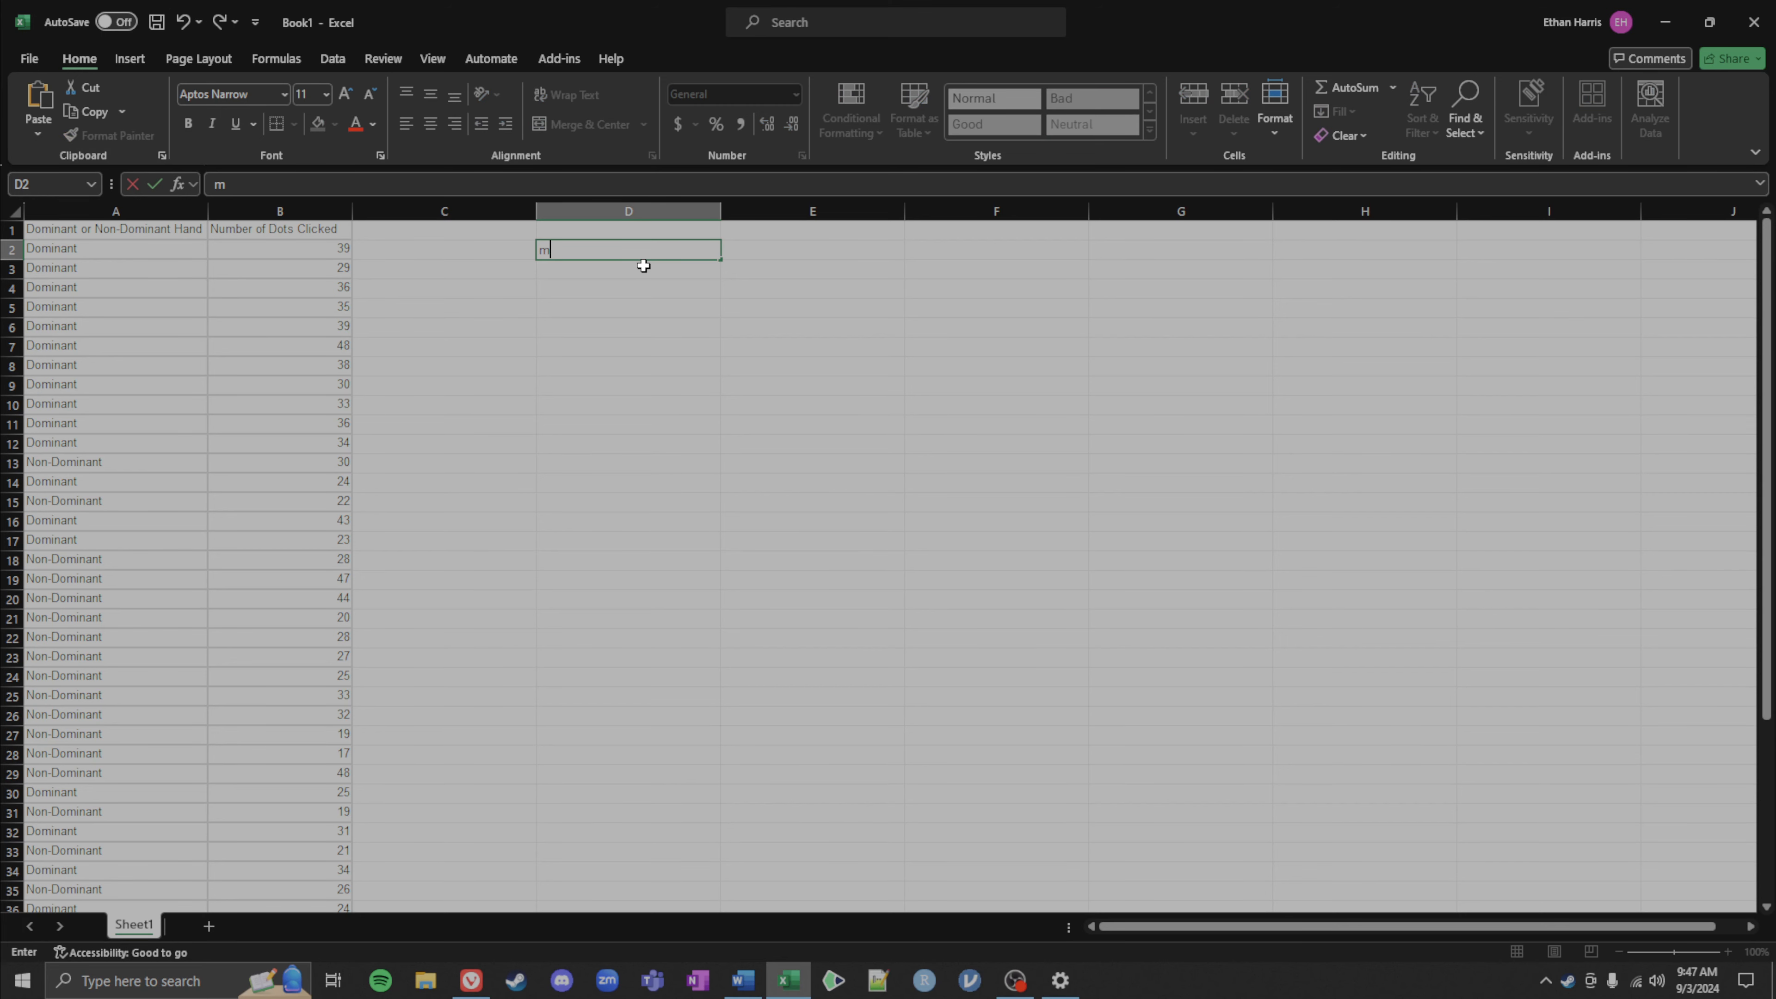
text(ean= xbar=)
key(Tab)
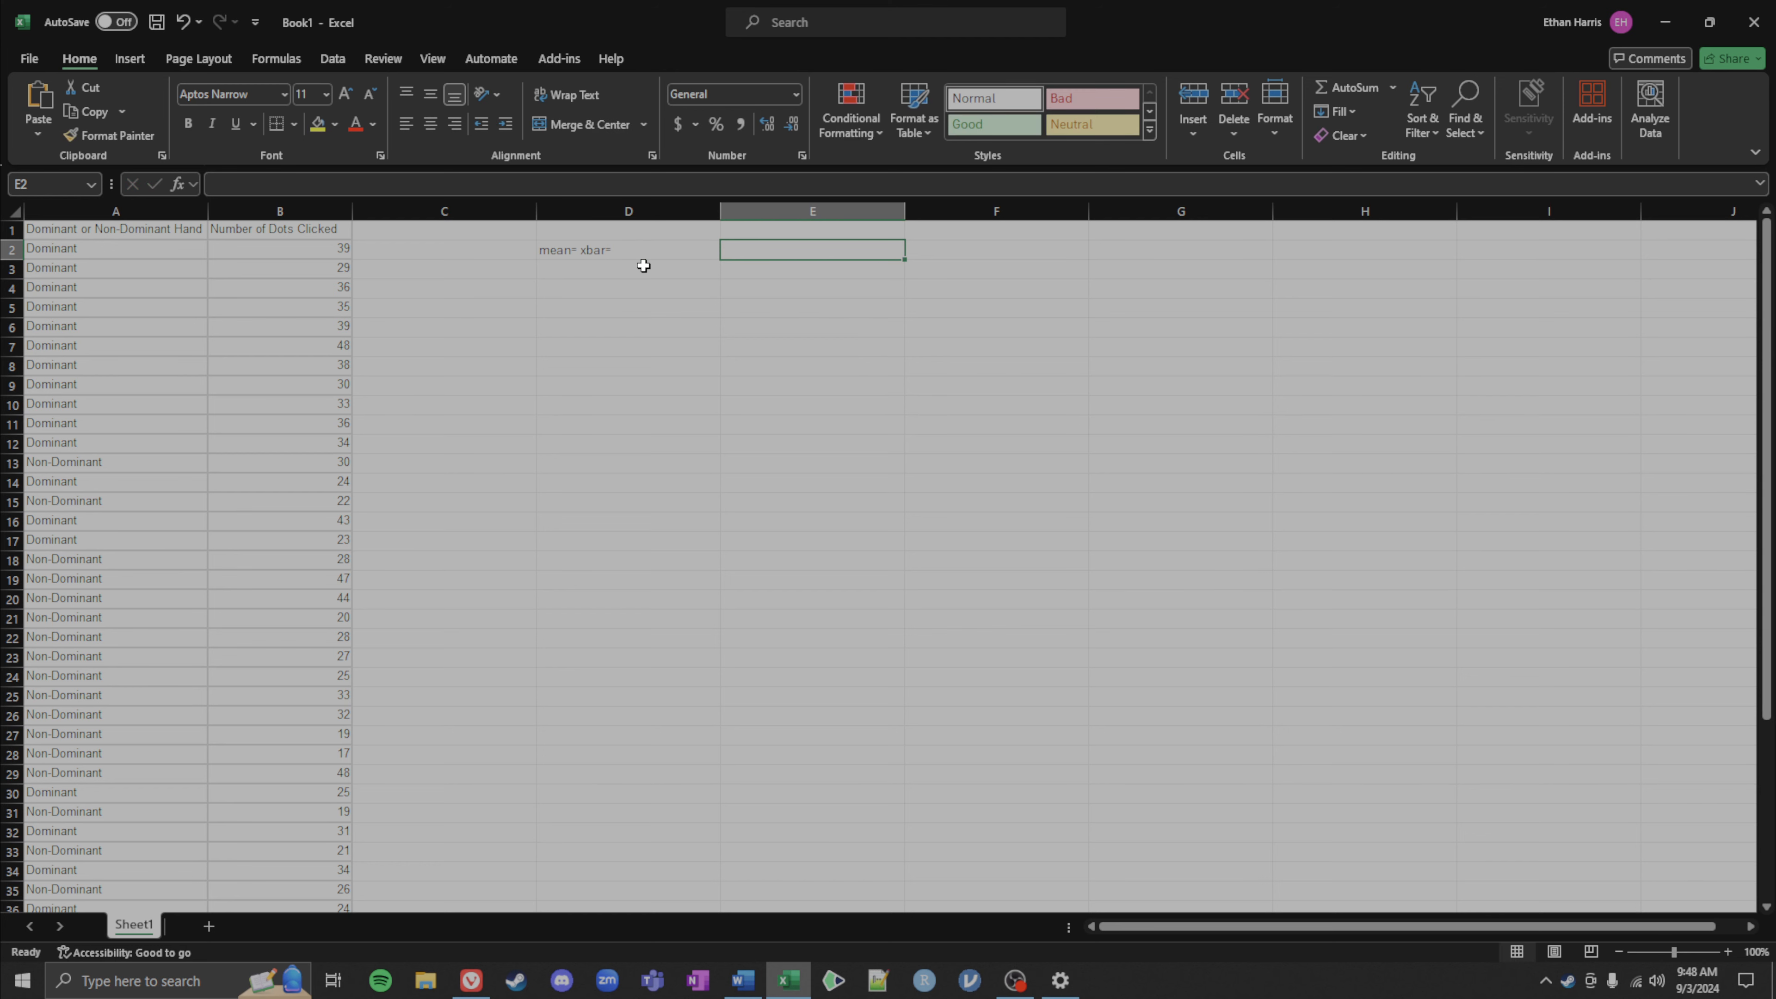
Step: Enter an AVERAGE formula in E2 over the dots-clicked values B2:B47
text(=)
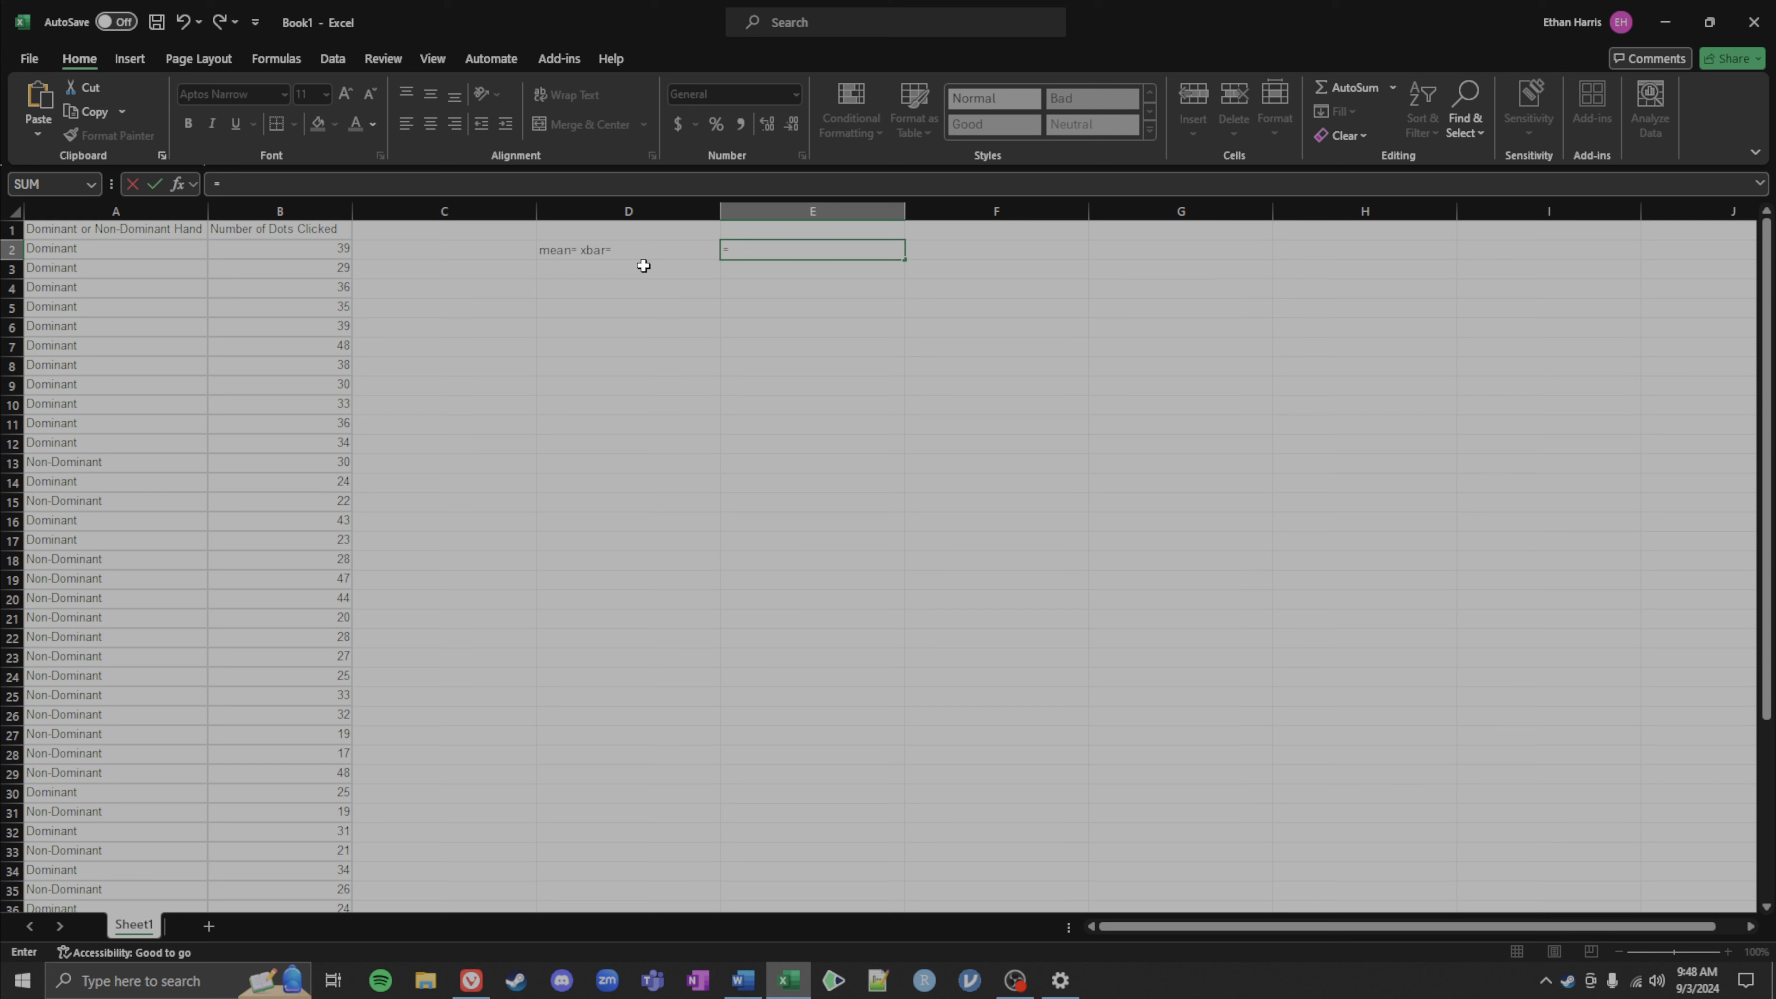
text(average()
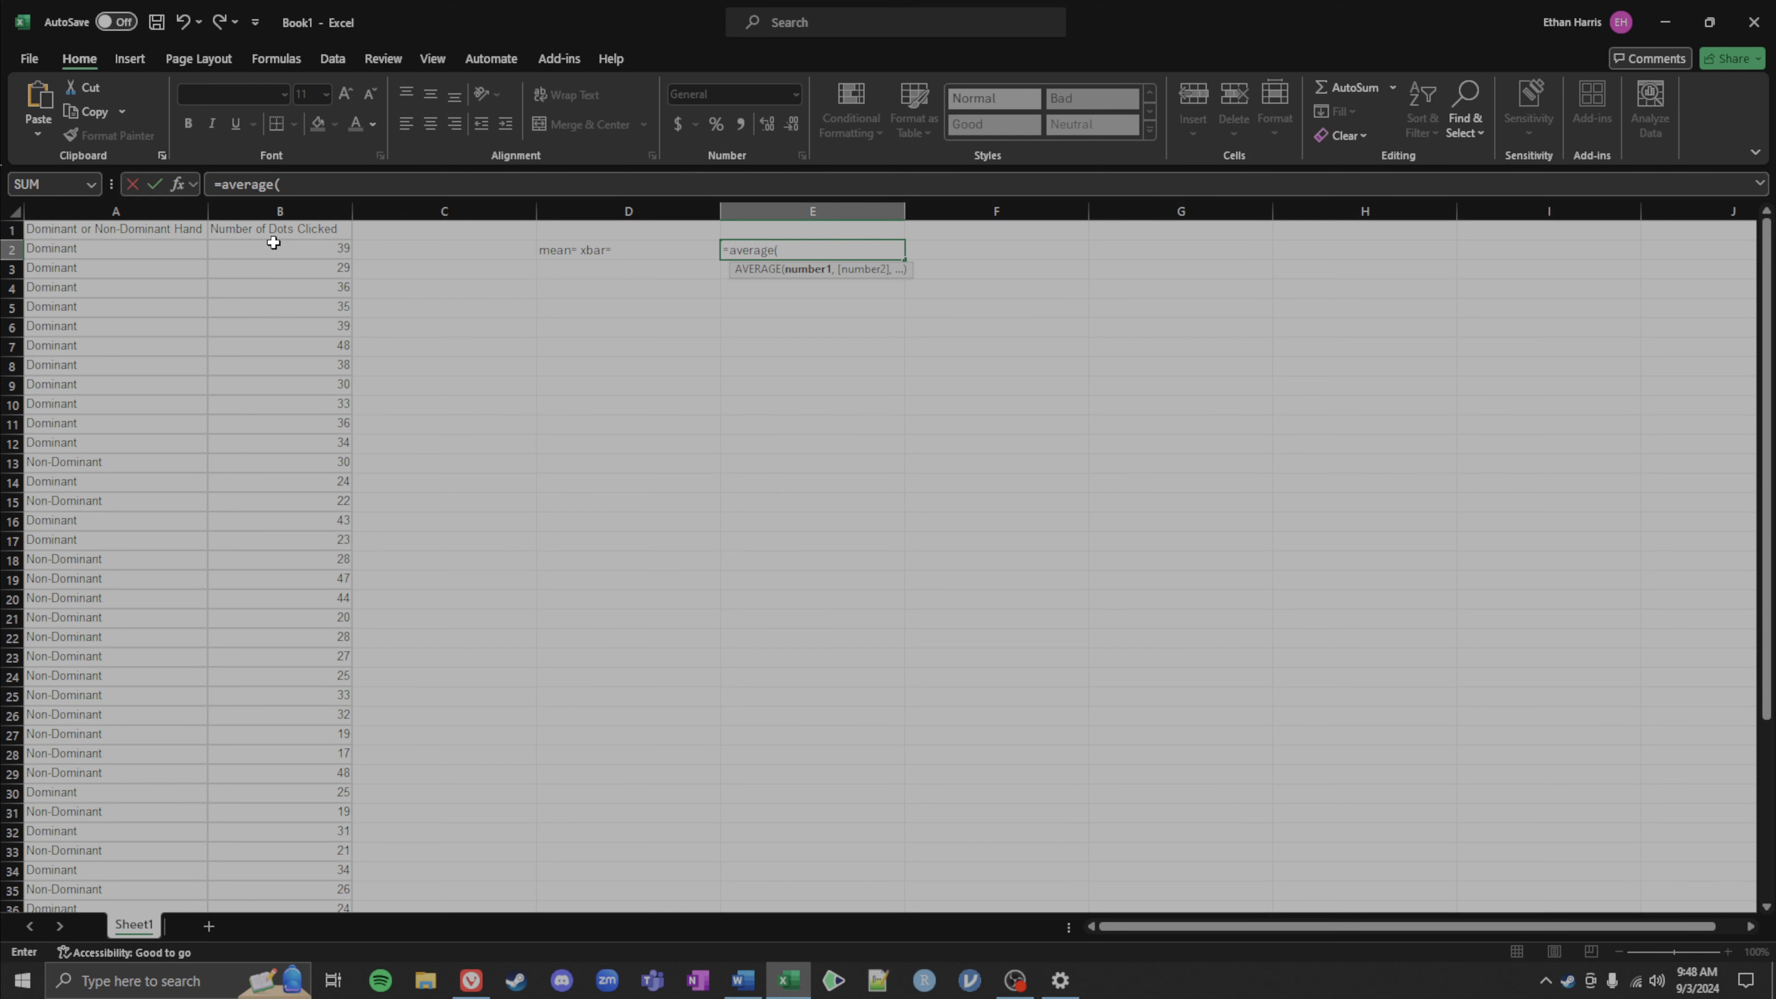
drag(275, 247, 301, 516)
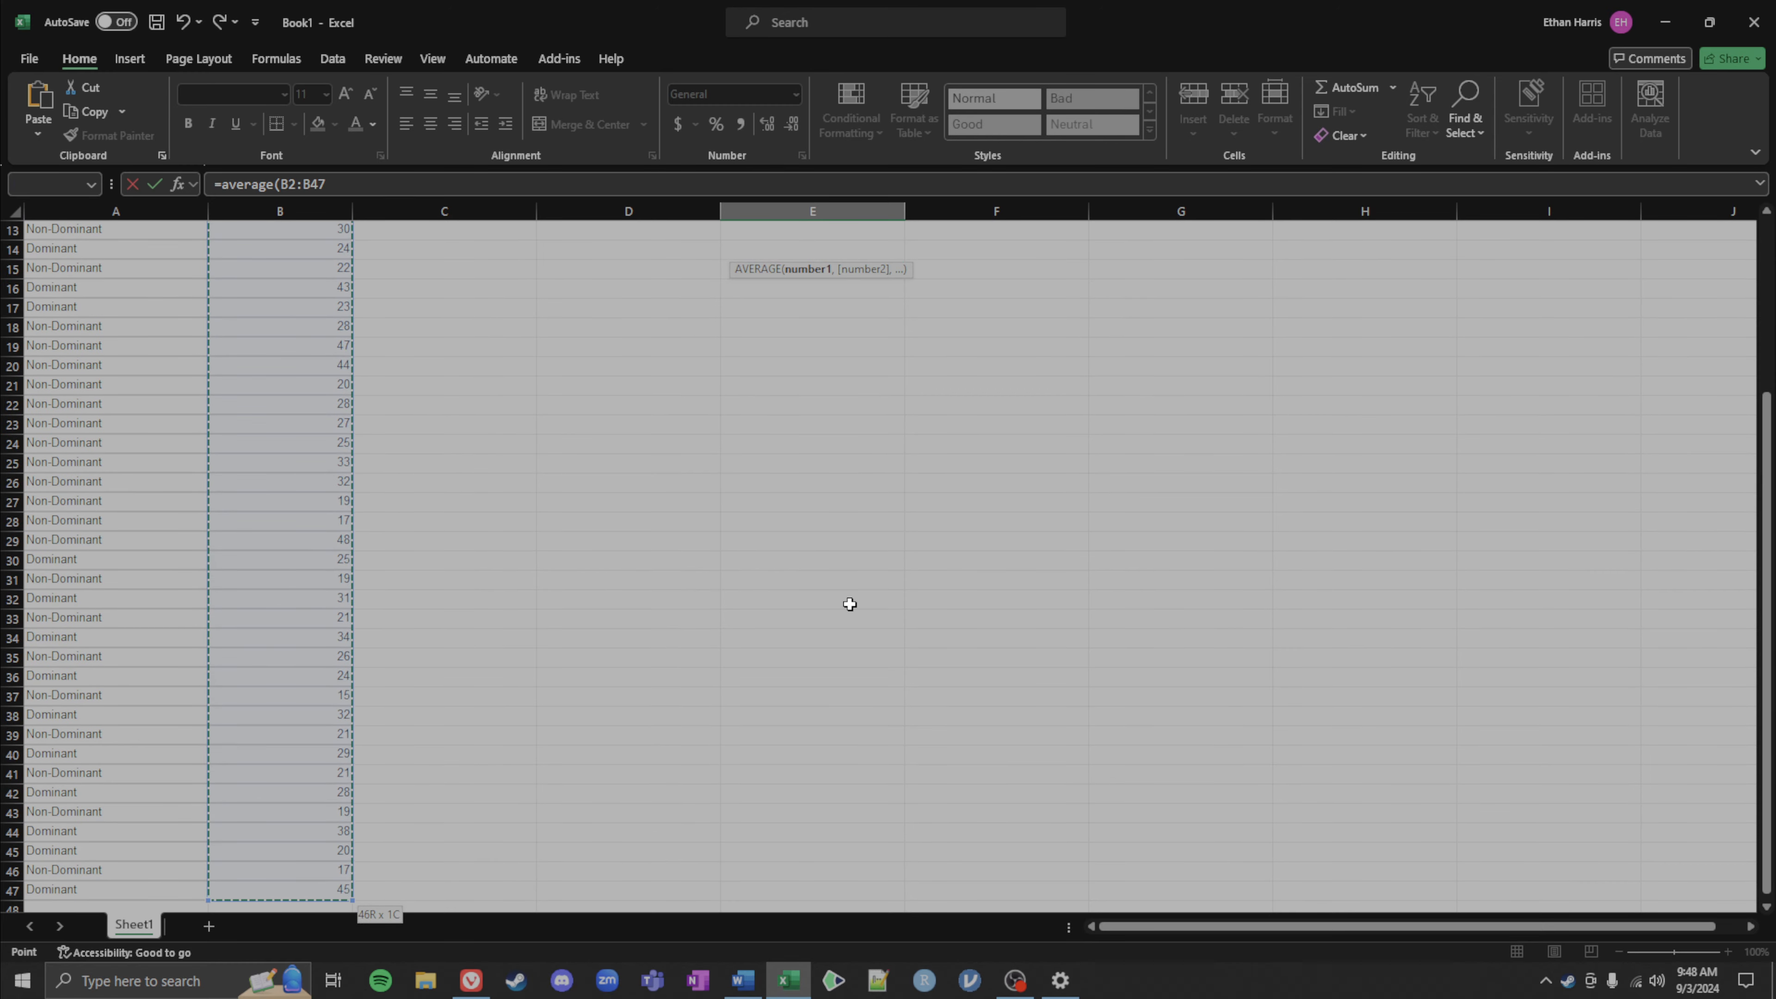
scroll(884, 777, up, 2)
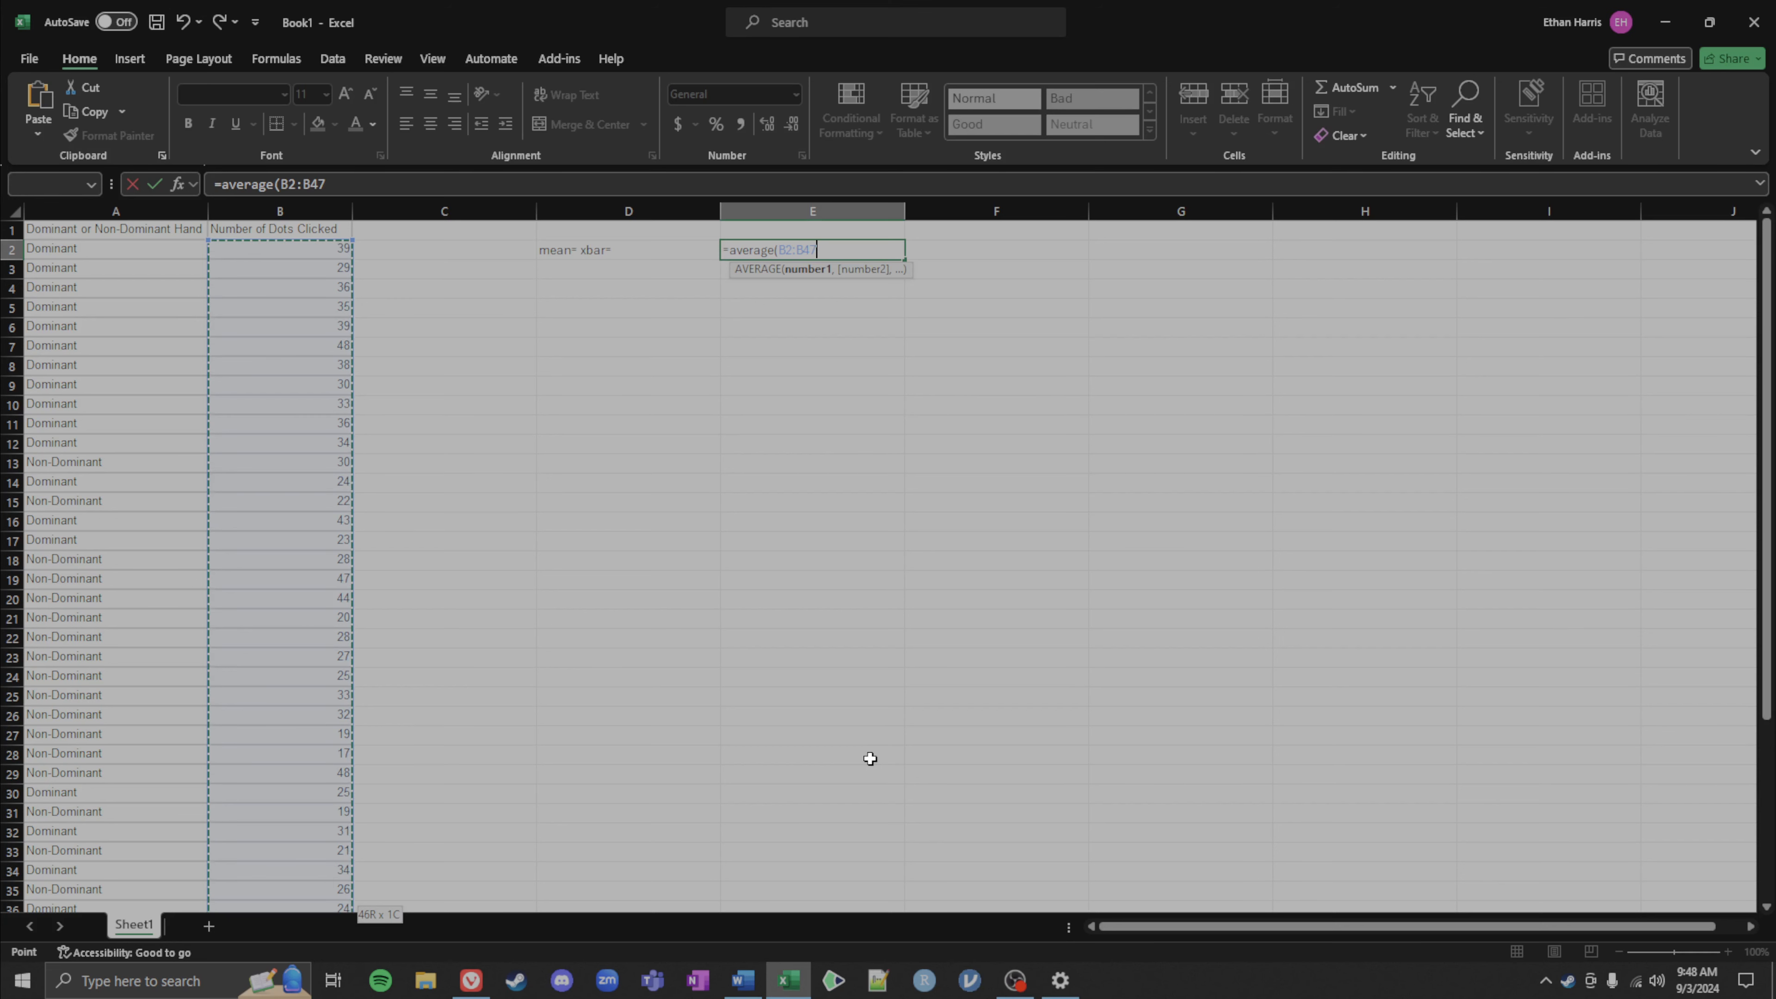
text())
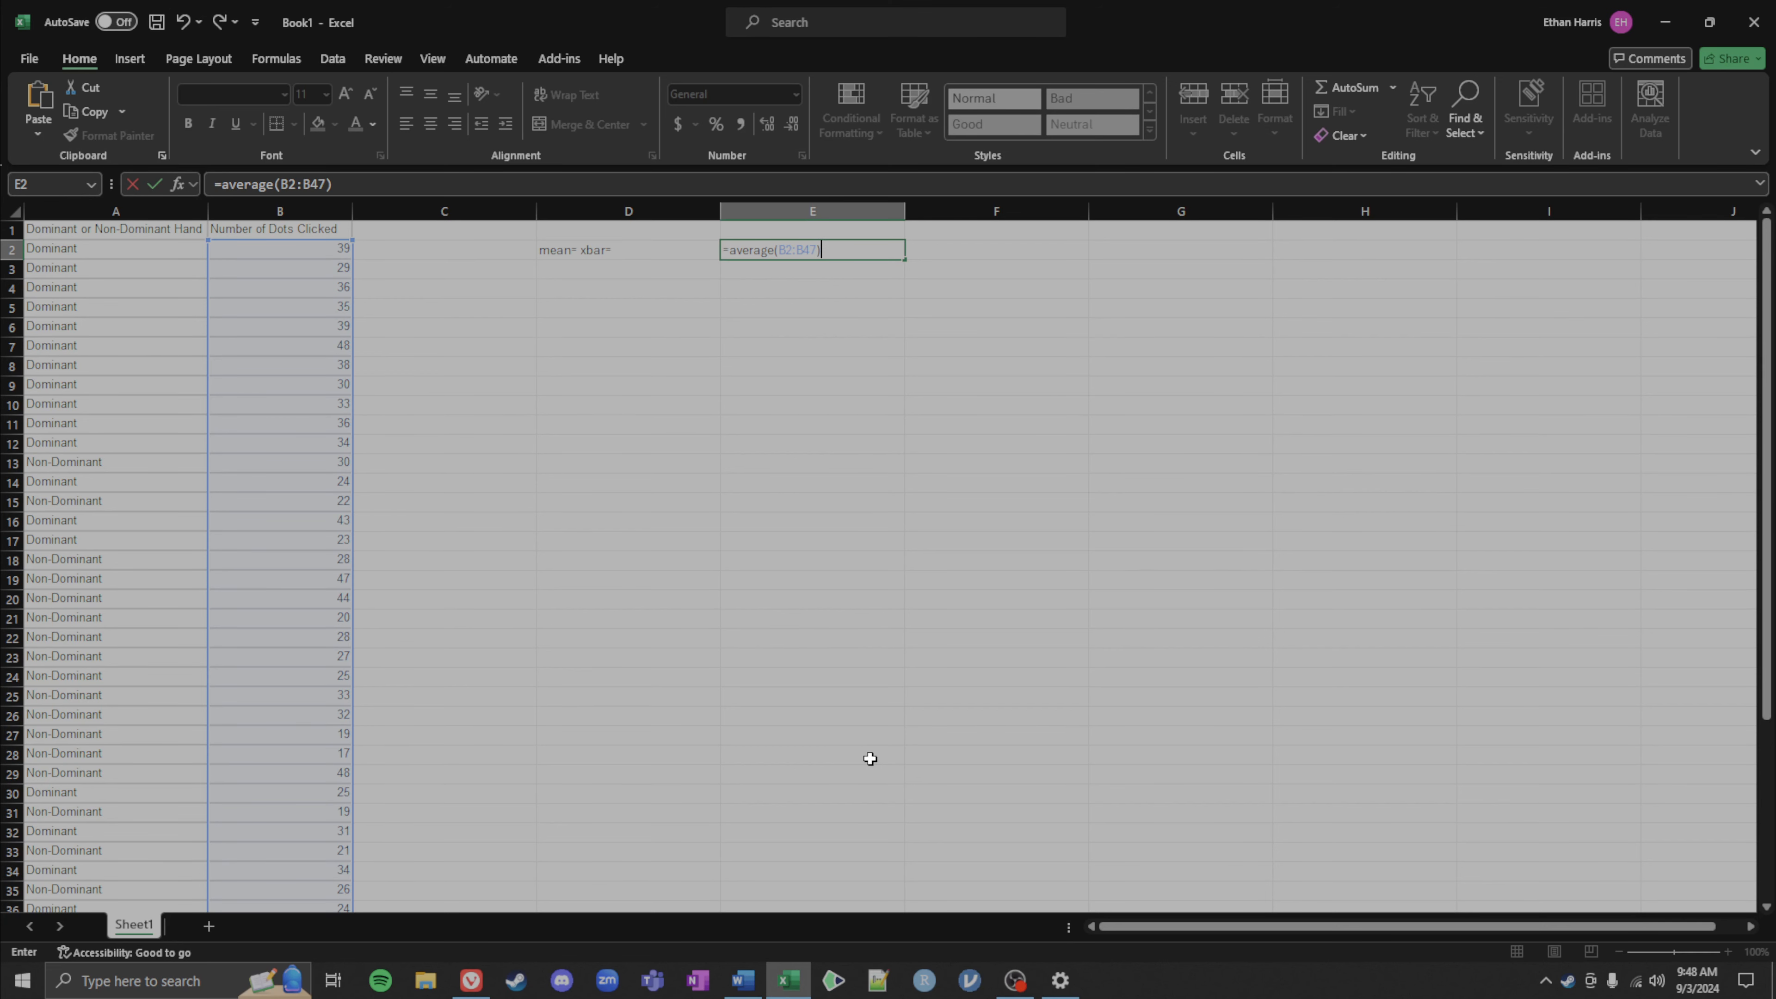
key(Return)
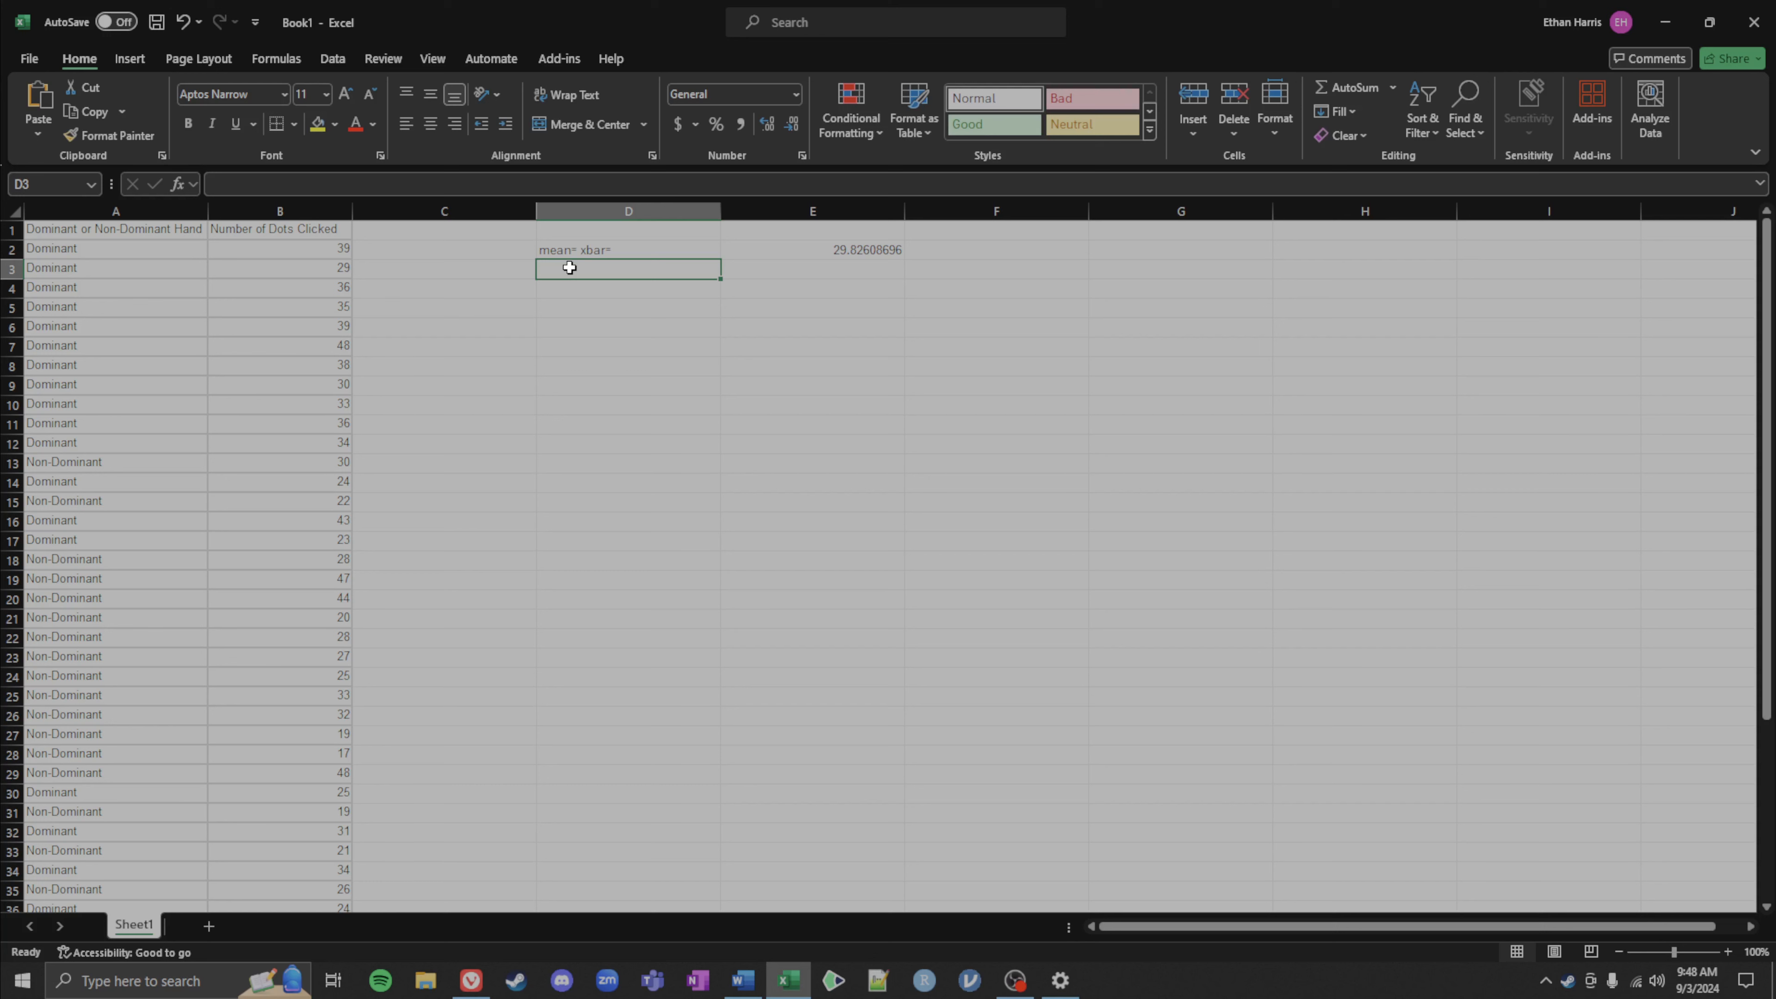
Step: Label D3 as medain and enter a MEDIAN formula in E3 over B2:B47
text(medain=)
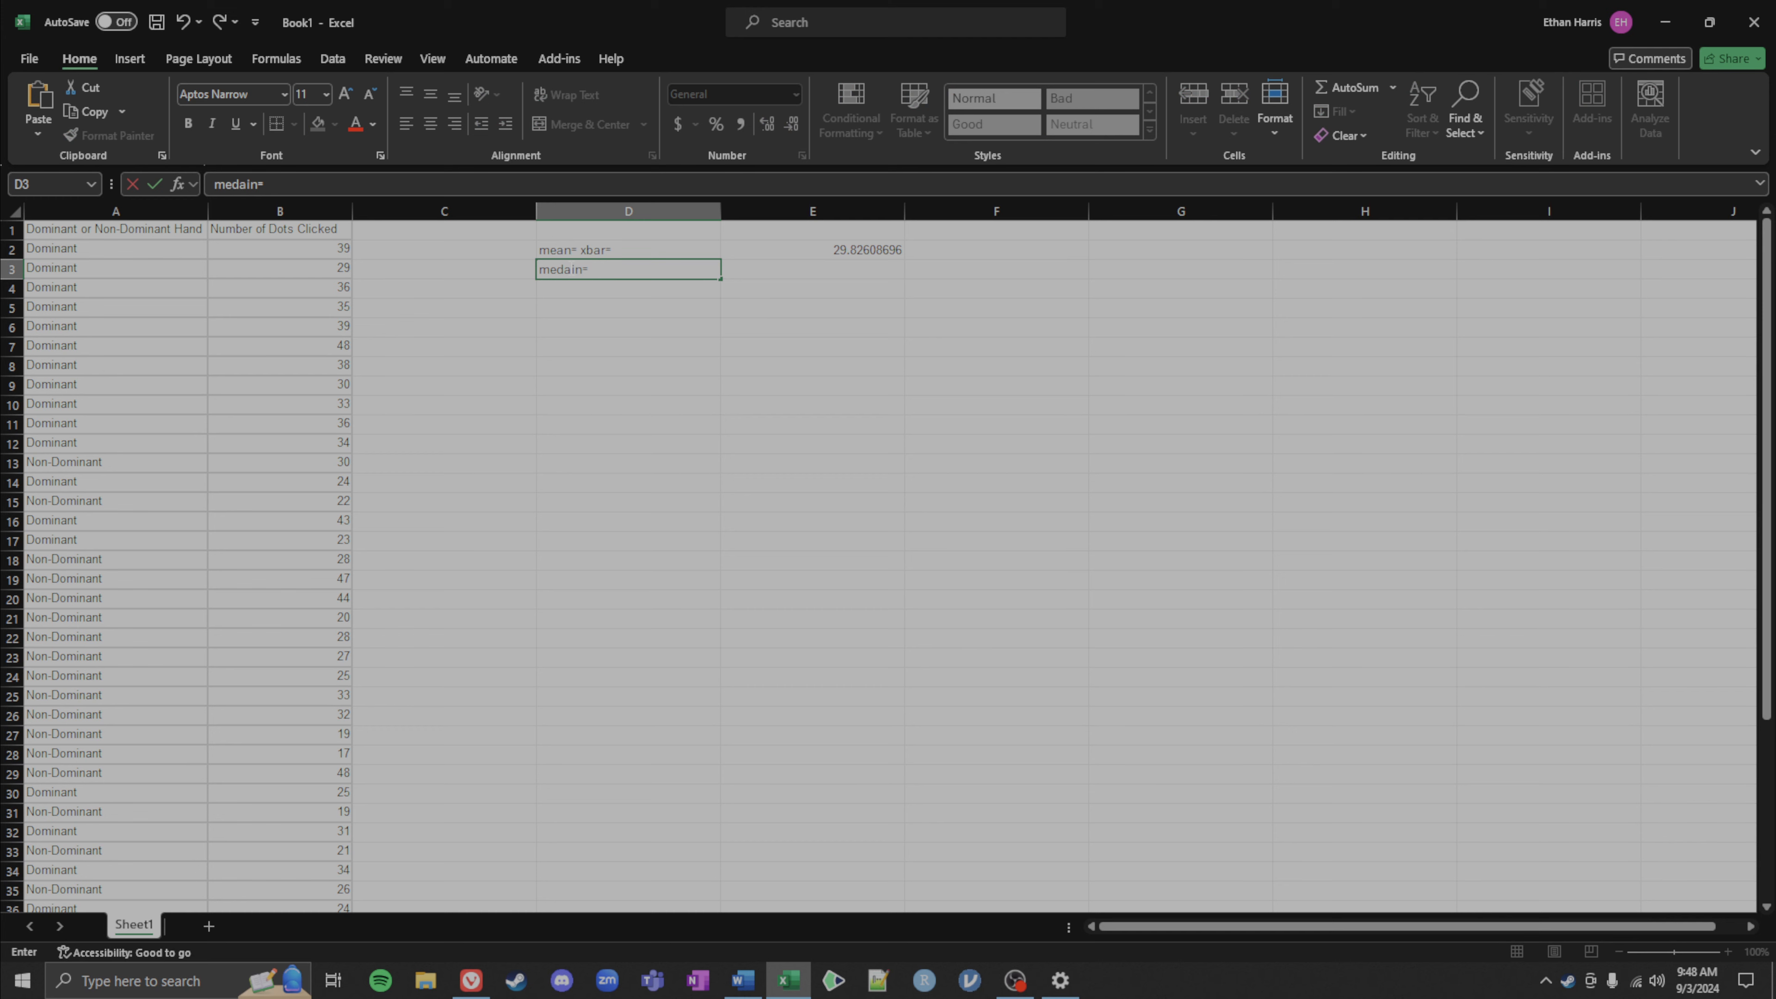
key(Tab)
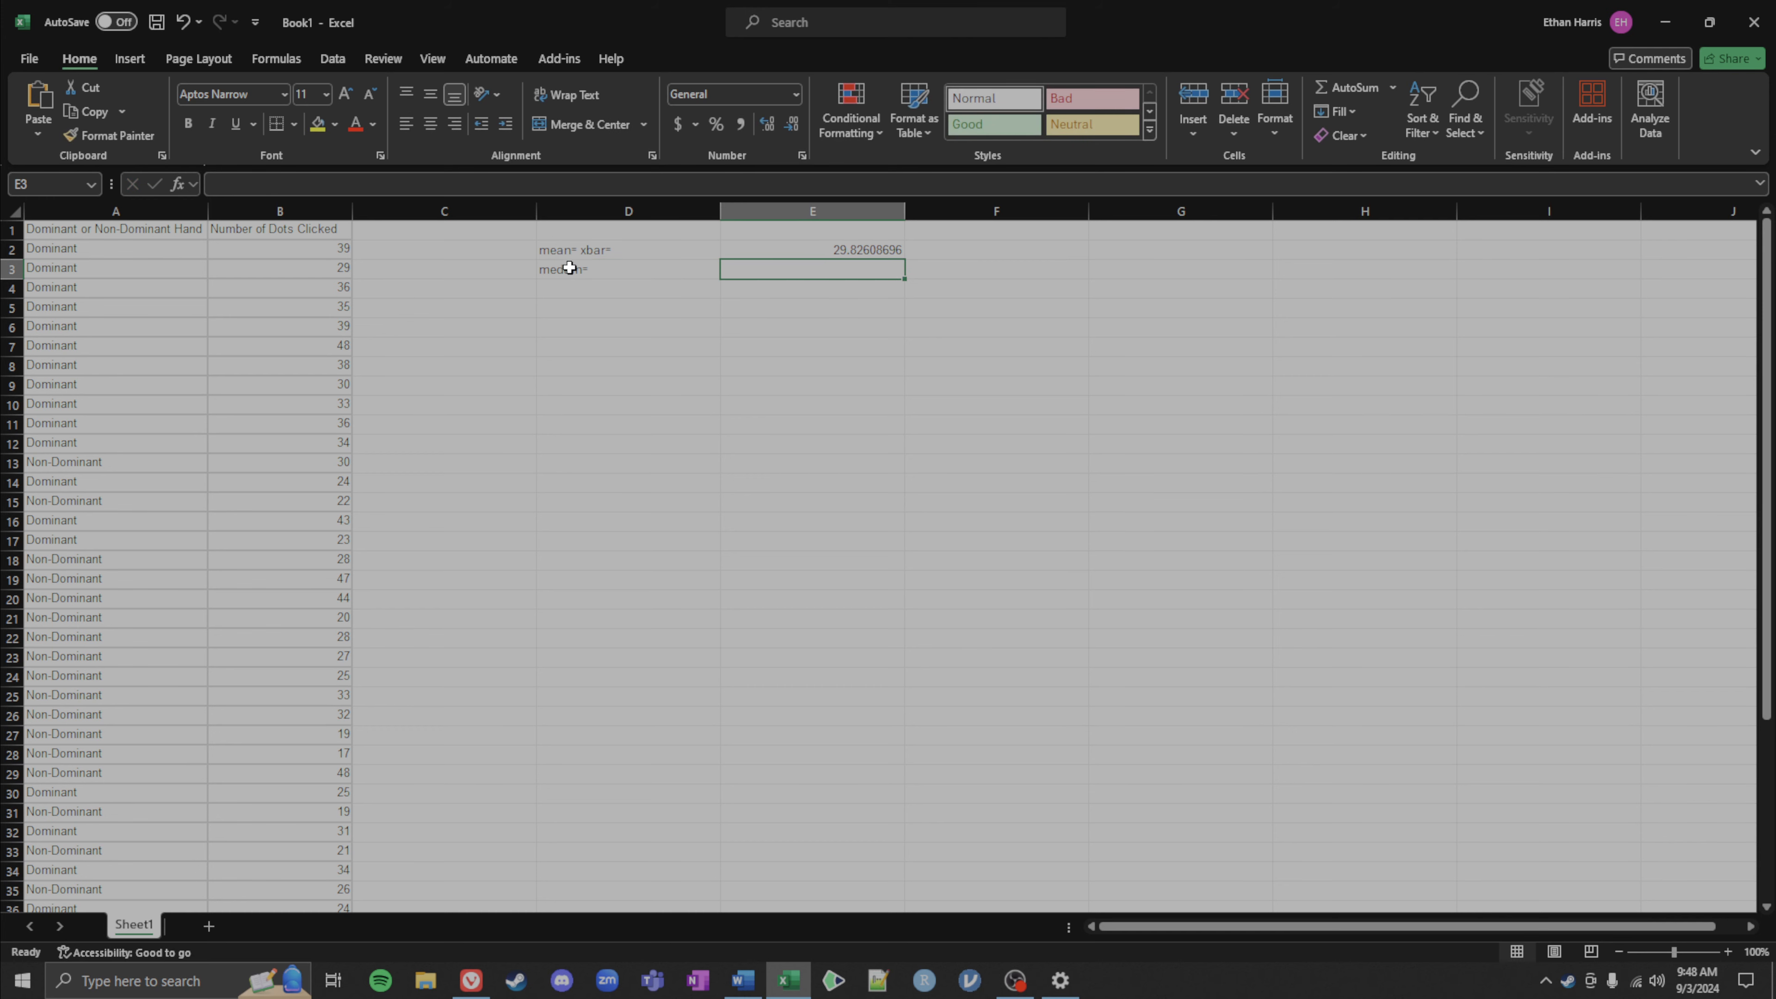
text(=median()
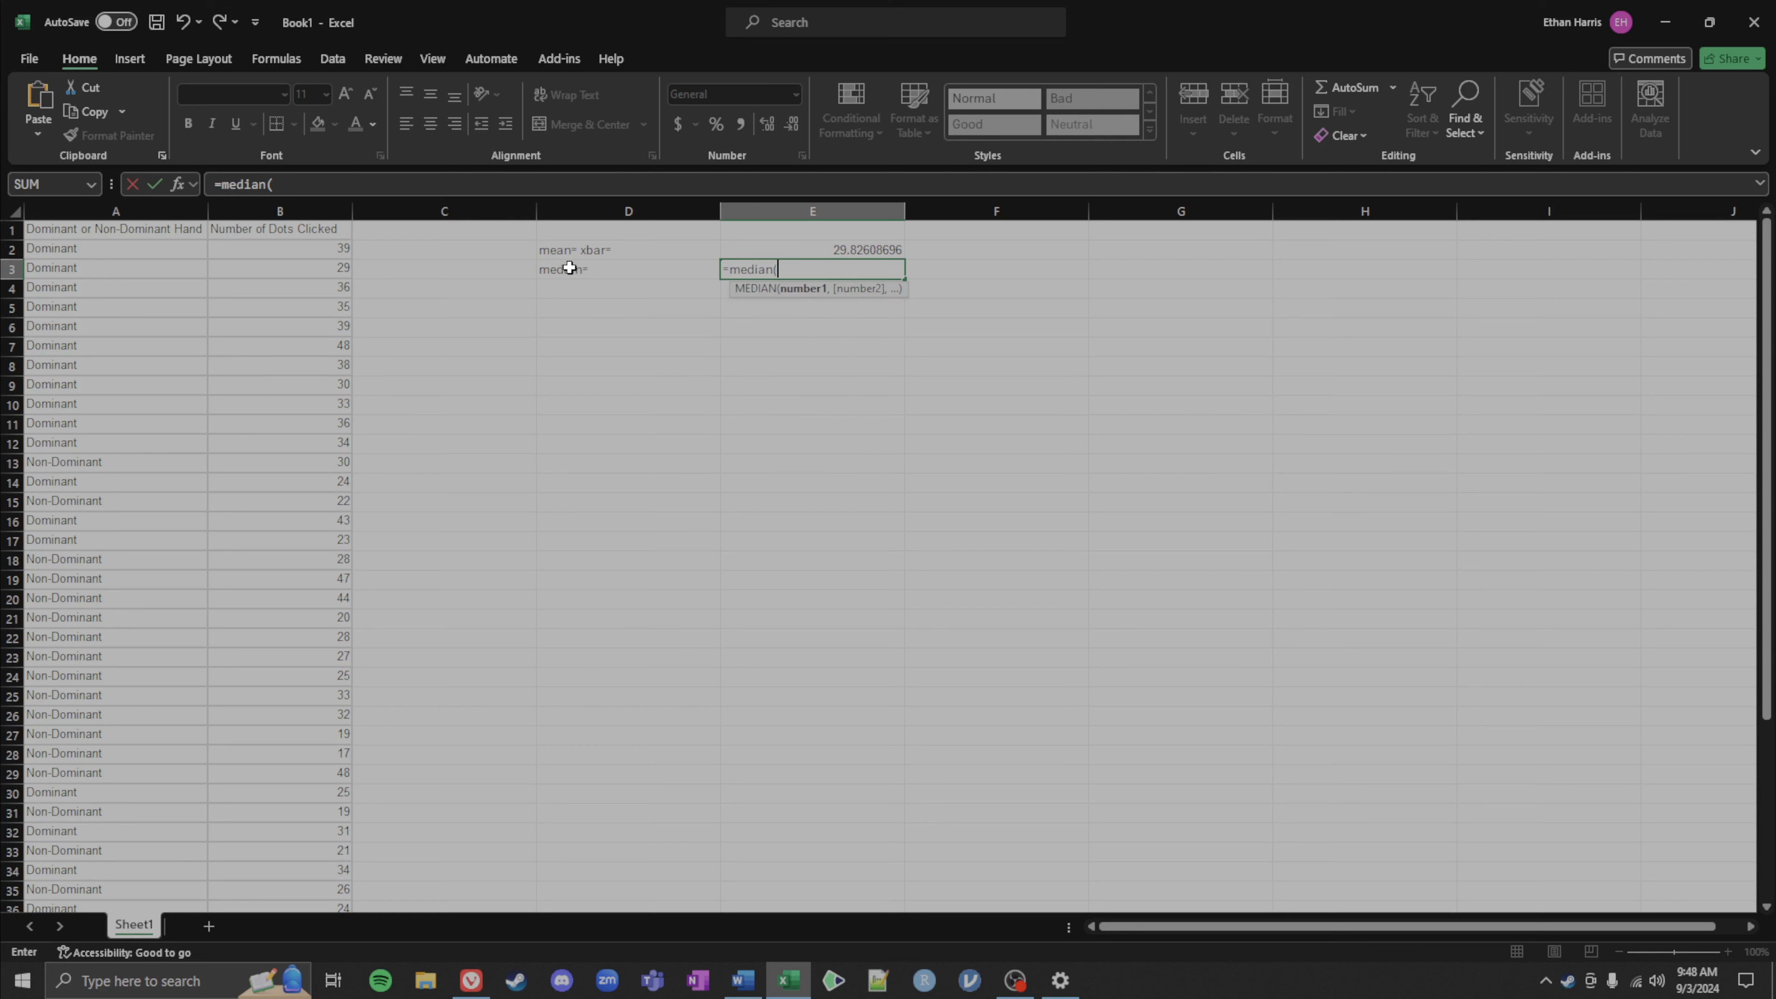
drag(283, 246, 307, 388)
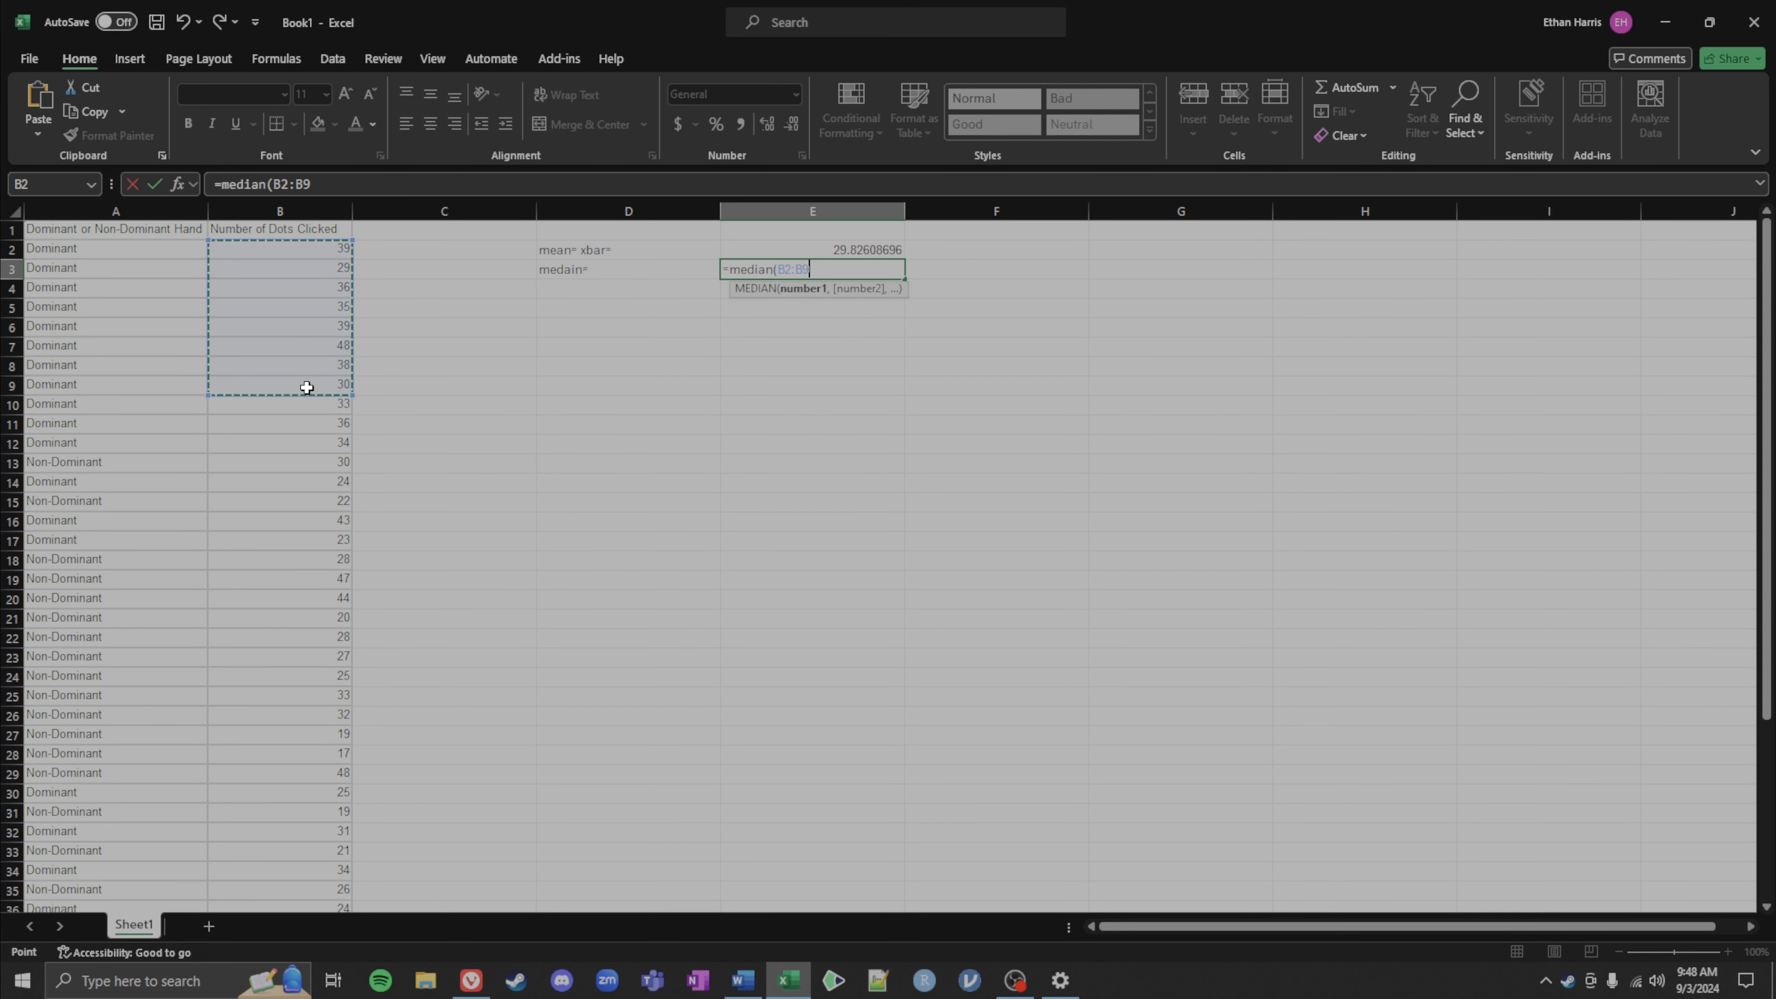
key(ctrl+shift+Down)
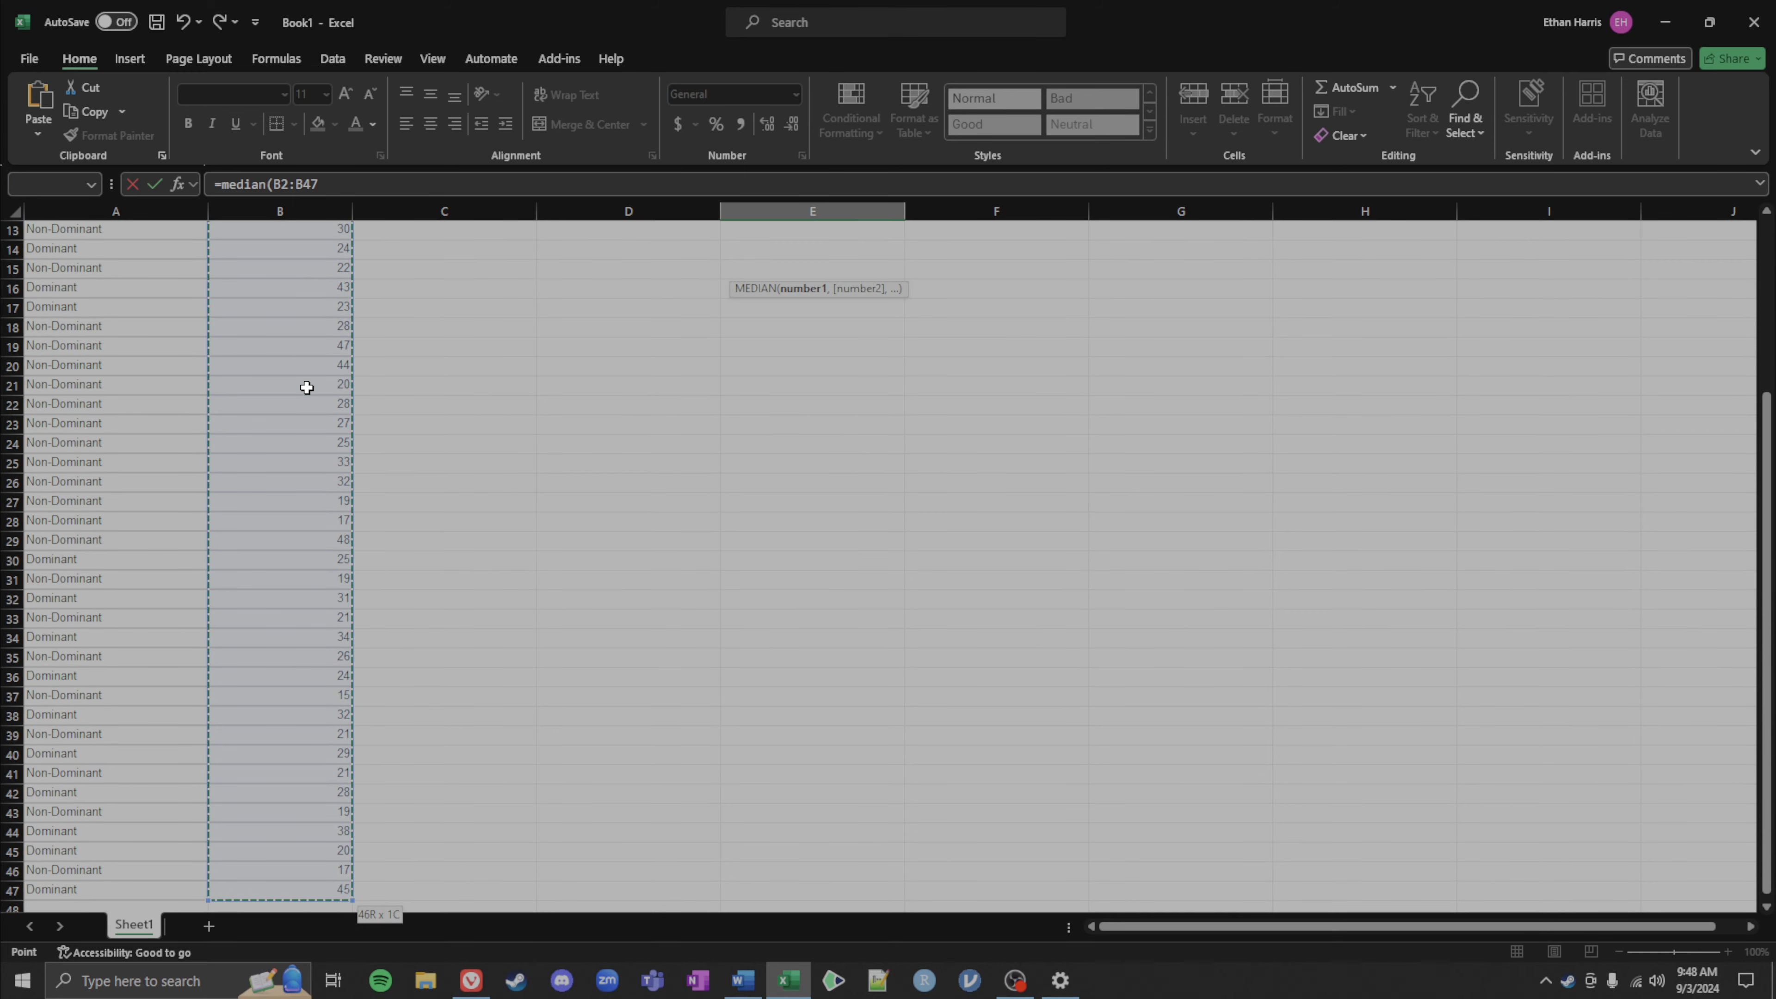
key(Return)
key(Left)
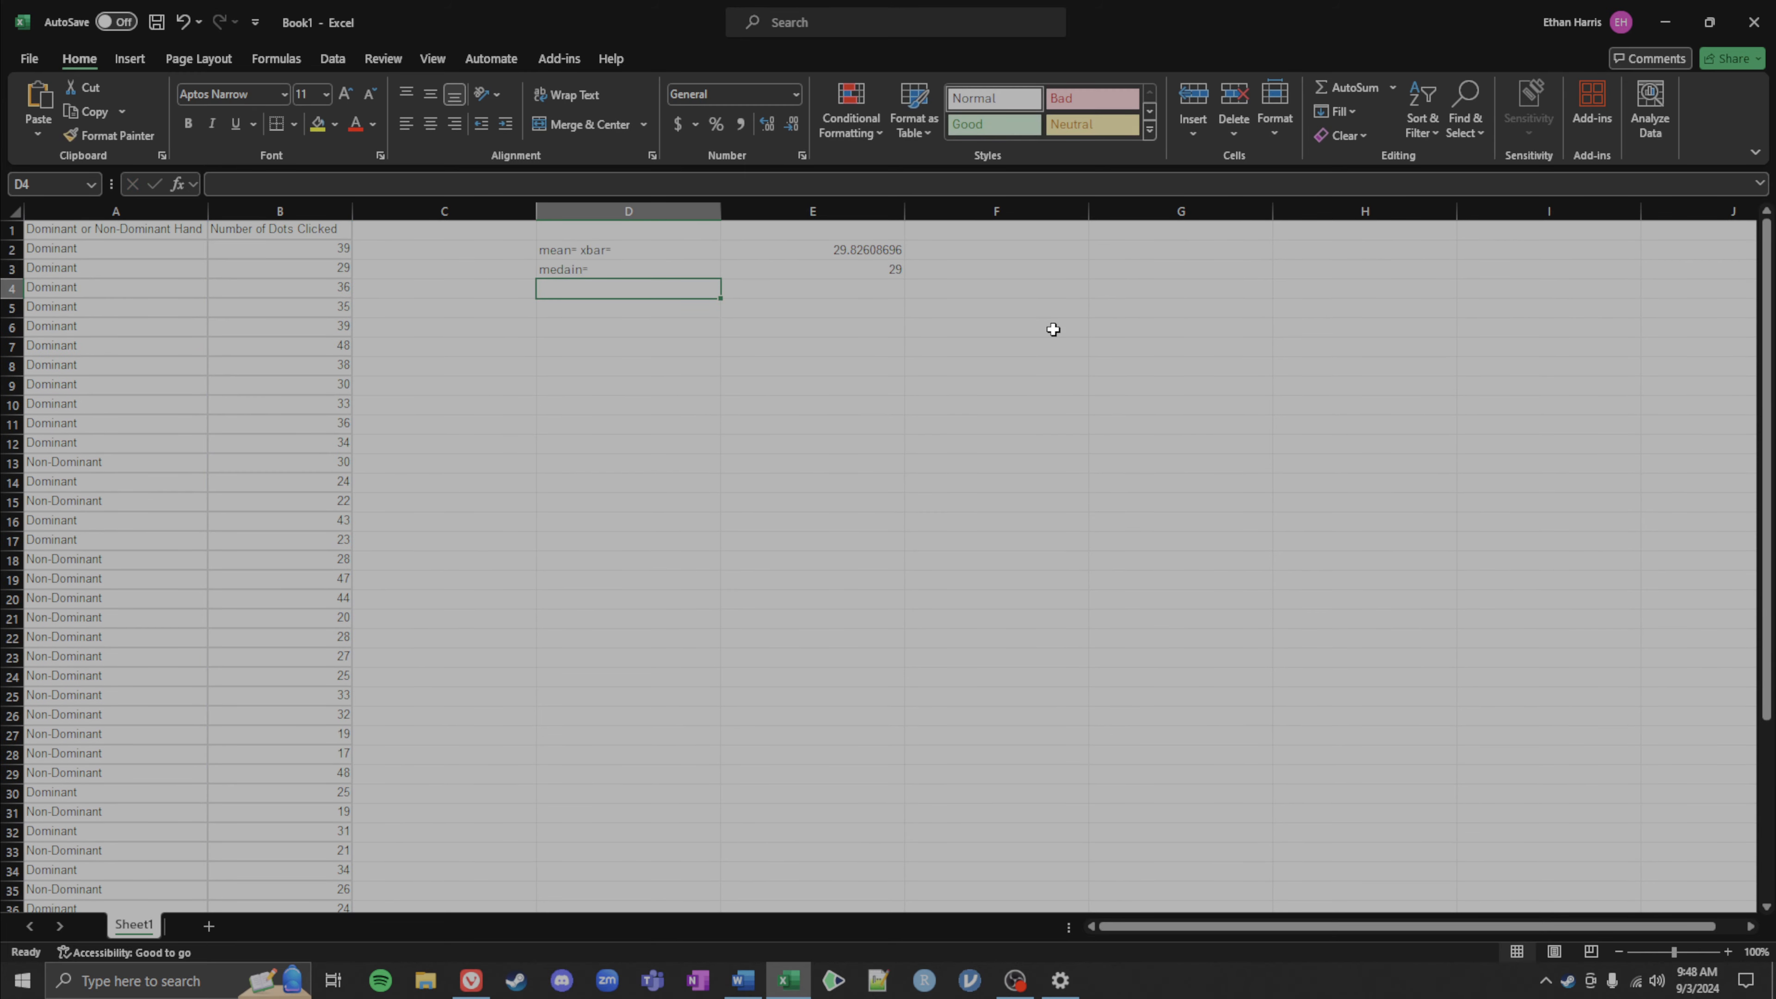
Step: Add the header Total in cell E1 above the statistics column
click(820, 269)
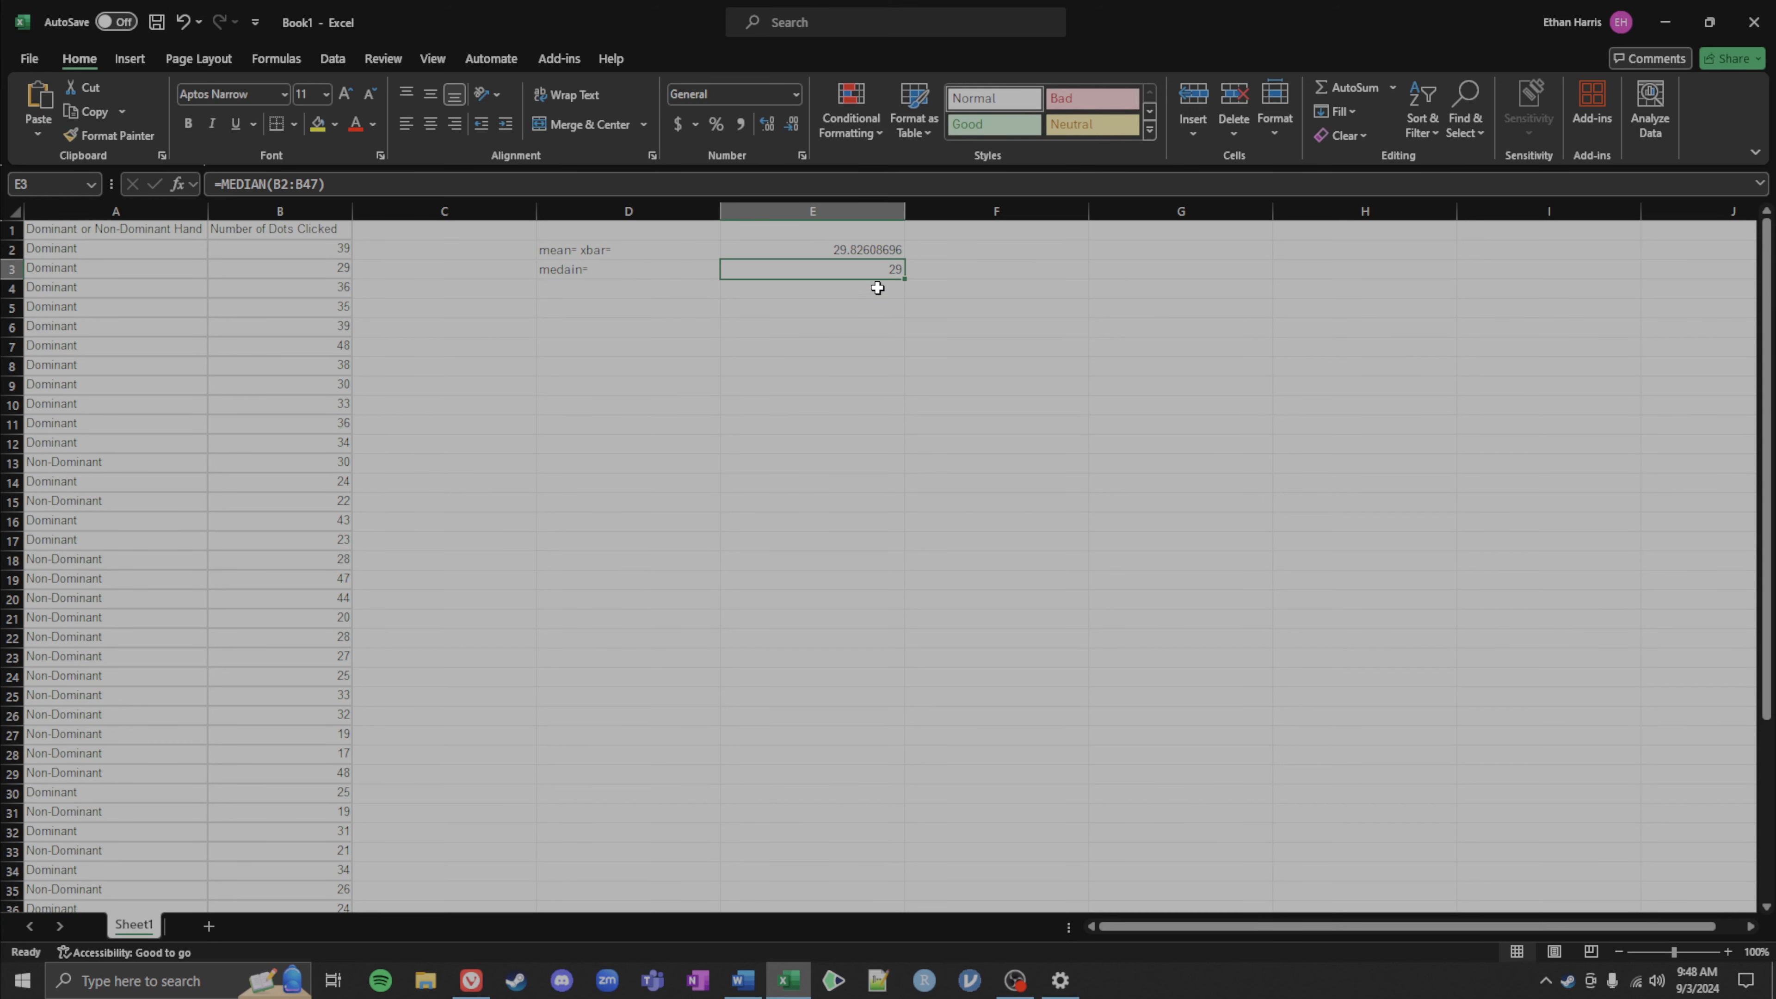
click(762, 234)
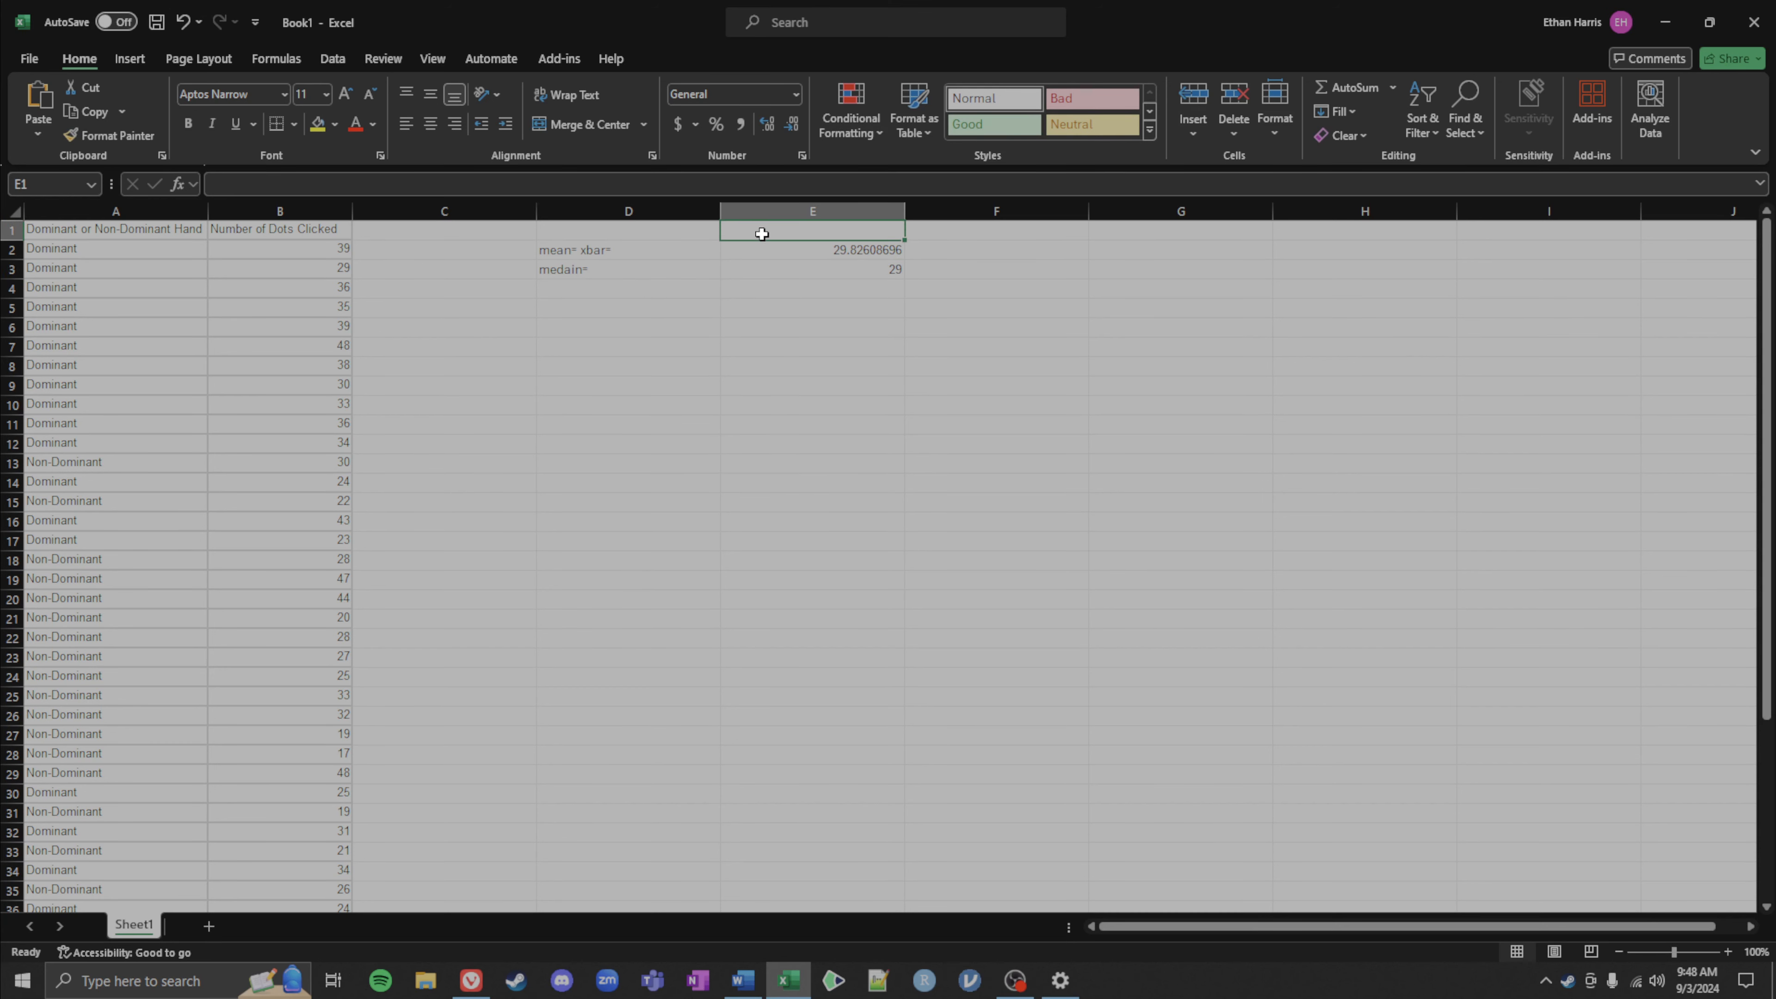
text(Total)
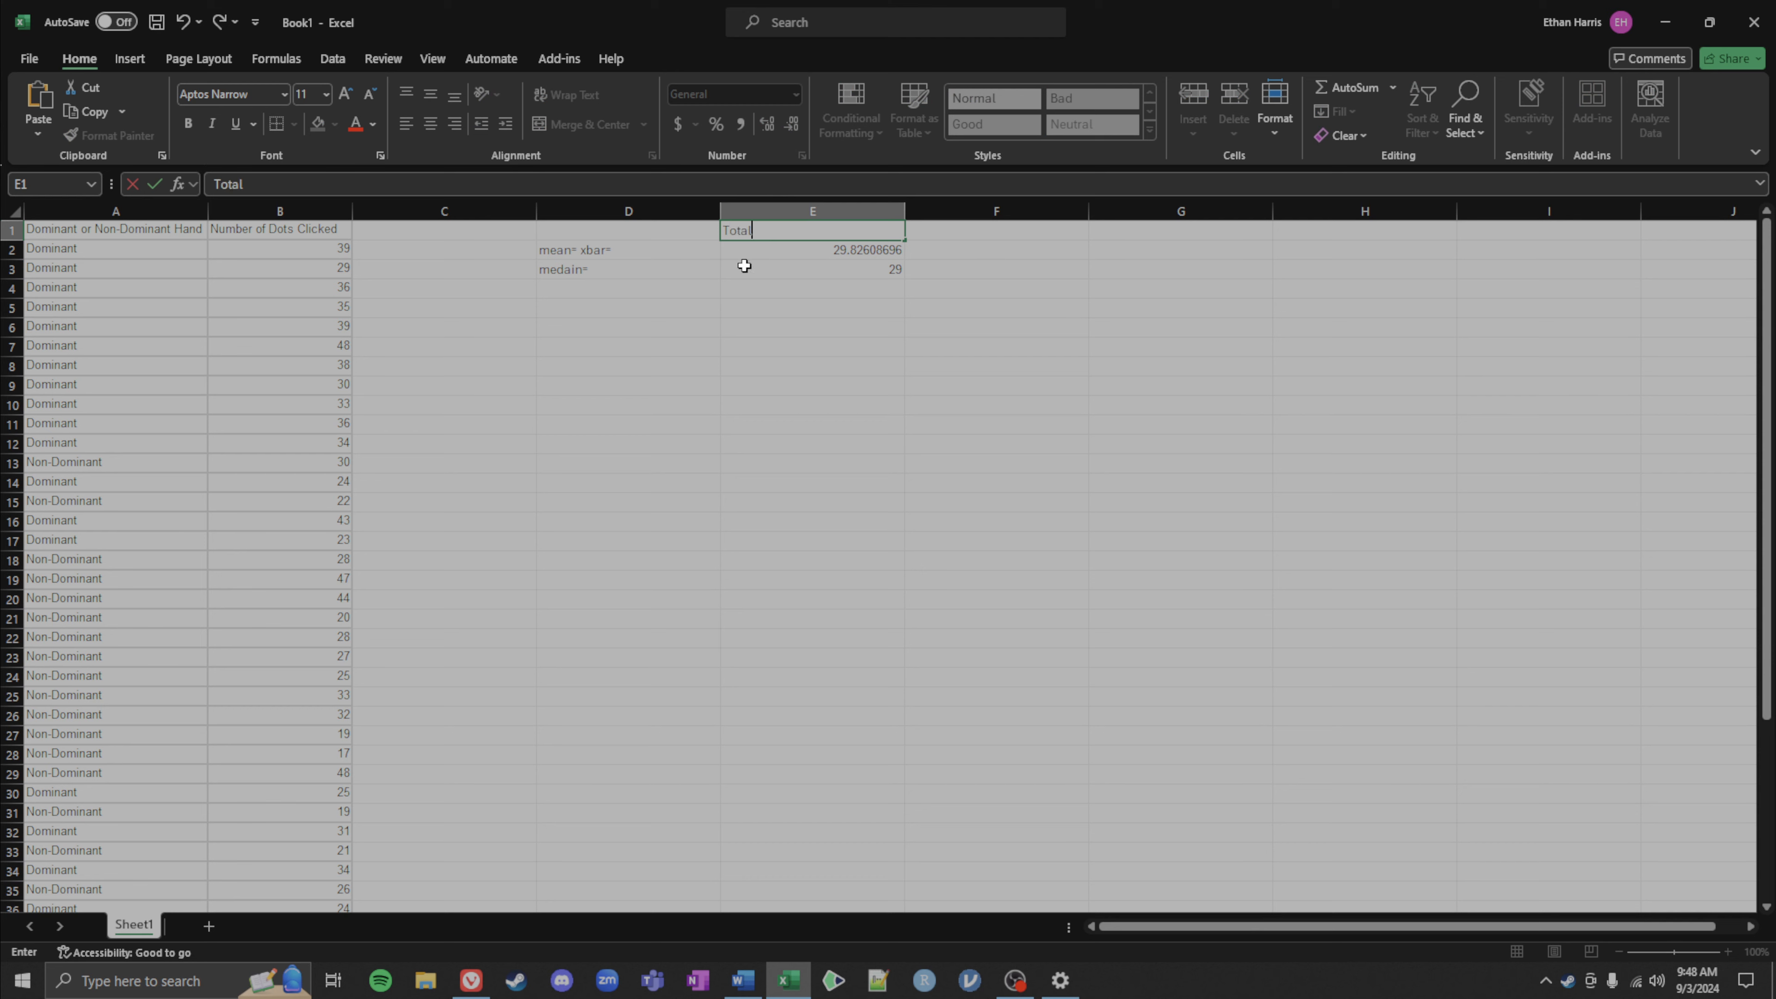
click(728, 319)
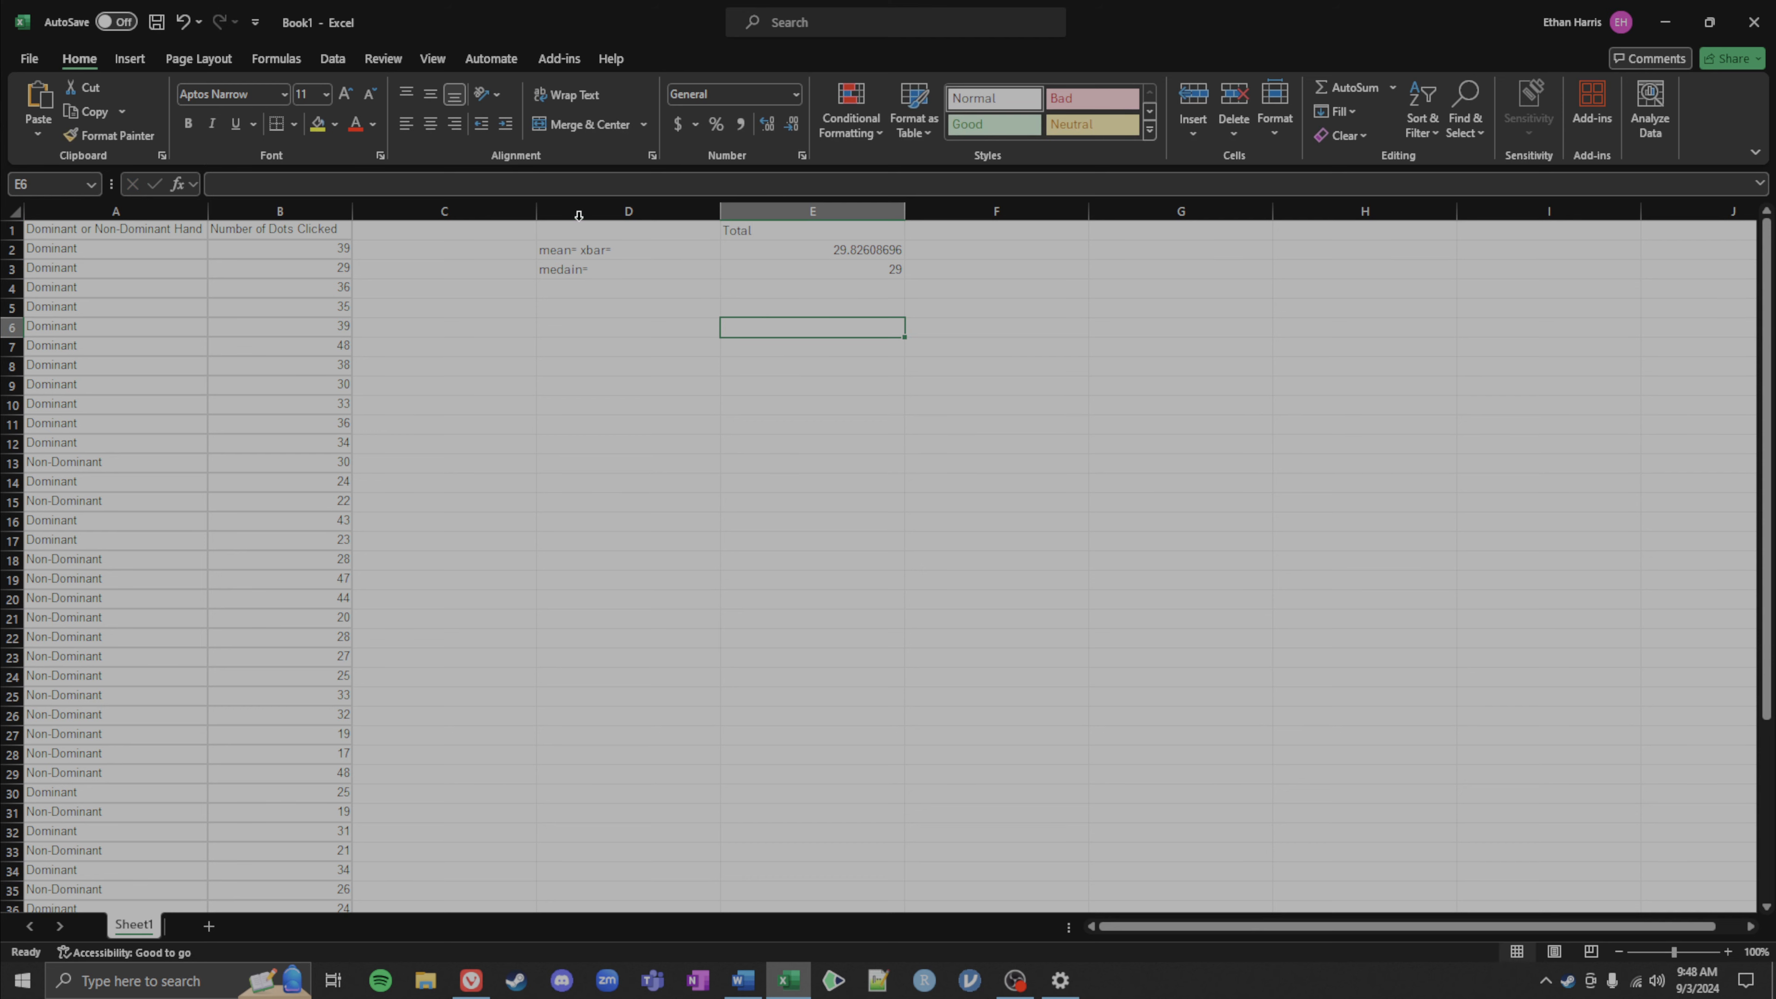
Step: Correct the D3 label's spelling to median
double_click(565, 269)
key(BackSpace)
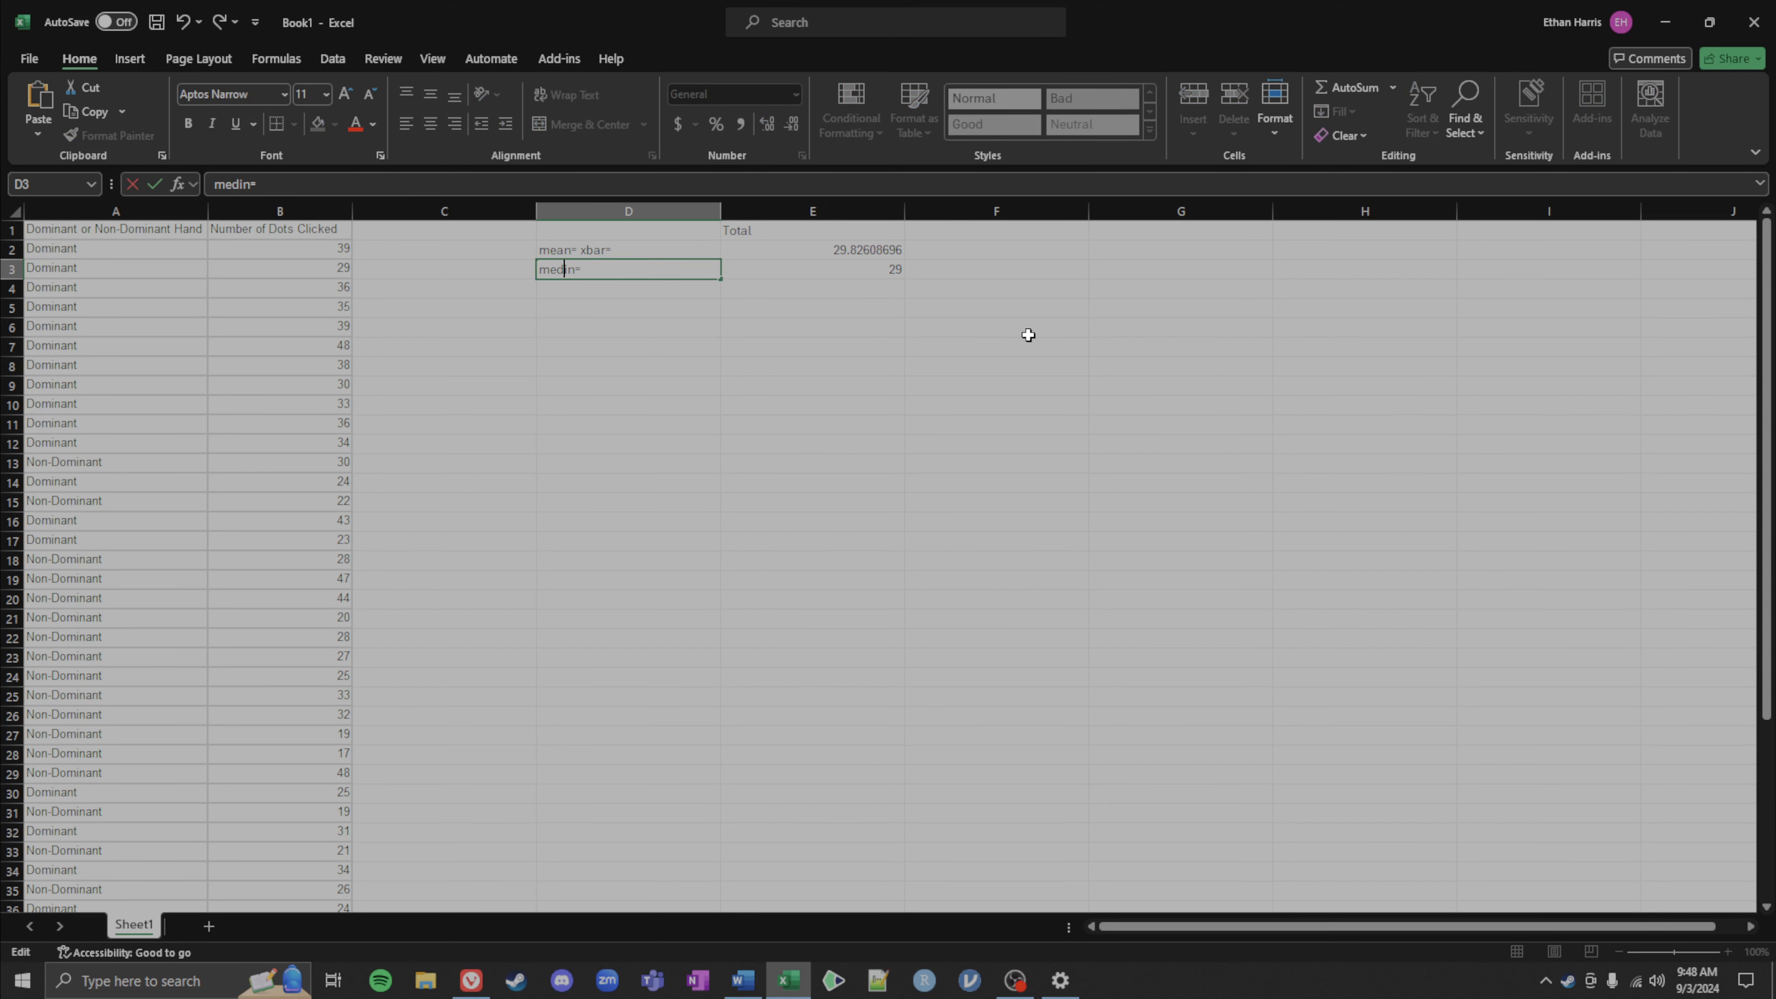
text(a)
click(590, 465)
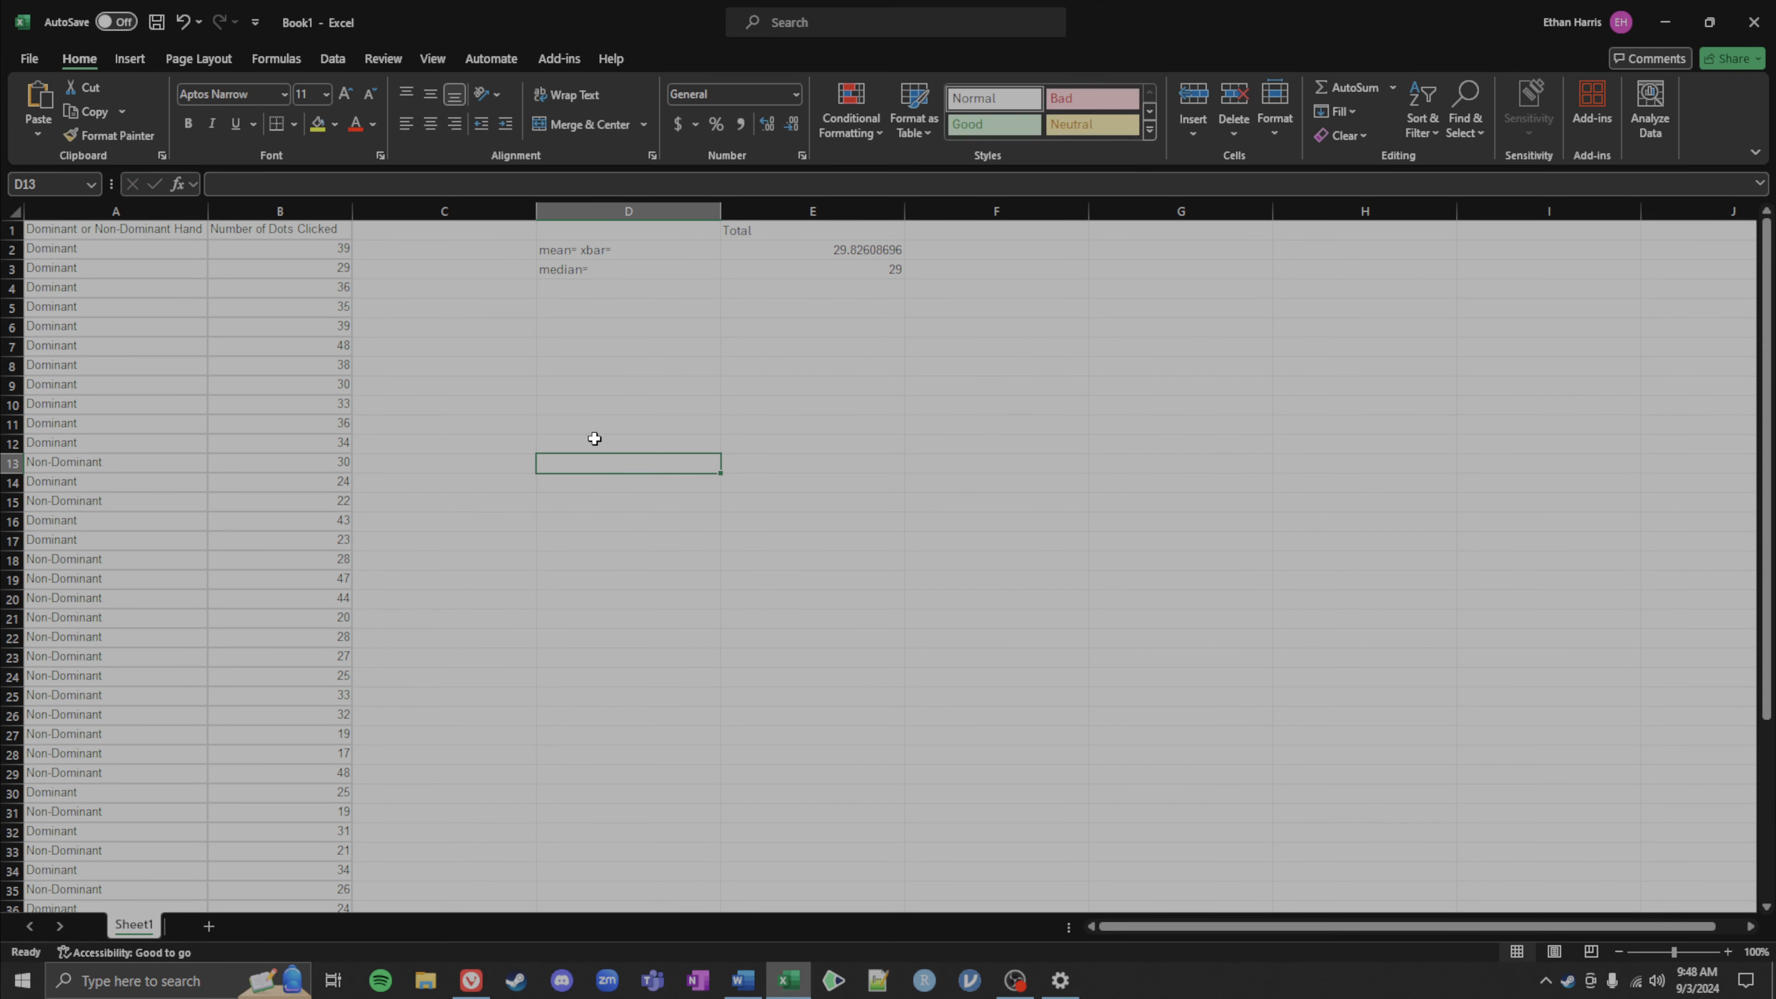
Step: Label cell D4 as mode= for the next statistic
click(568, 291)
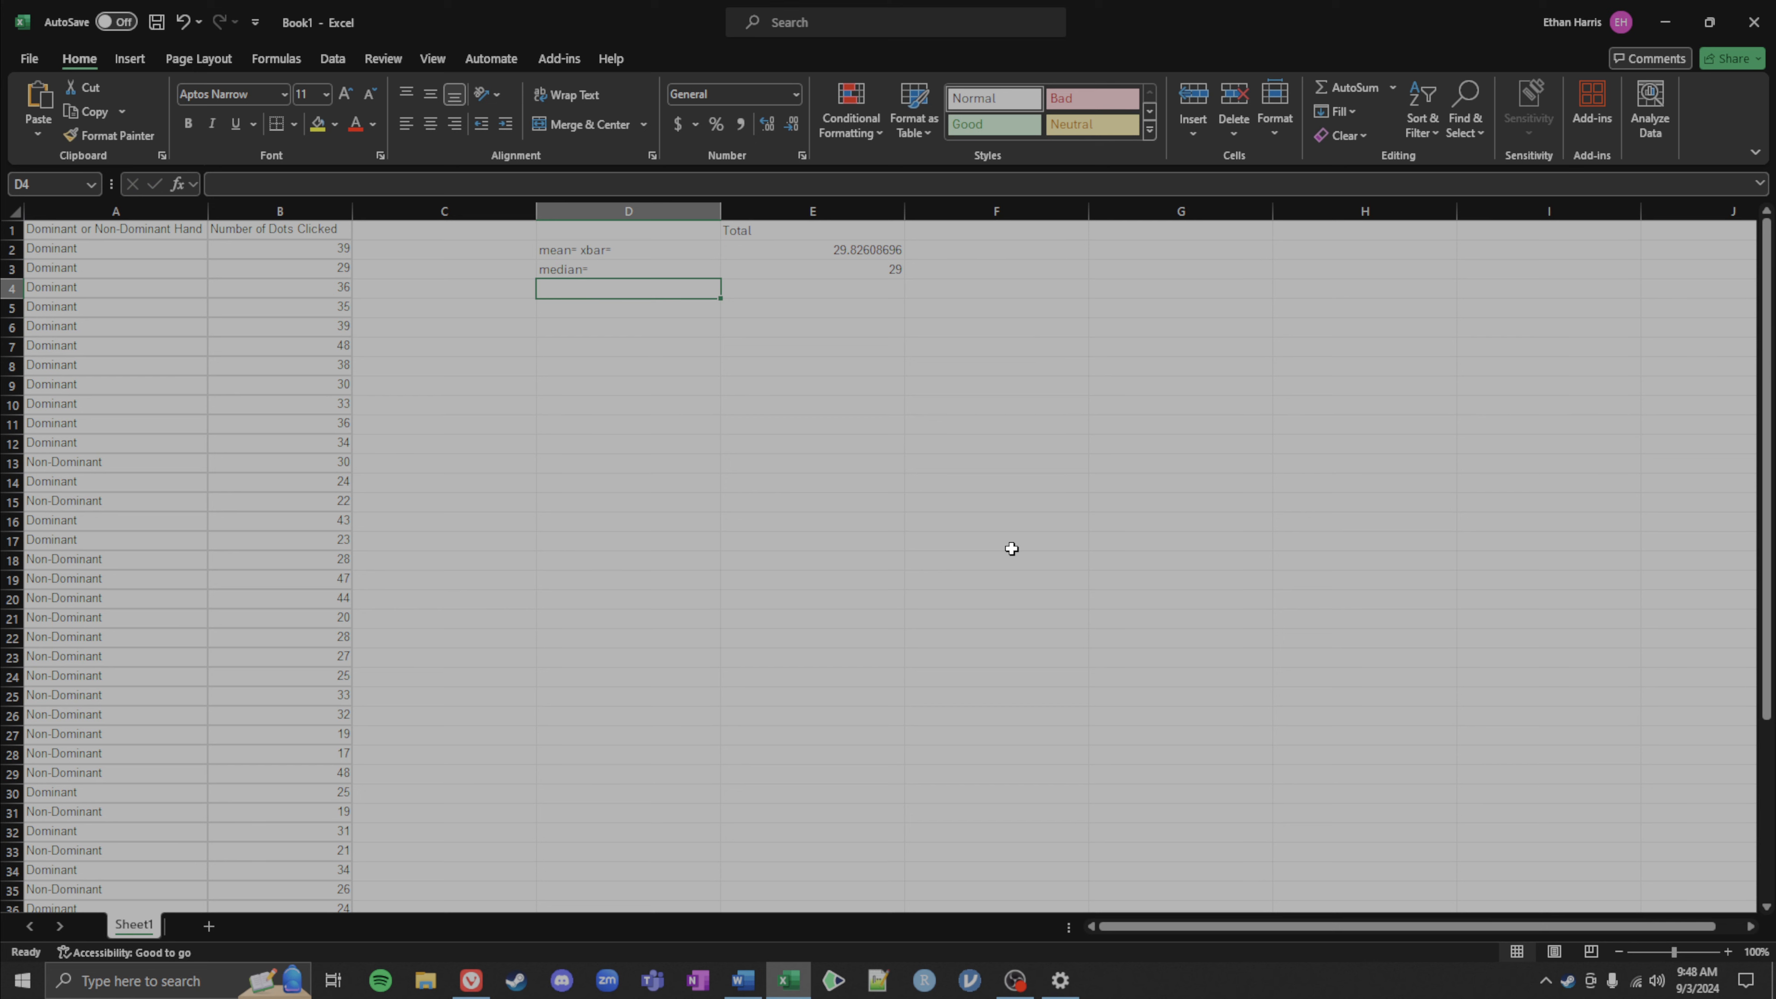
text(mode)
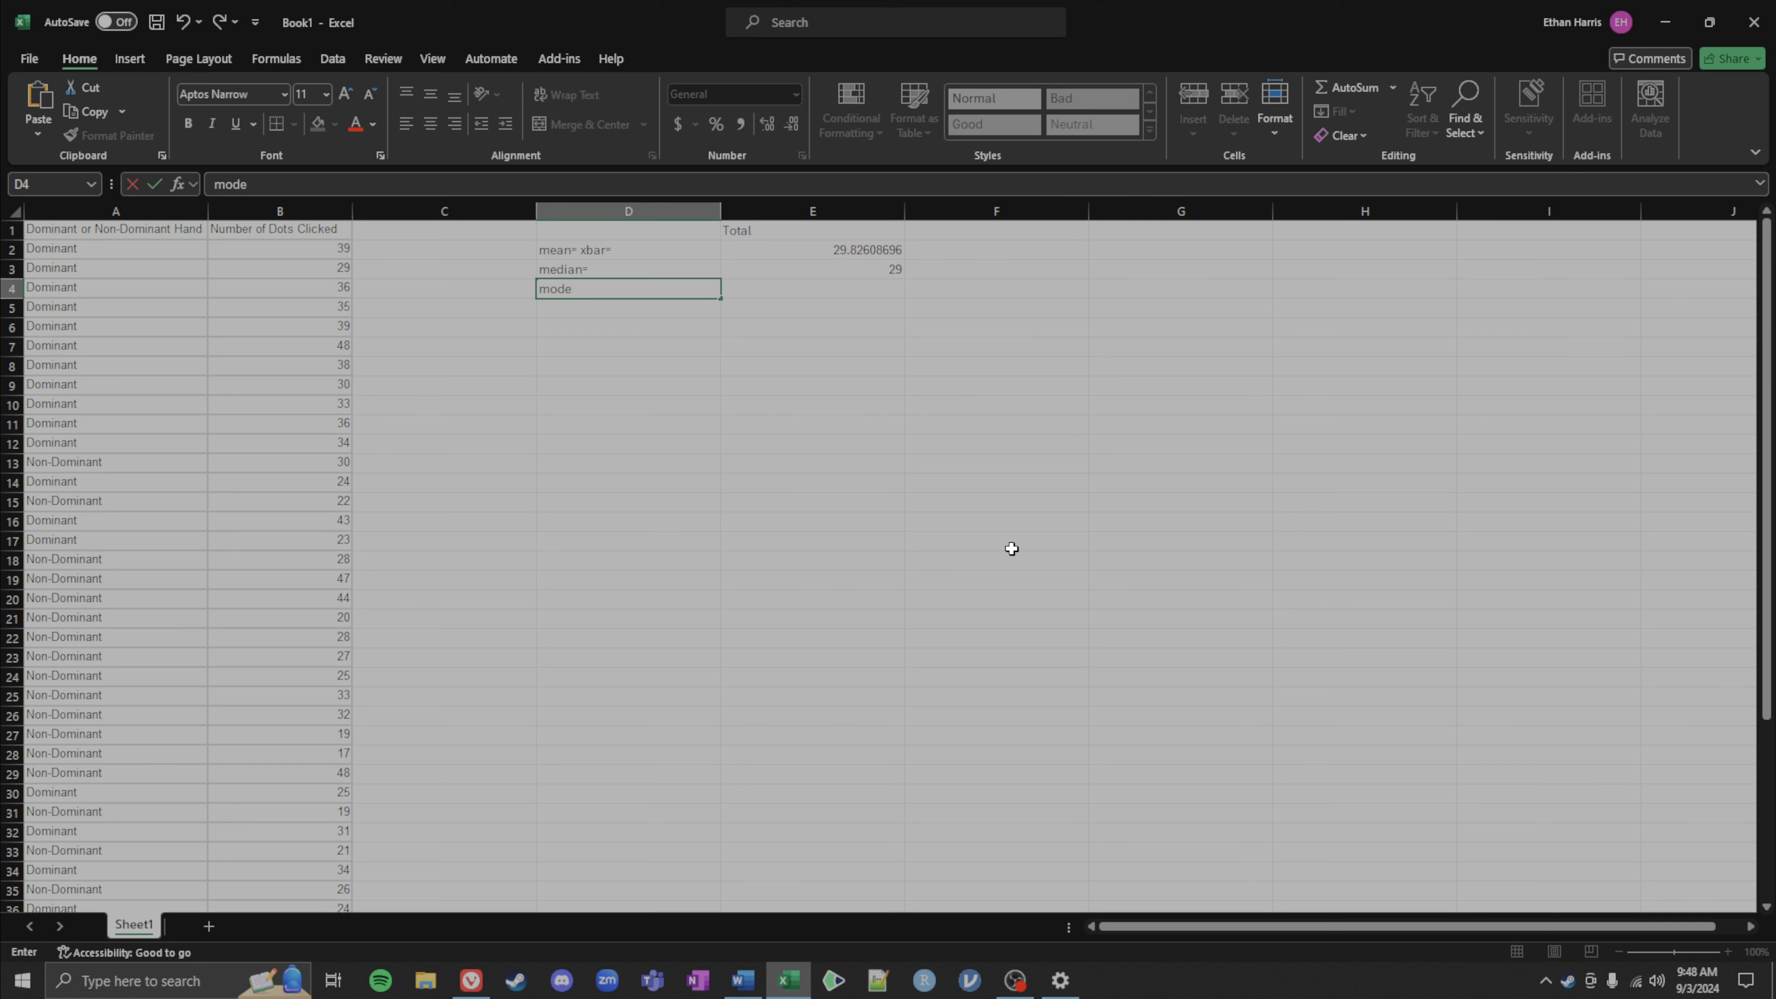
text(-)
text(=)
key(Tab)
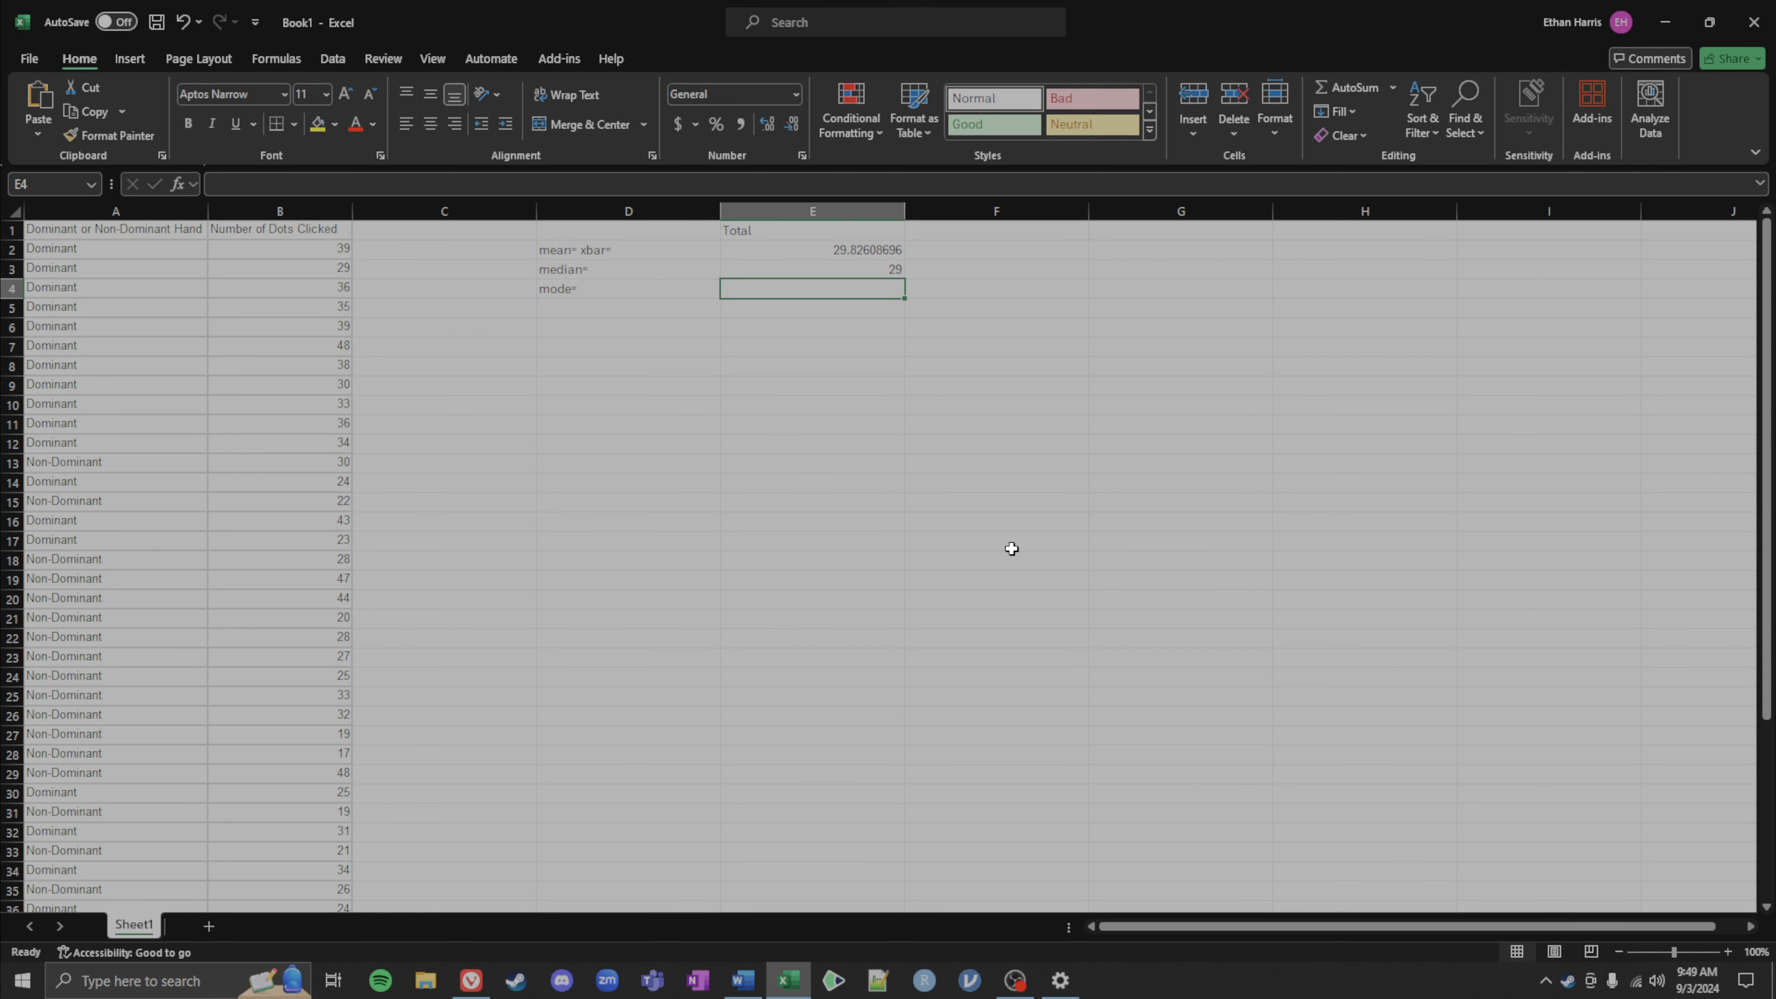
Step: Enter a MODE formula in E4 over the values B2:B47
text(=mode)
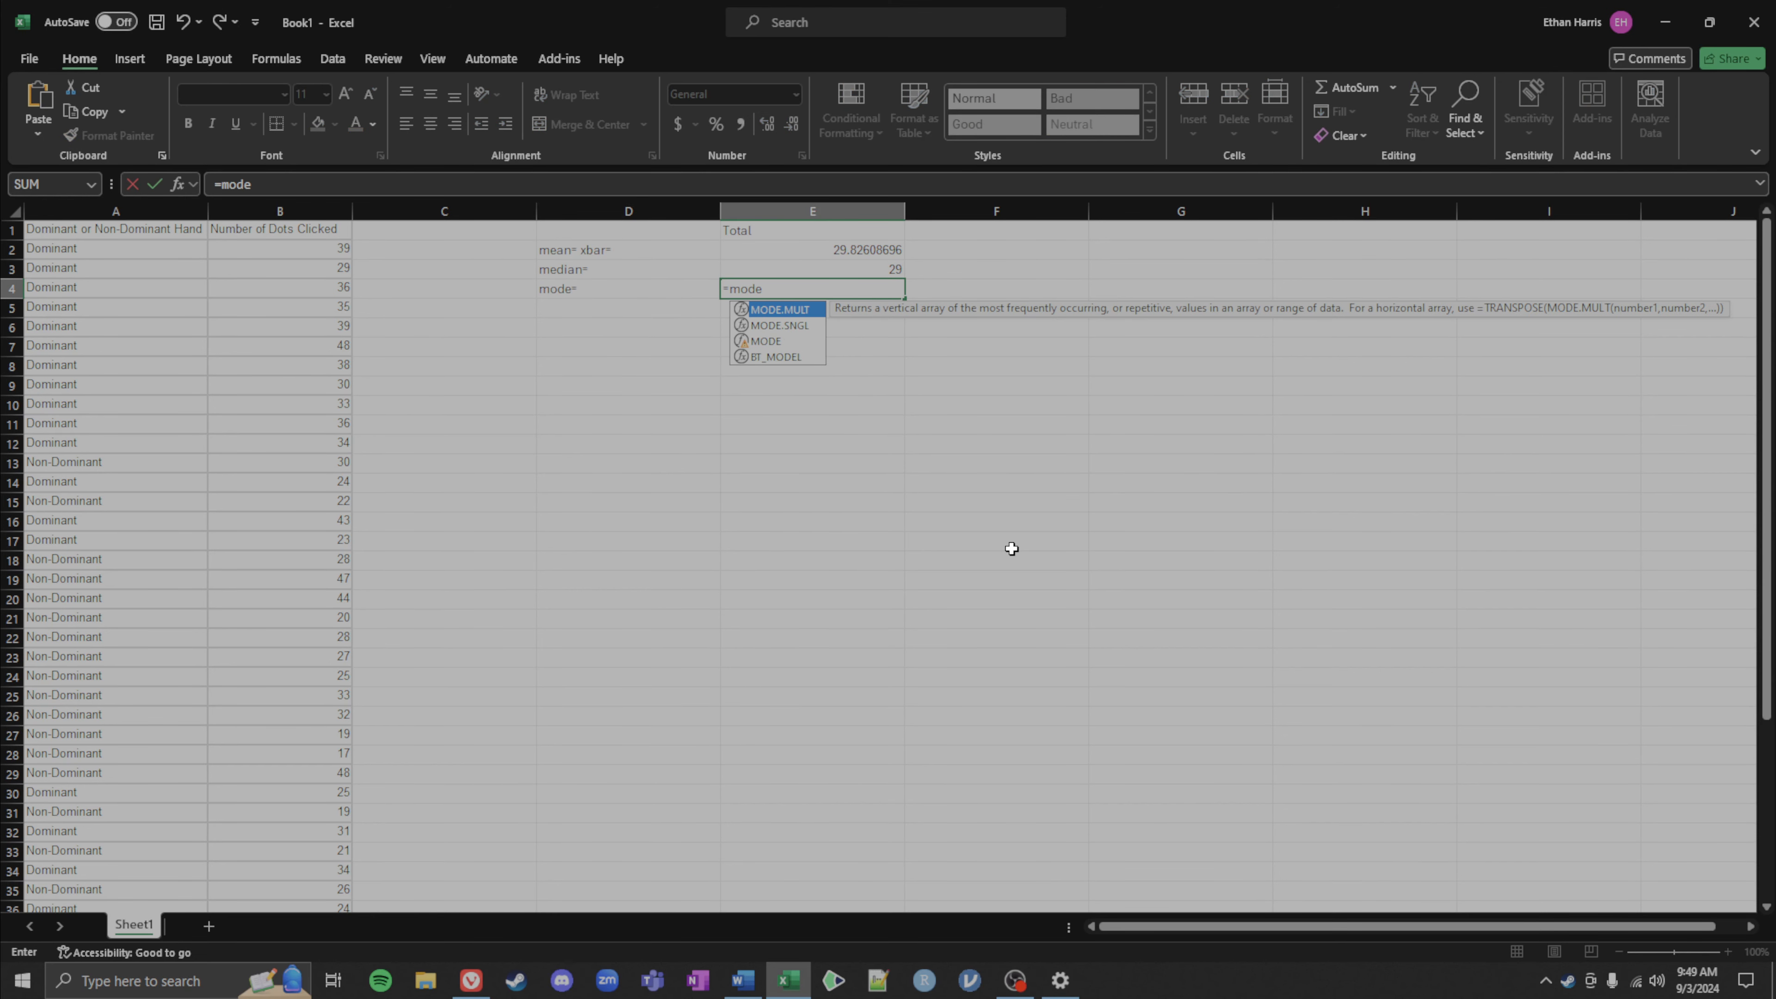
key(Down)
key(Down)
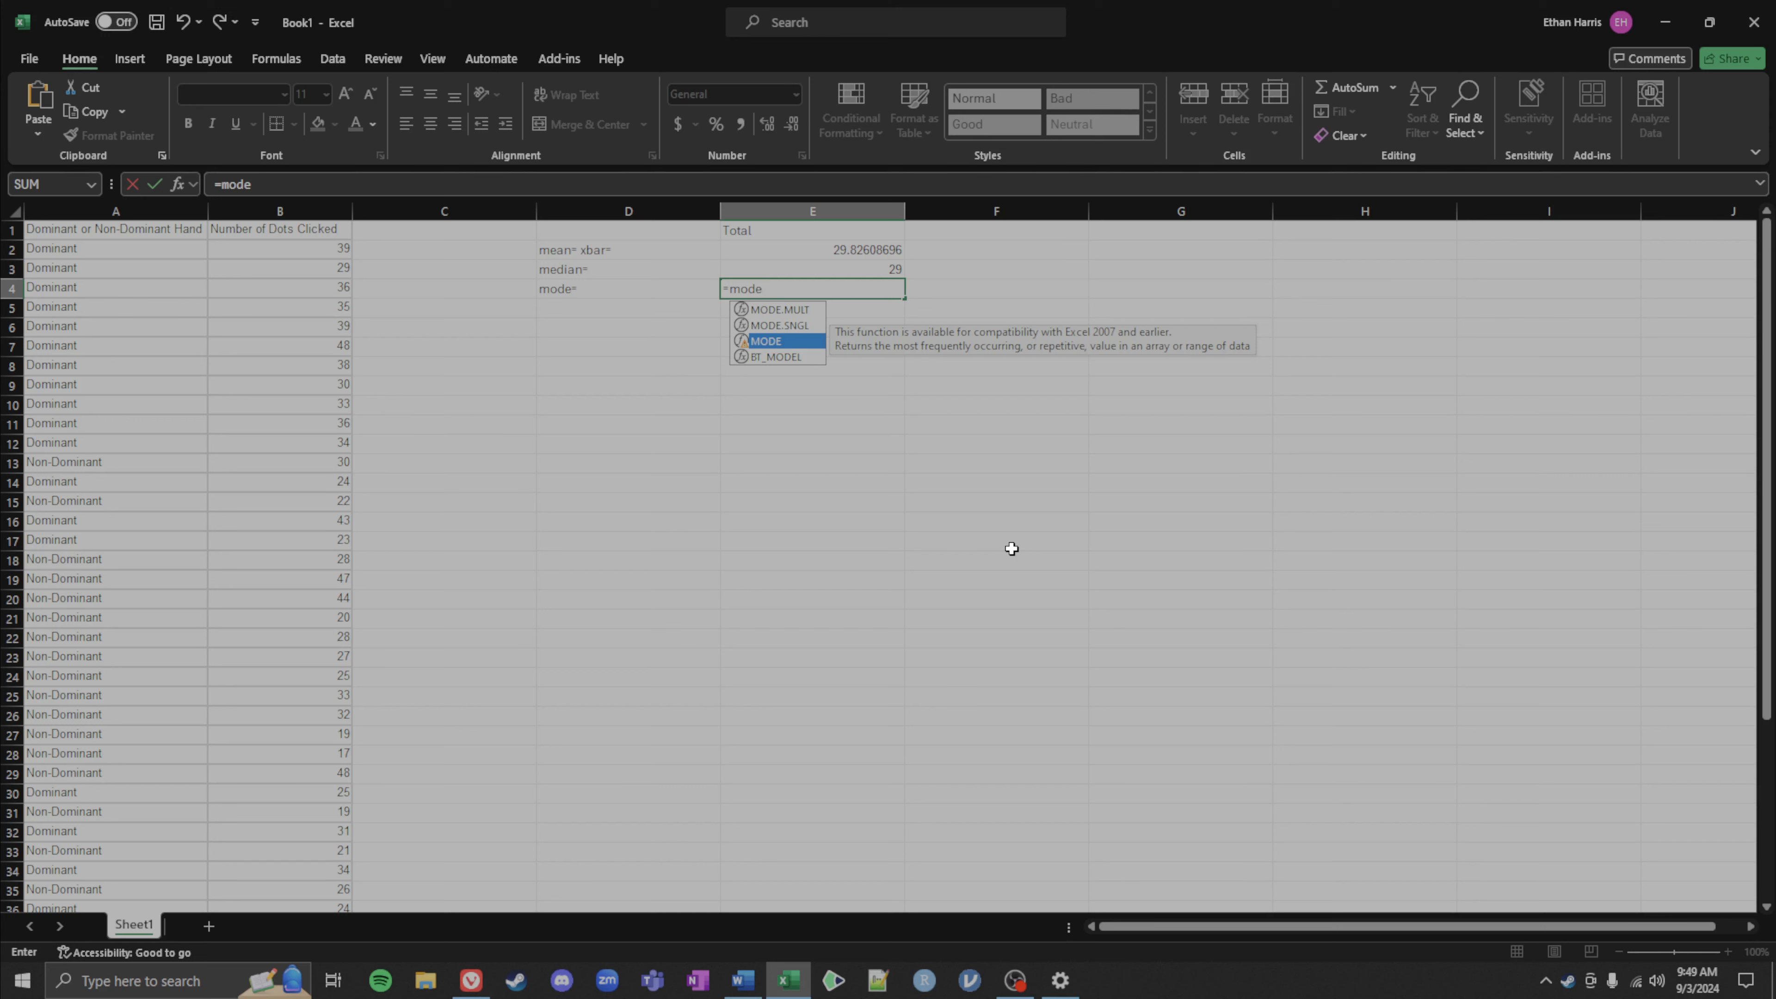
text(()
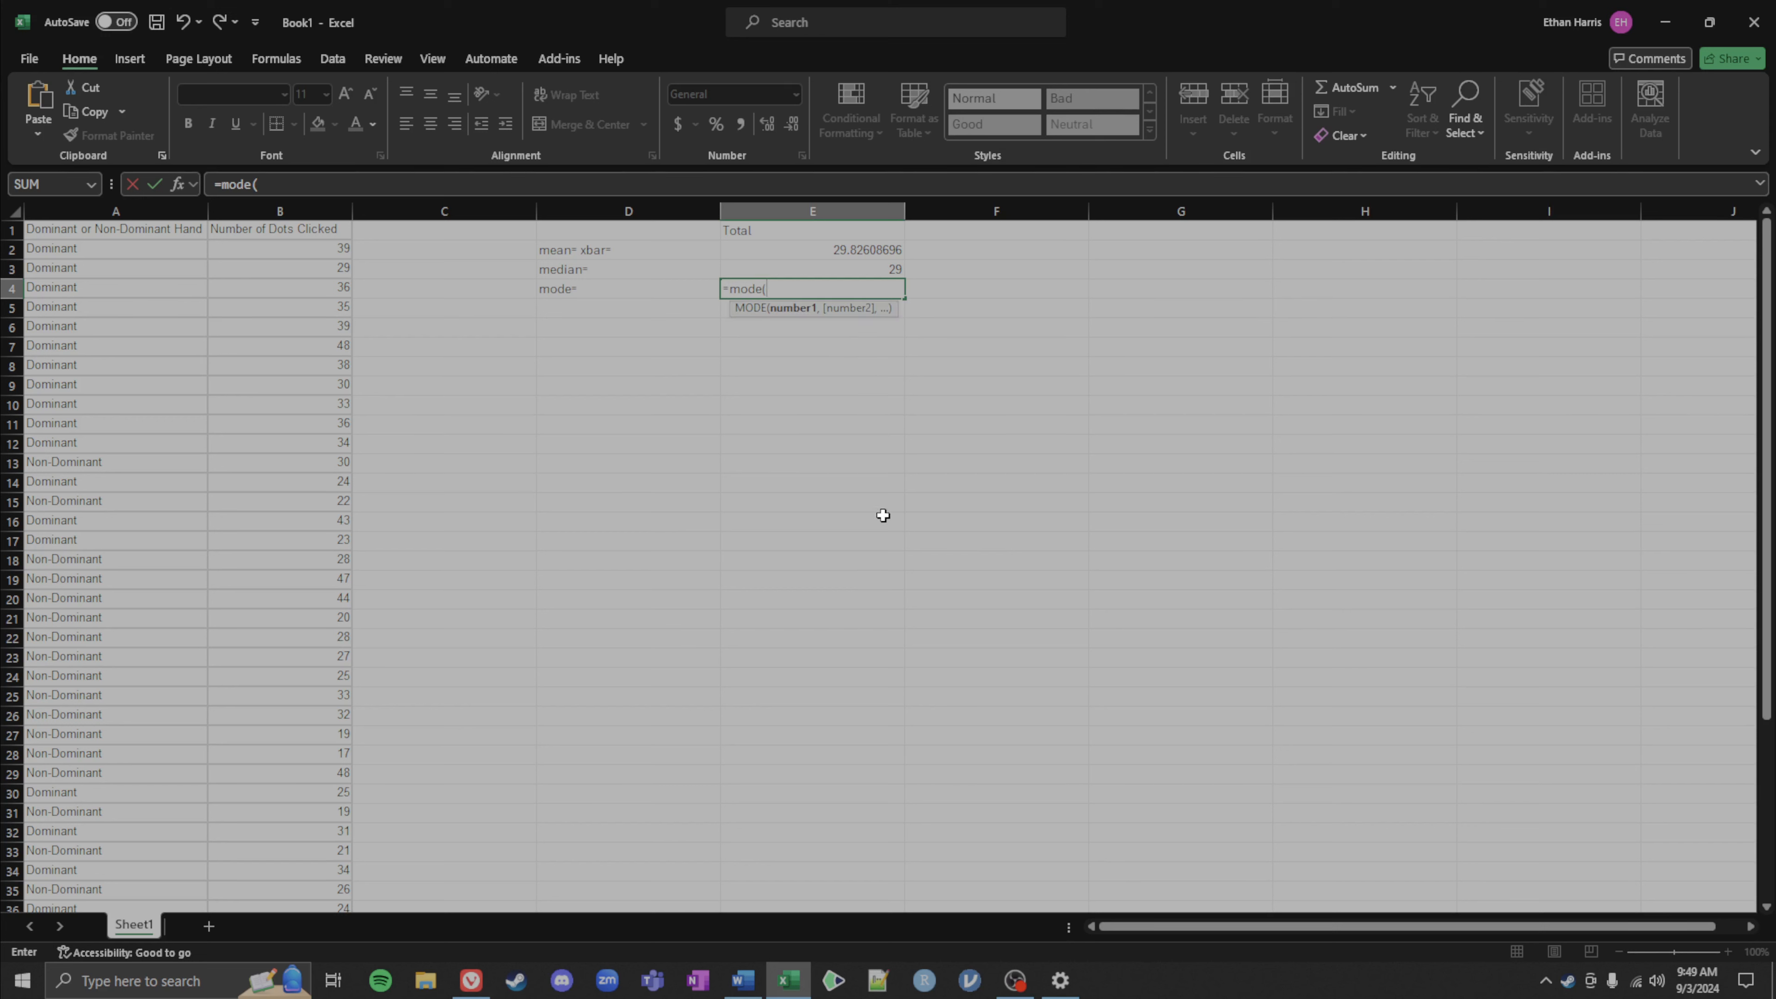
drag(307, 246, 315, 378)
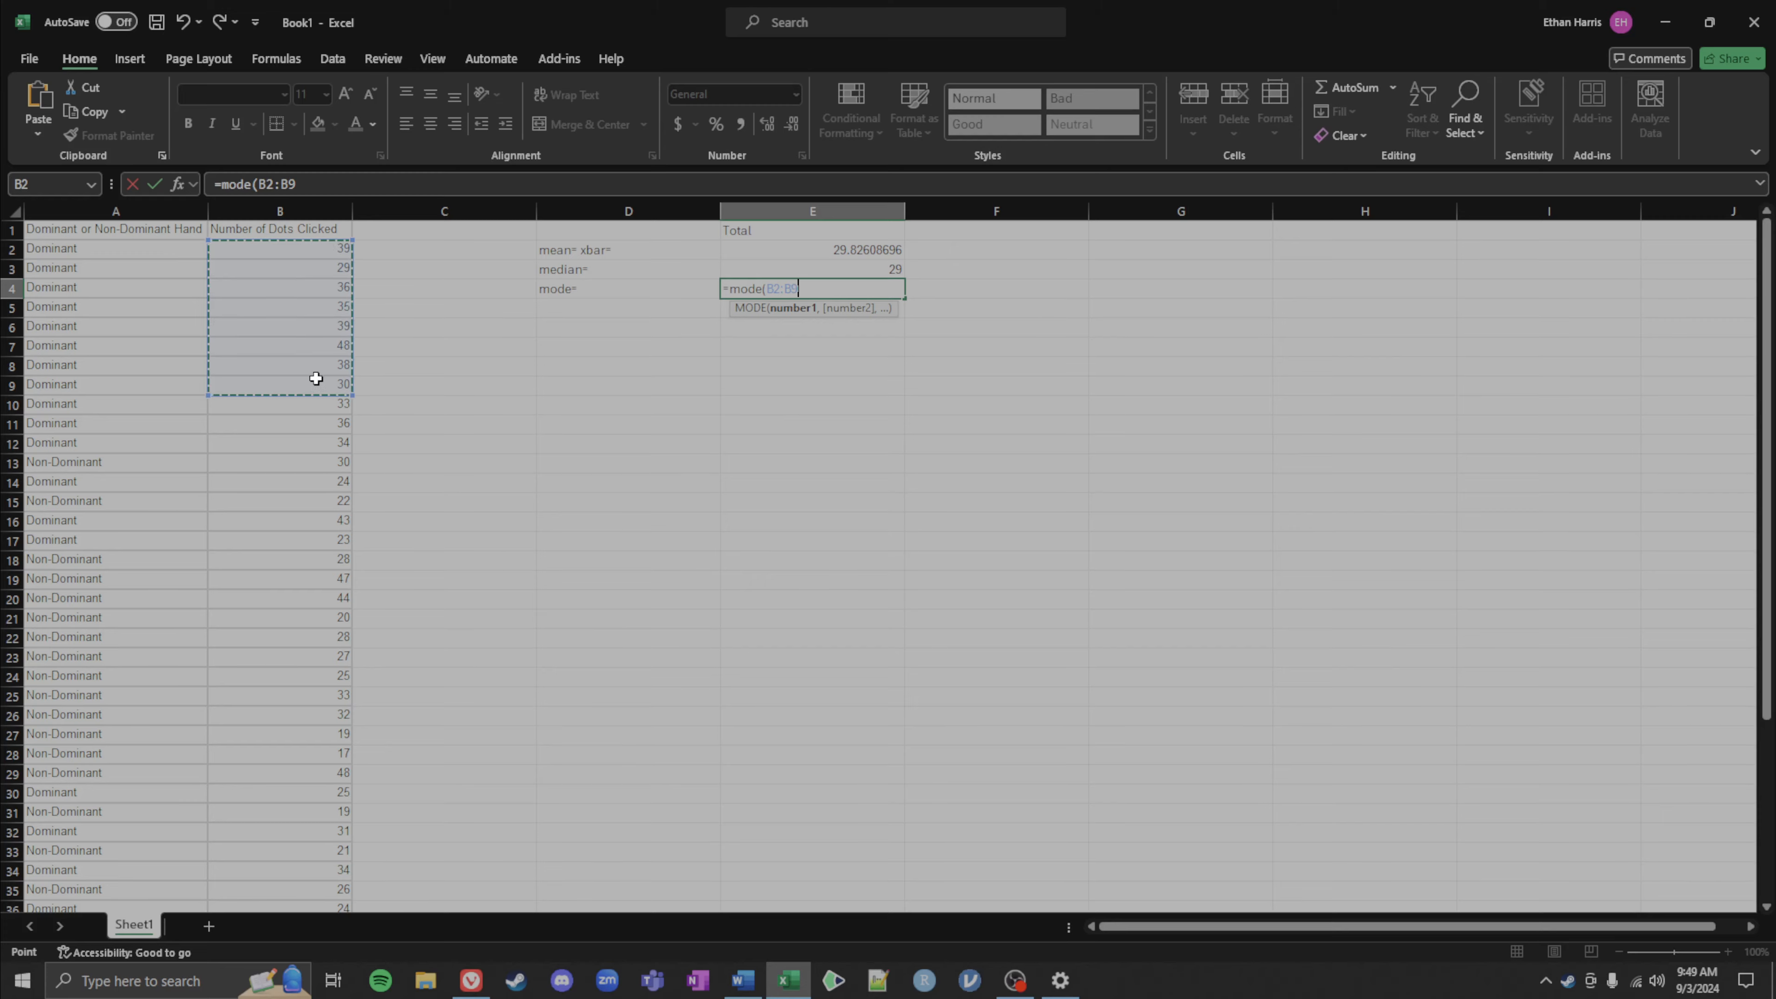
key(ctrl+shift+Down)
key(Return)
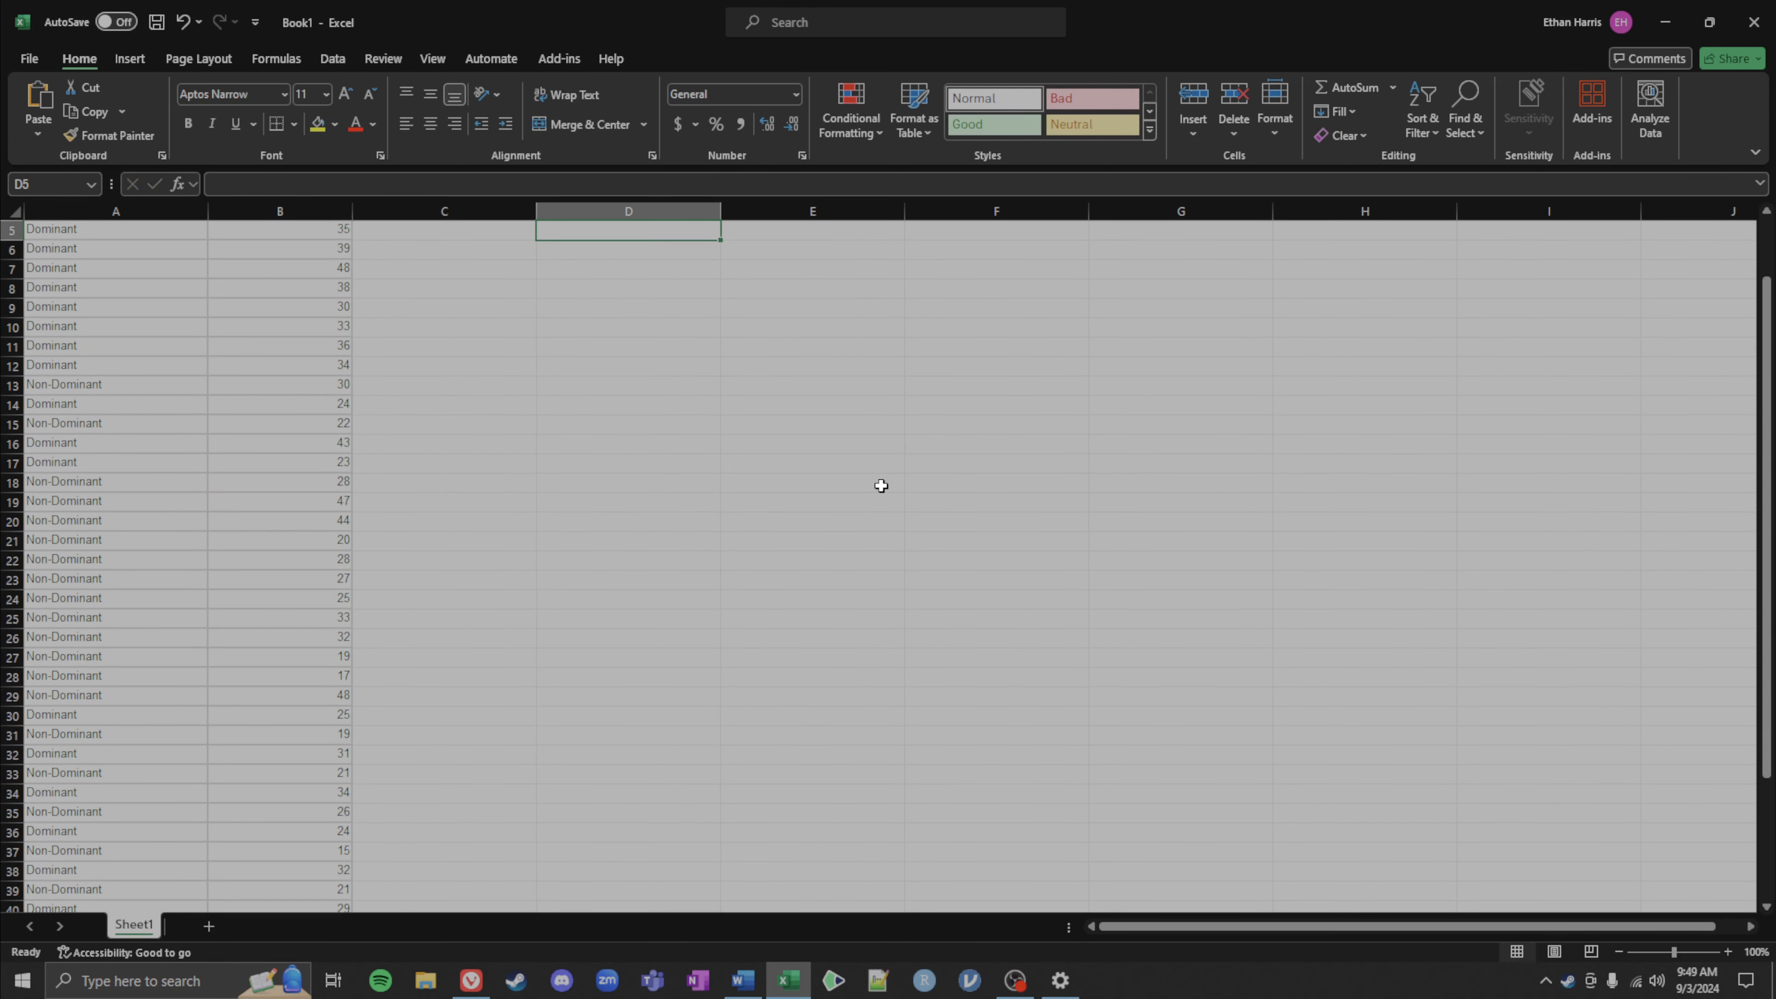
click(803, 289)
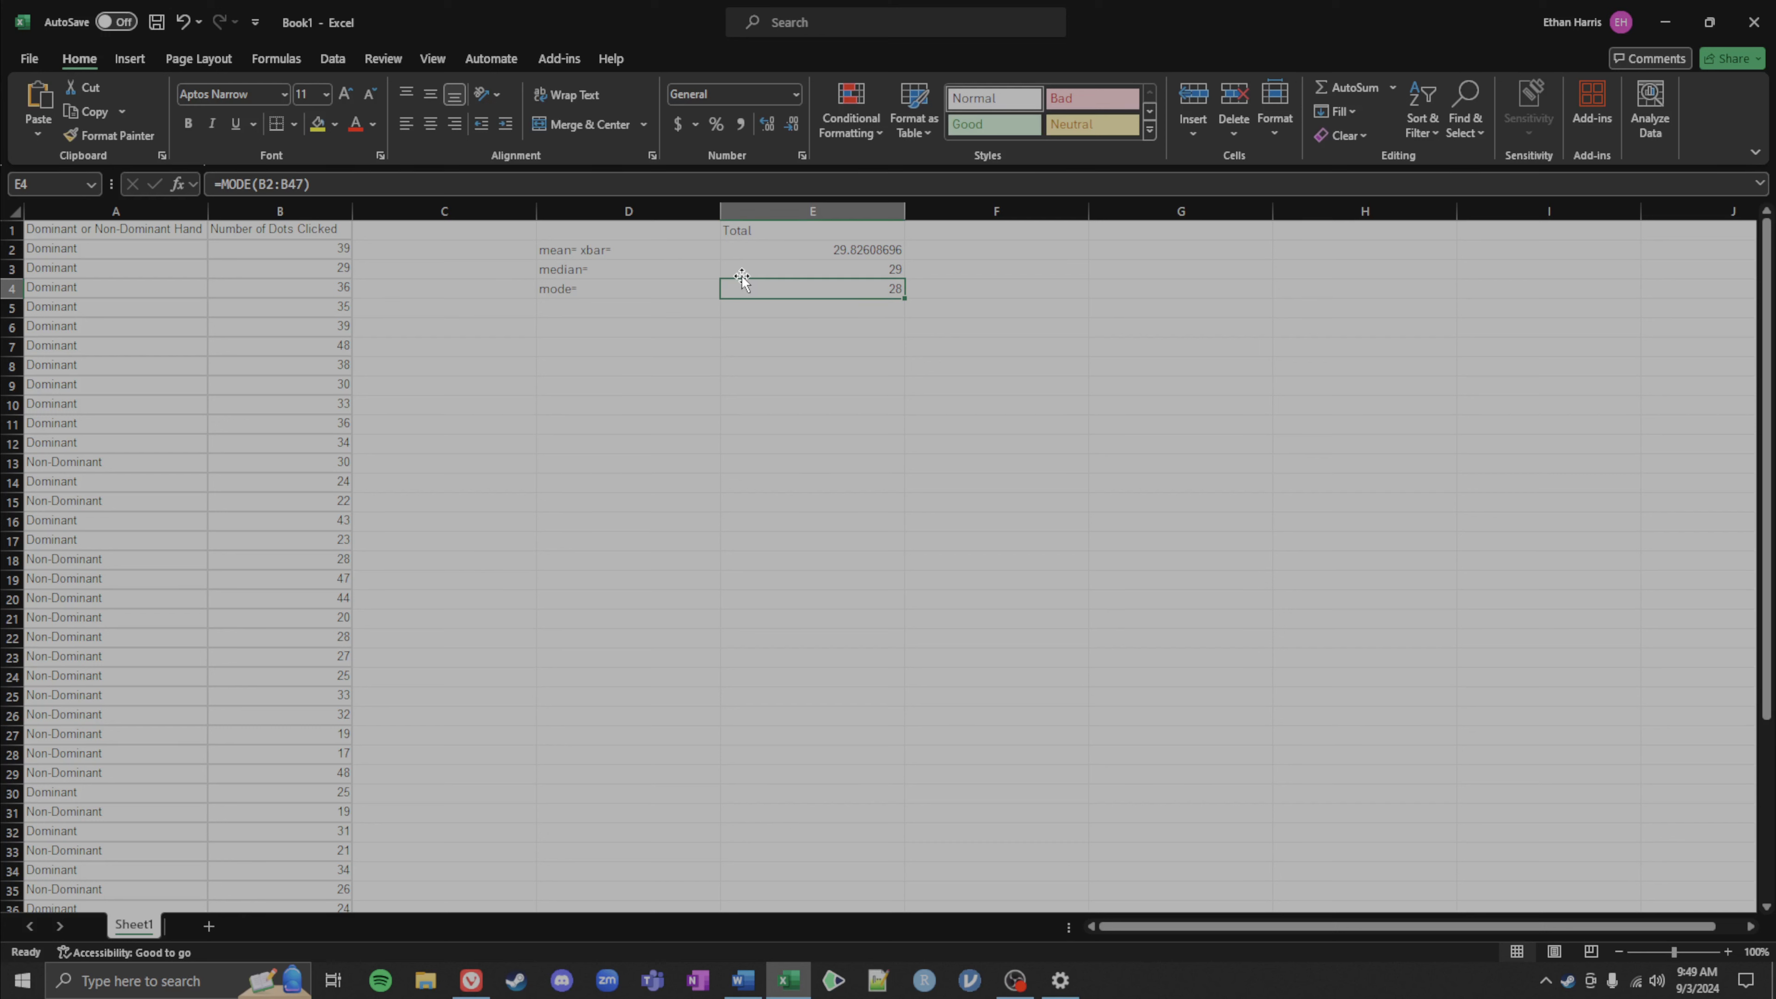
Step: Label cell D5 as count of mode= for the next statistic
click(974, 290)
click(642, 305)
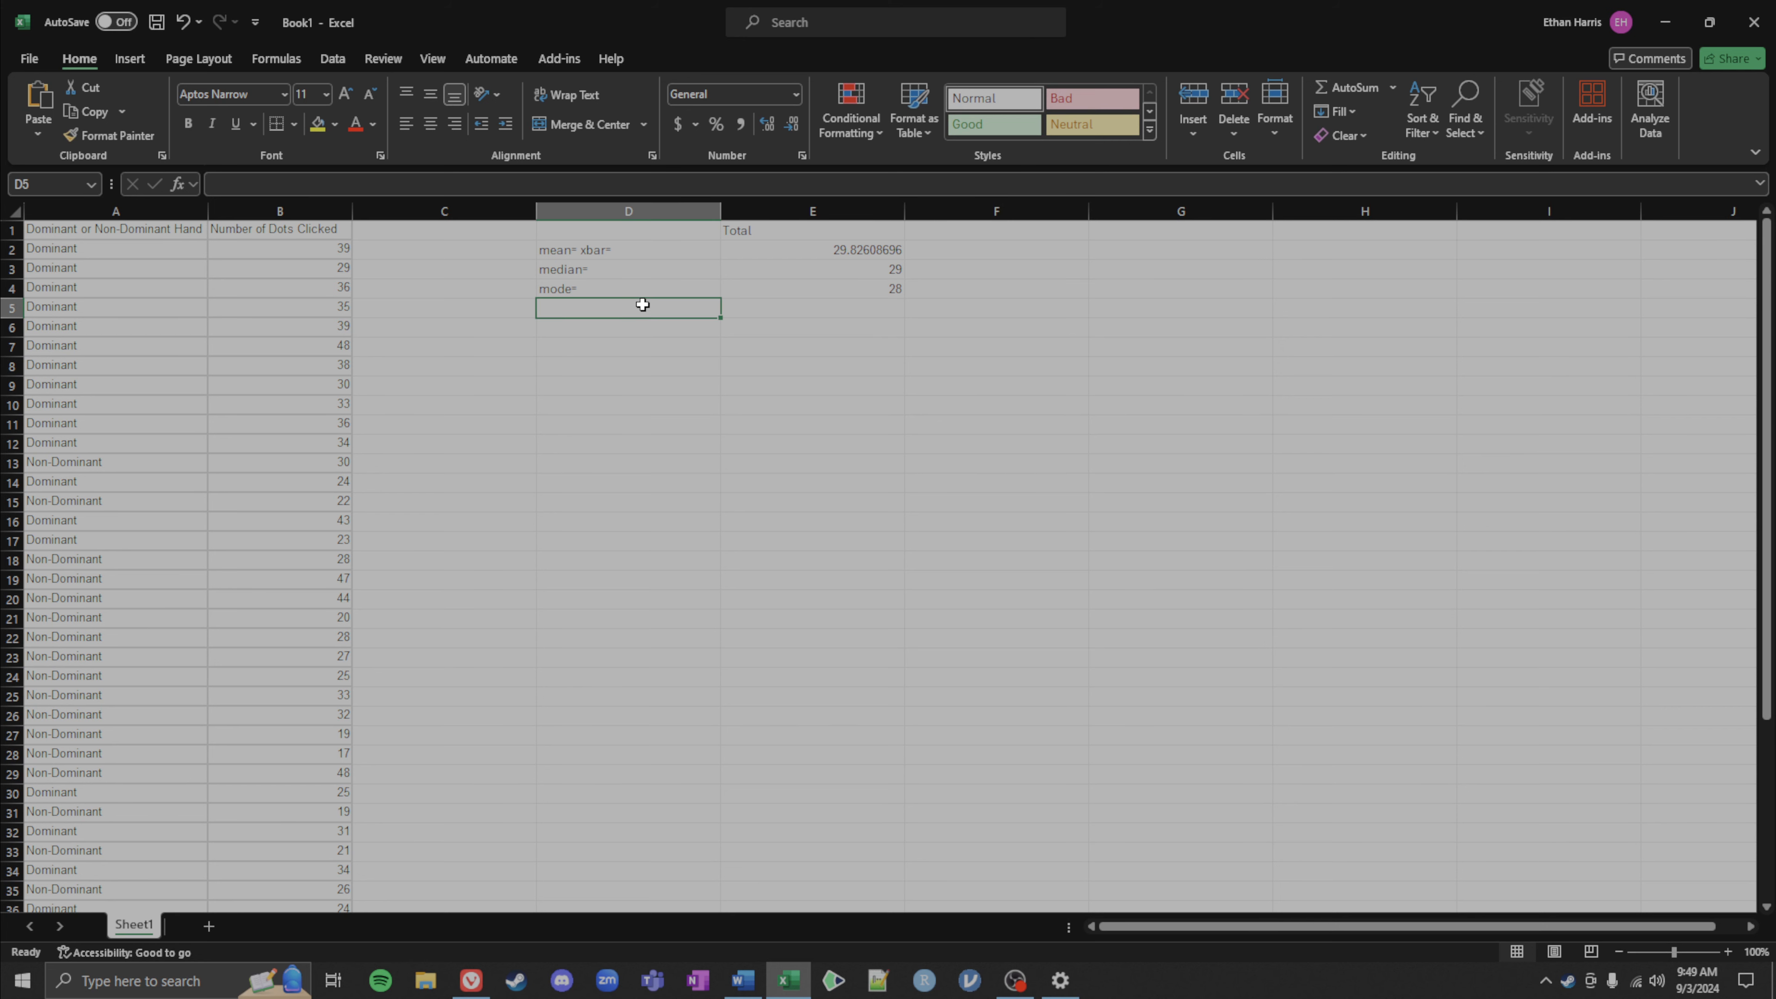
text(count)
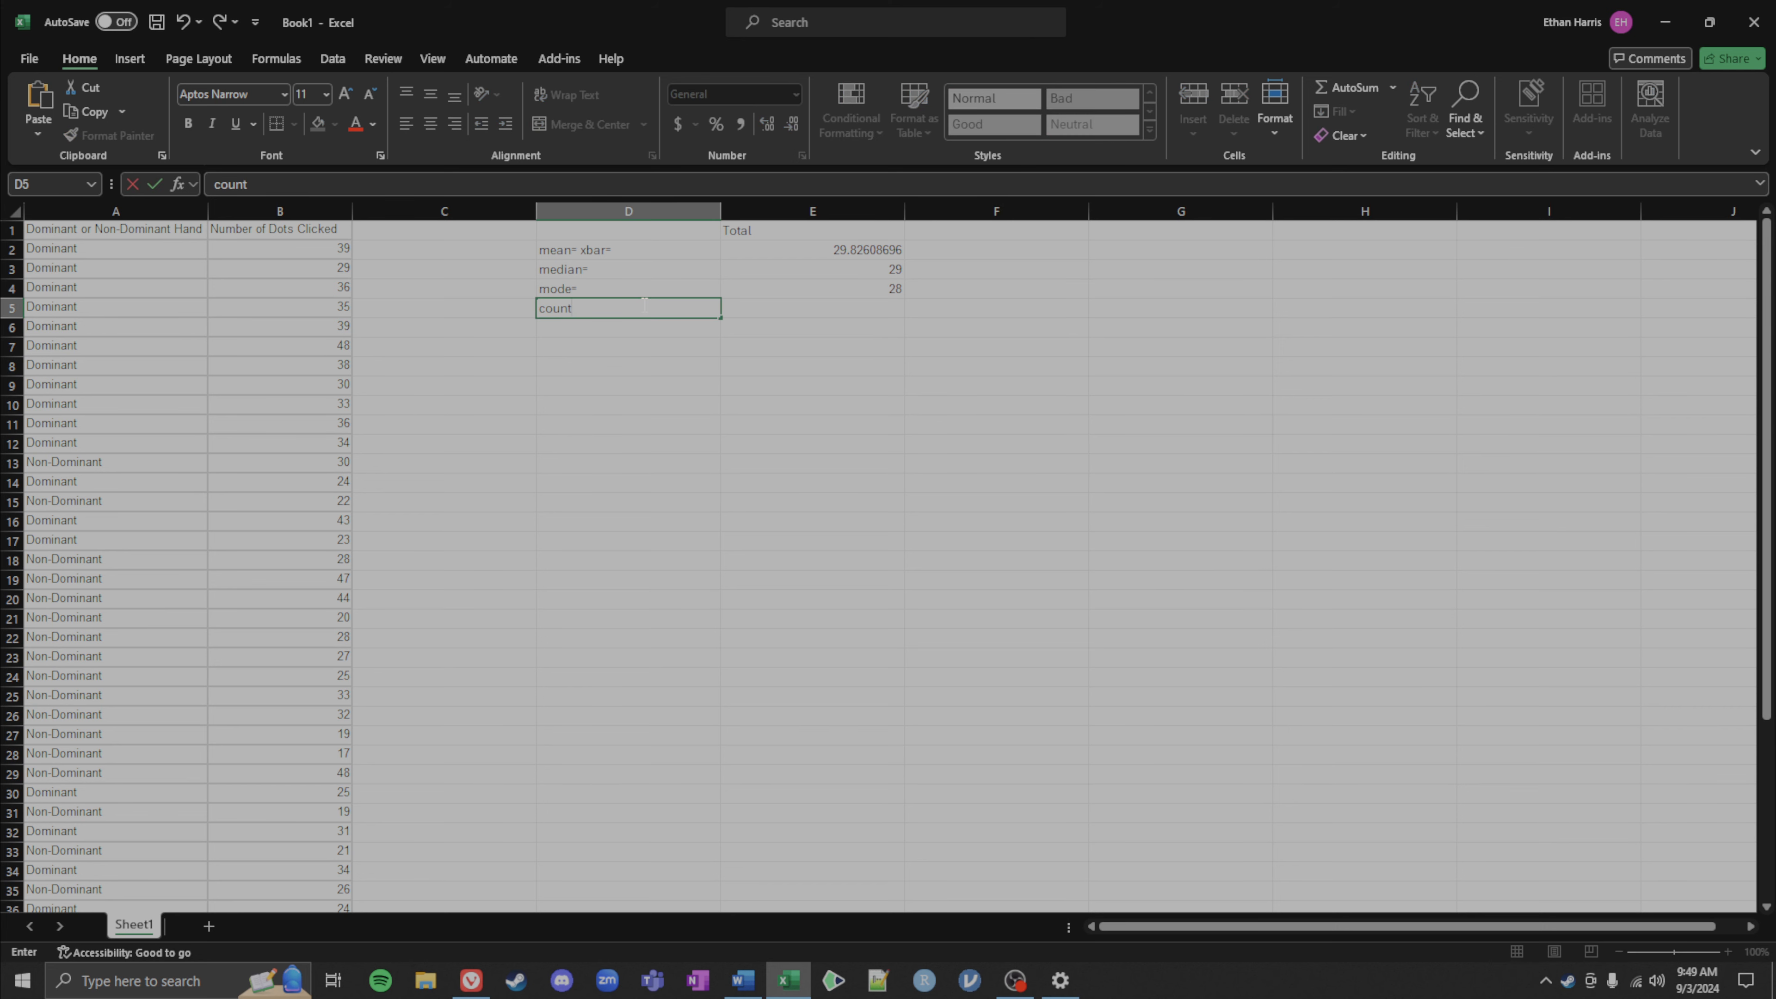
text( of mode=)
key(Tab)
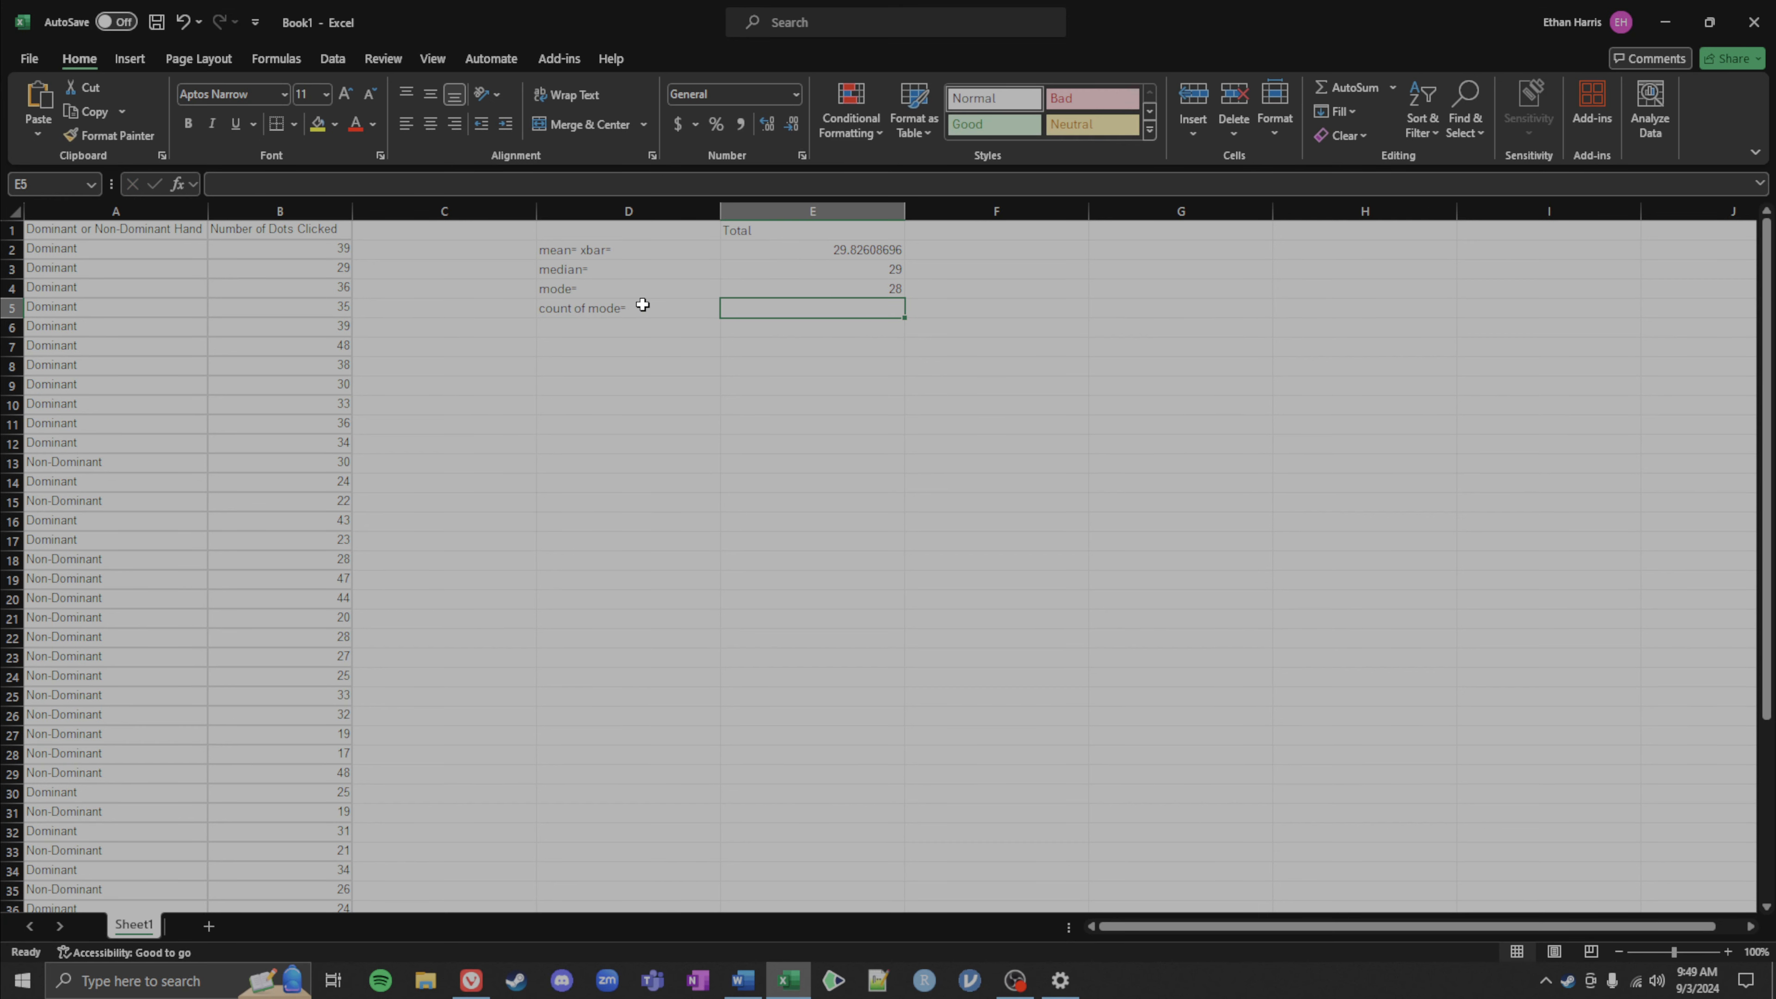
Step: Enter a COUNTIF formula in E5 that counts how often the mode in E4 occurs in B2:B47
text(=coun)
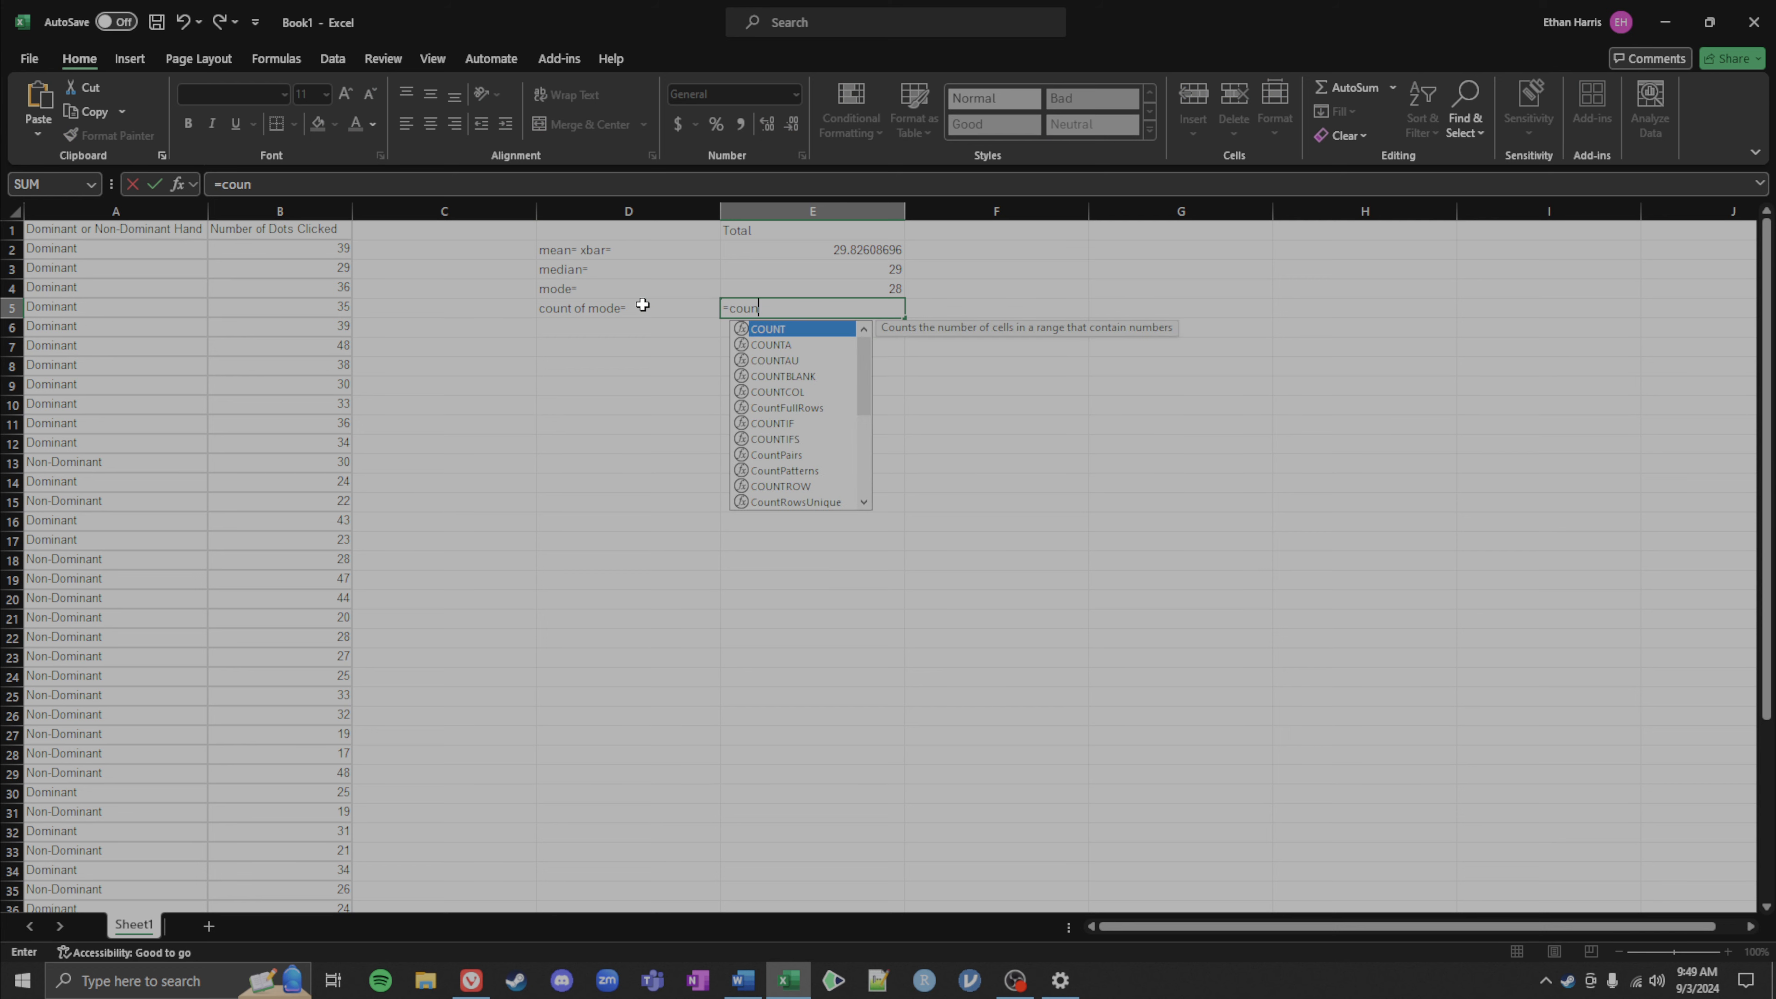
text(tif()
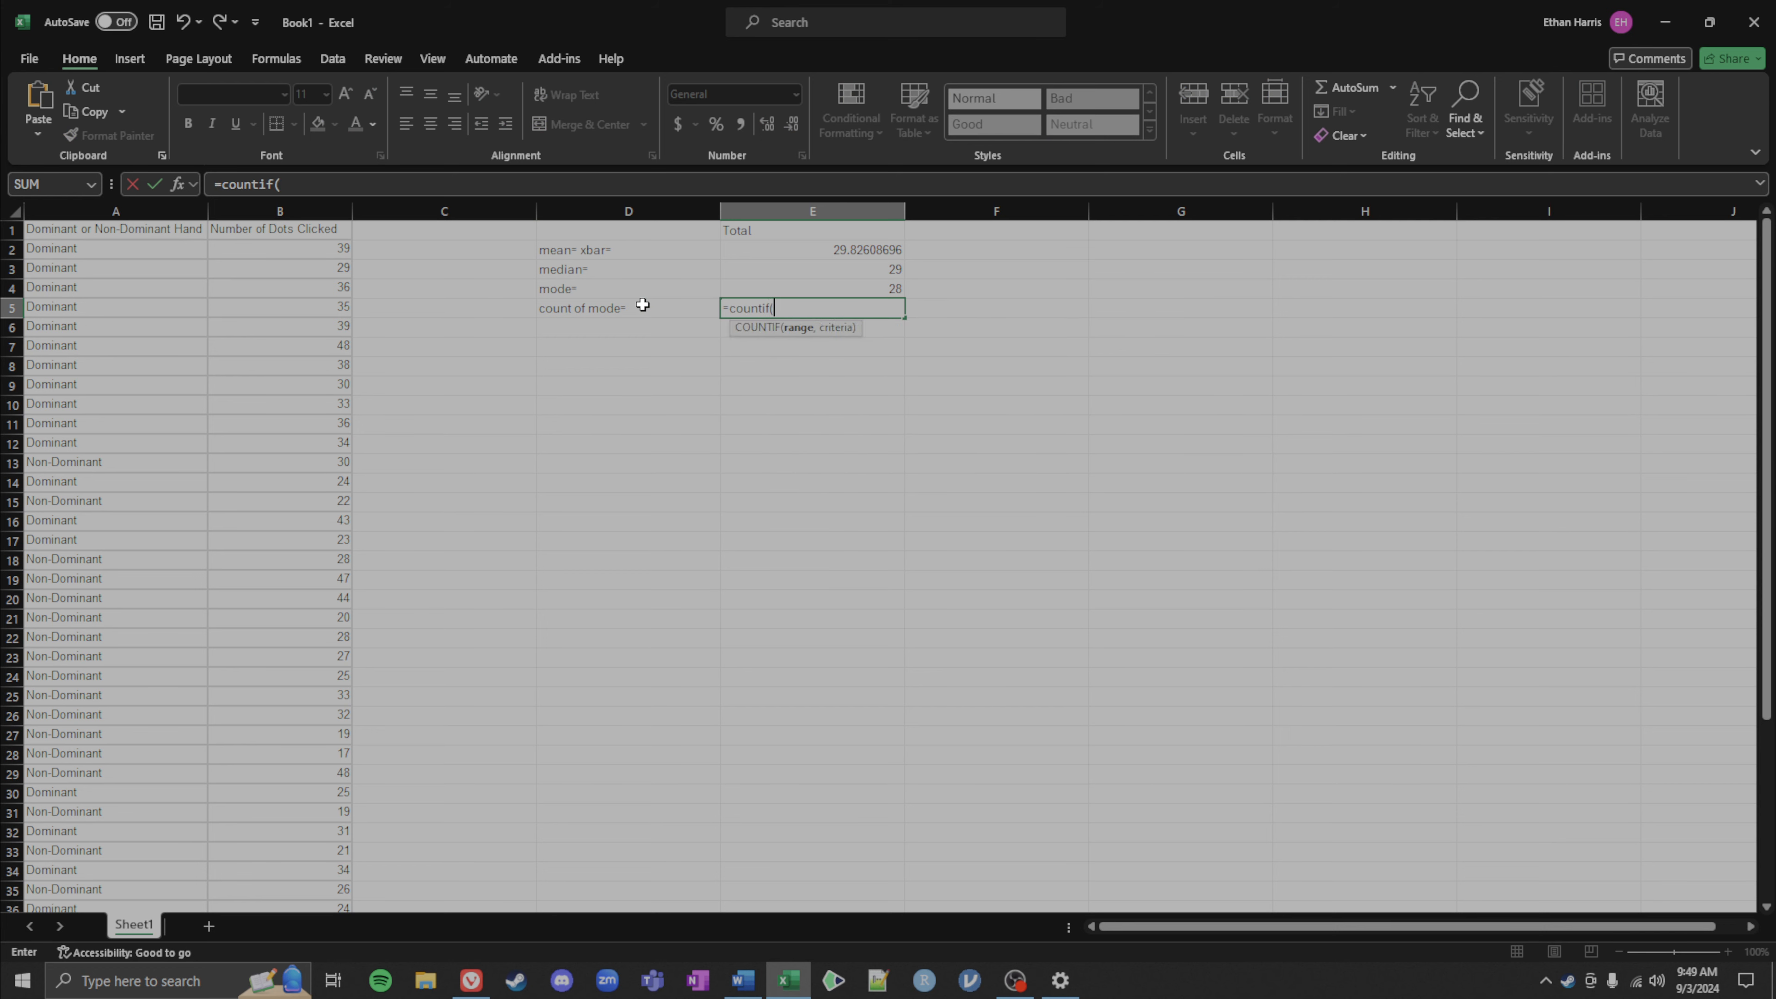
click(303, 250)
key(ctrl+shift+Down)
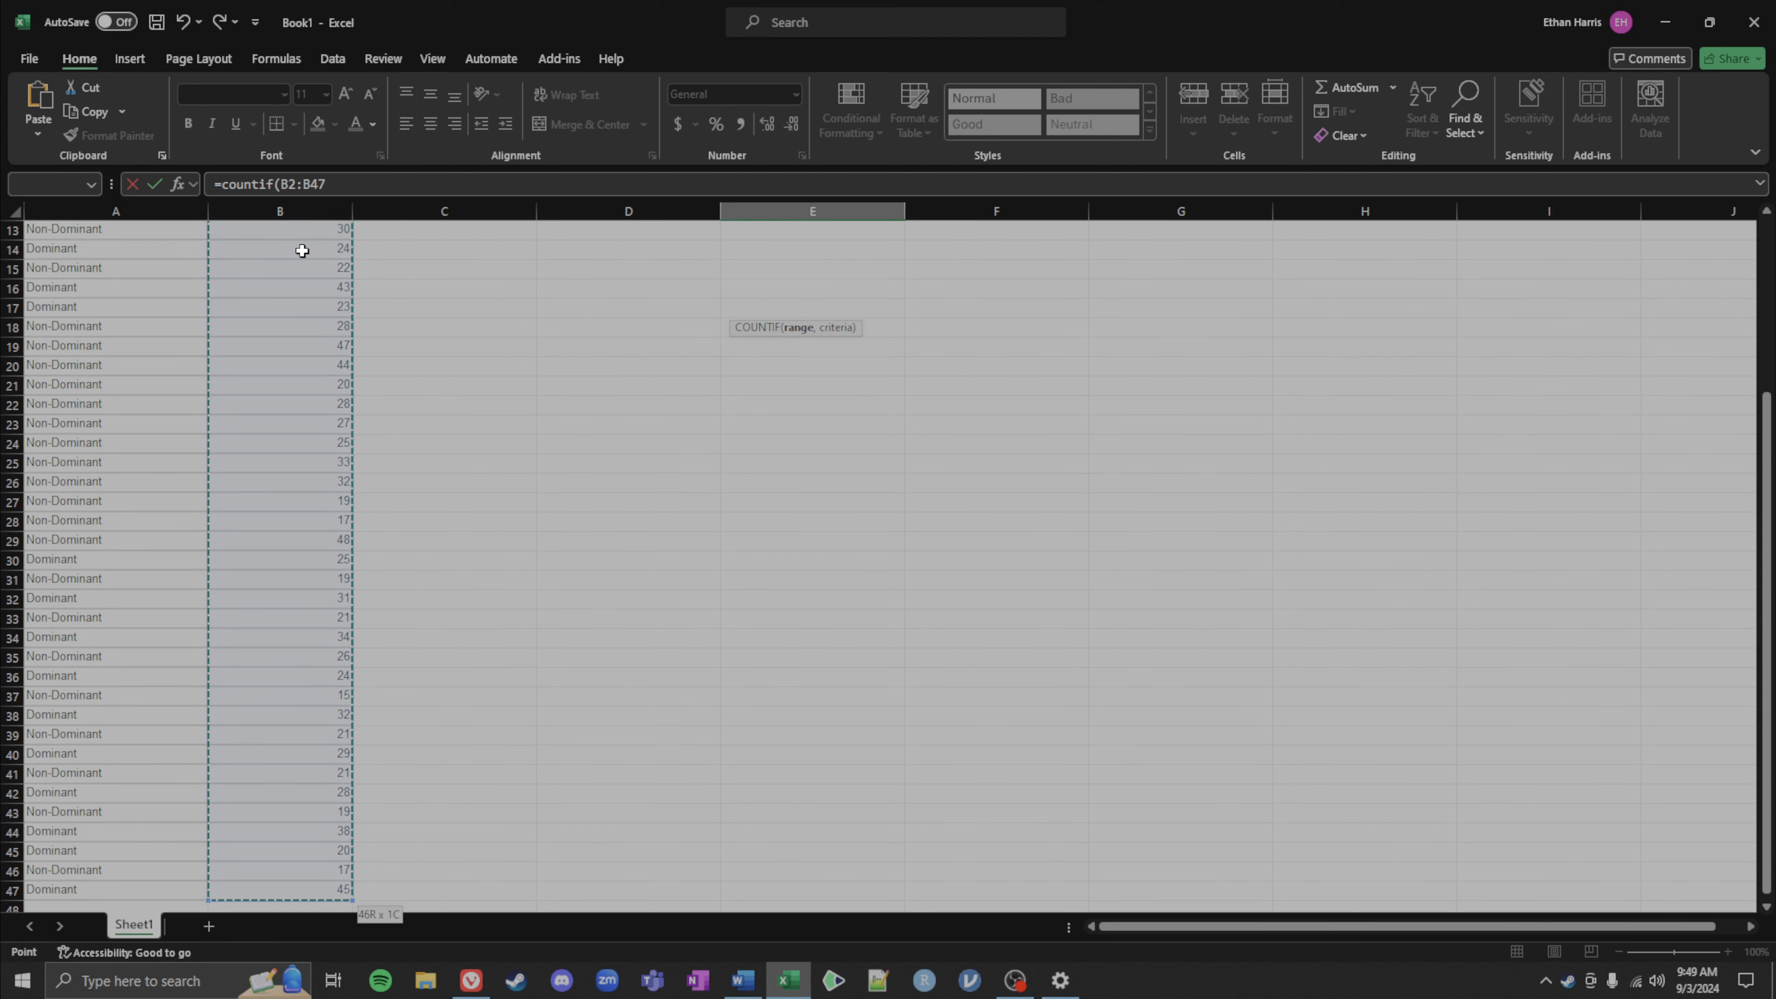
text(,)
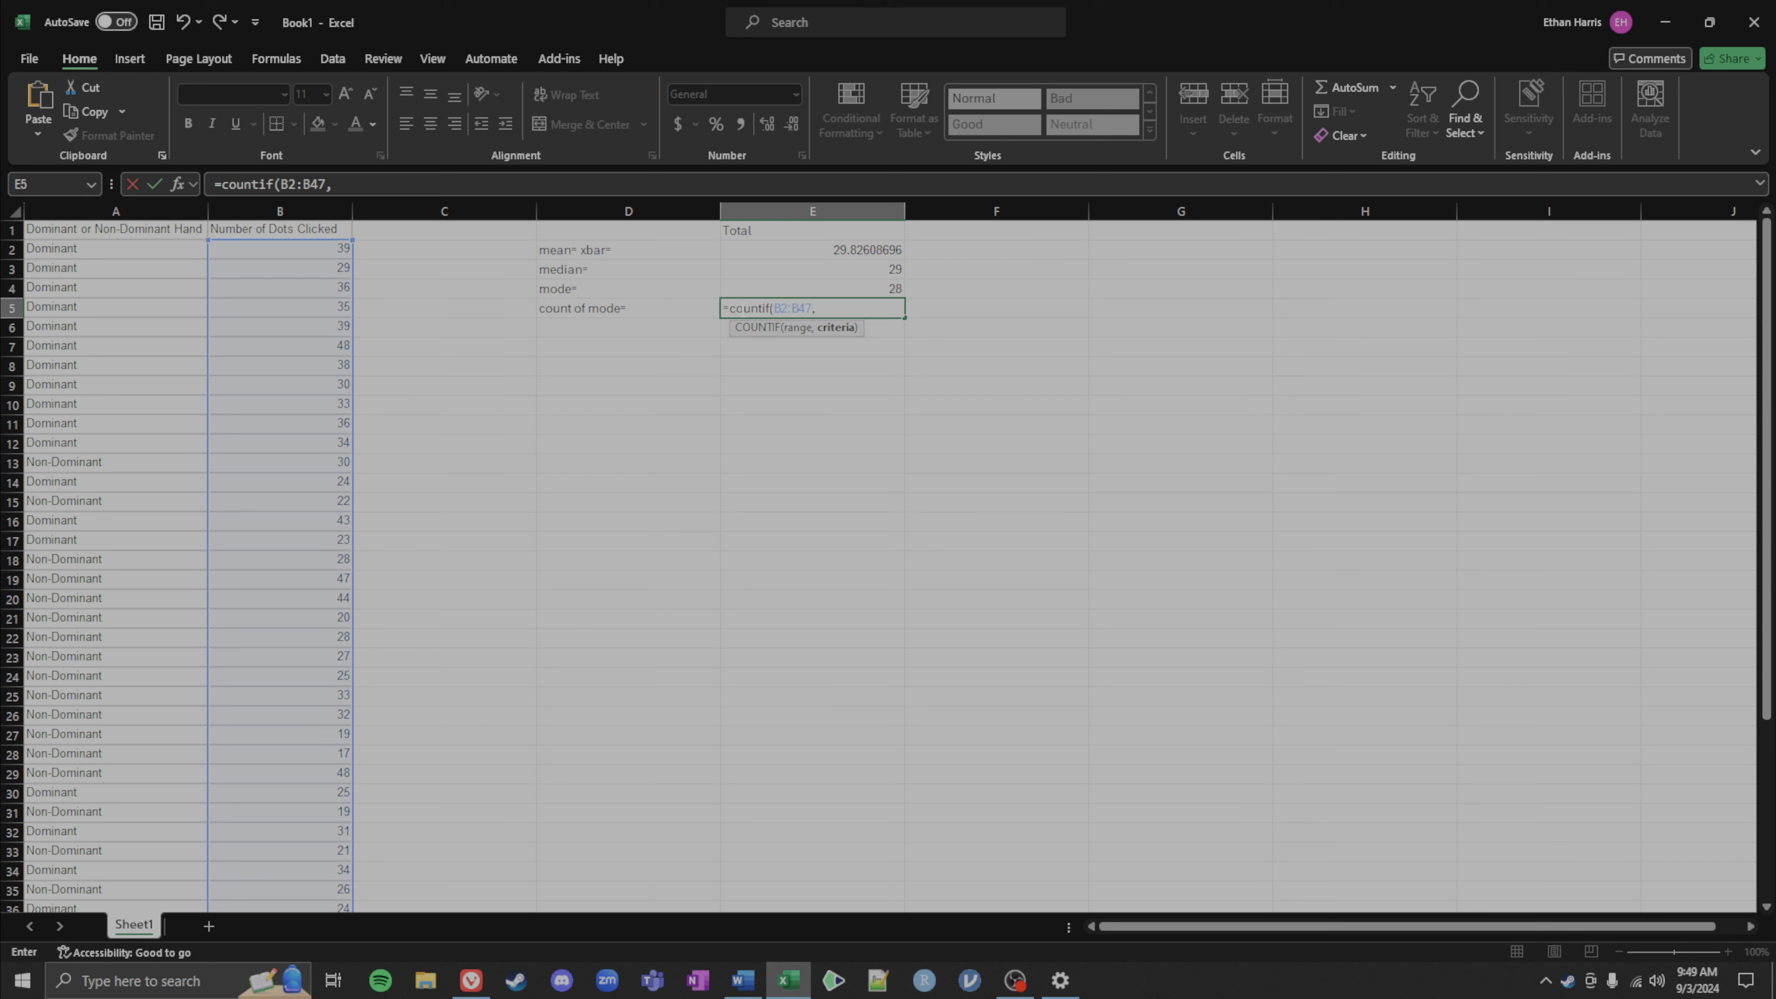
click(855, 289)
text())
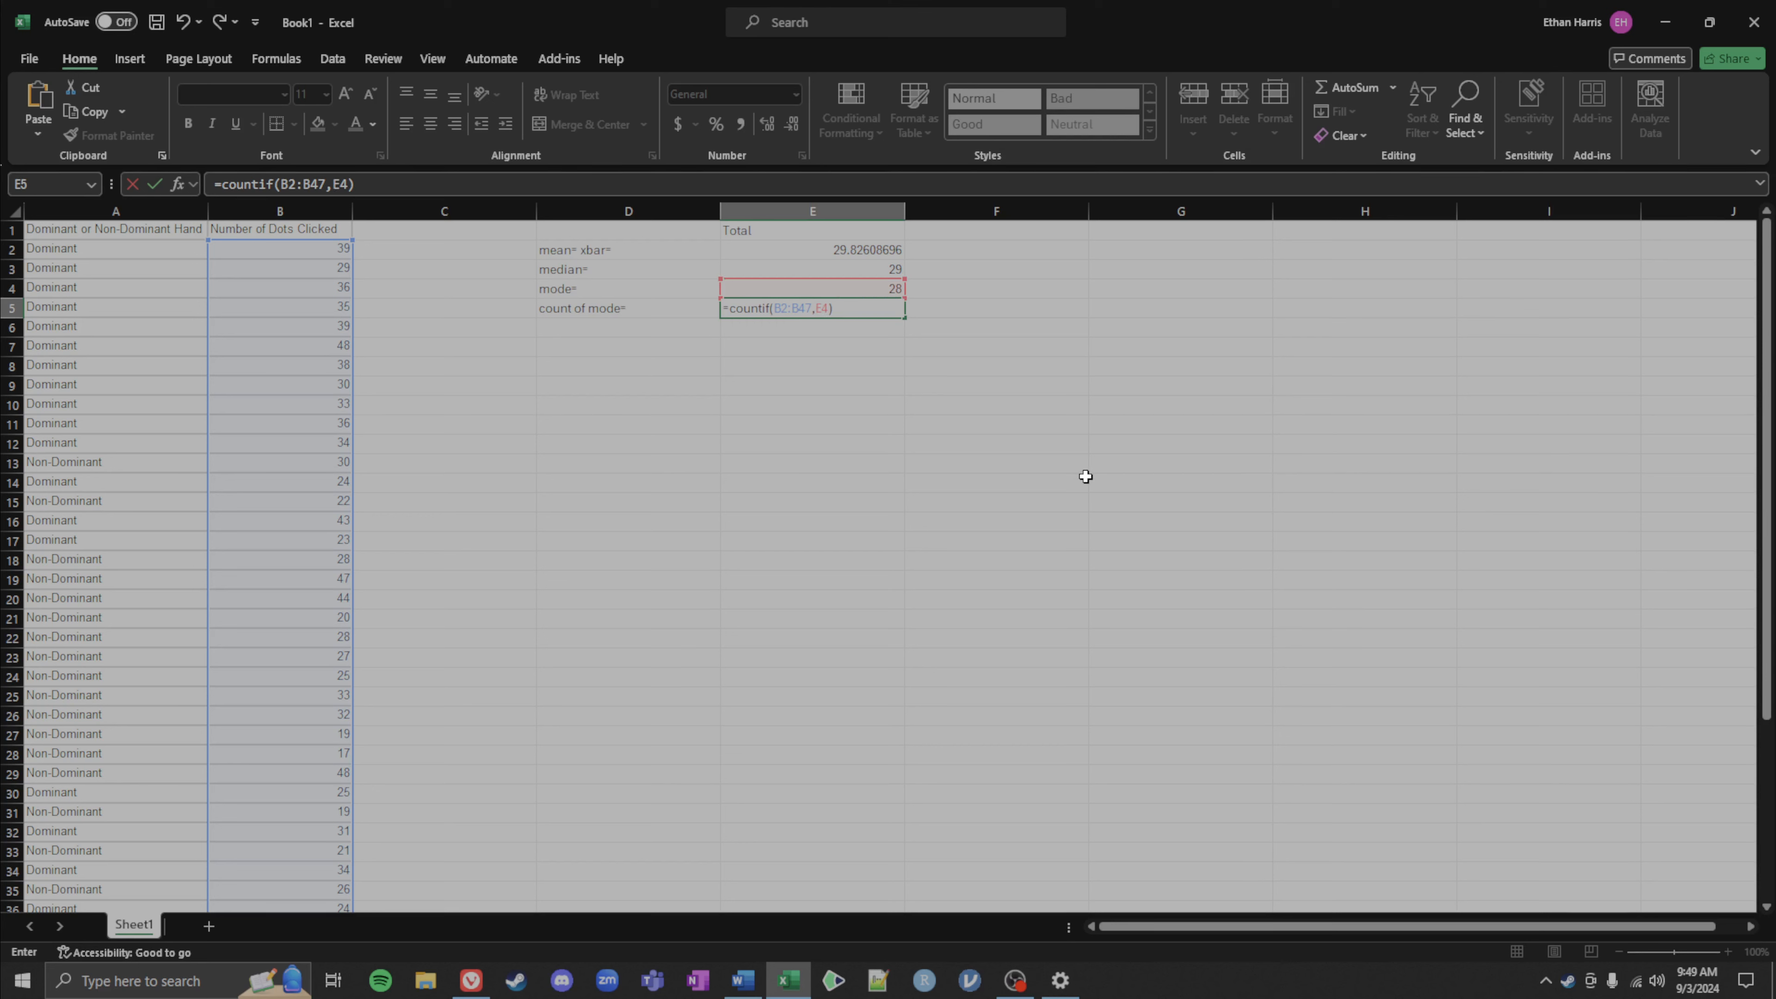
key(Return)
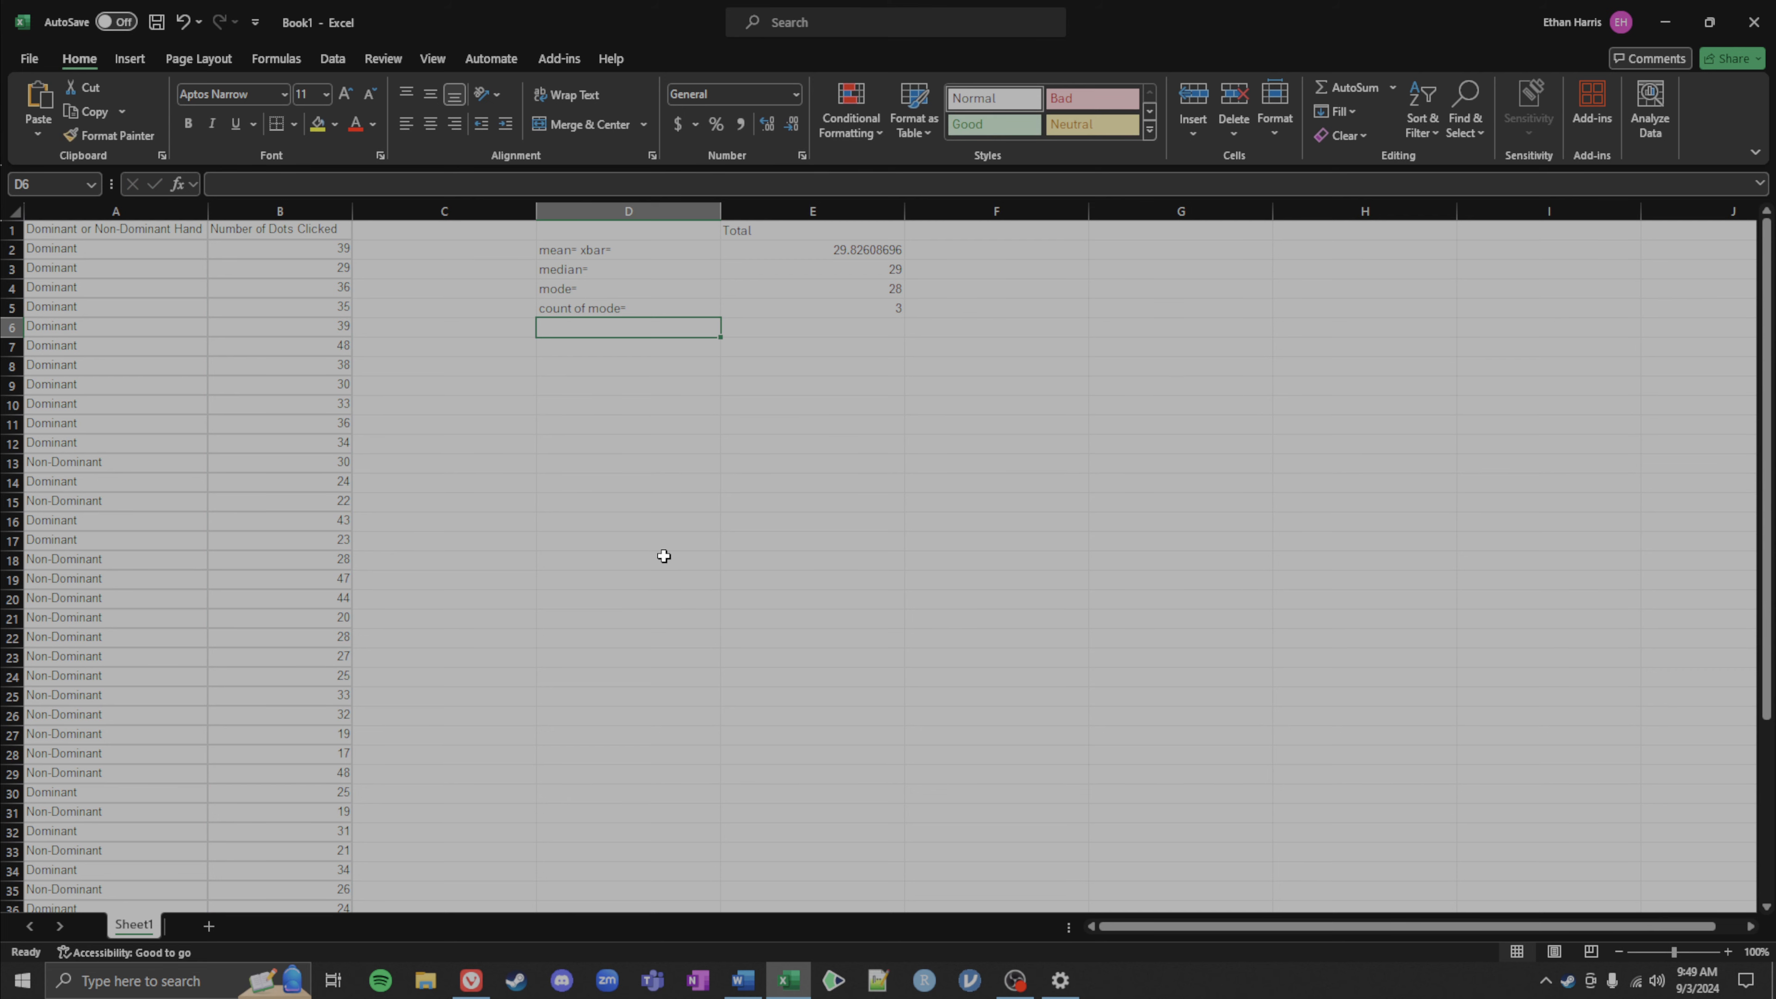
Step: Change the COUNTIF criterion in E5 from the mode cell to the value 29
scroll(664, 557, down, 6)
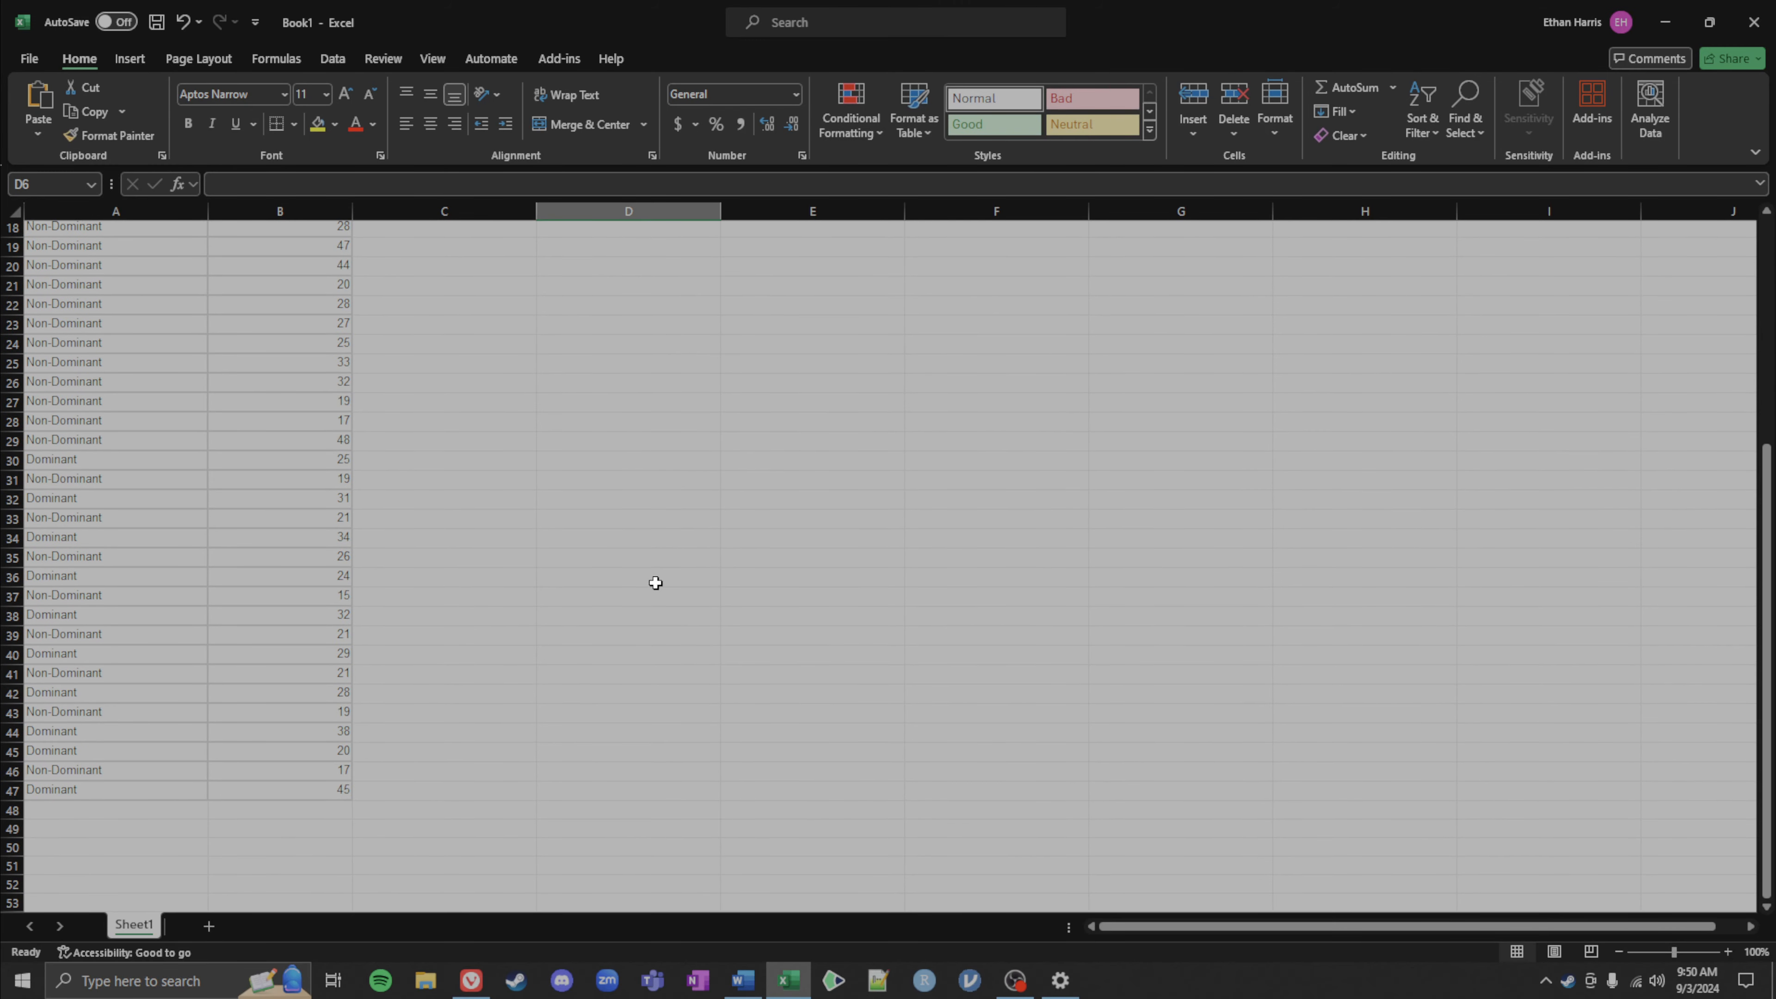
scroll(655, 583, up, 6)
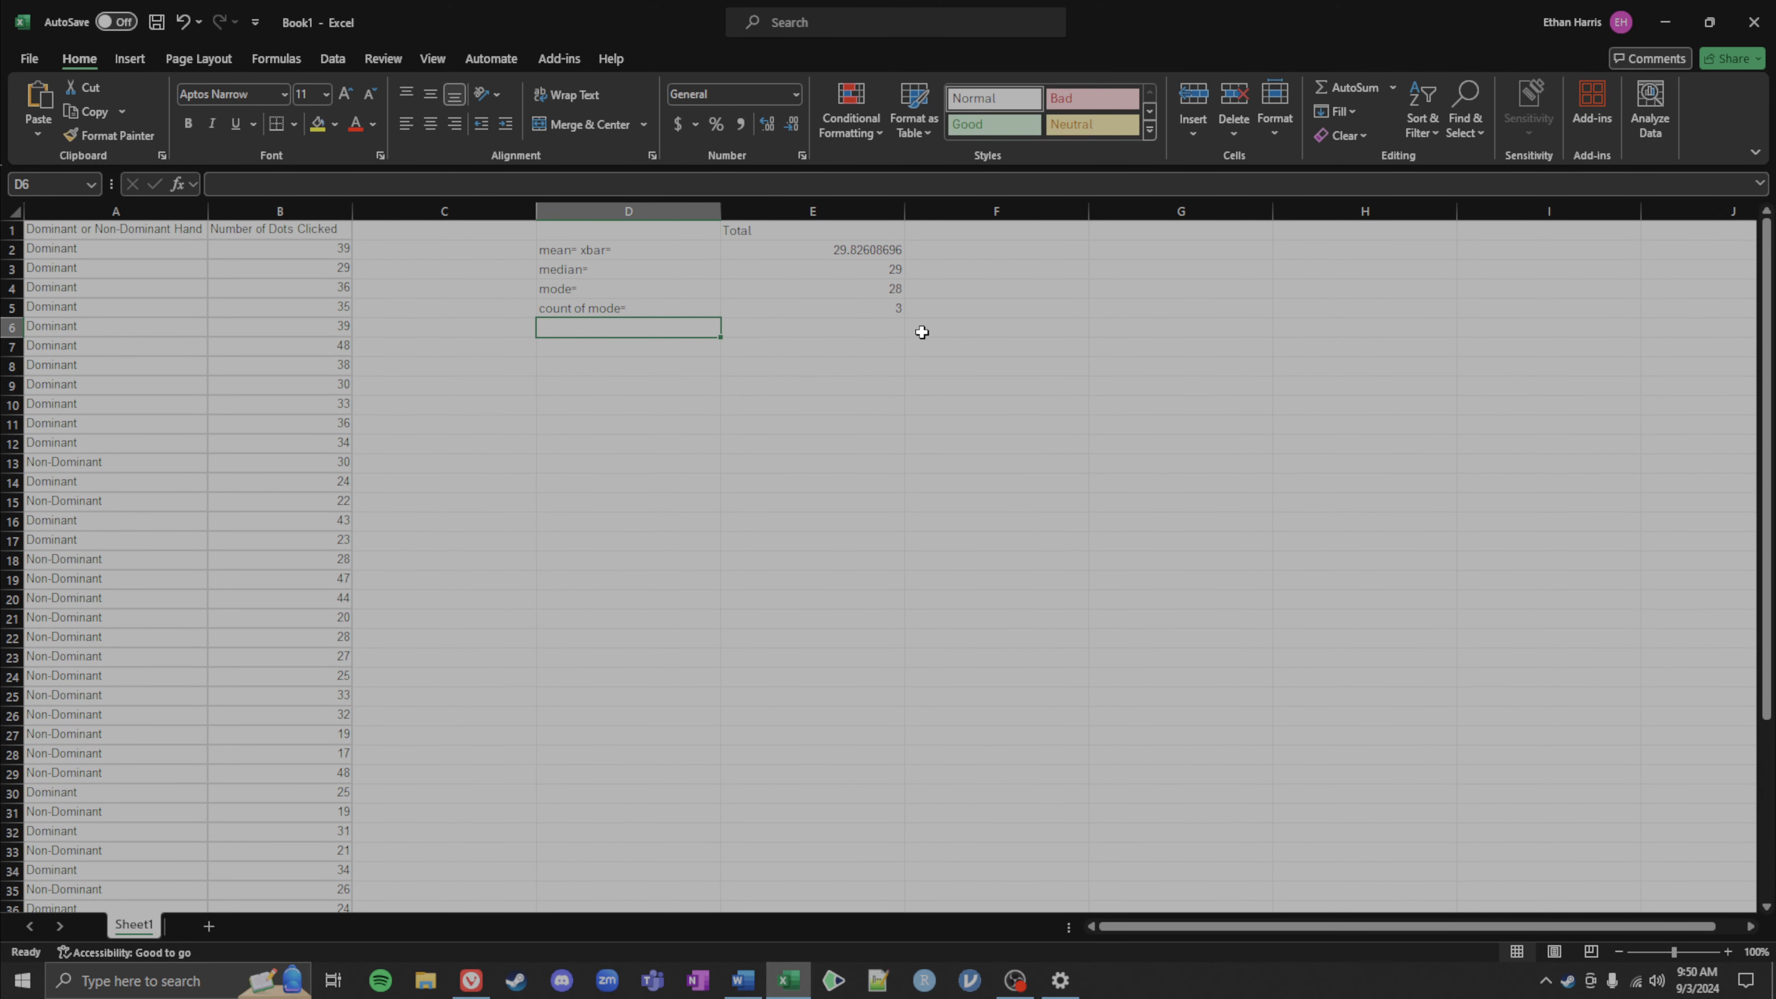
click(879, 307)
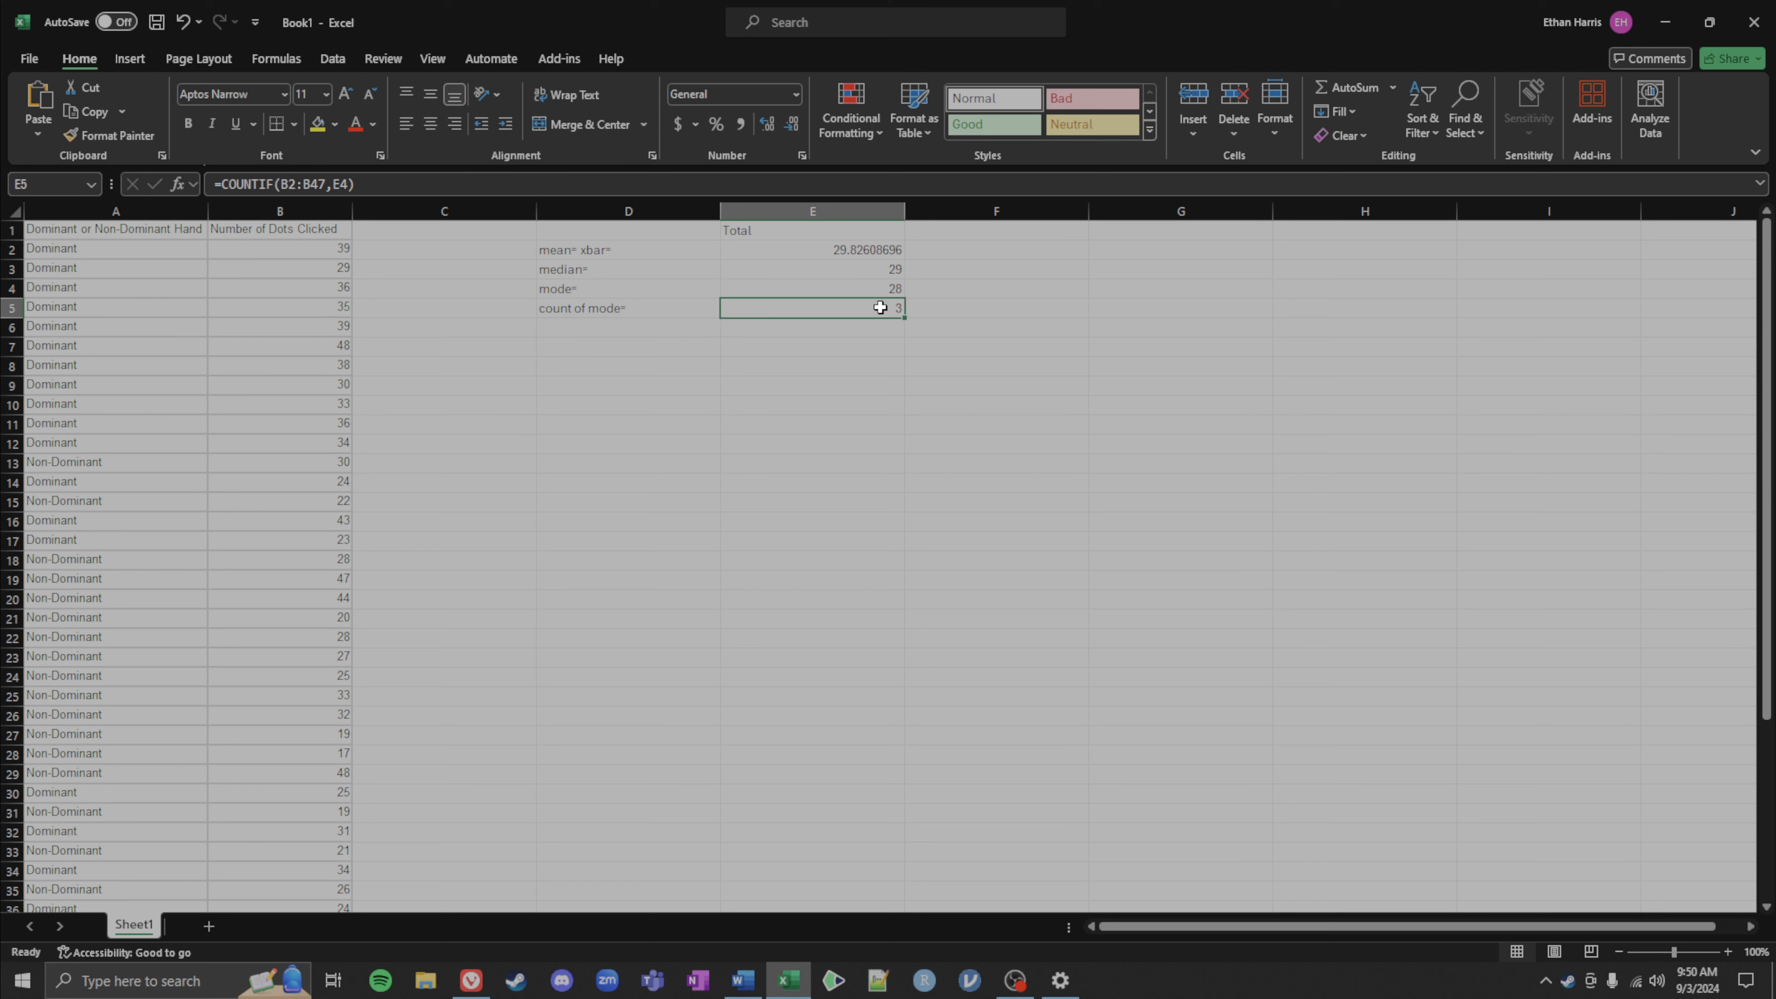
double_click(879, 307)
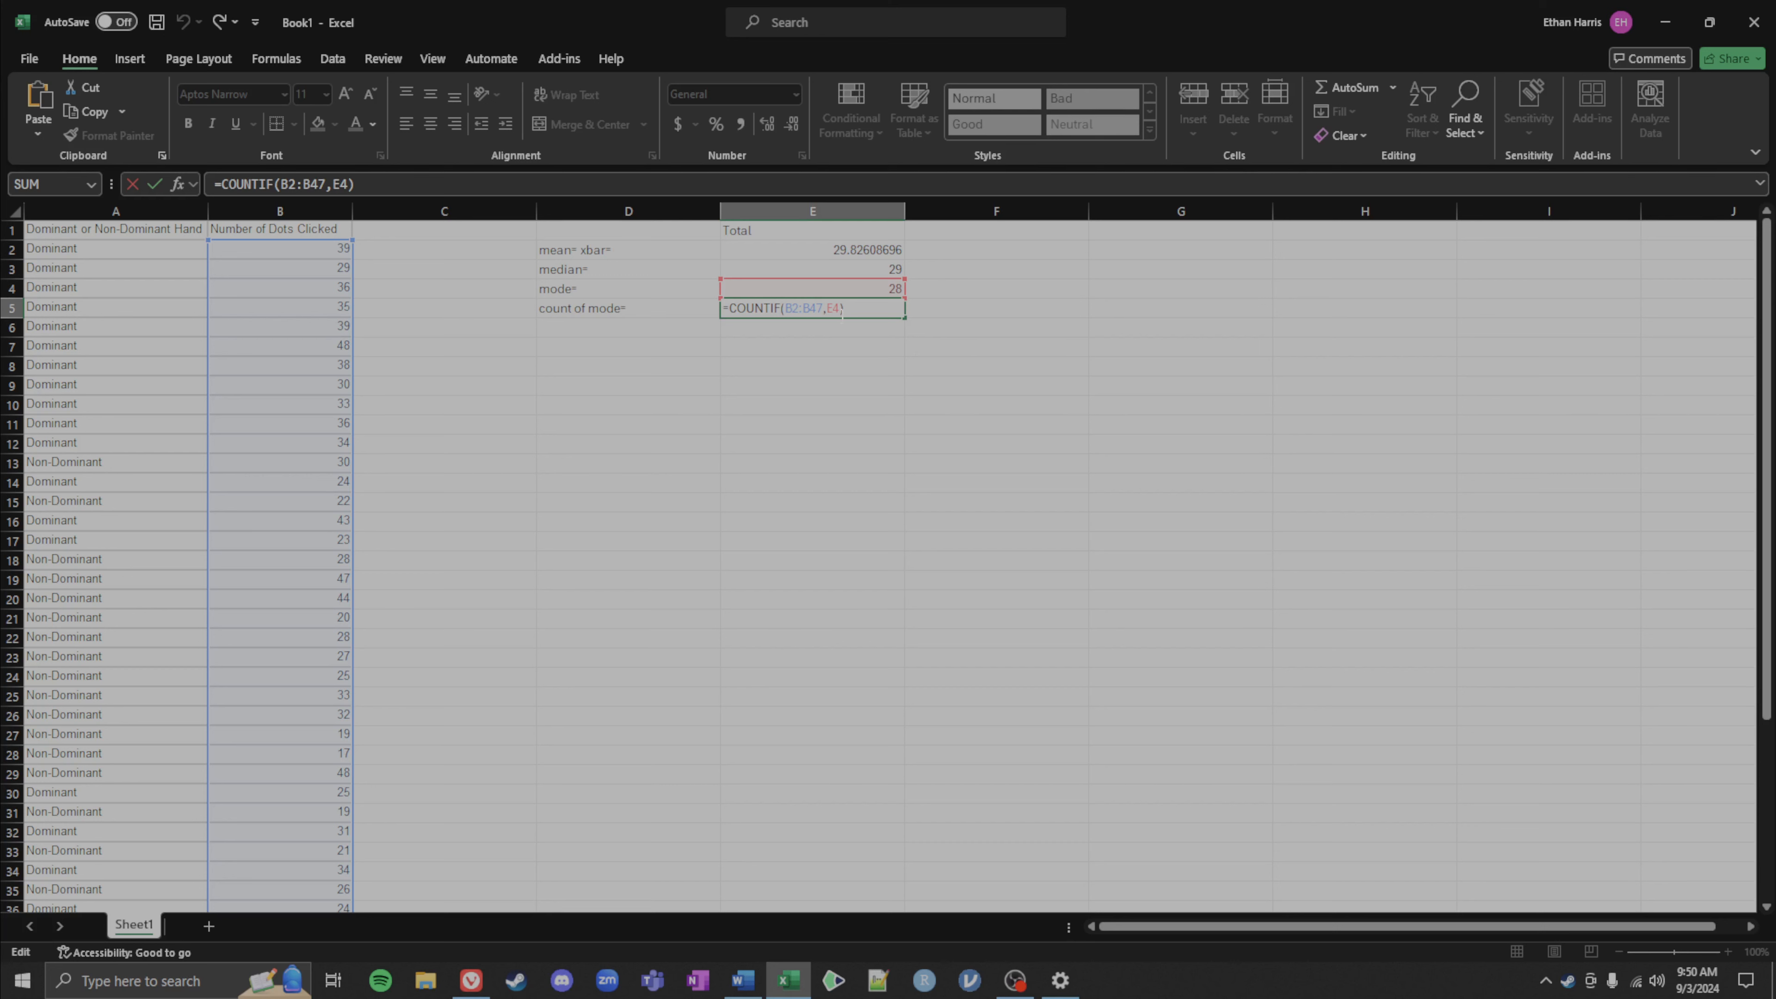
double_click(830, 307)
text(29)
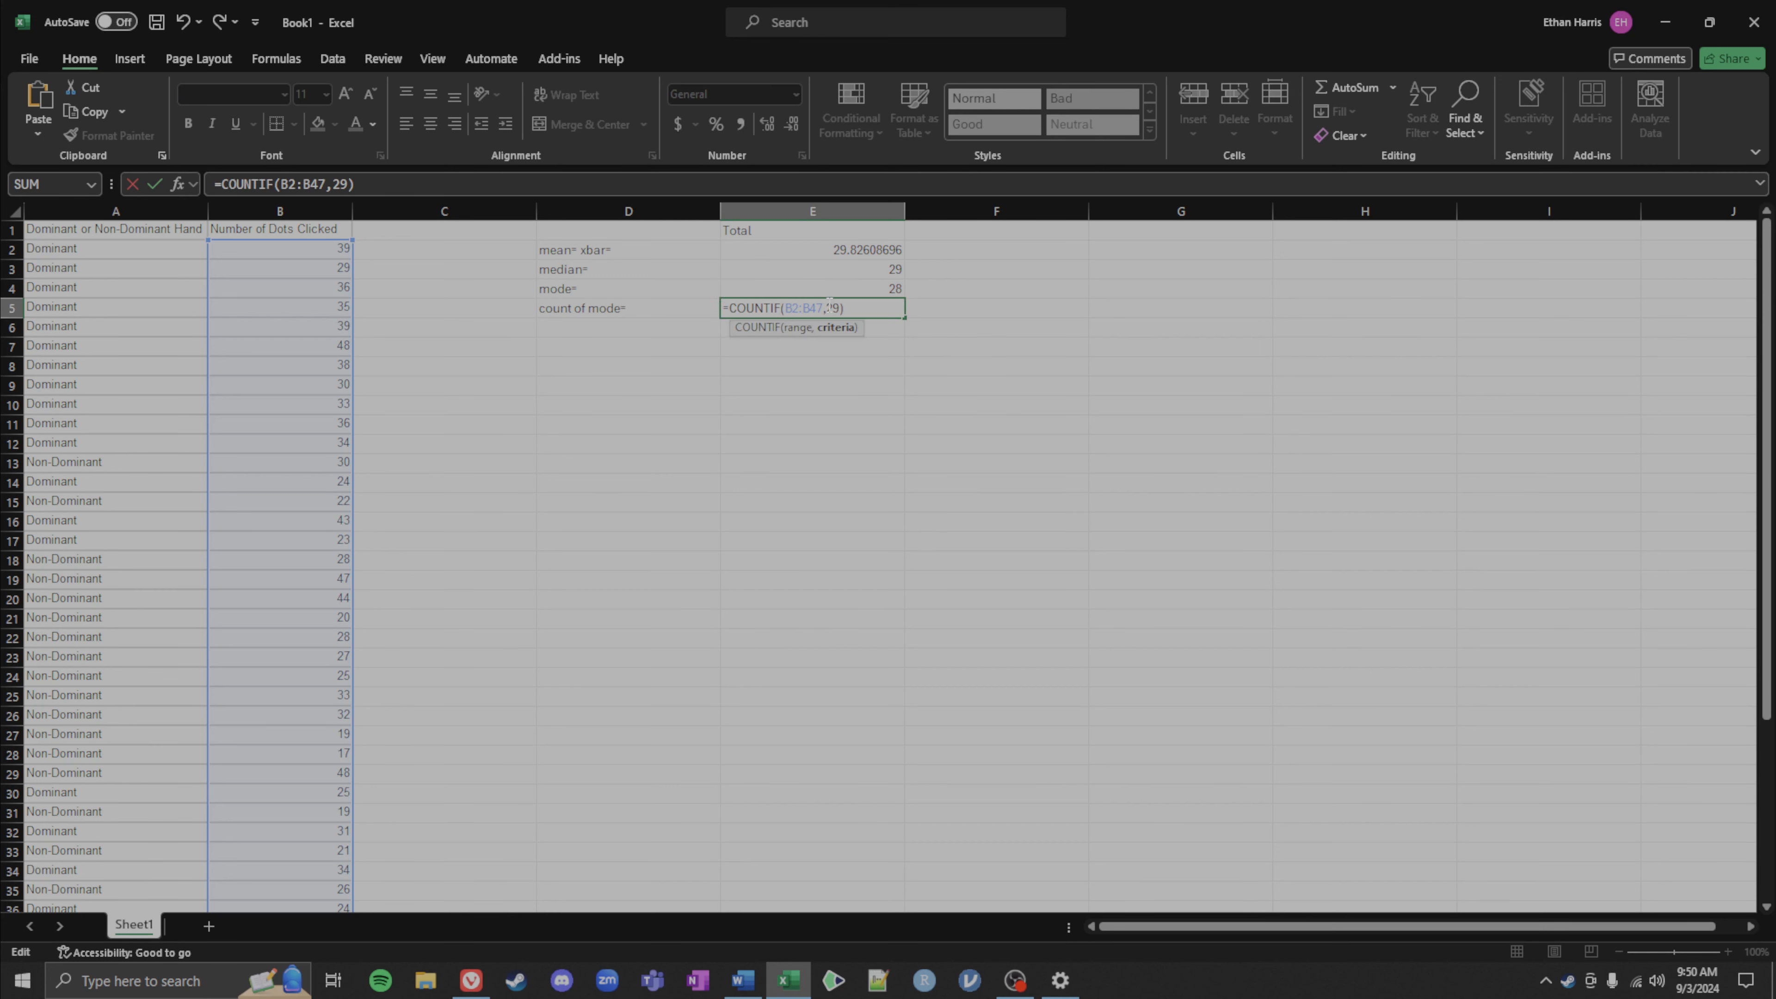
key(Return)
Step: Edit the COUNTIF criterion in E5 to 2
double_click(854, 308)
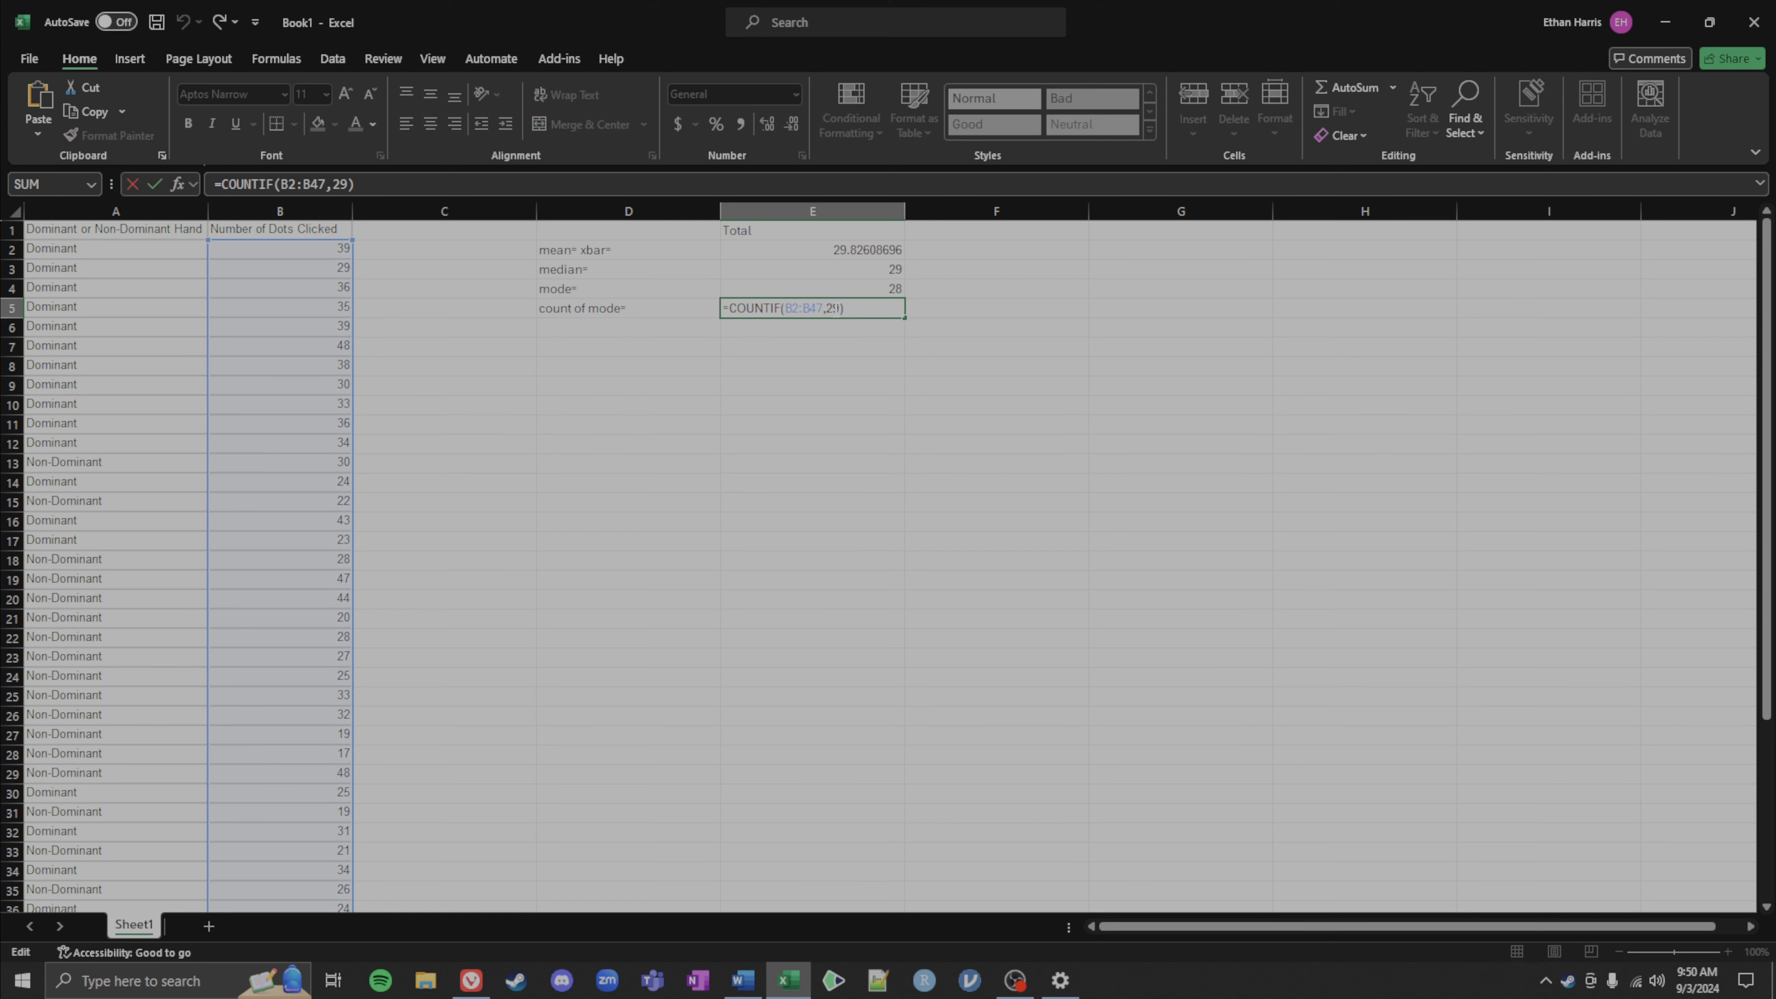
click(833, 308)
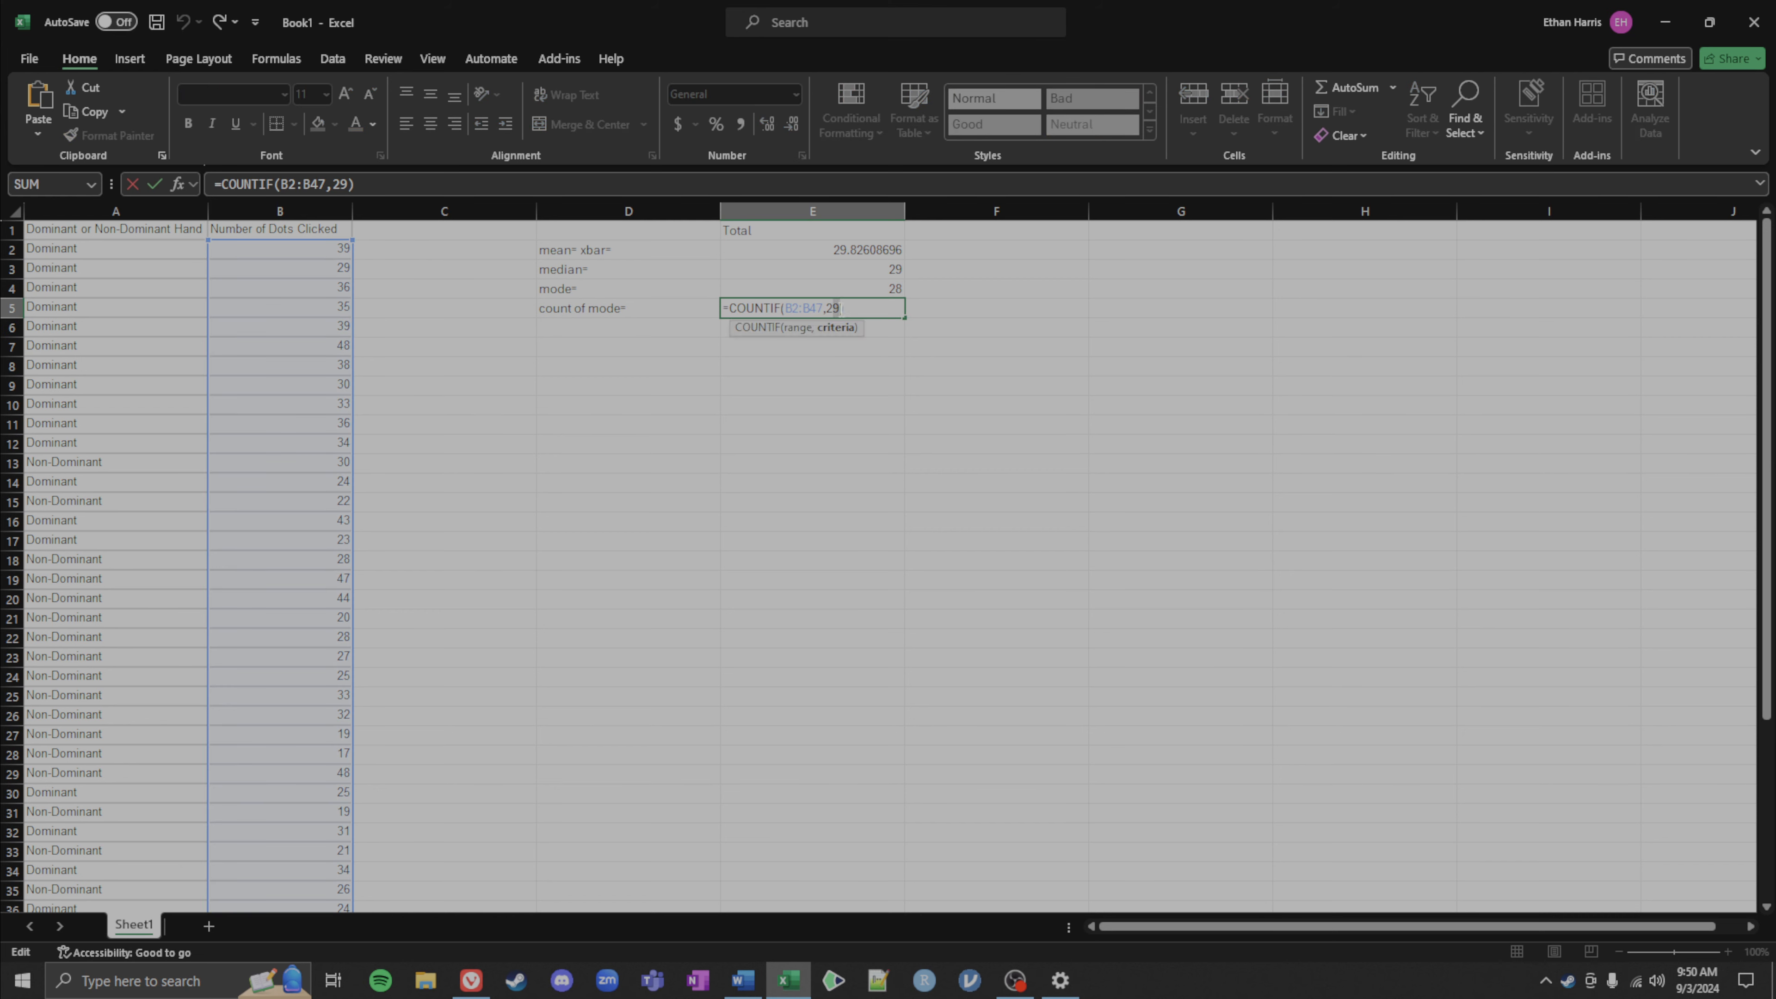
key(BackSpace)
key(Return)
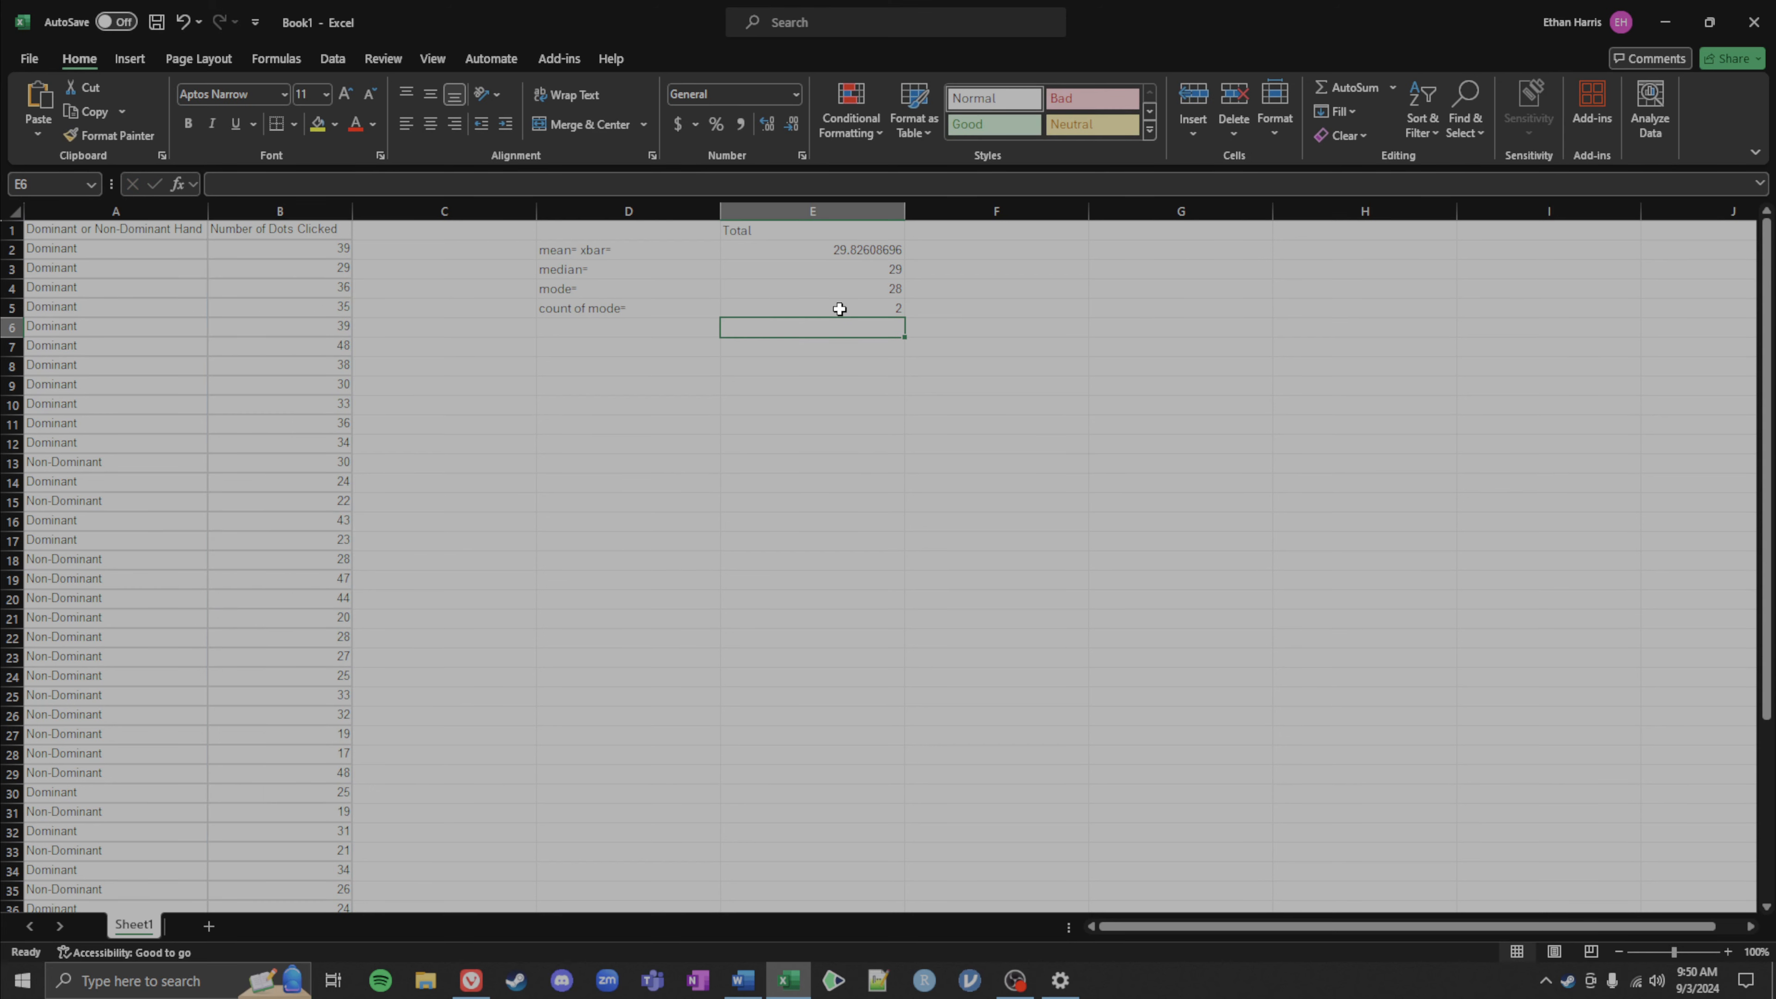
Step: Edit the COUNTIF criterion in E5 to 24
double_click(839, 309)
text(47,24))
drag(841, 308, 827, 308)
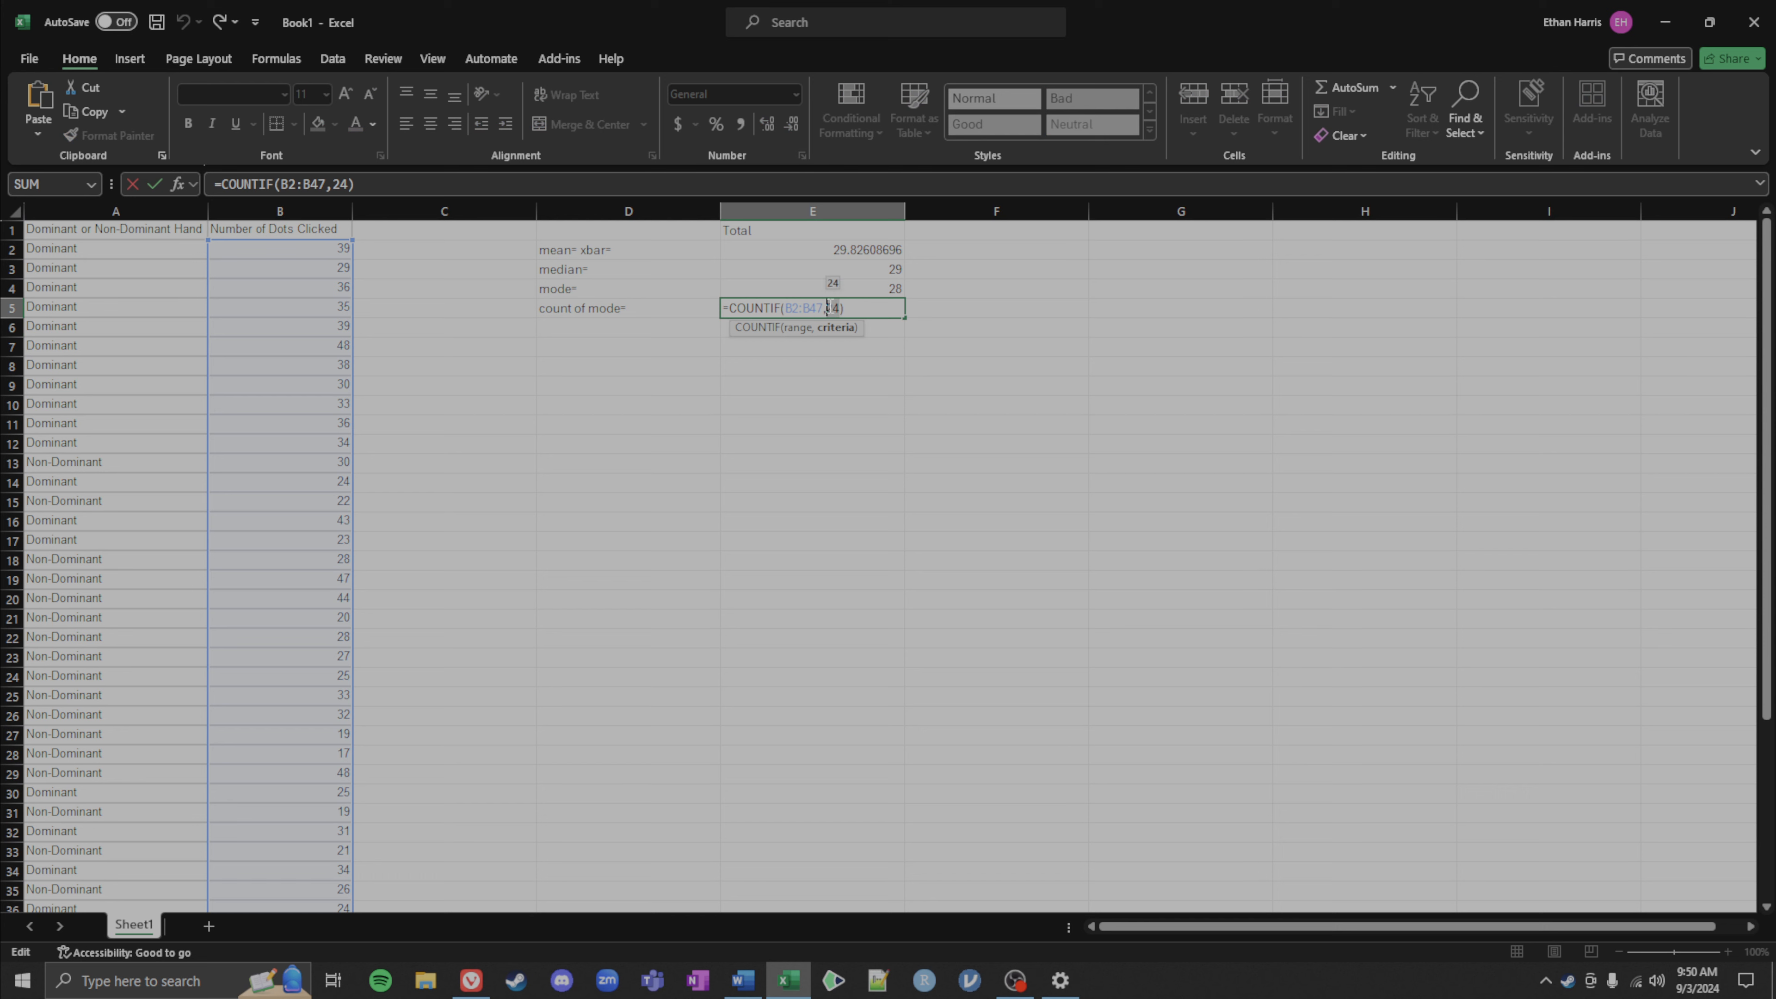
key(Return)
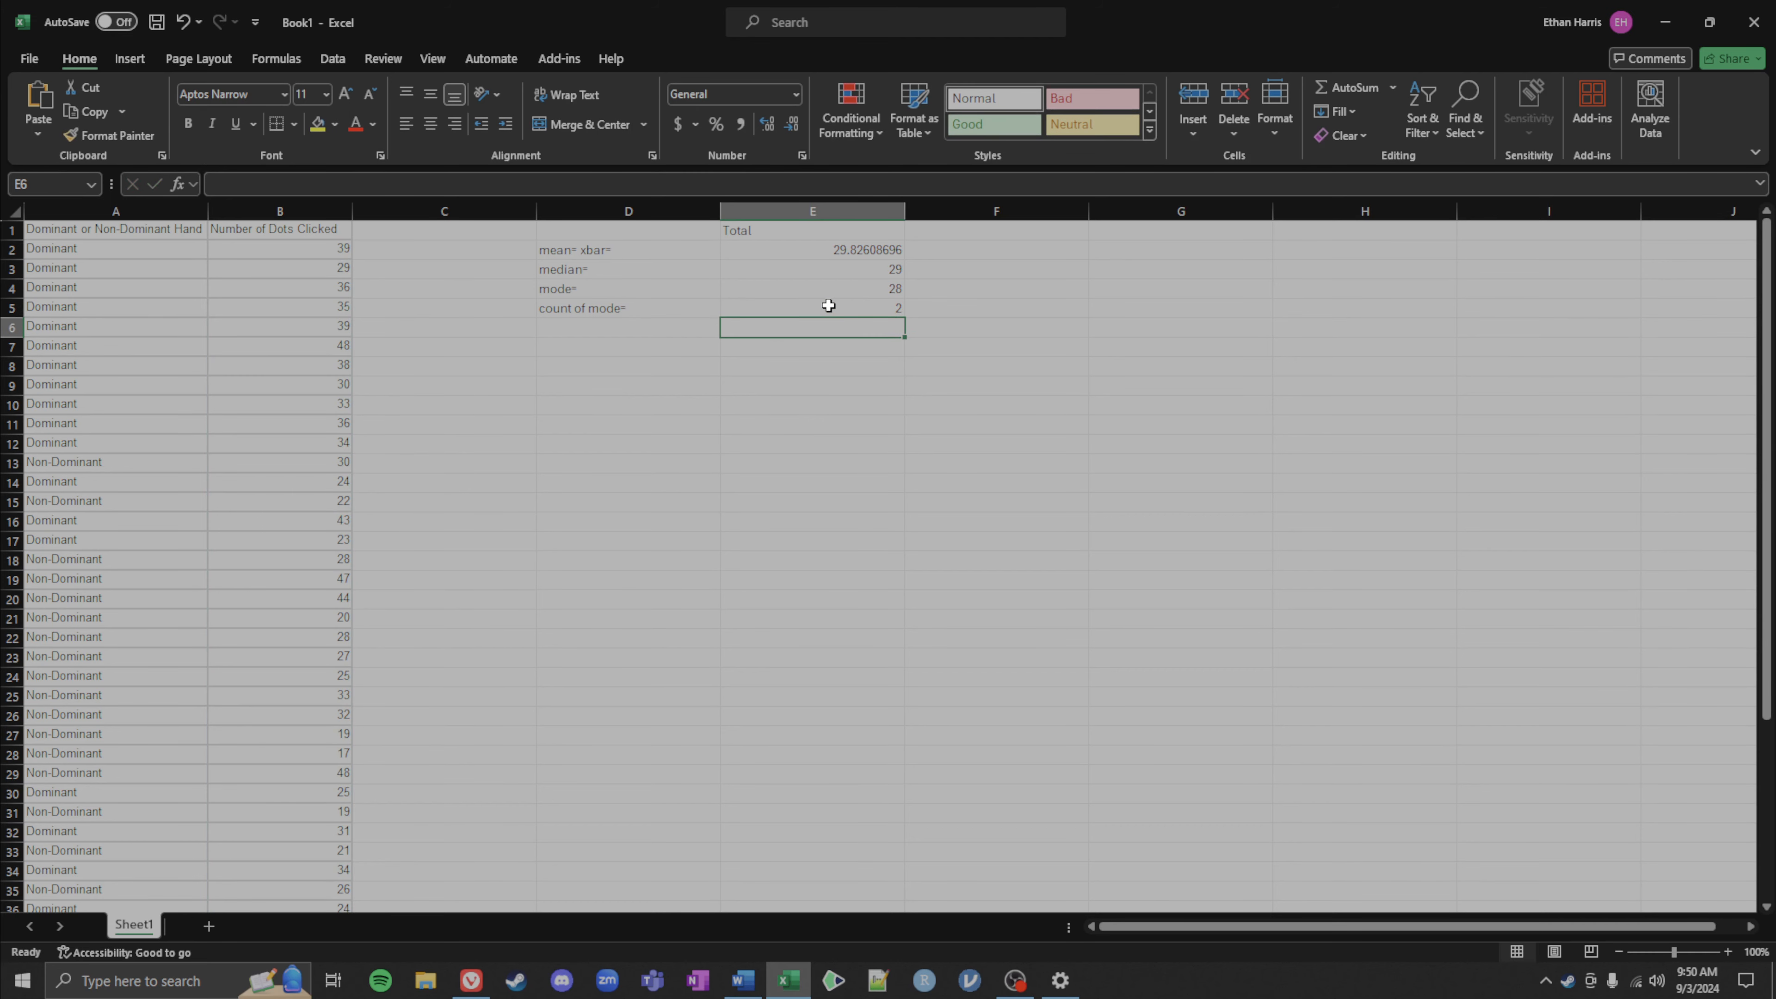
Step: Restore the COUNTIF criterion in E5 to reference the mode cell E4
double_click(829, 305)
double_click(828, 308)
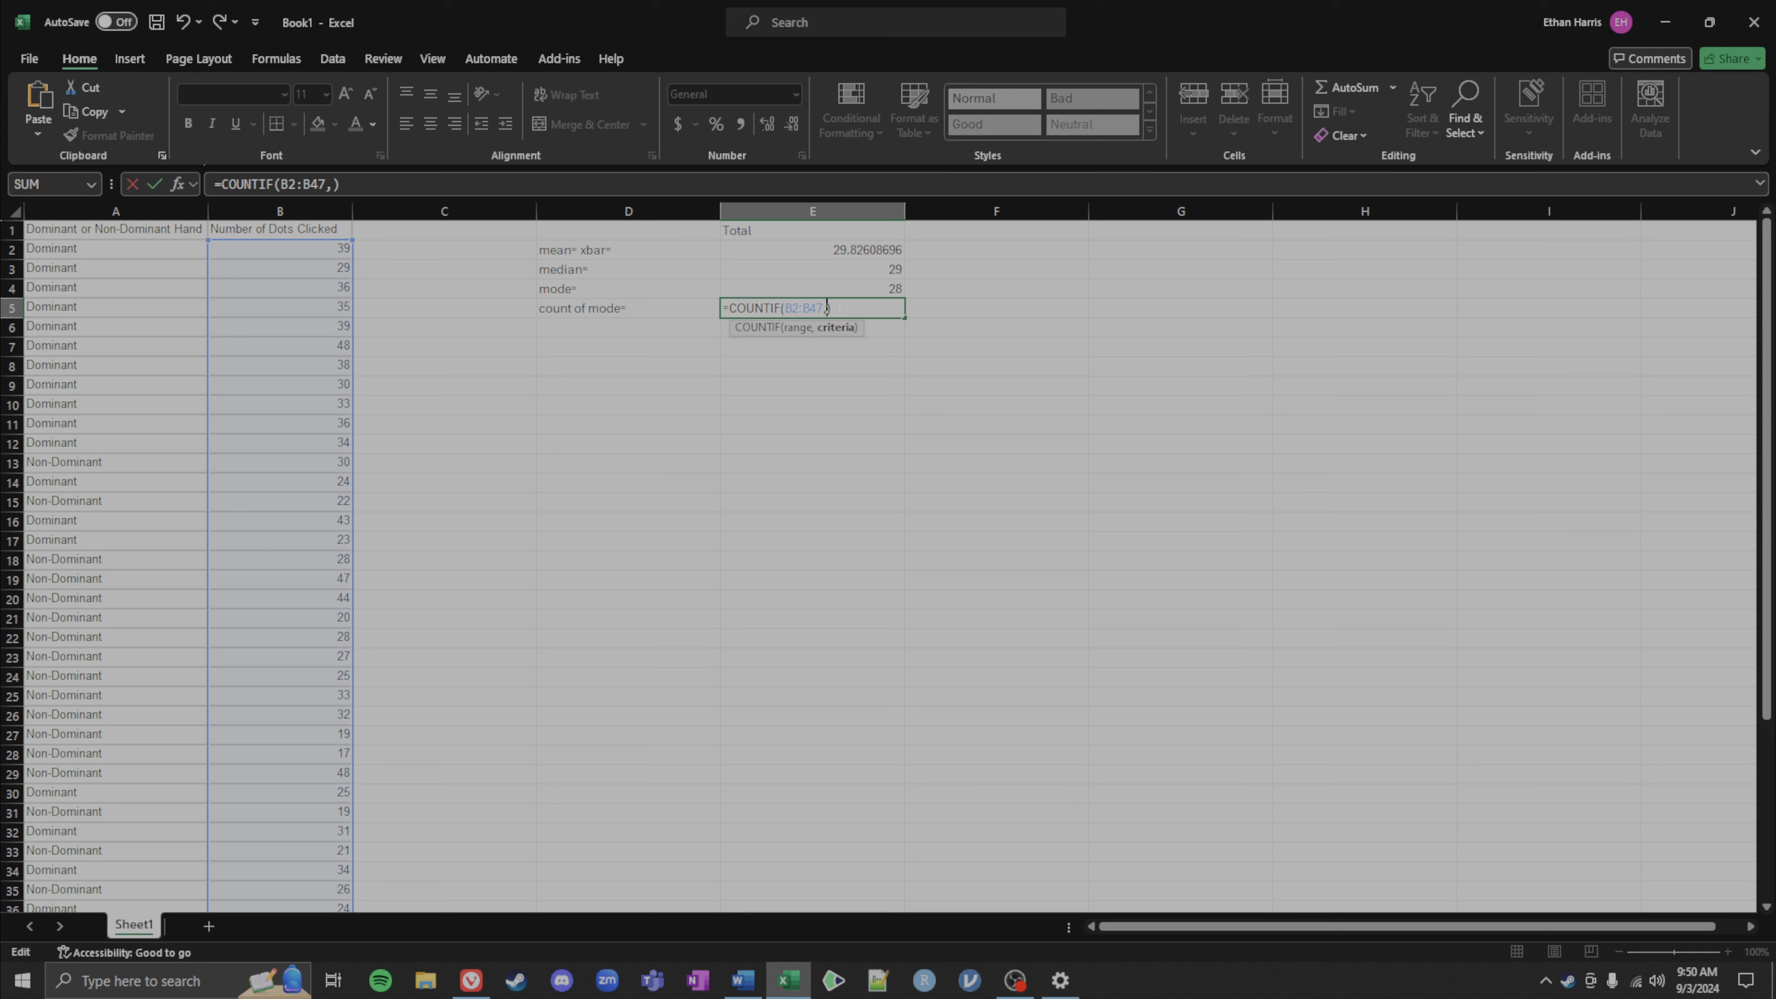
click(853, 287)
key(Return)
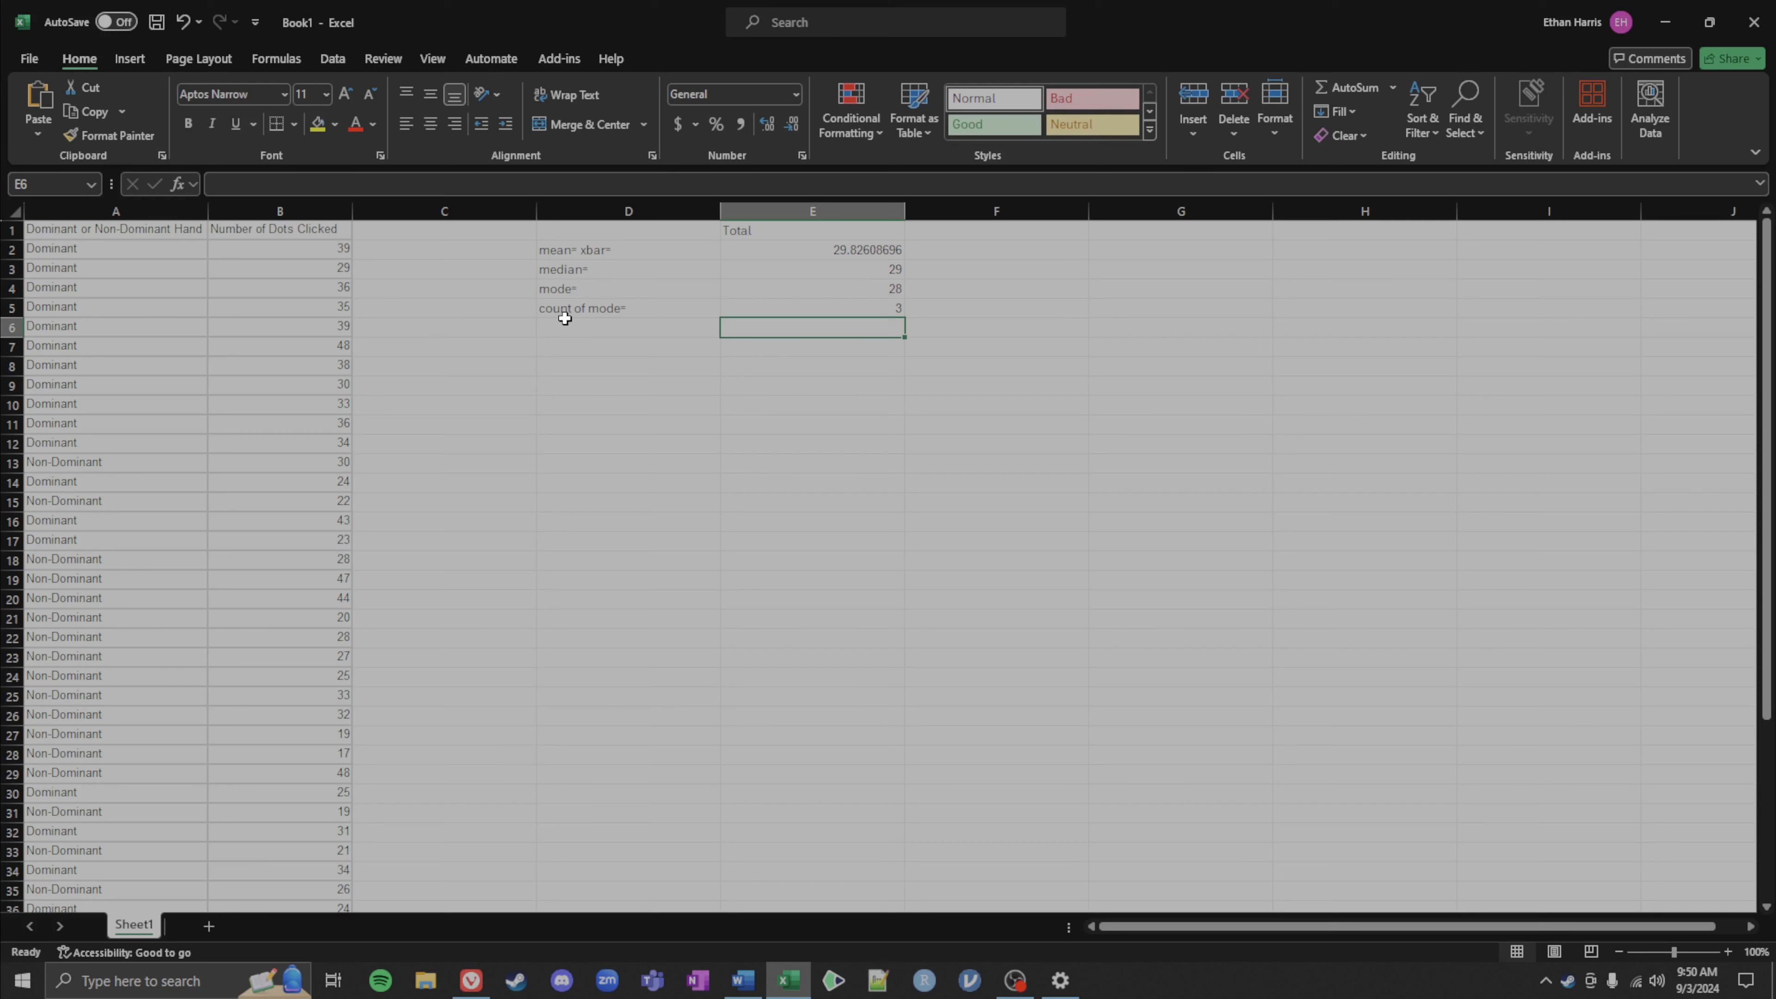
Step: Label cell D7 as minimum= for the next statistic
click(571, 343)
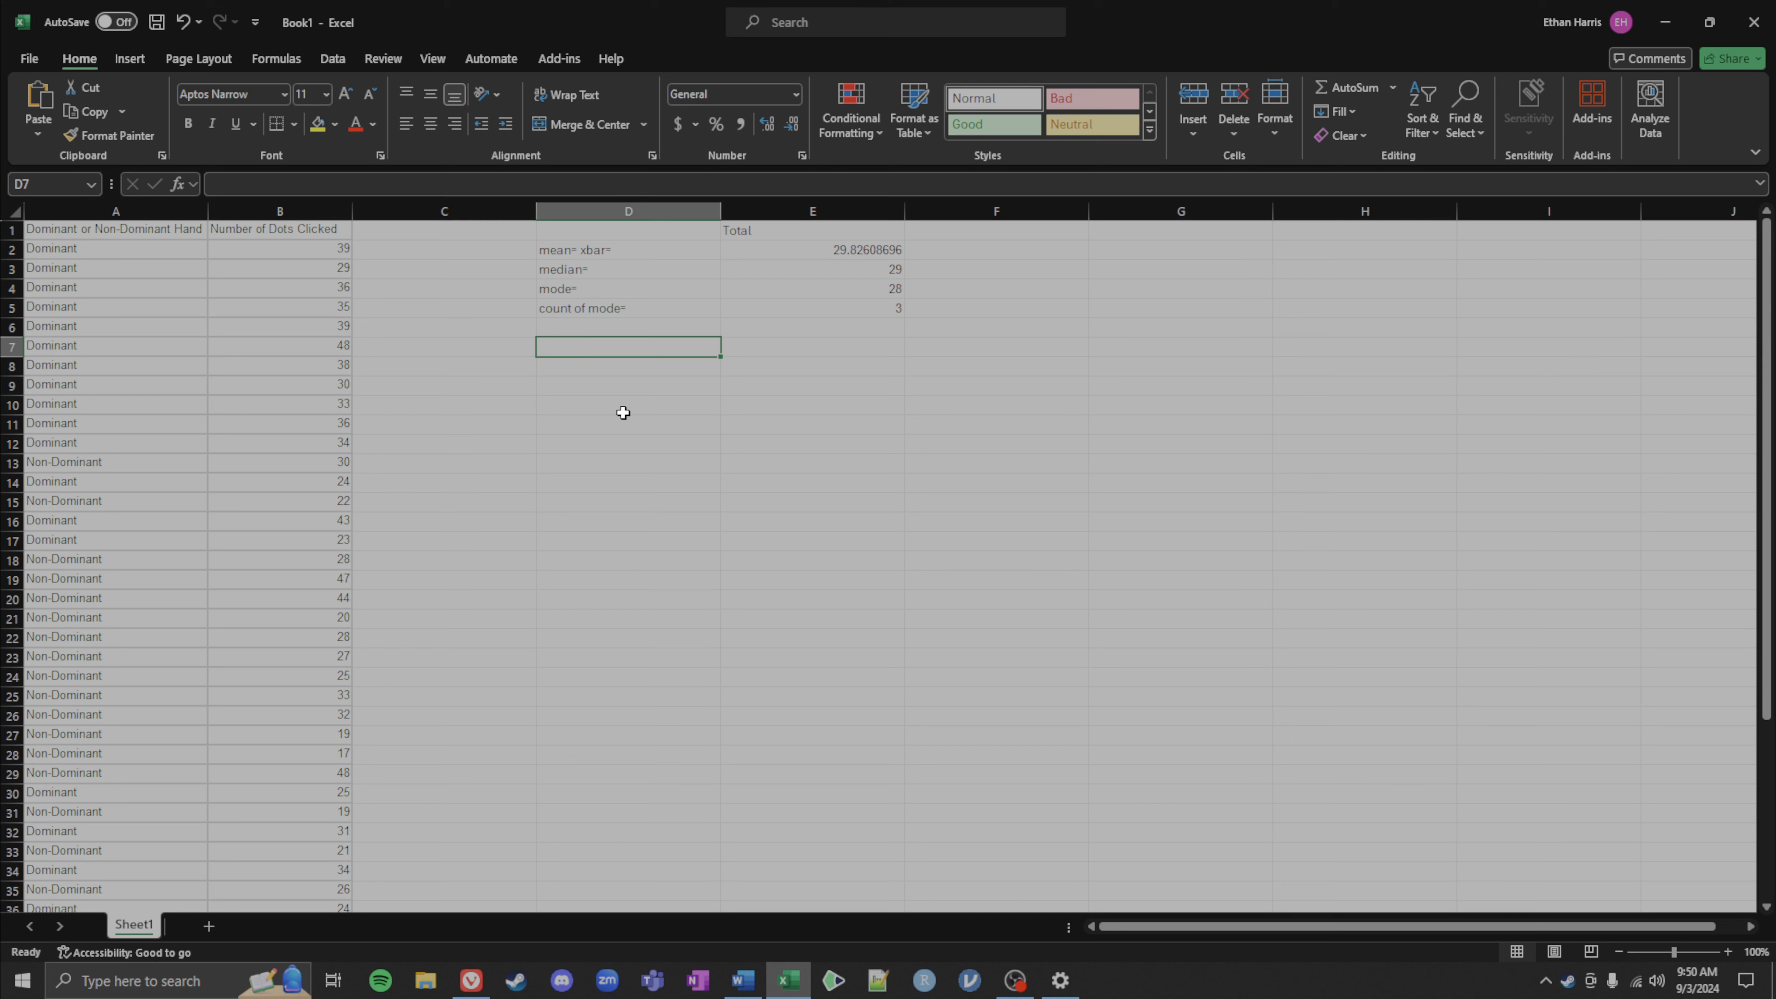
text(min)
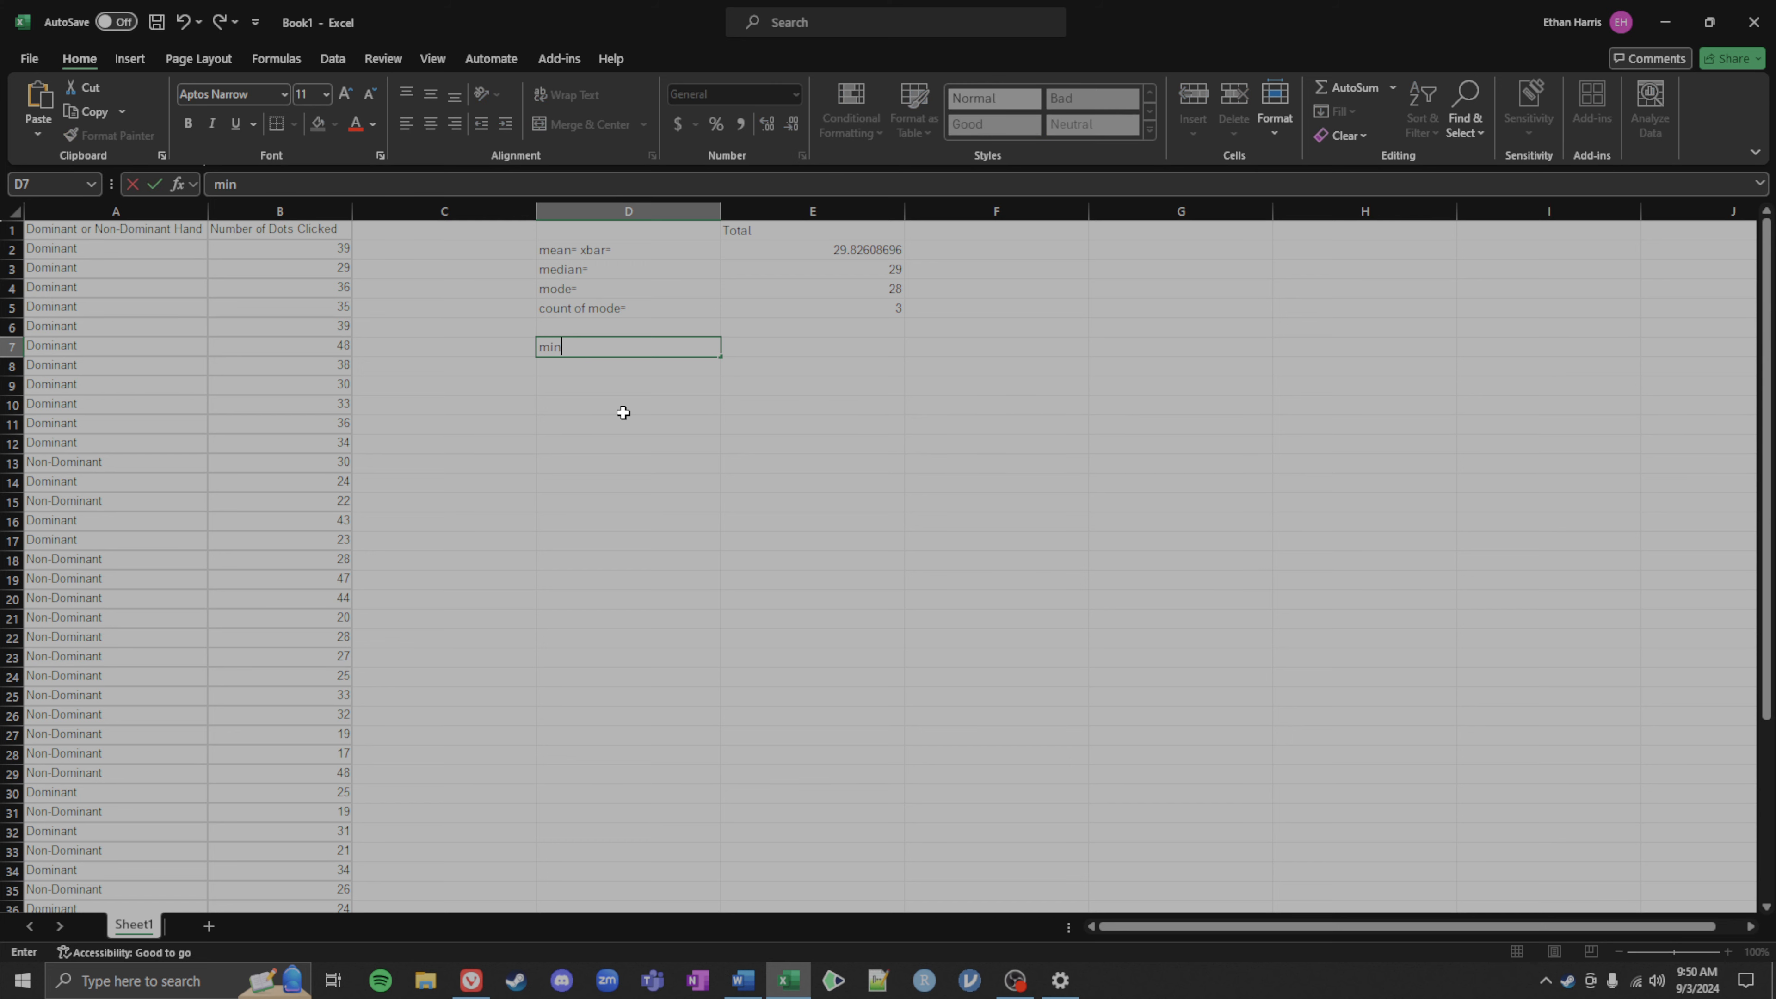
text(imum=)
key(Tab)
Step: Enter a MIN formula in E7 over the values B2:B47
text(=)
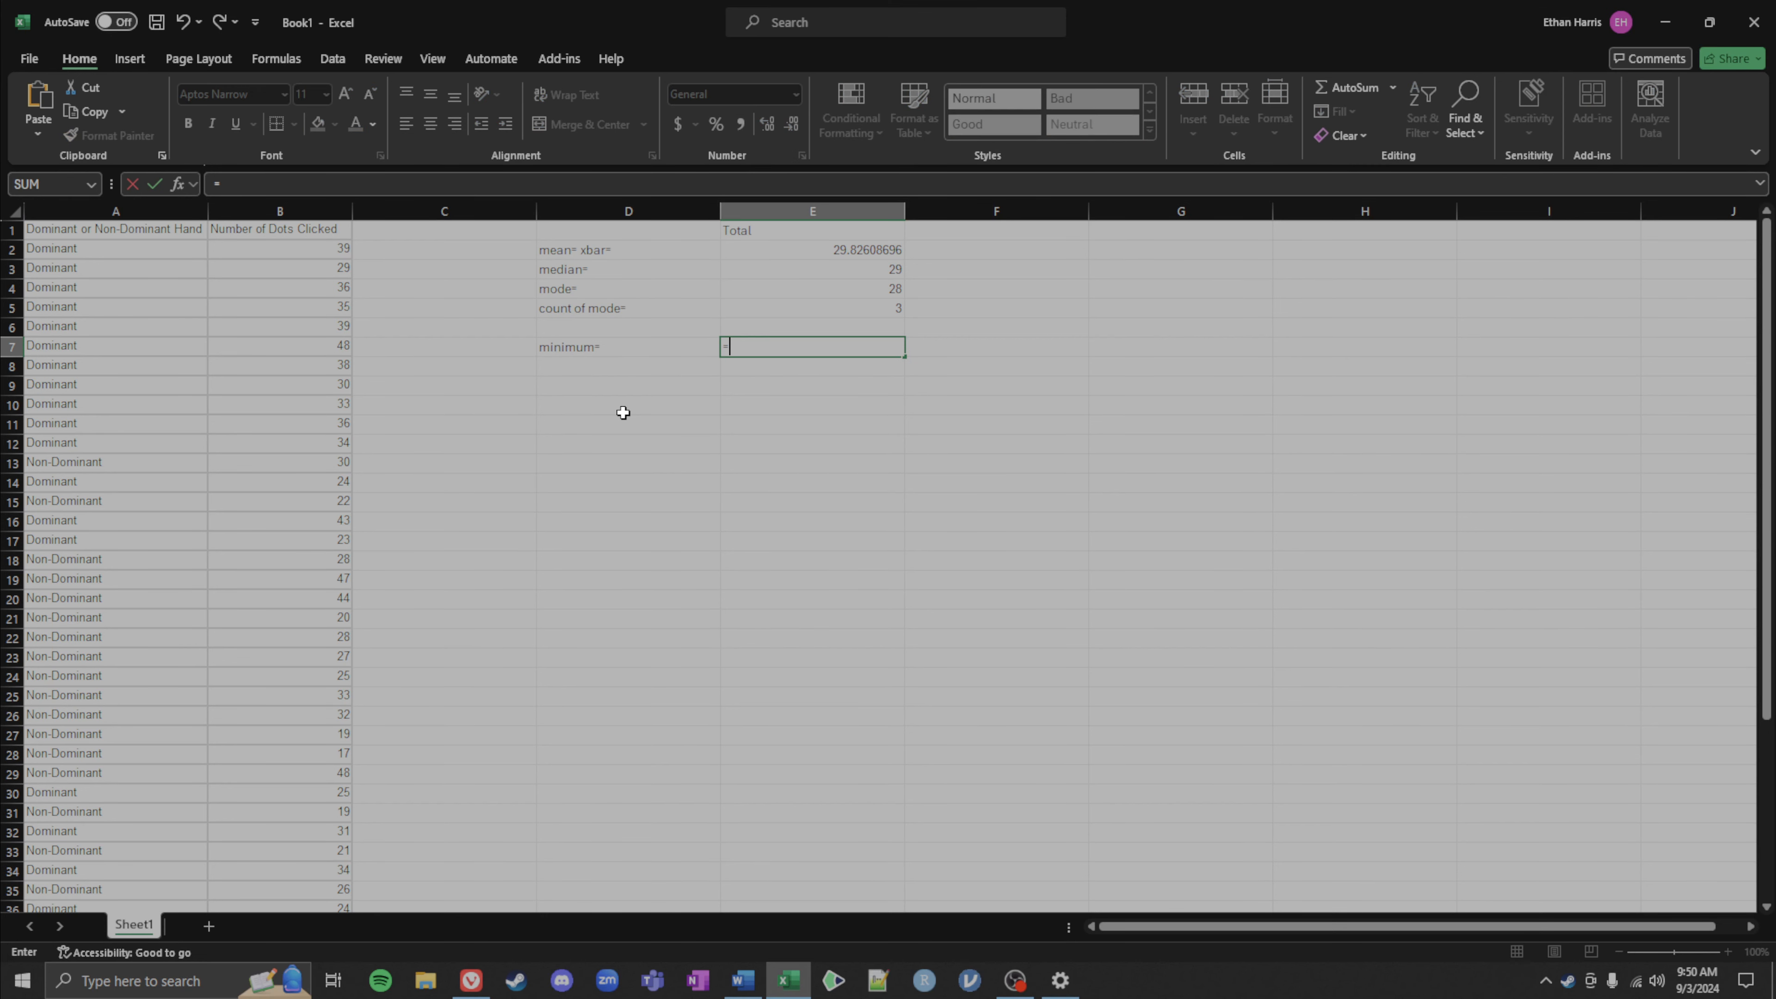
text(min()
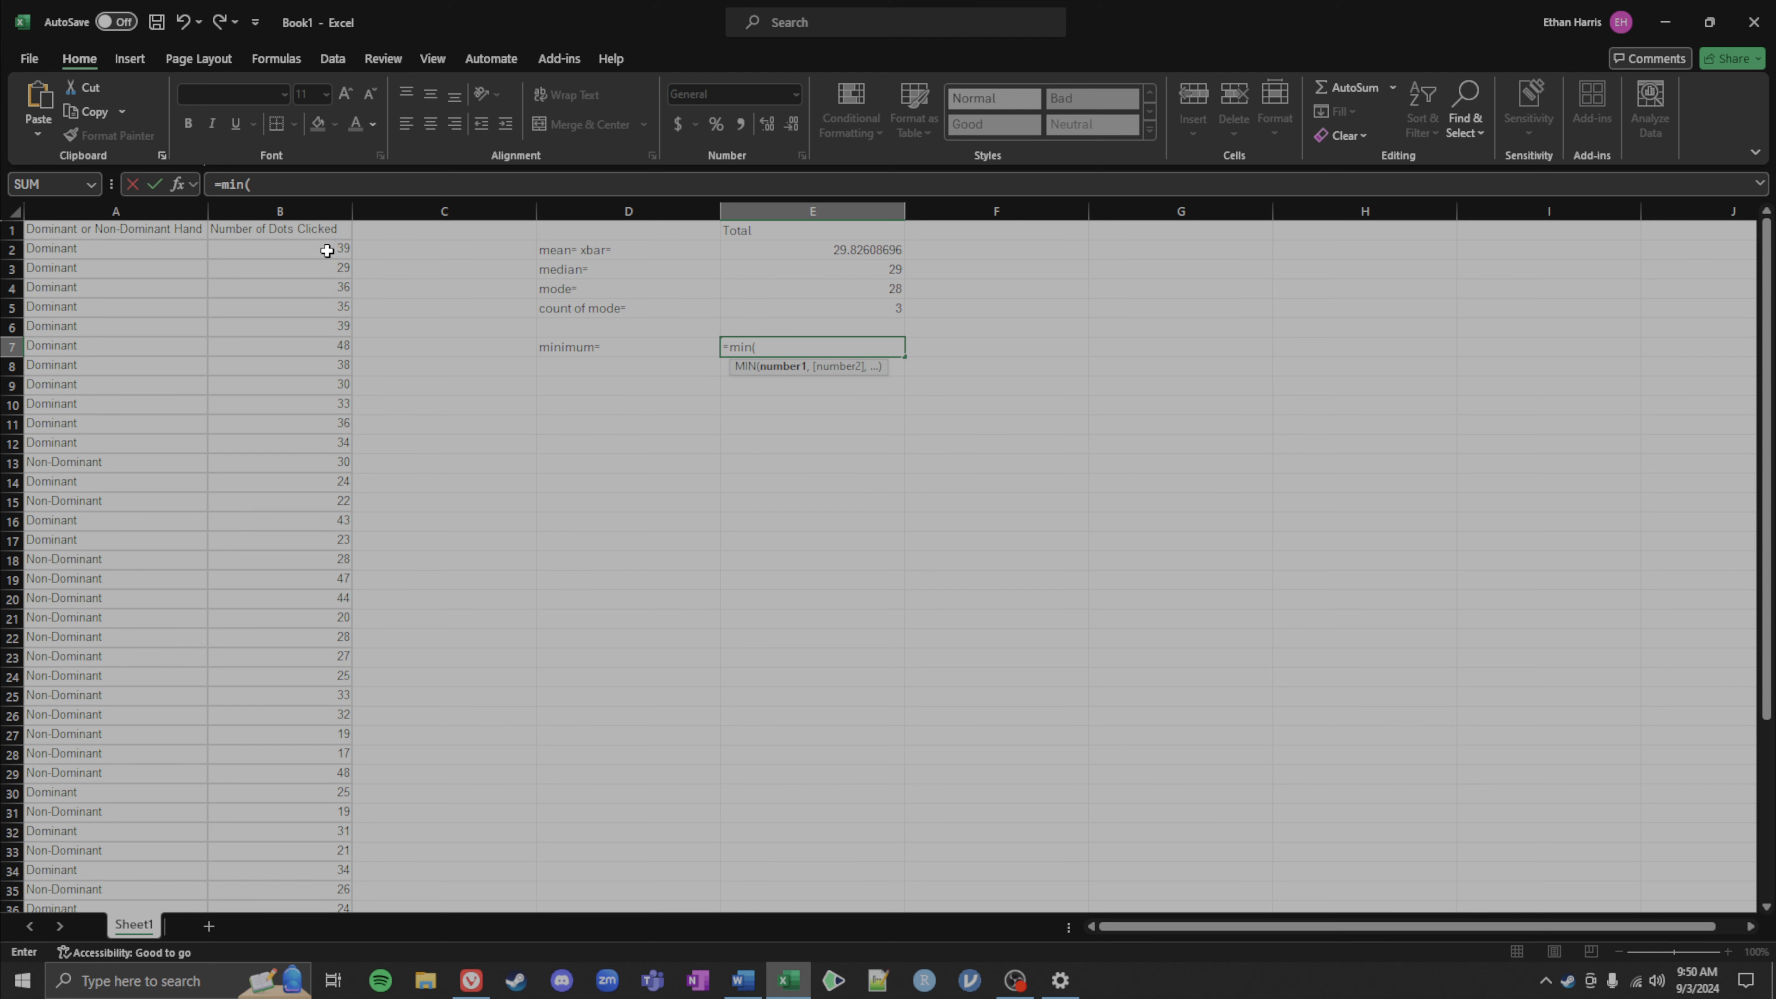
drag(321, 248, 316, 307)
key(ctrl+shift+Down)
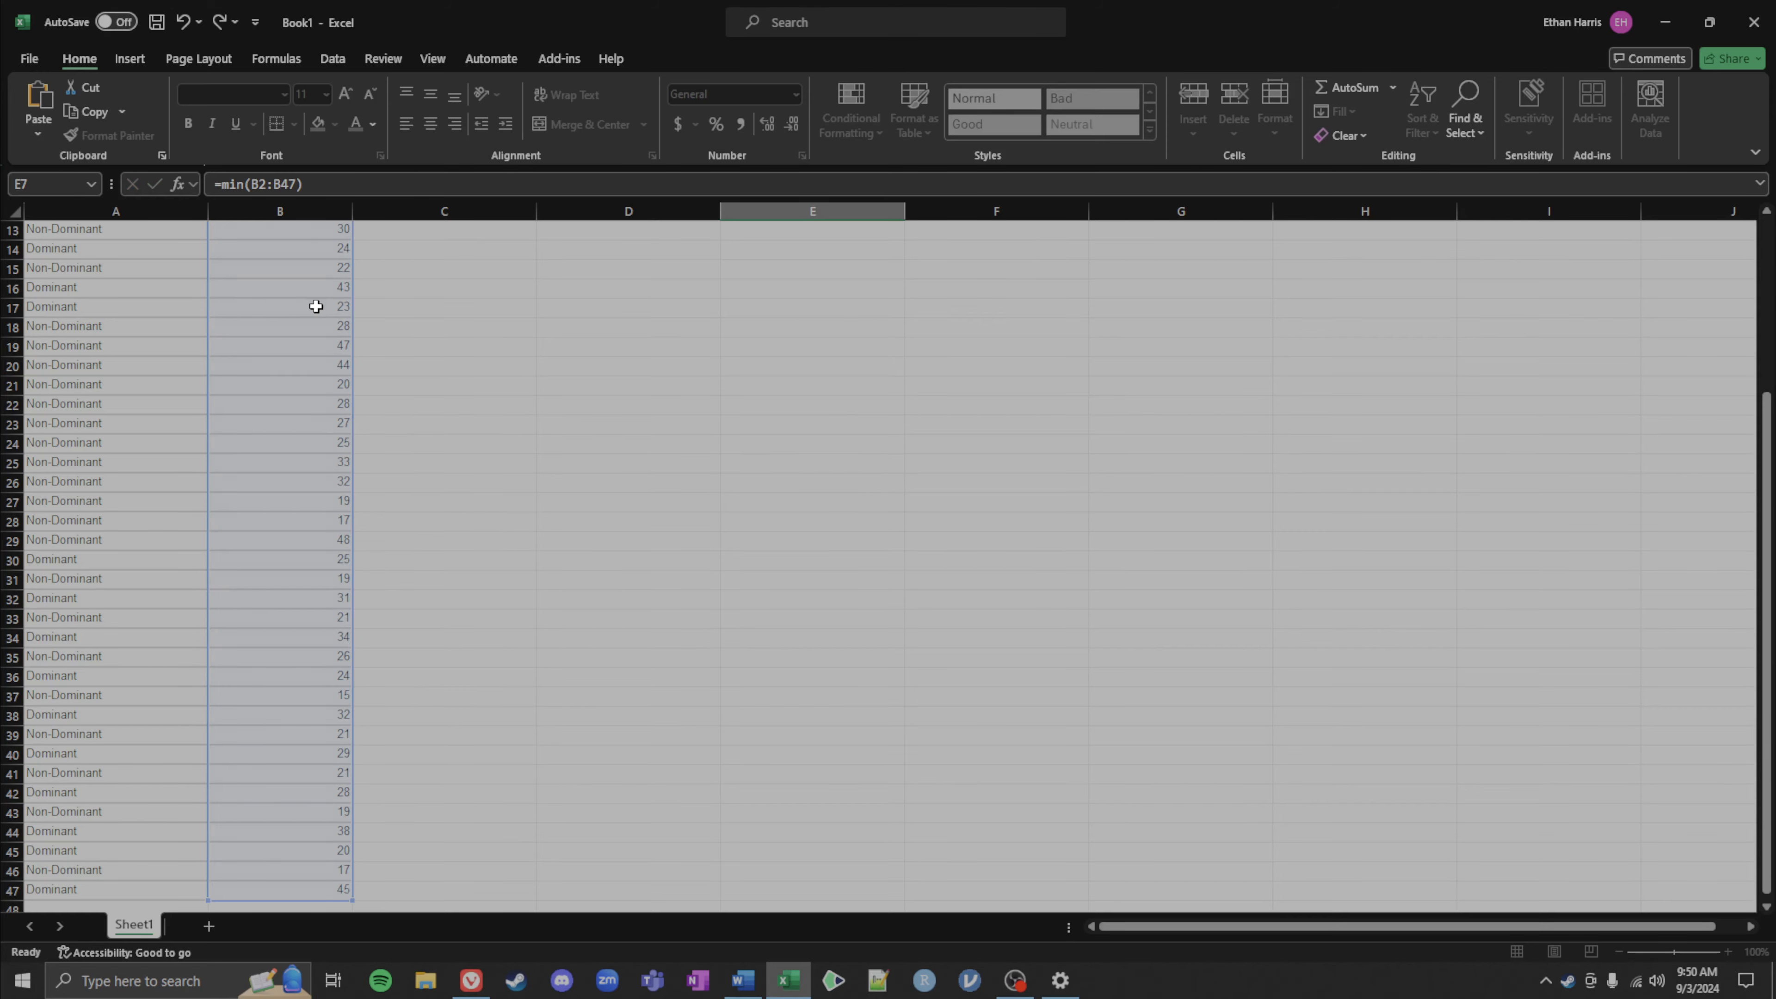
key(Return)
Step: Label cell D8 as max= for the next statistic
scroll(478, 294, up, 2)
scroll(793, 397, up, 1)
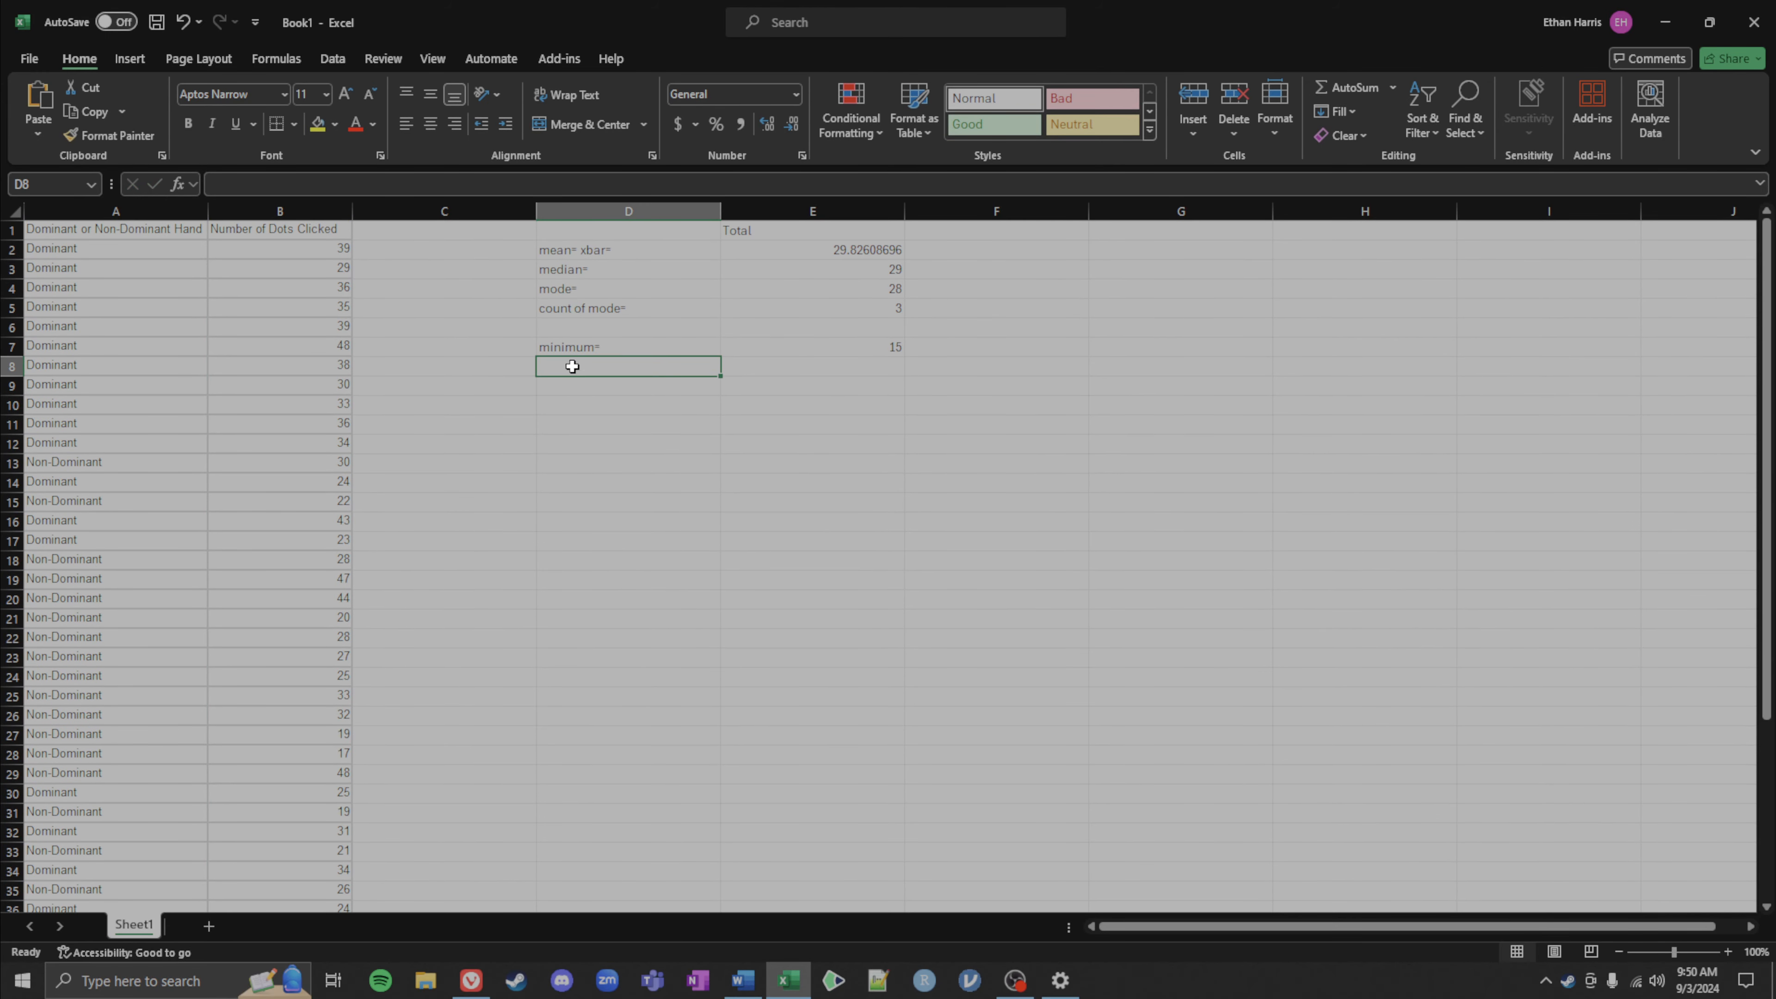
text(max)
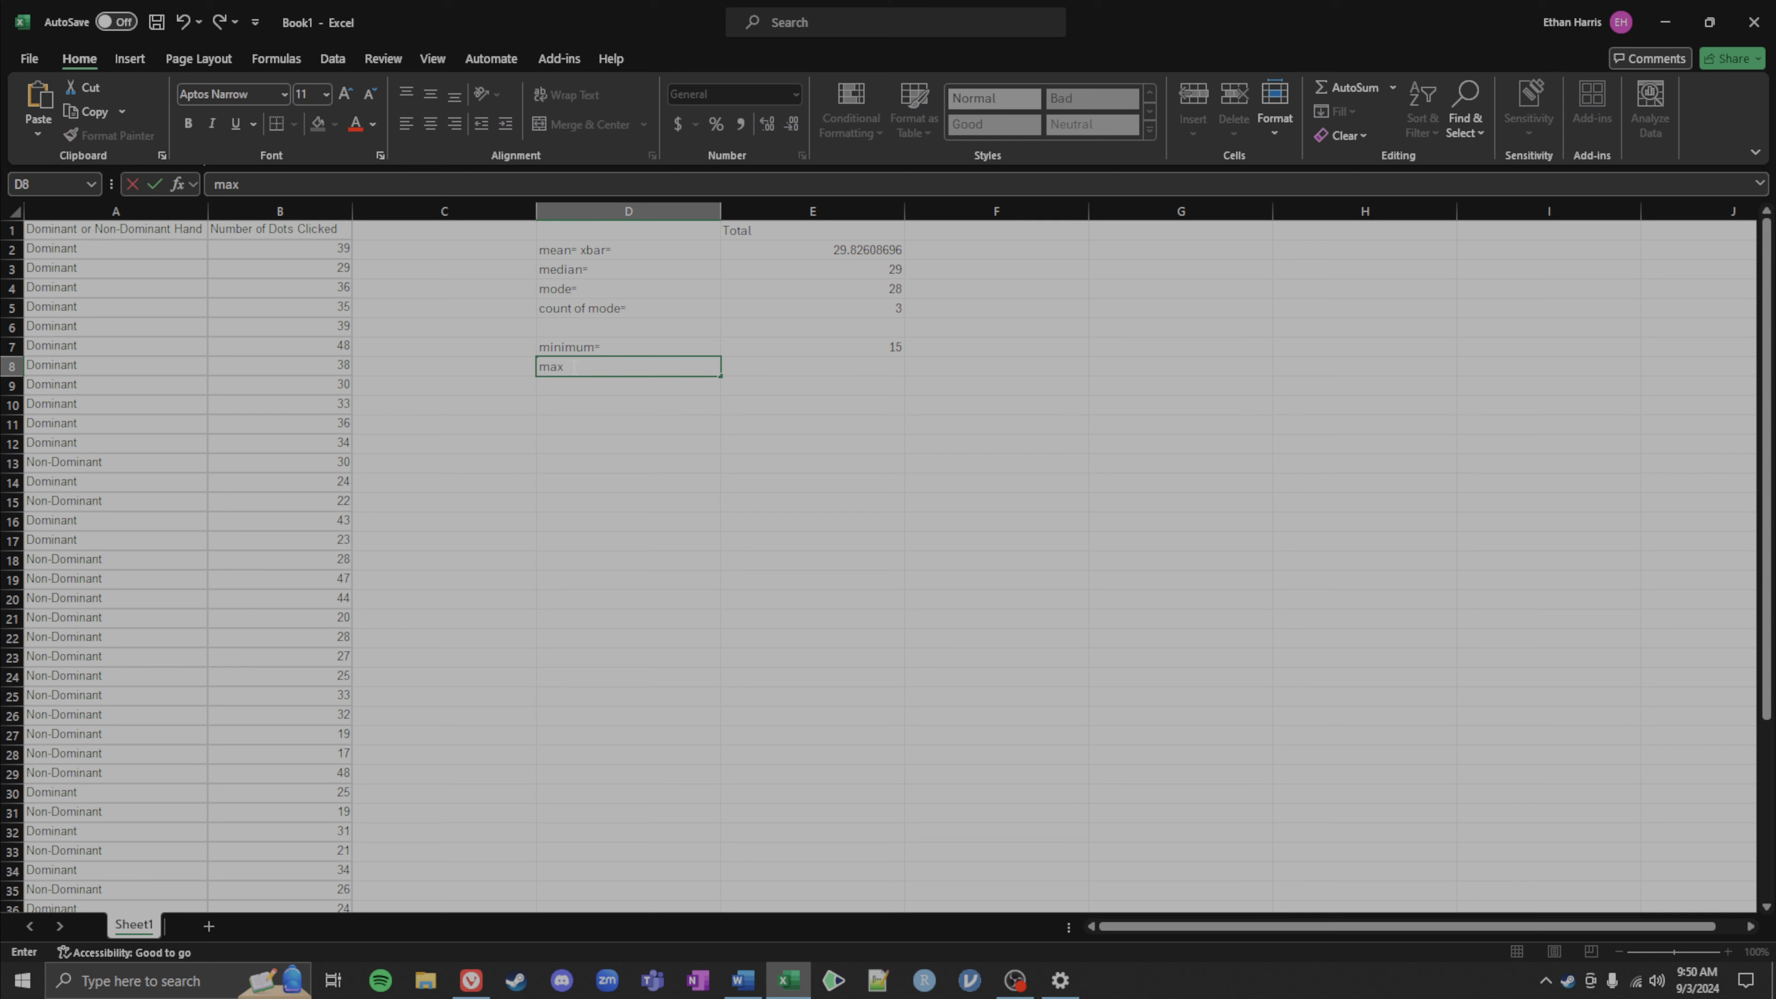
key(Tab)
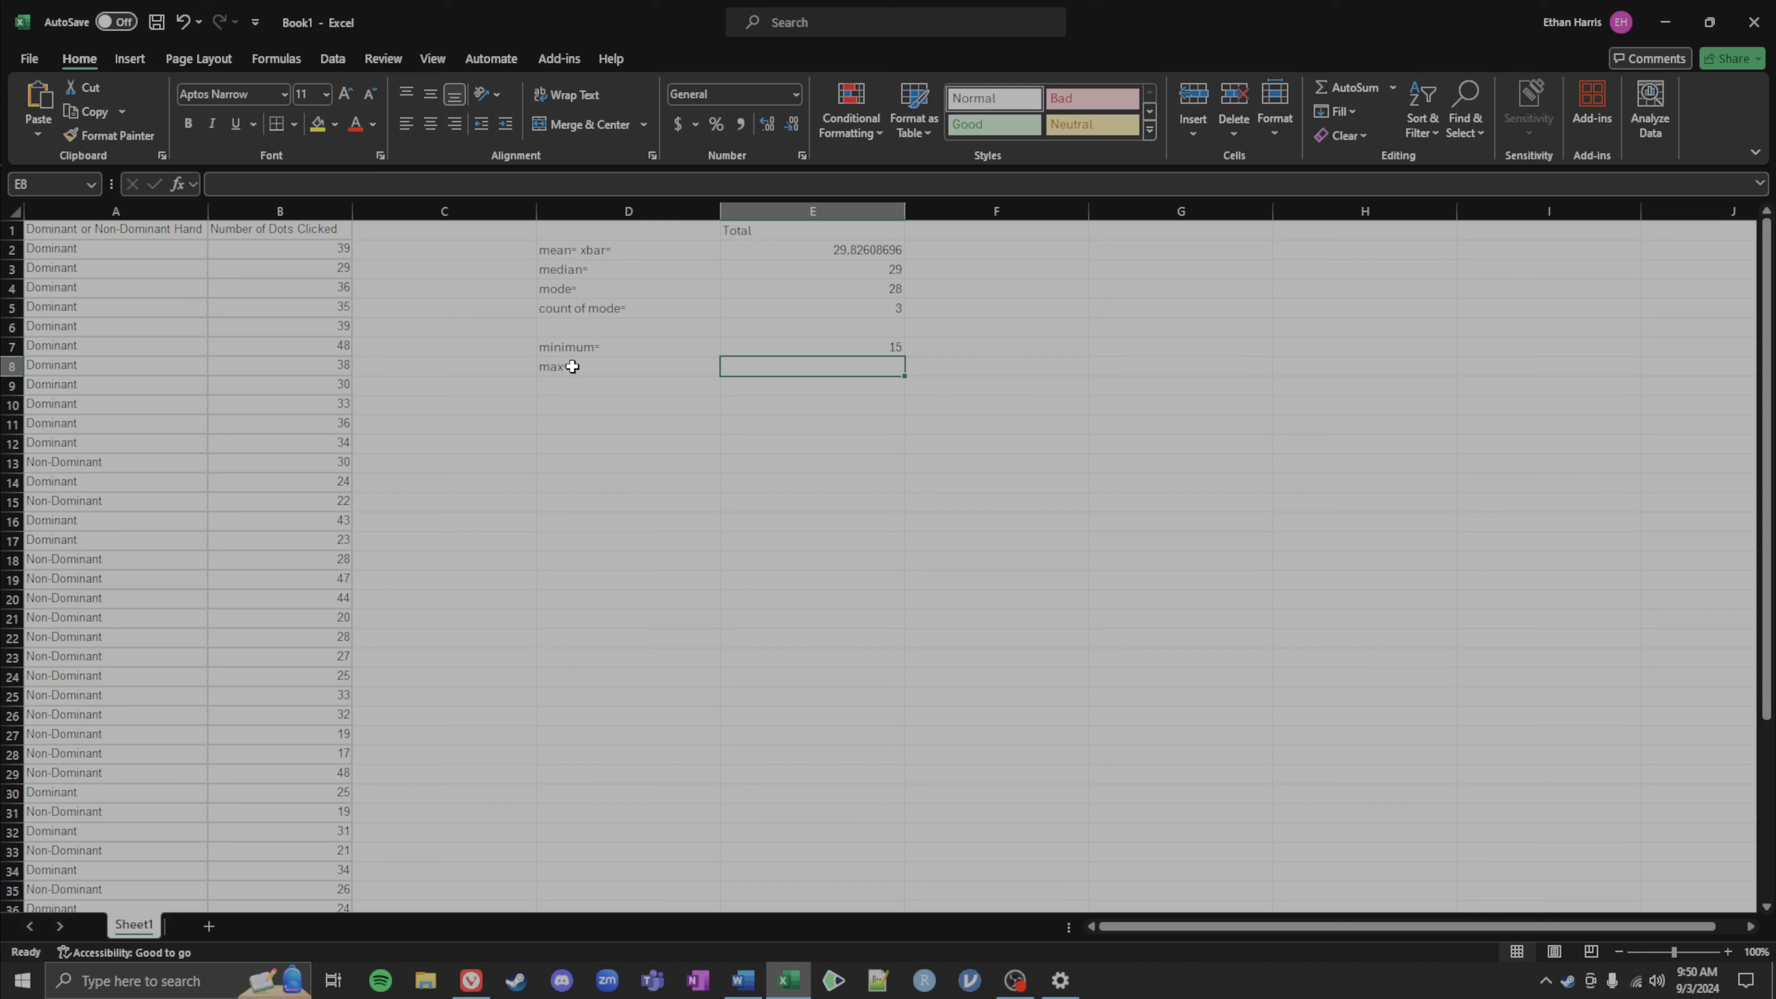
Step: Enter a MAX formula in E8 over the values B2:B47
text(=ma)
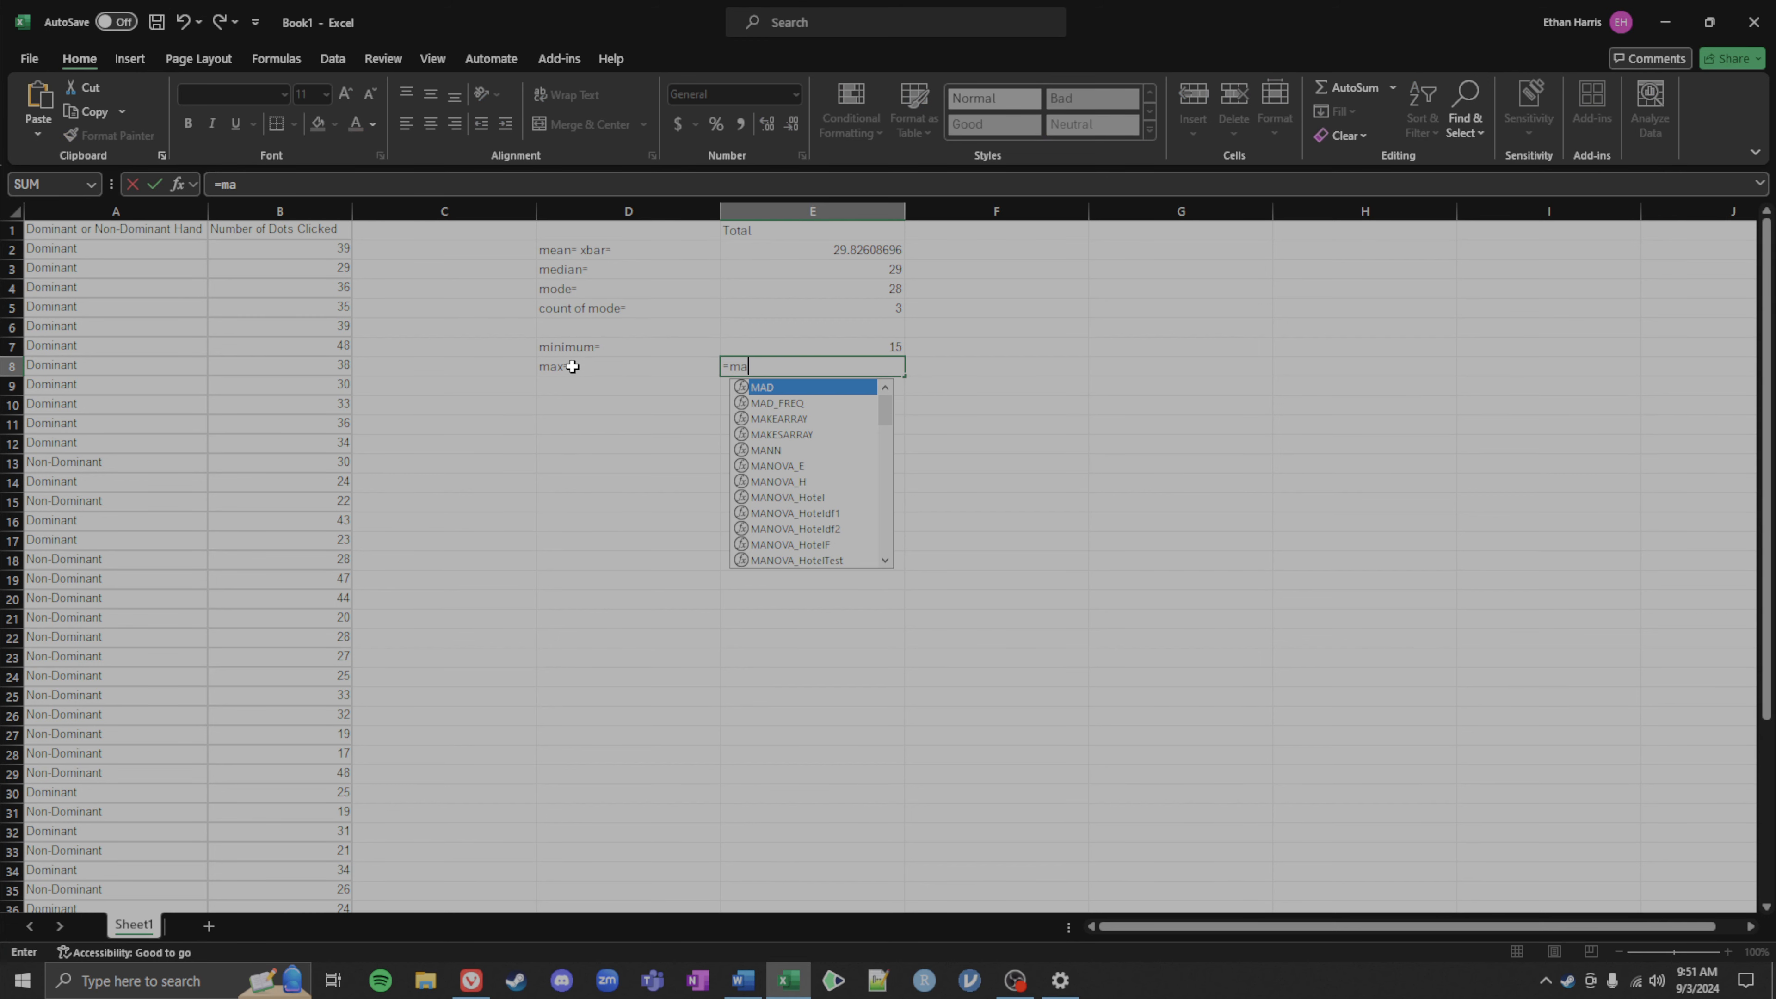
text(x()
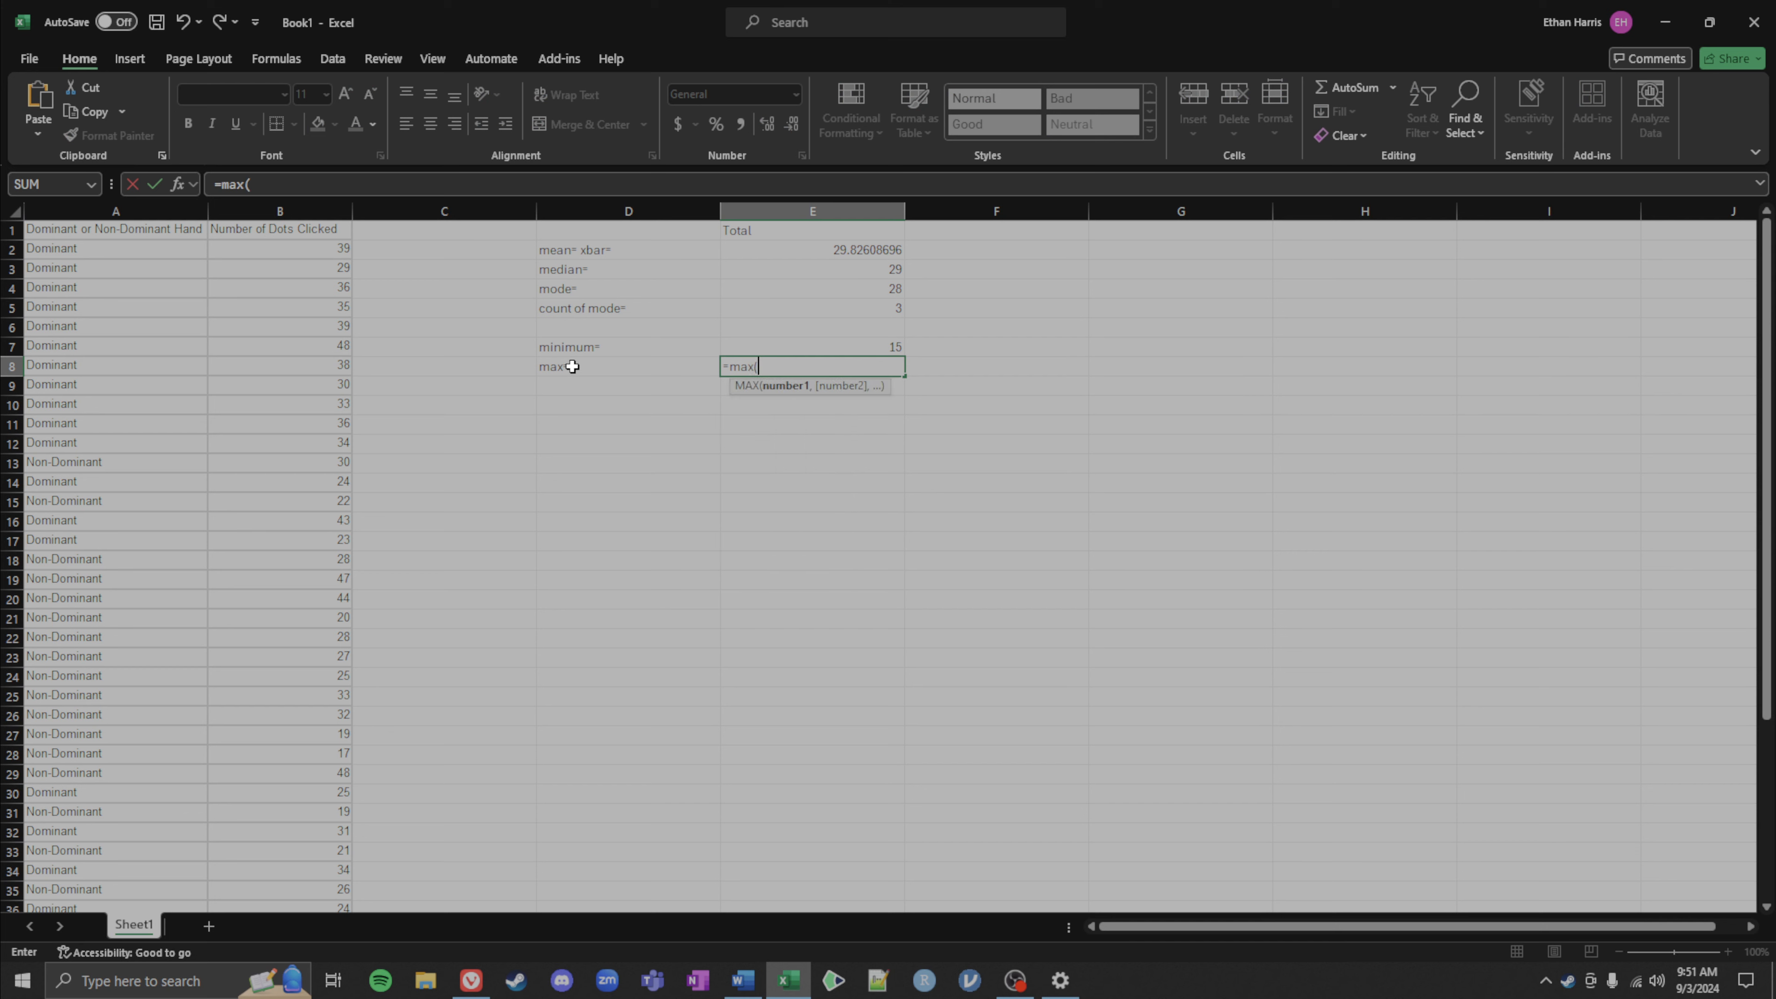
drag(288, 253, 289, 386)
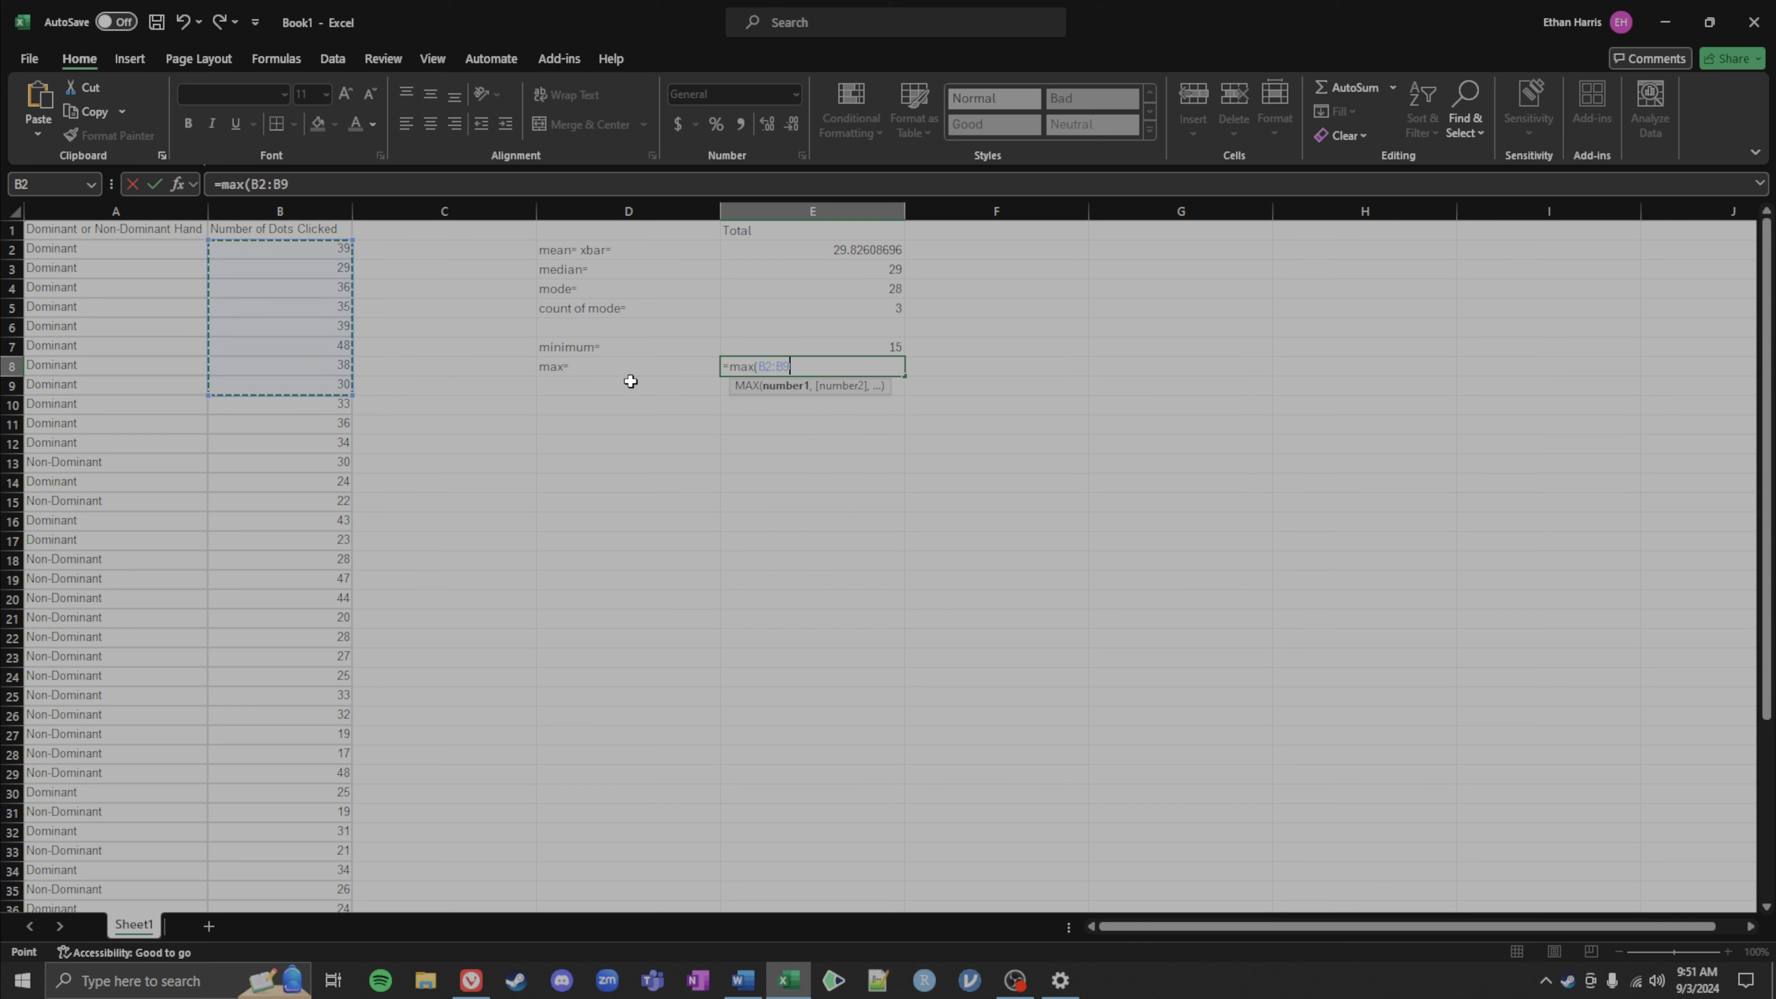
key(ctrl+shift+Down)
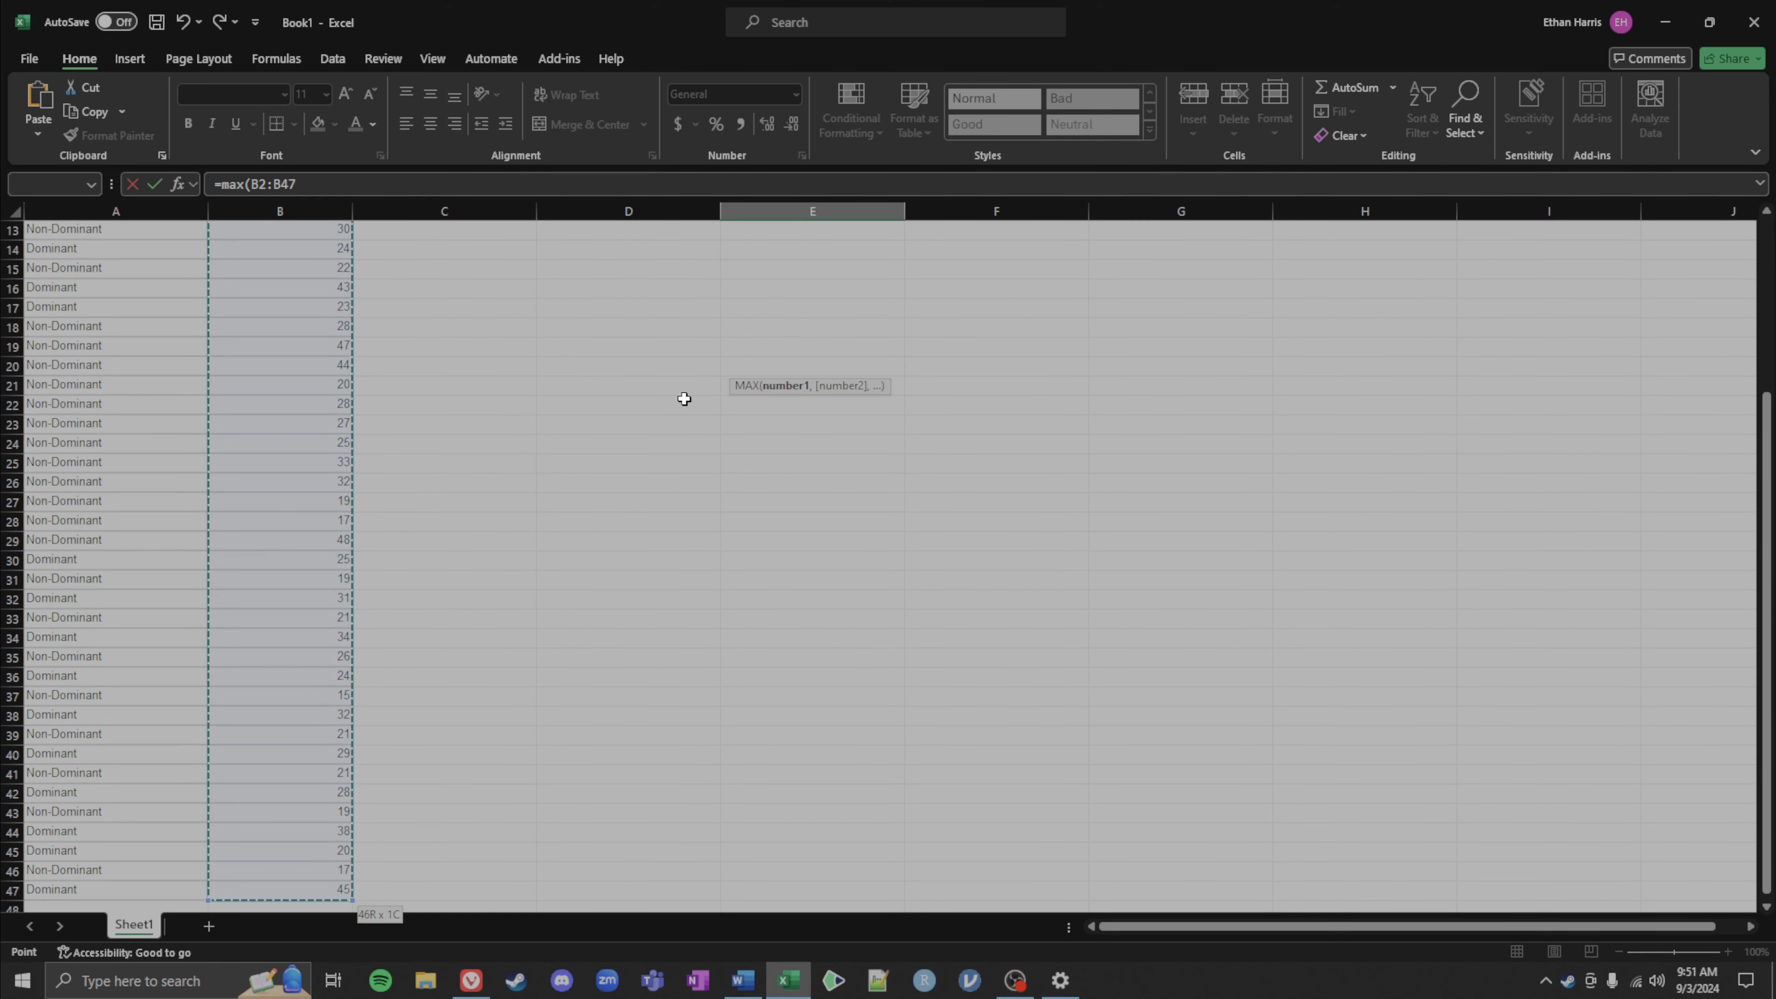
key(Return)
Step: Label cell D9 as range= for the next statistic
key(Left)
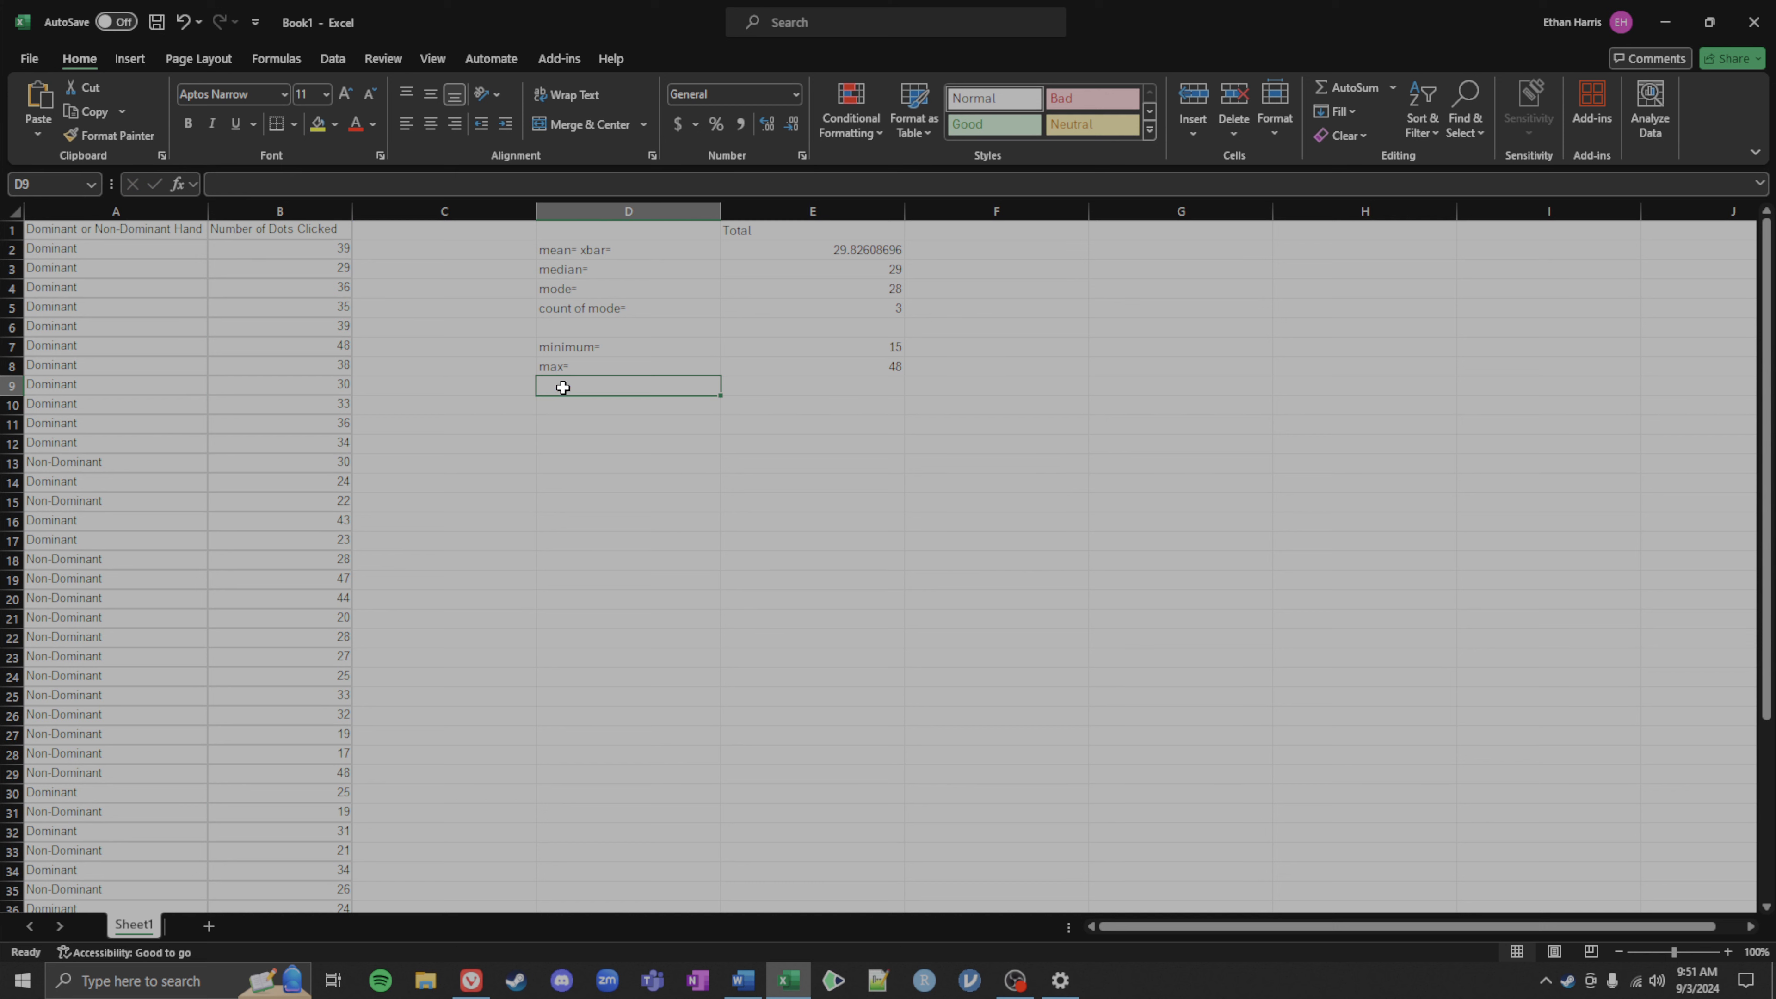
double_click(617, 385)
text(range=)
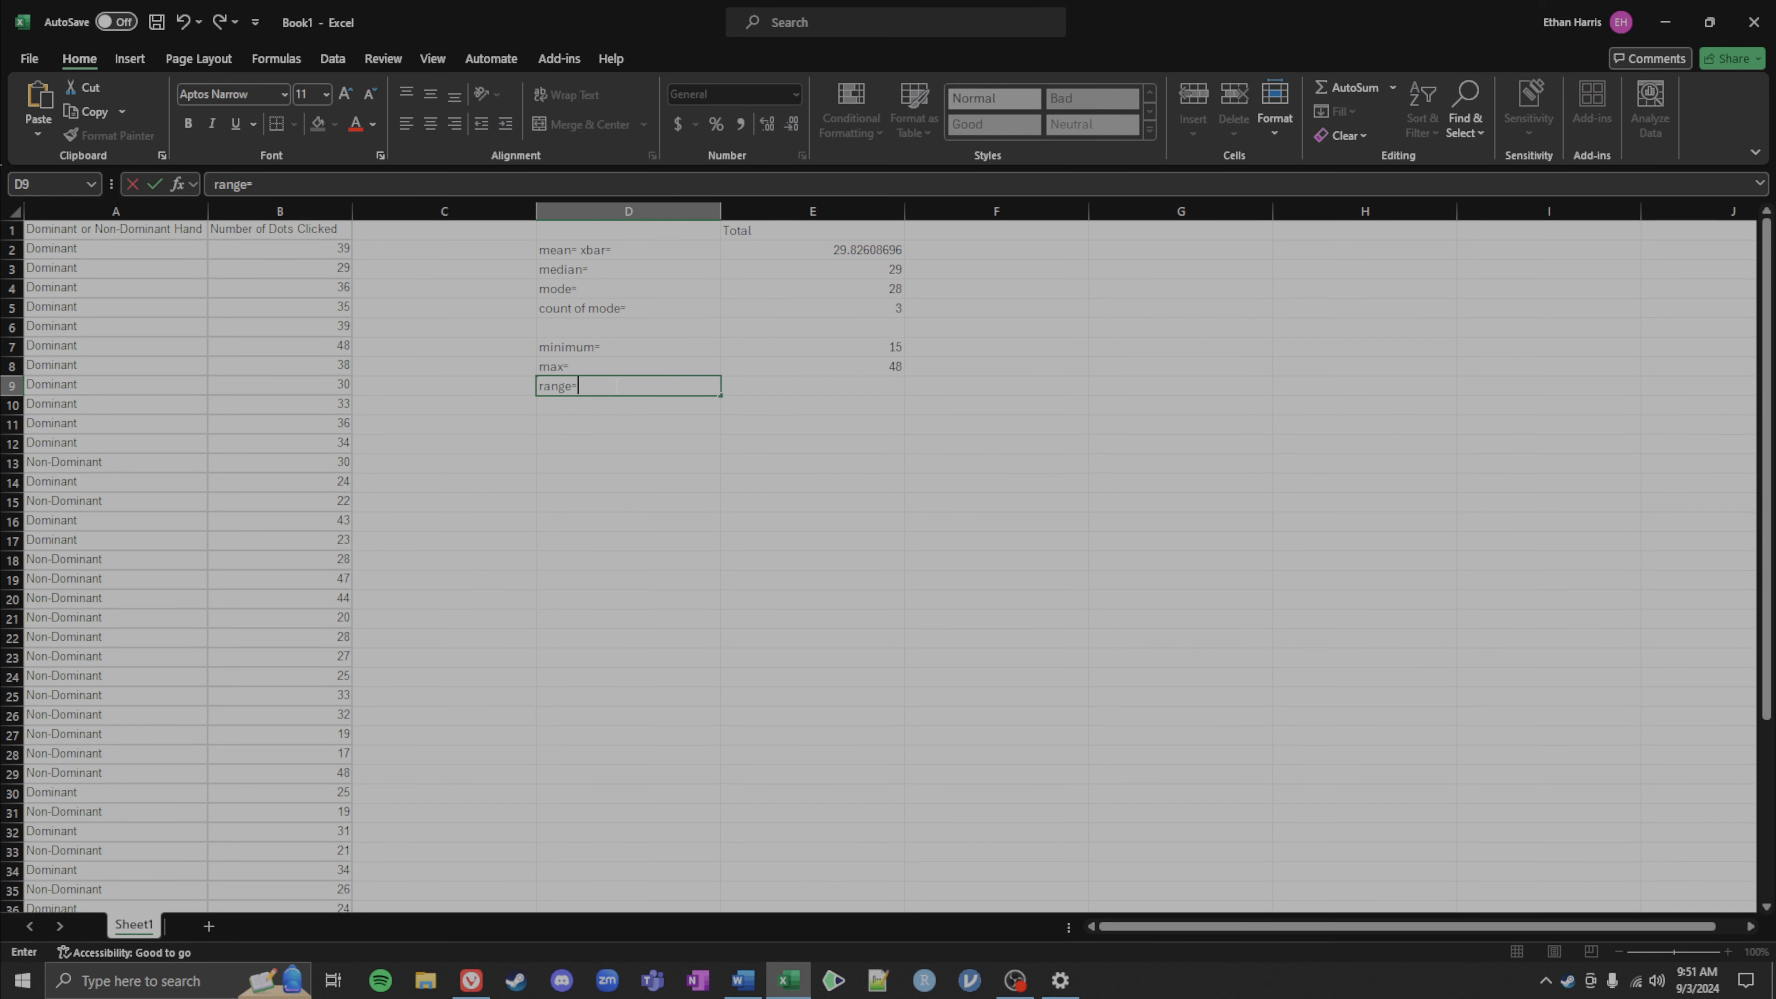
key(Tab)
Step: Enter a formula in E9 subtracting the minimum in E7 from the max in E8
text(=)
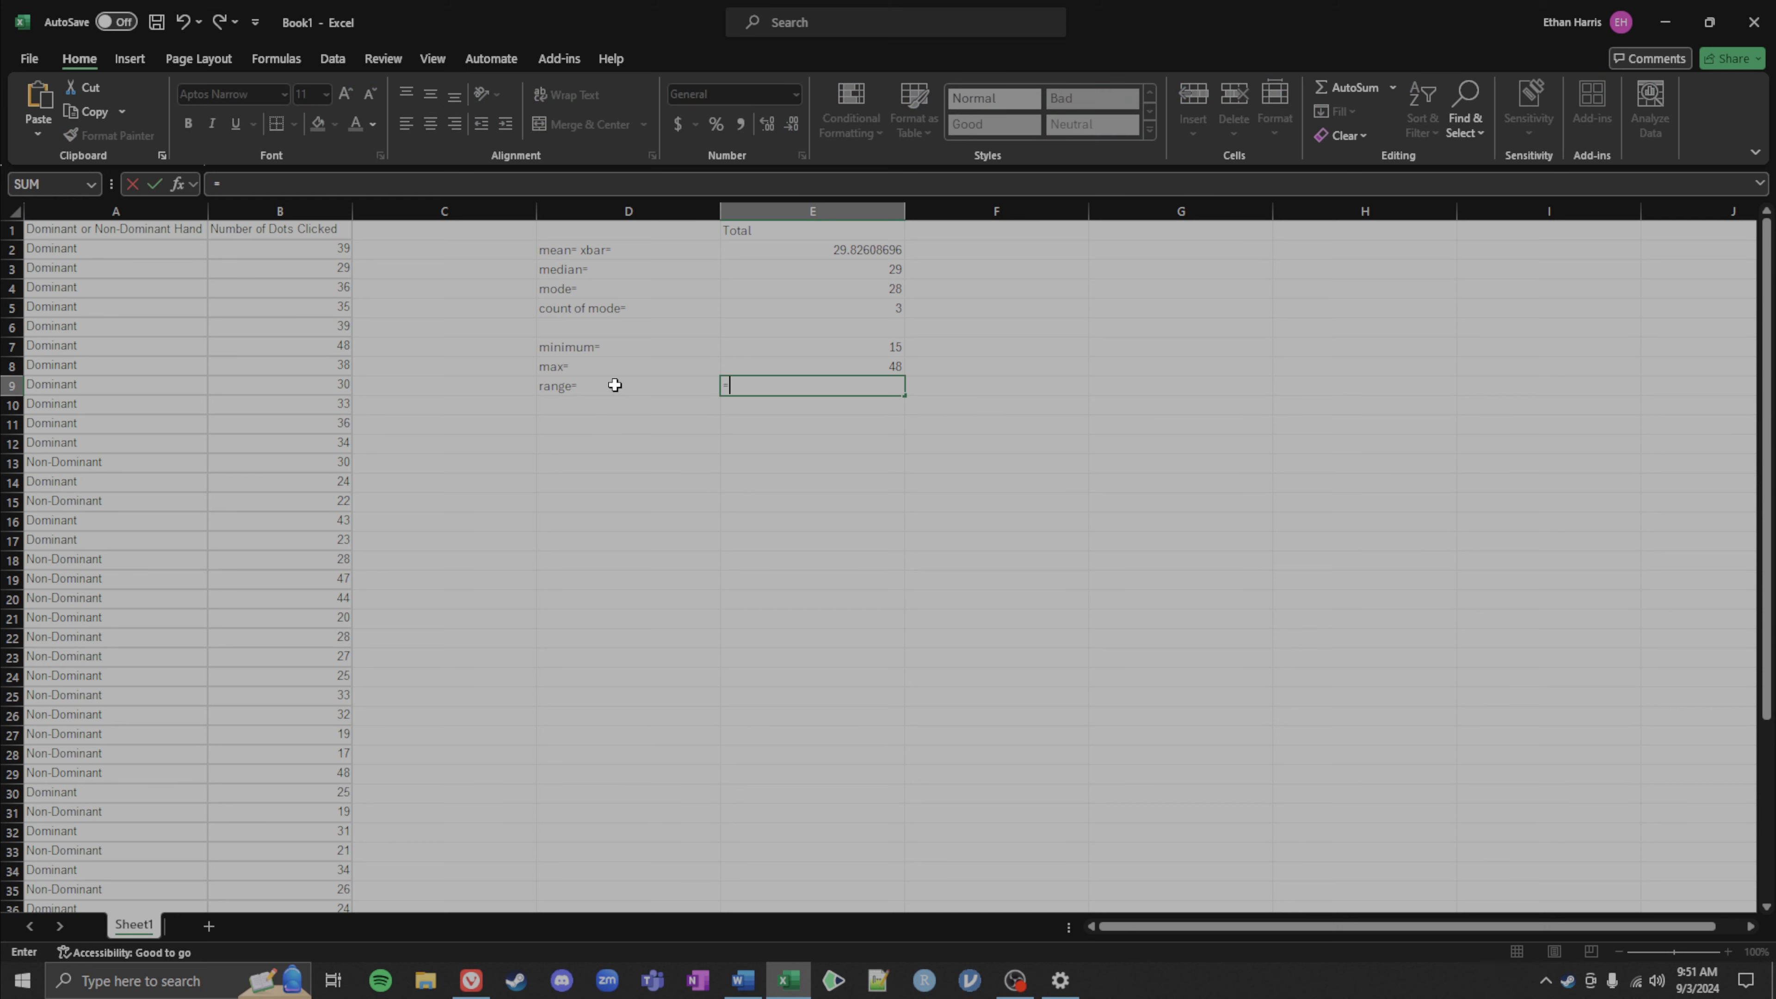
click(780, 367)
text(-)
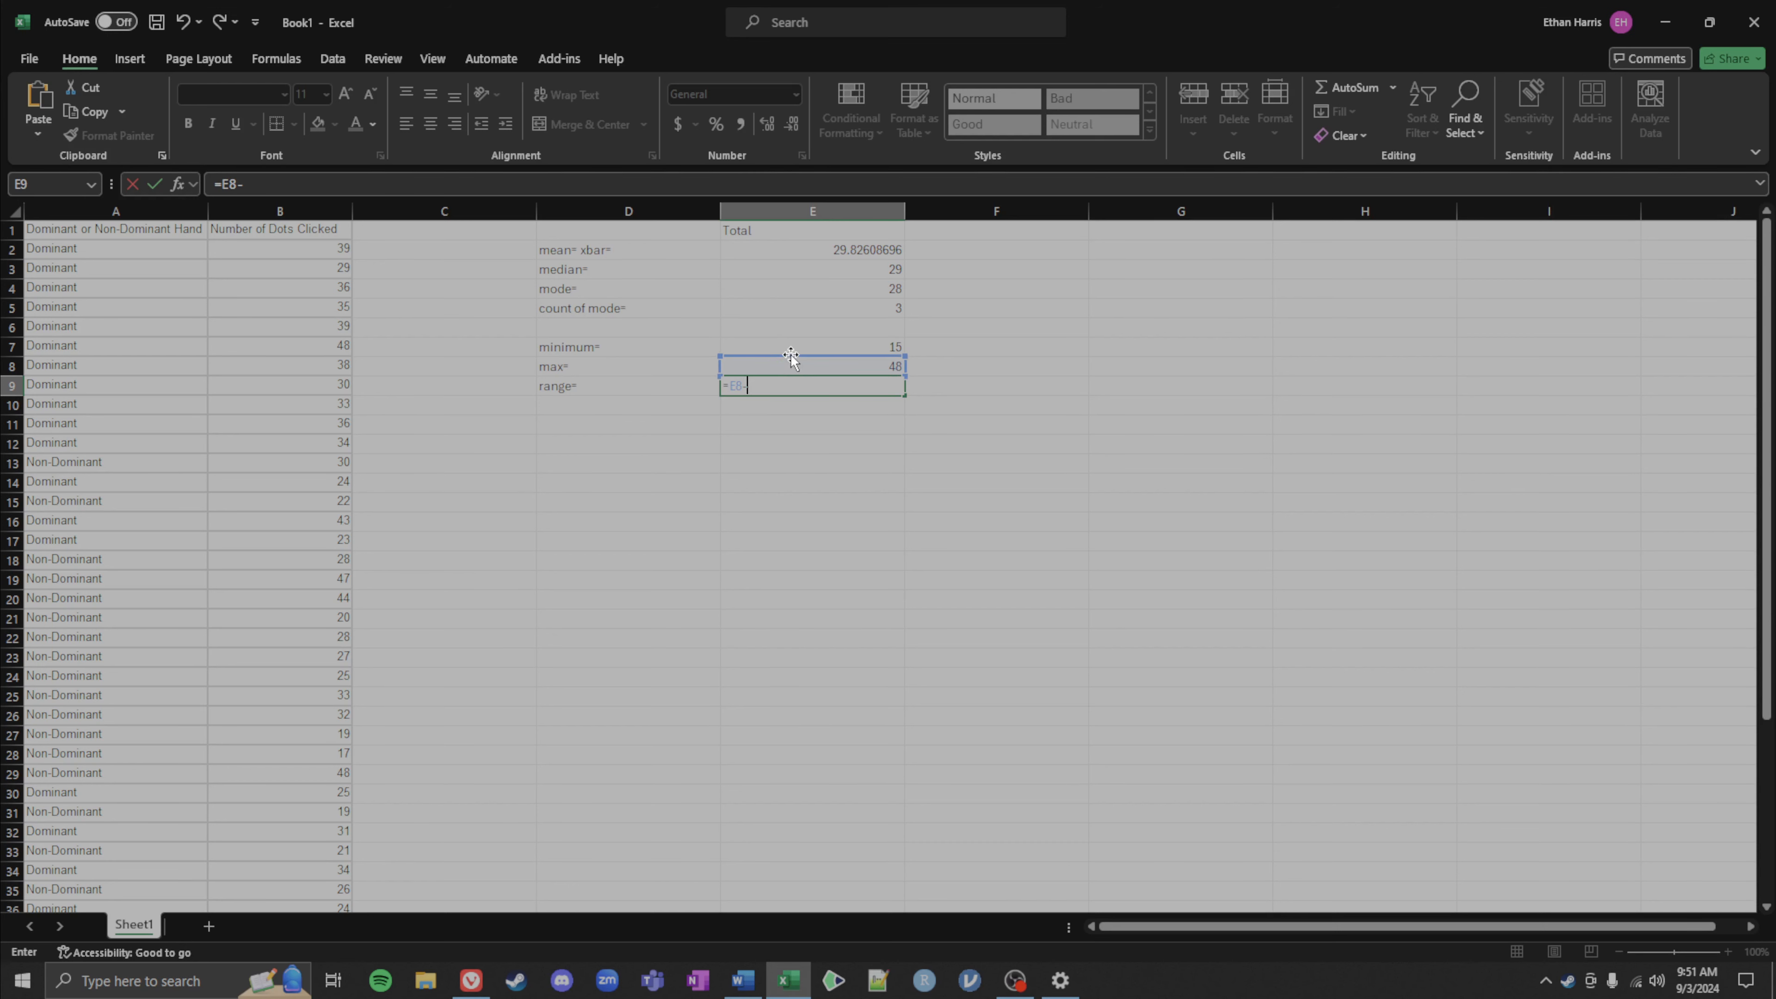
click(801, 346)
key(Return)
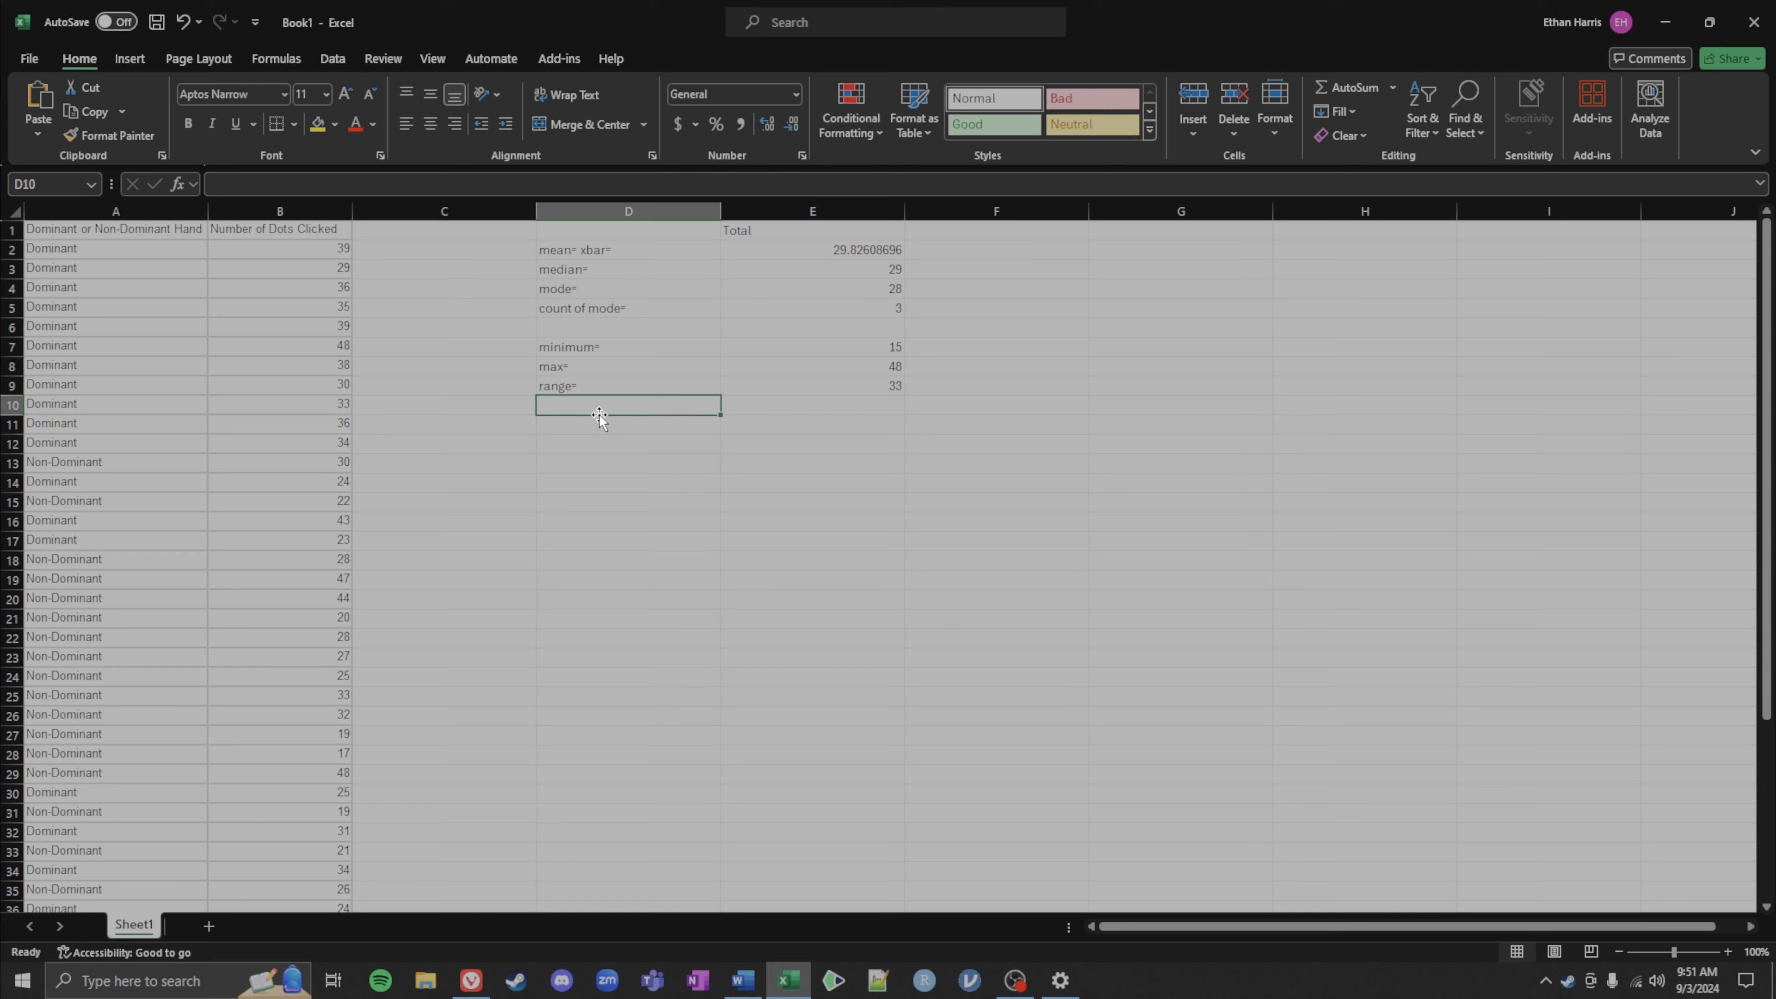
text(reange)
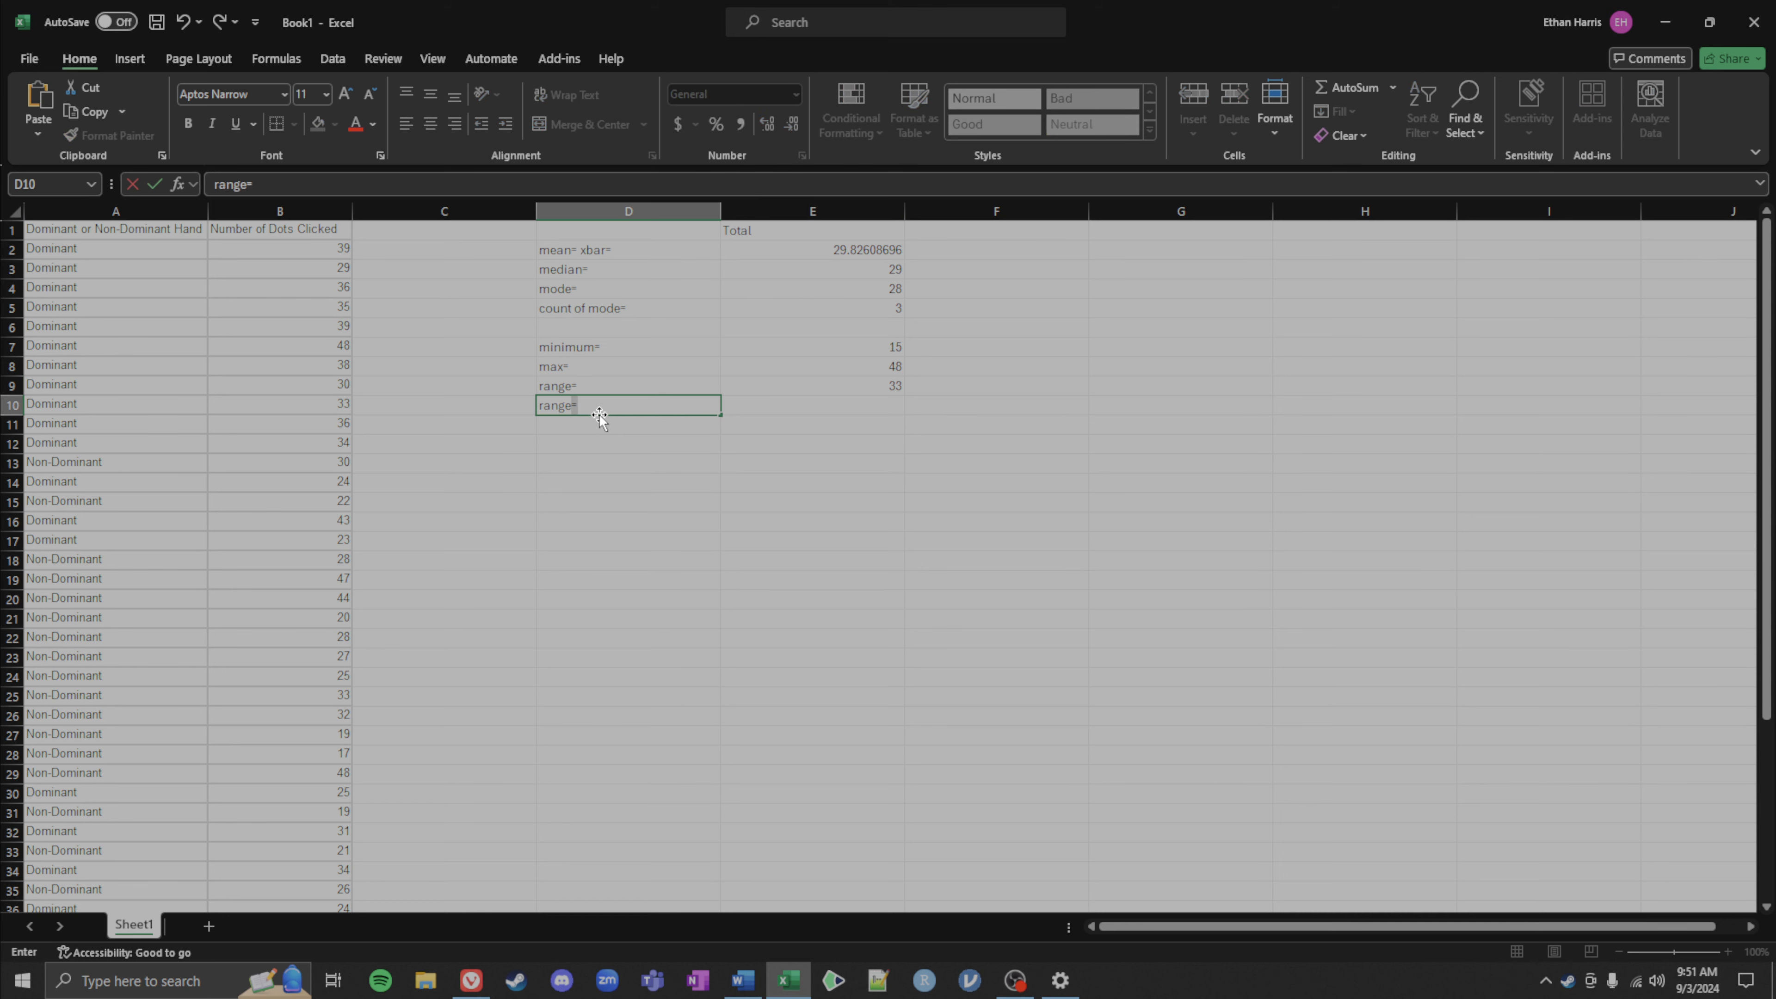
key(Tab)
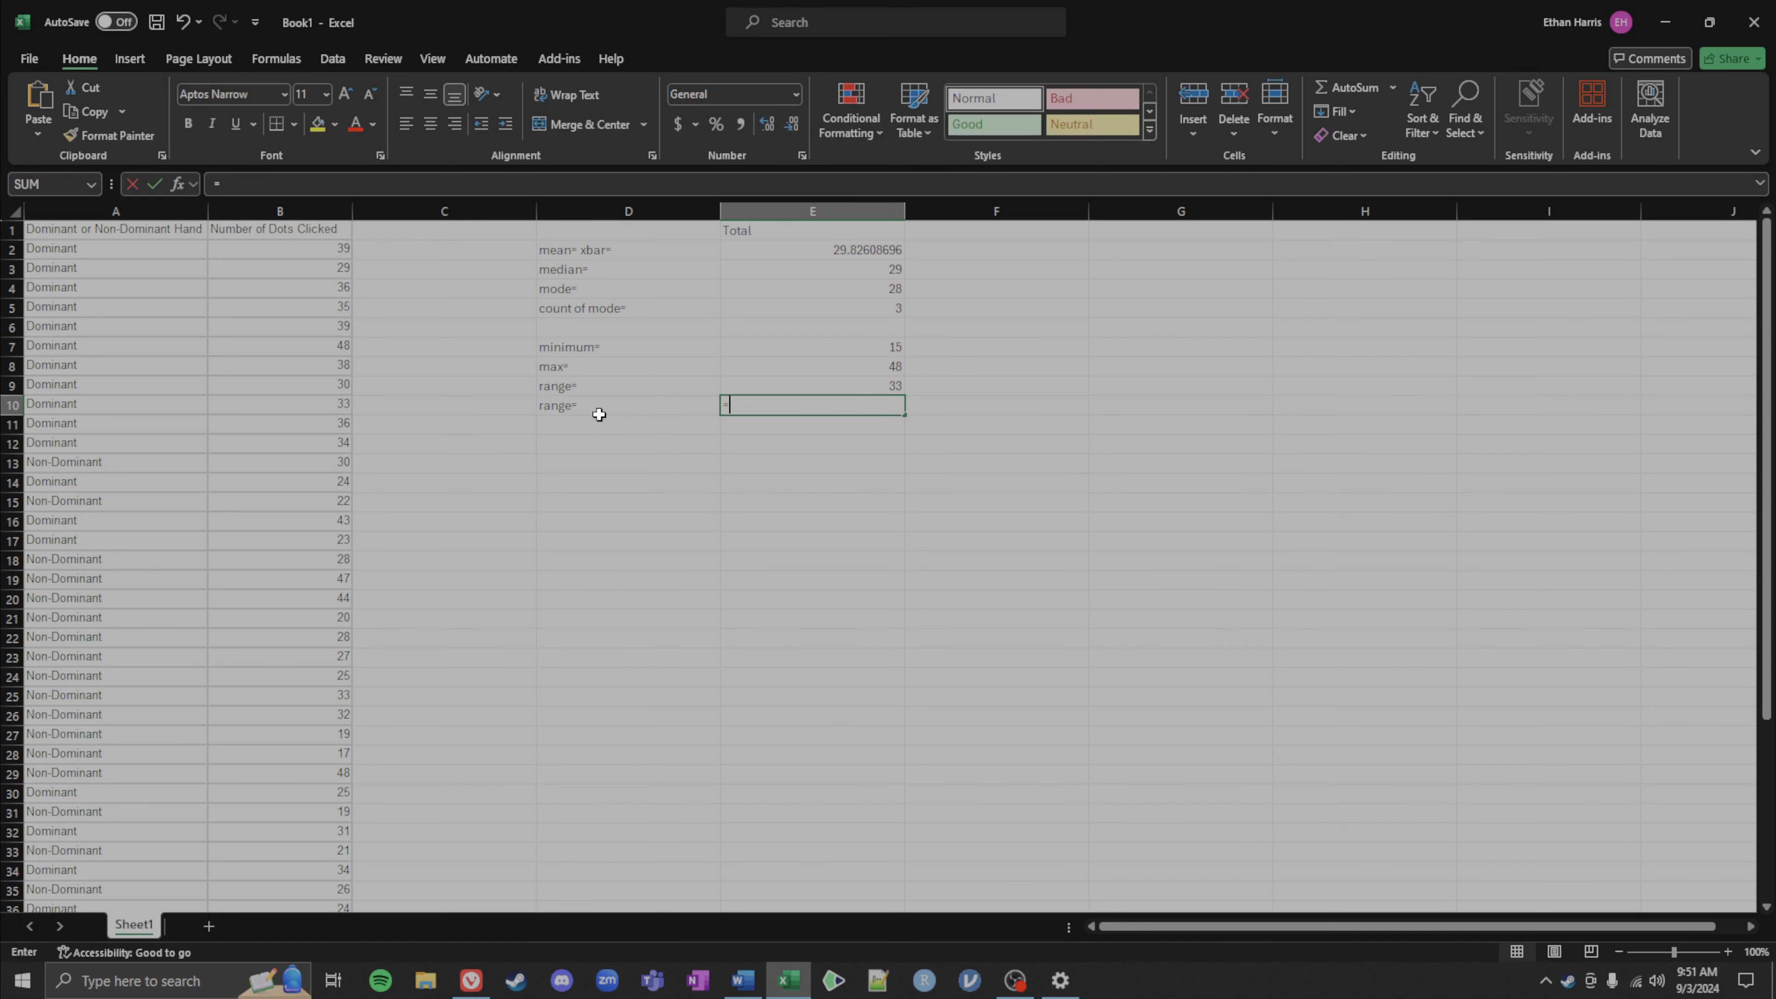
text(=range)
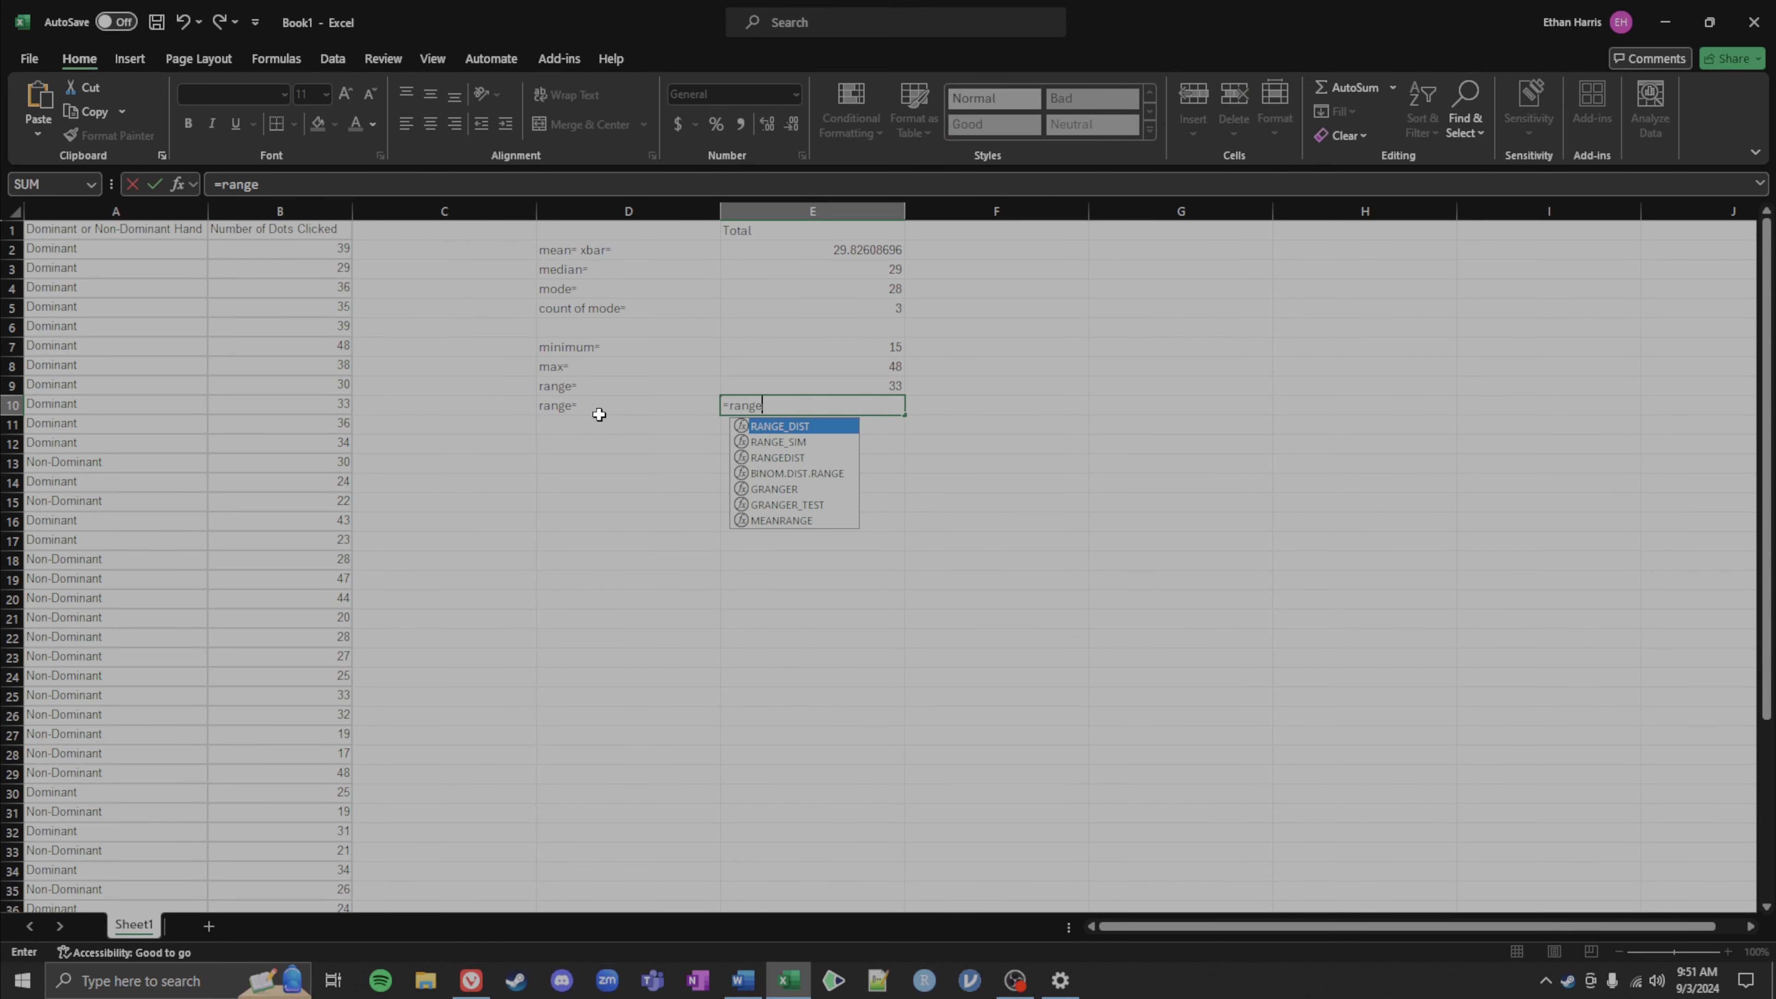
key(BackSpace)
key(BackSpace)
key(BackSpace)
key(BackSpace)
key(BackSpace)
key(BackSpace)
key(Left)
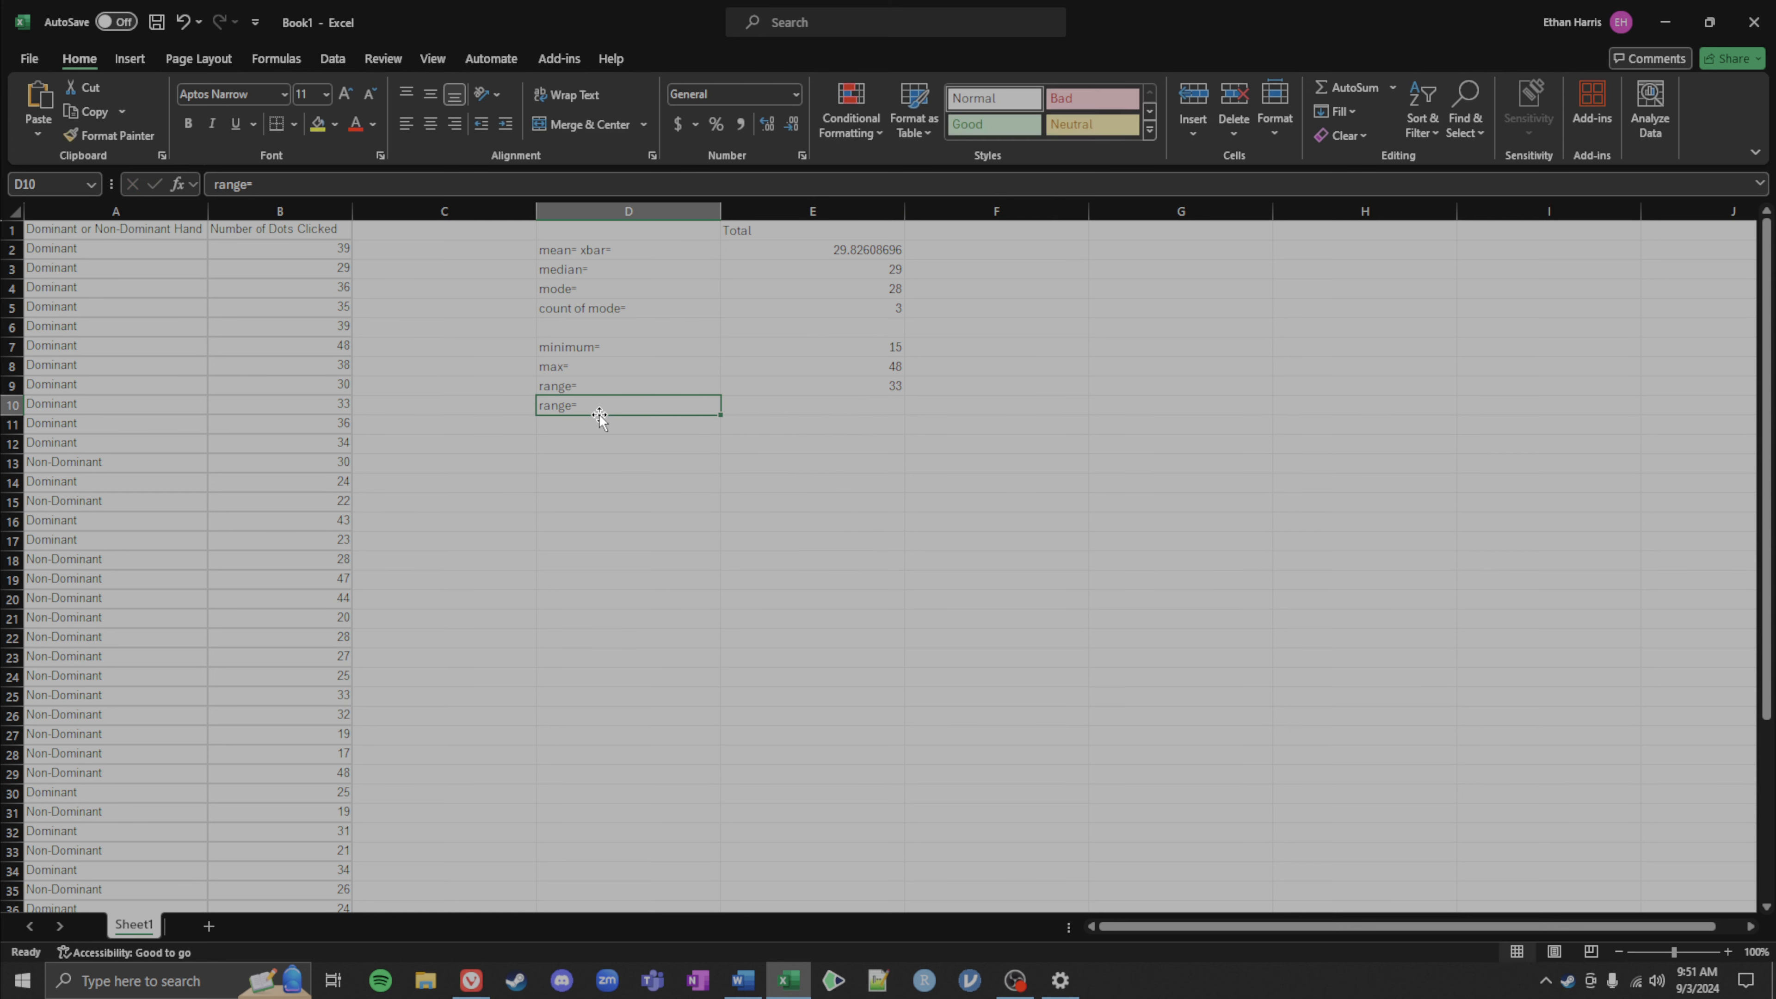
key(BackSpace)
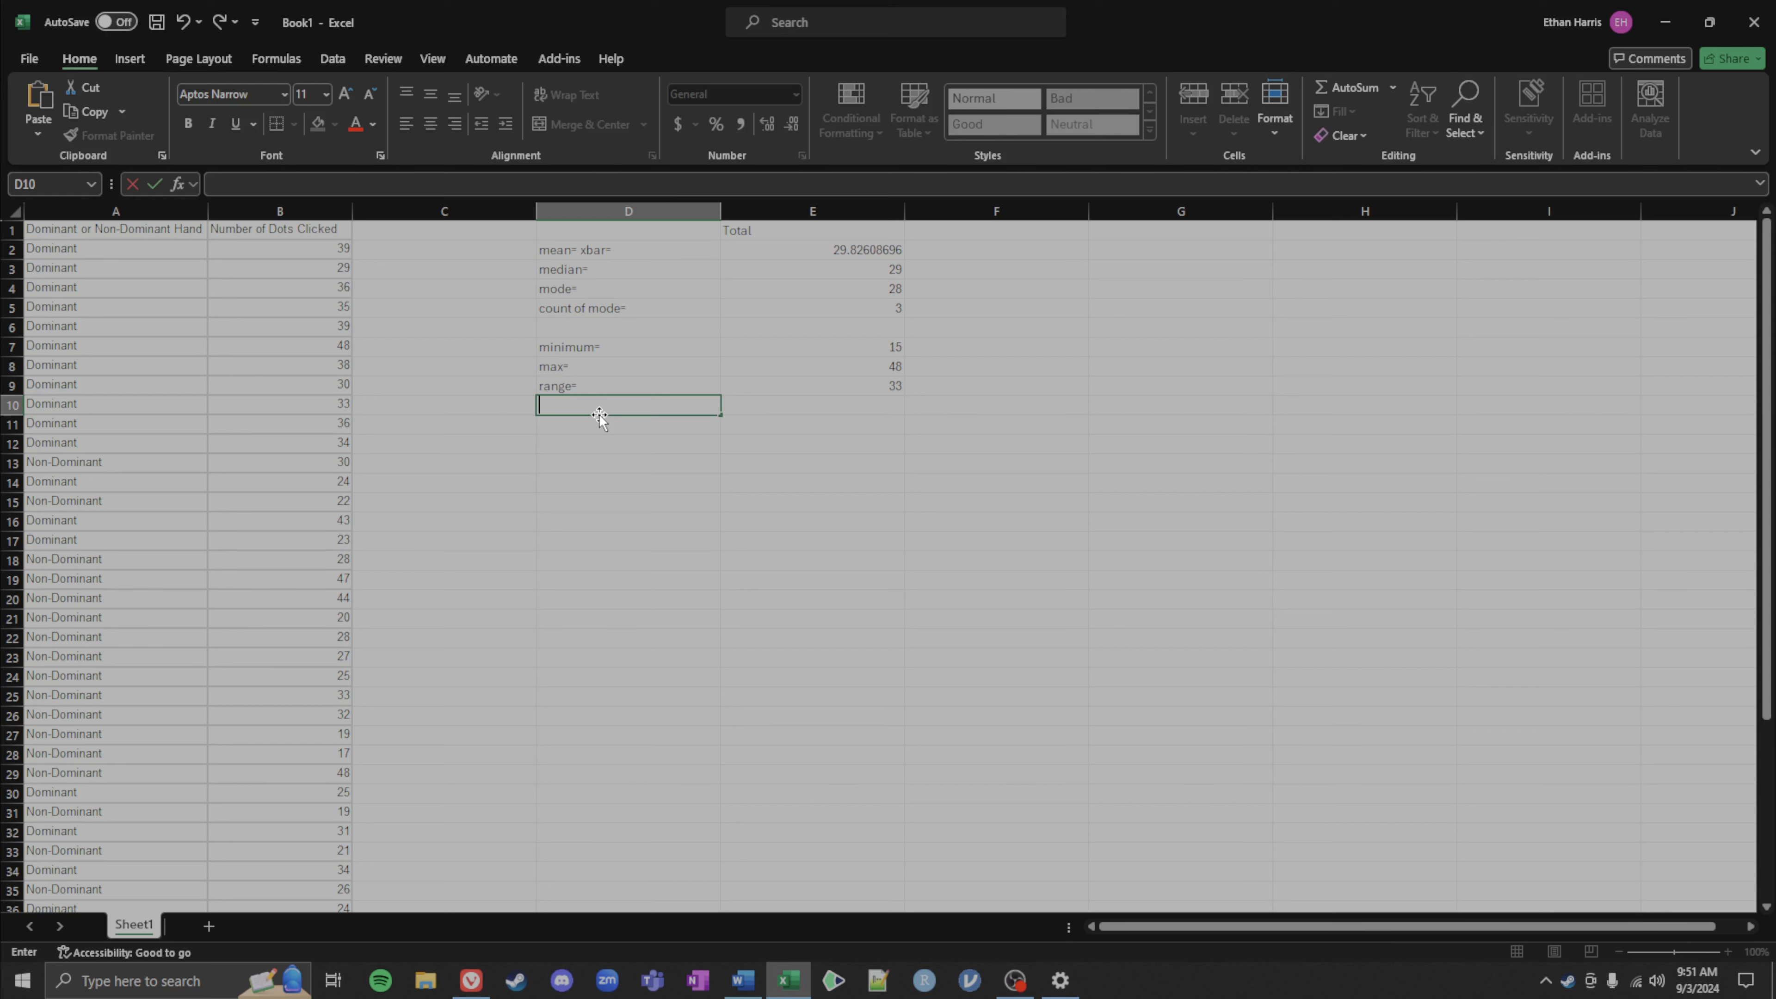
Step: Label cell D10 as sample standard dev.= s for the next statistic
click(556, 403)
text(ple standard dev.= s=)
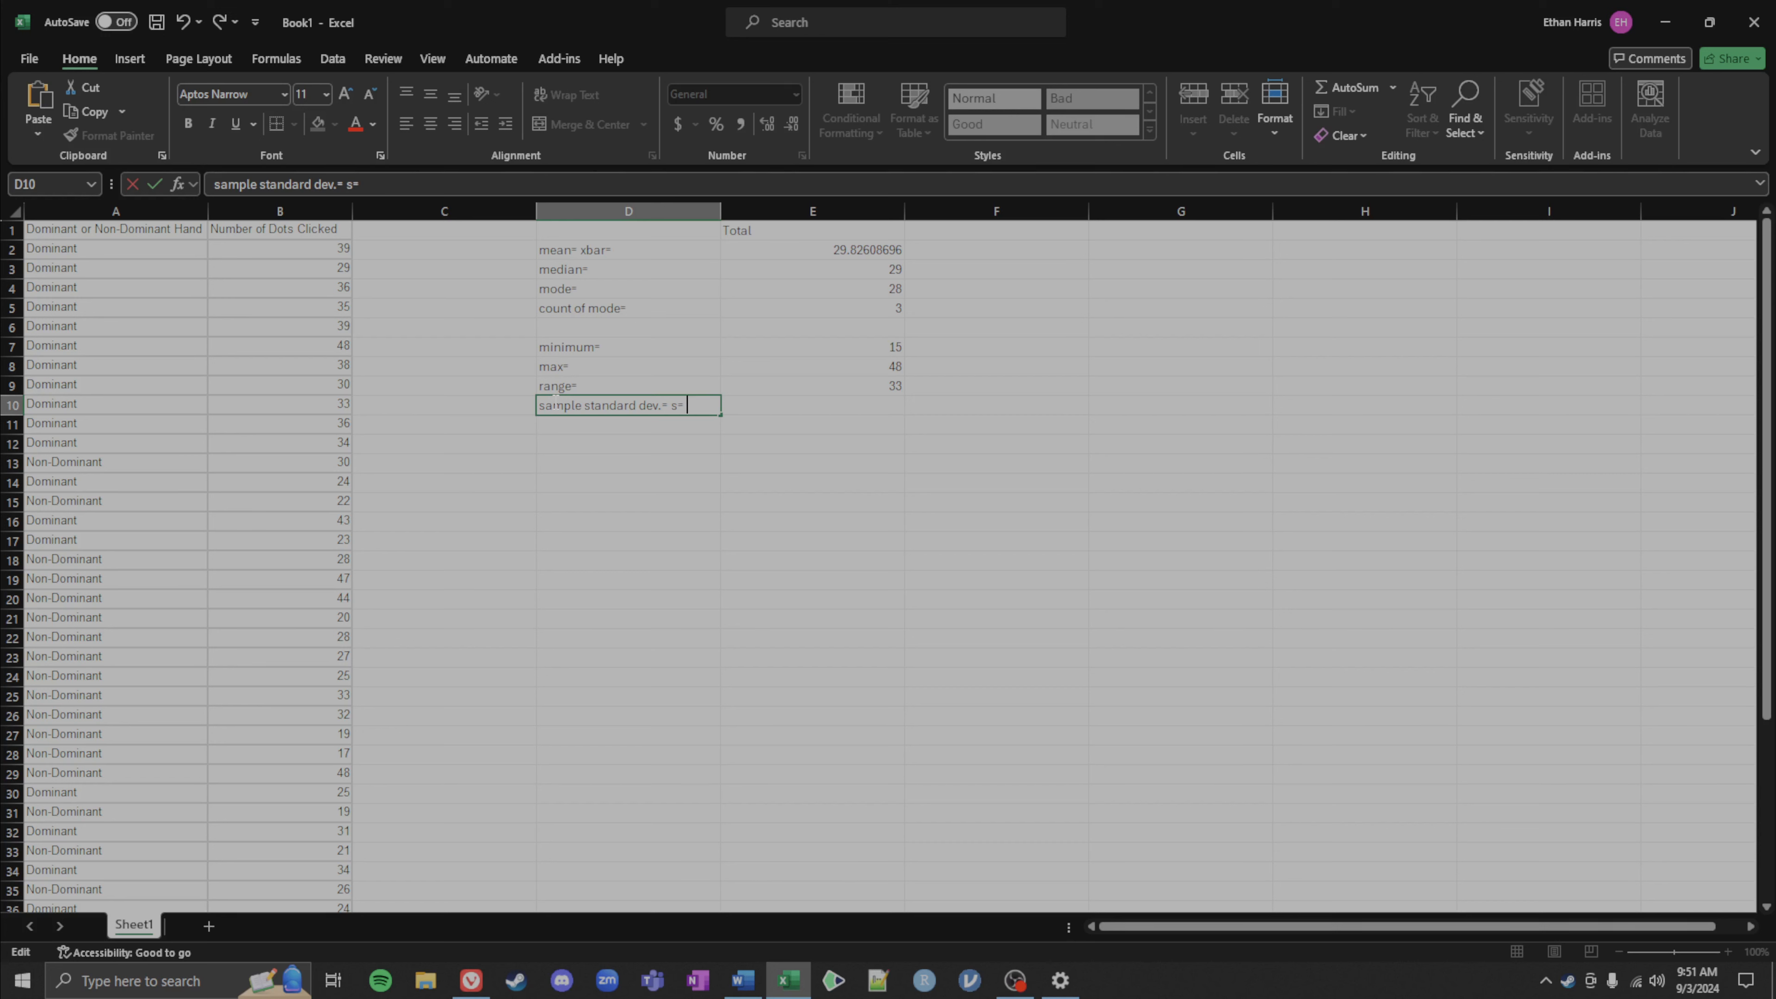
key(Tab)
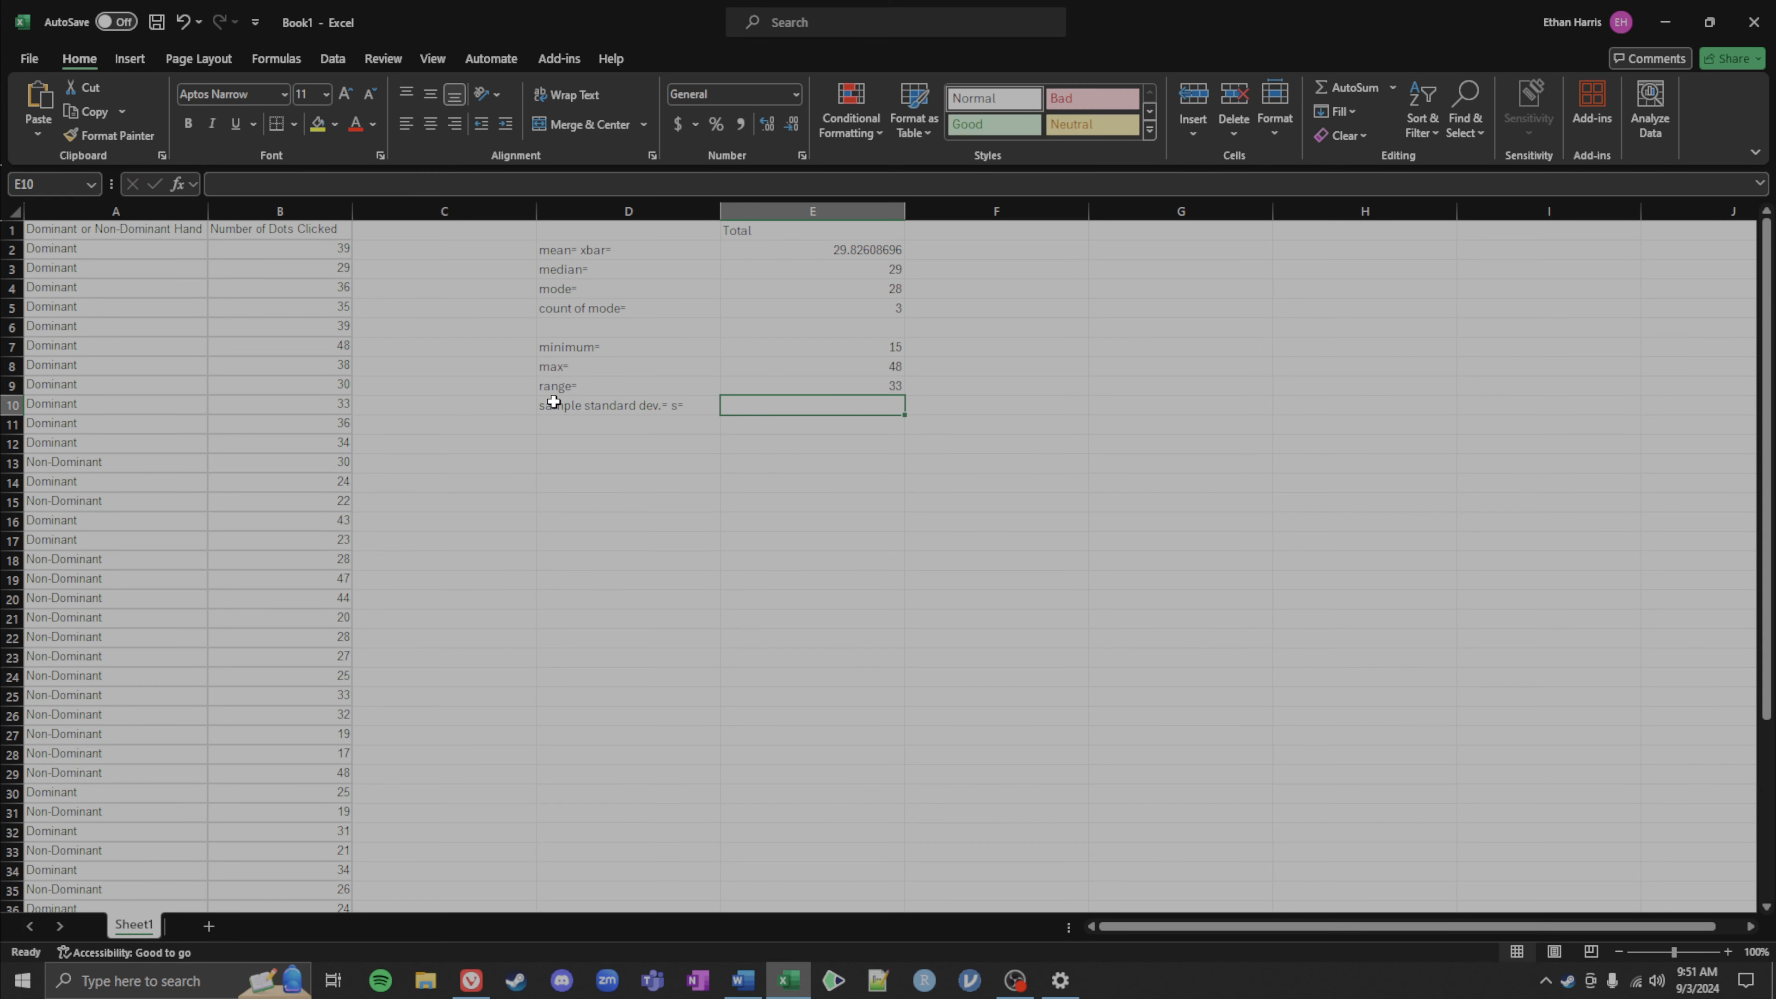
Step: Enter a STDEV.S formula in E10 over the values B2:B47
text(=)
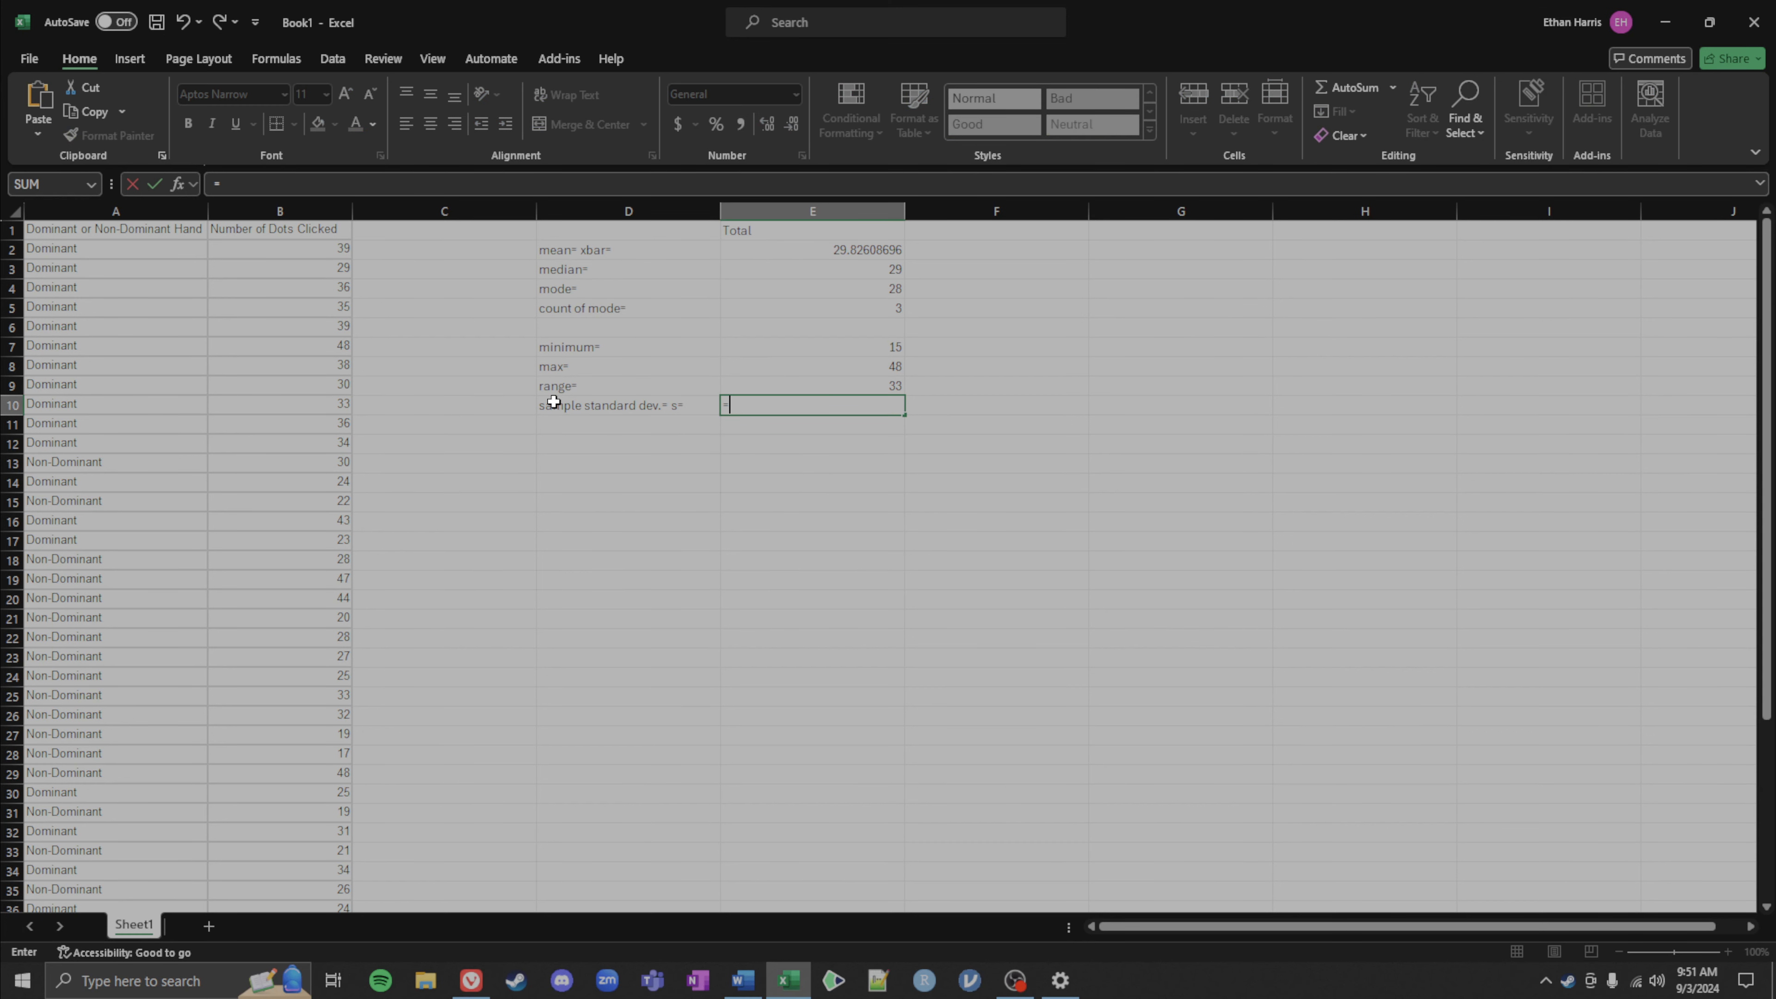
text(stde)
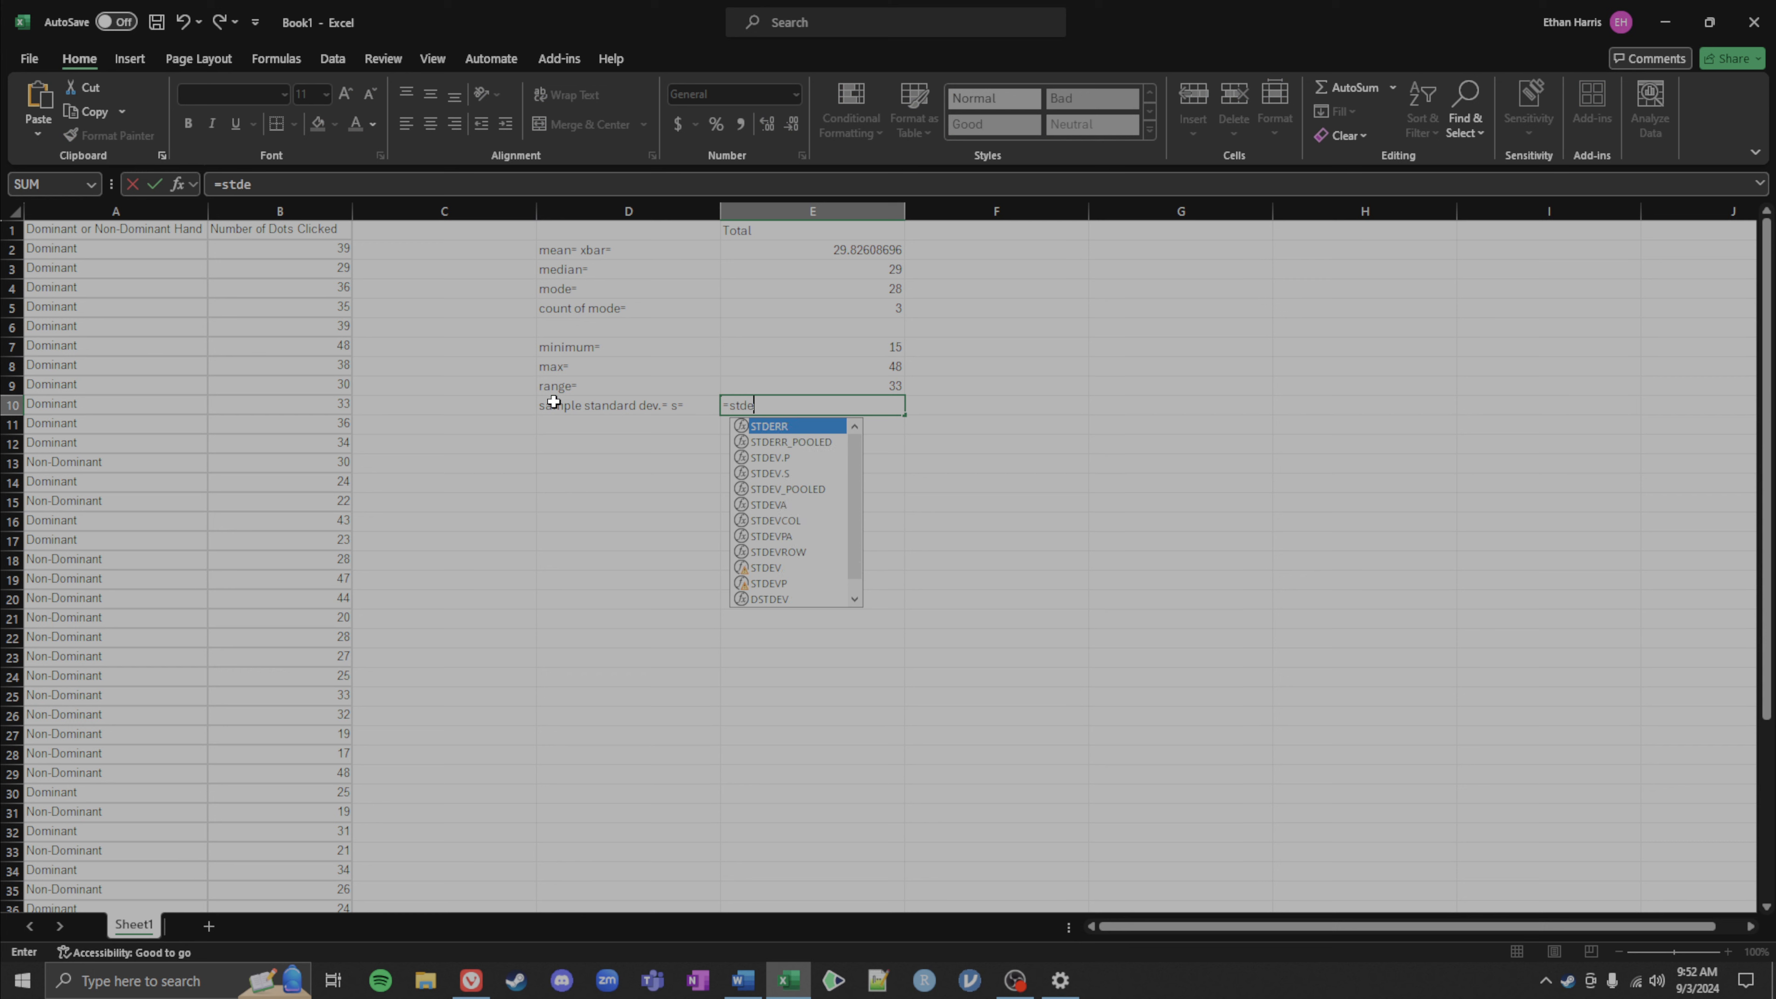
text(v.s)
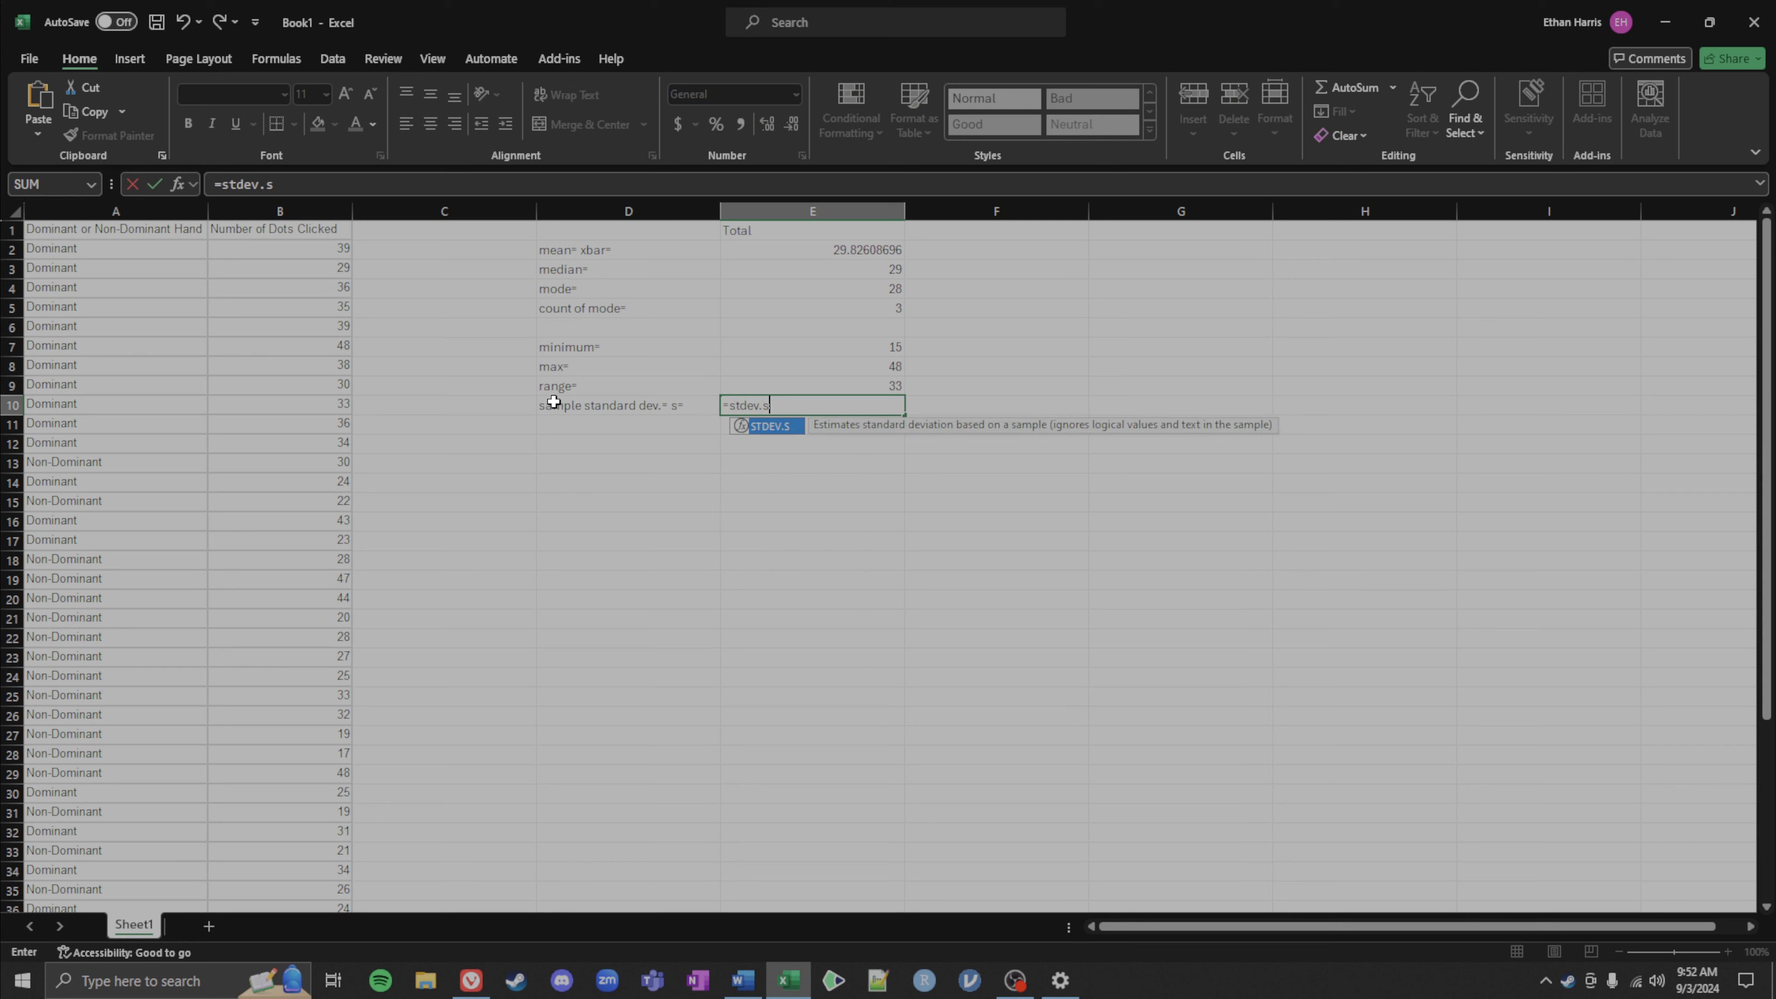
text(()
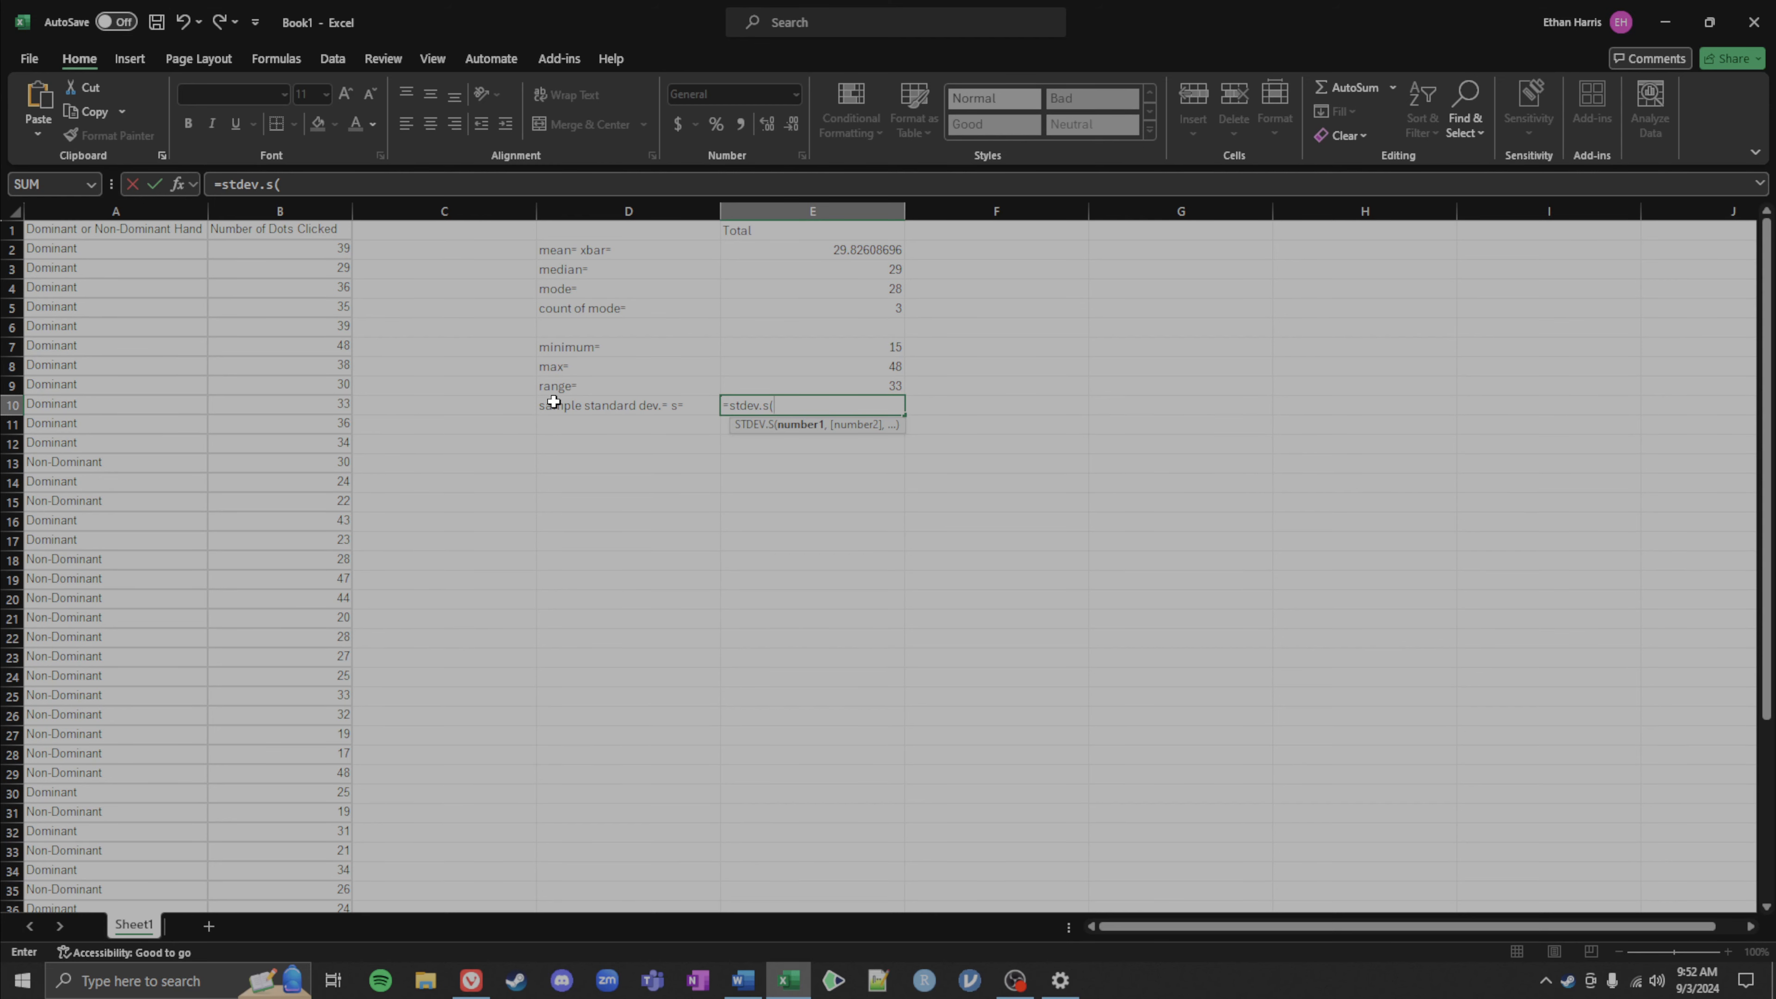
drag(294, 255, 306, 356)
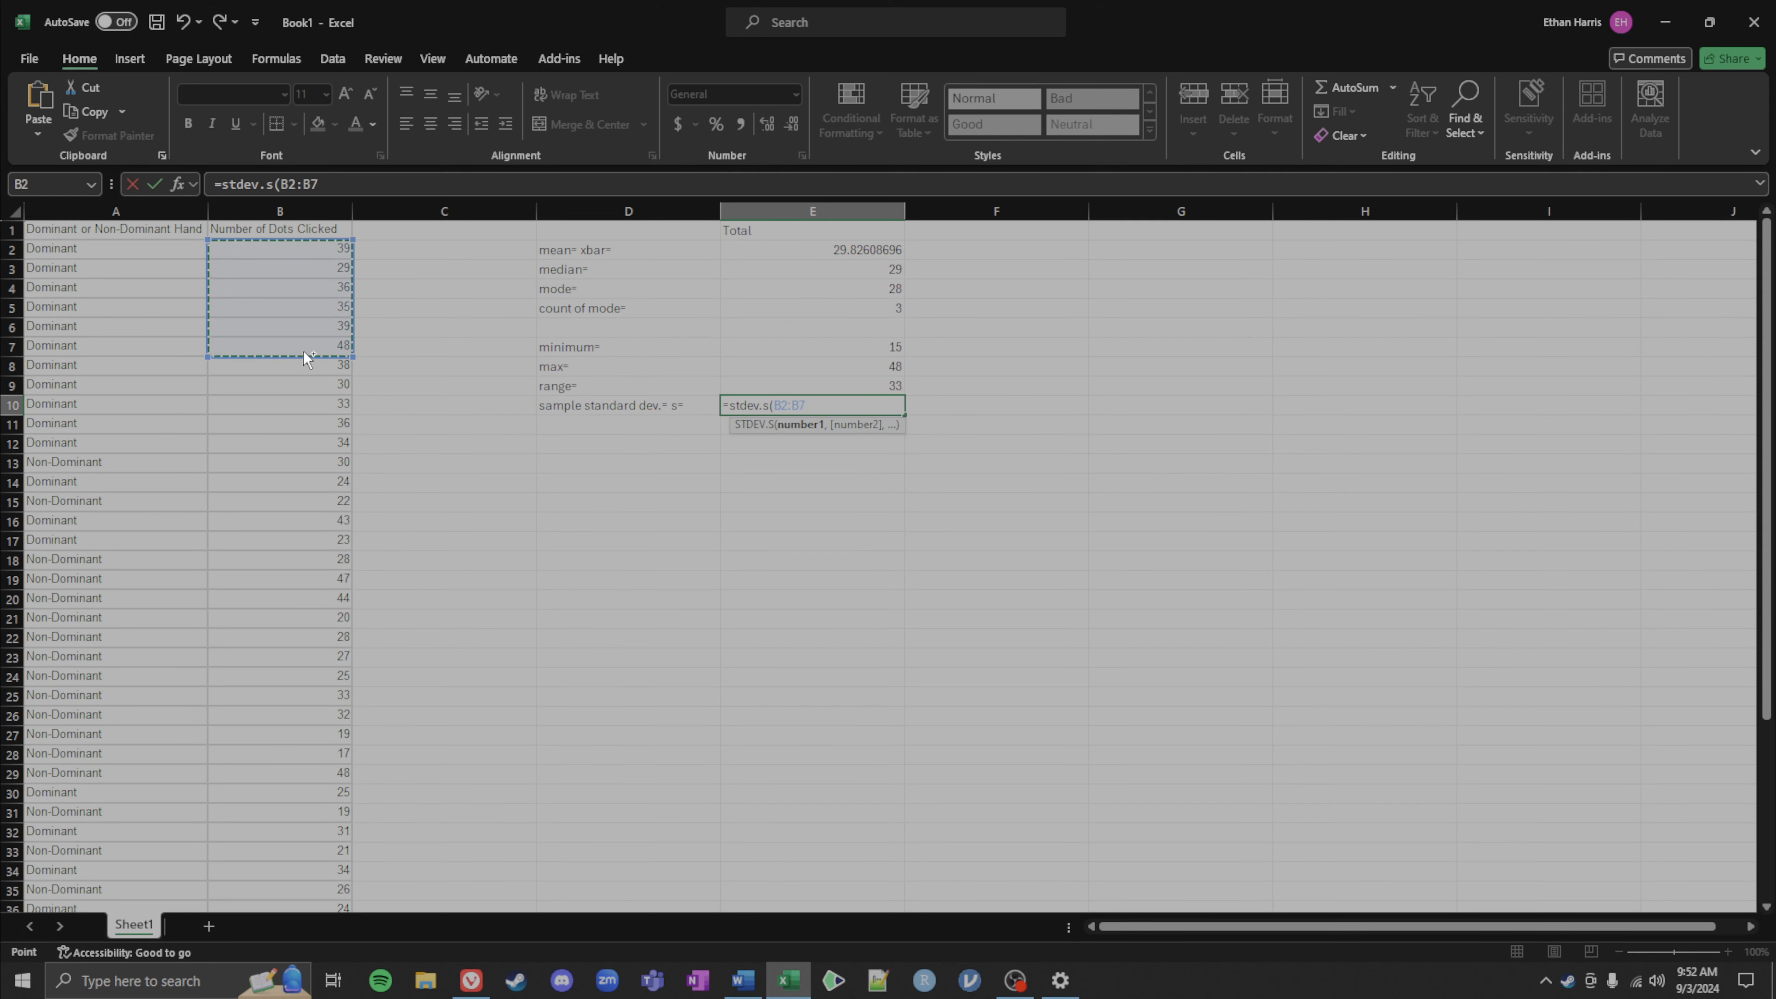
key(ctrl+shift+Down)
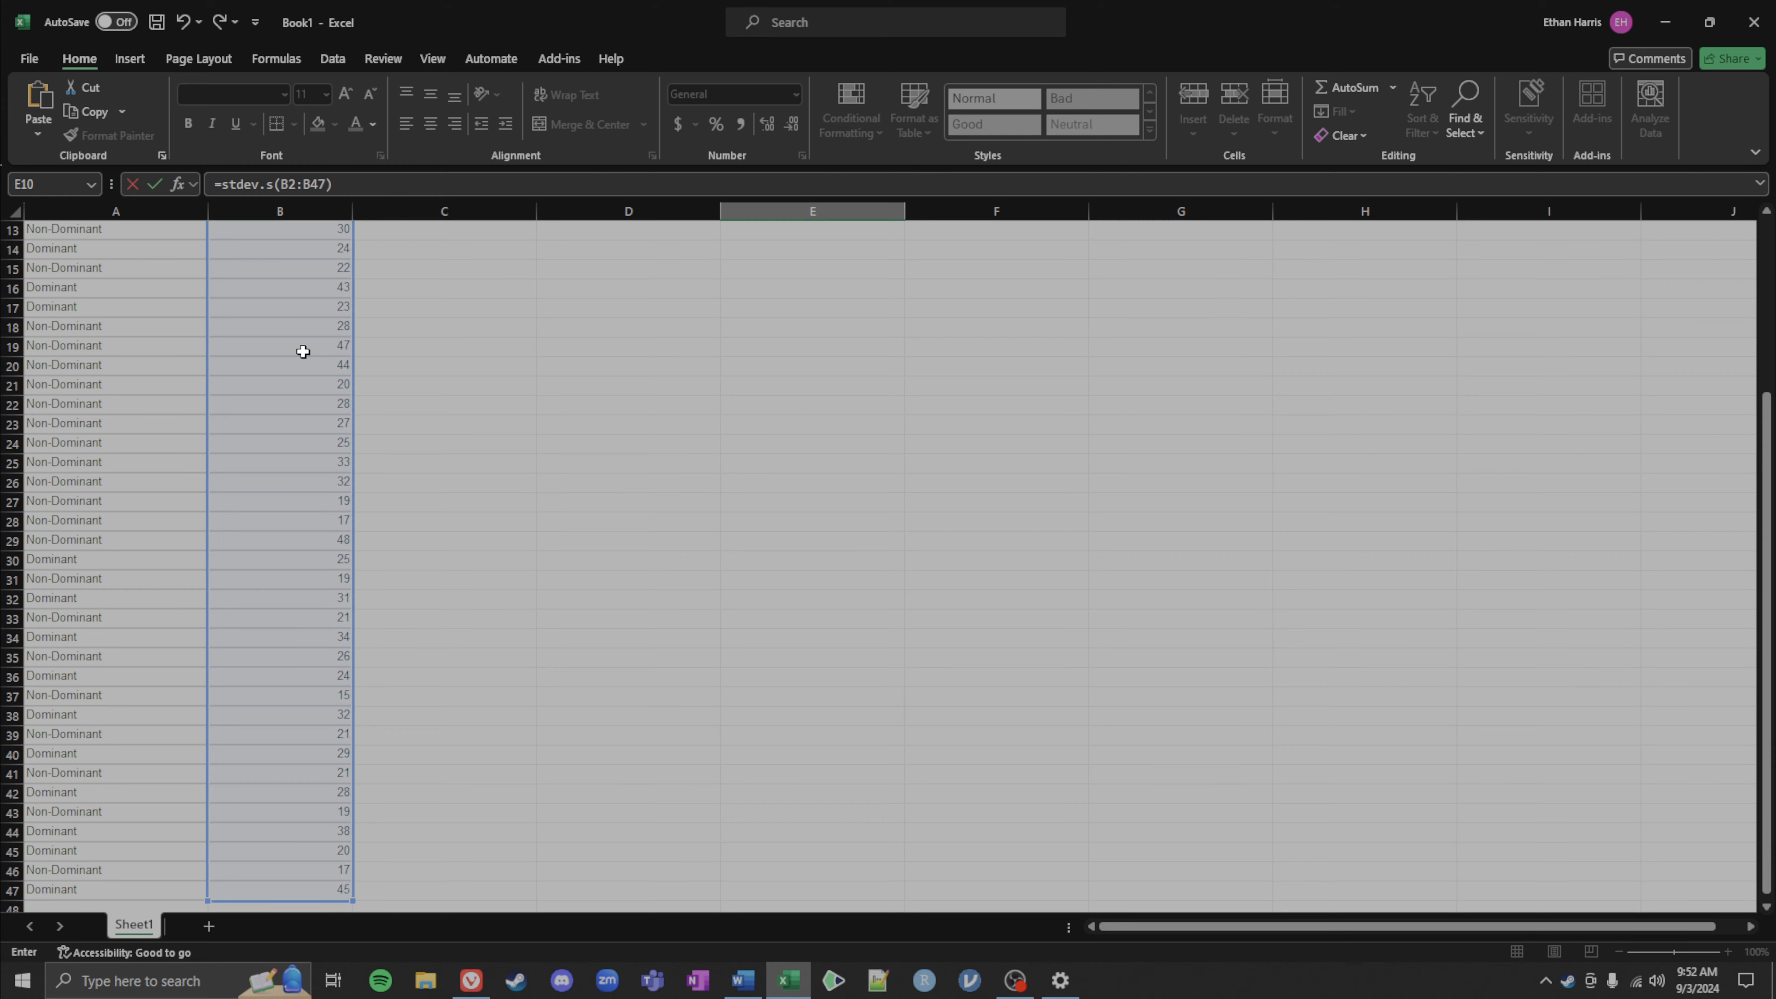
scroll(303, 352, up, 4)
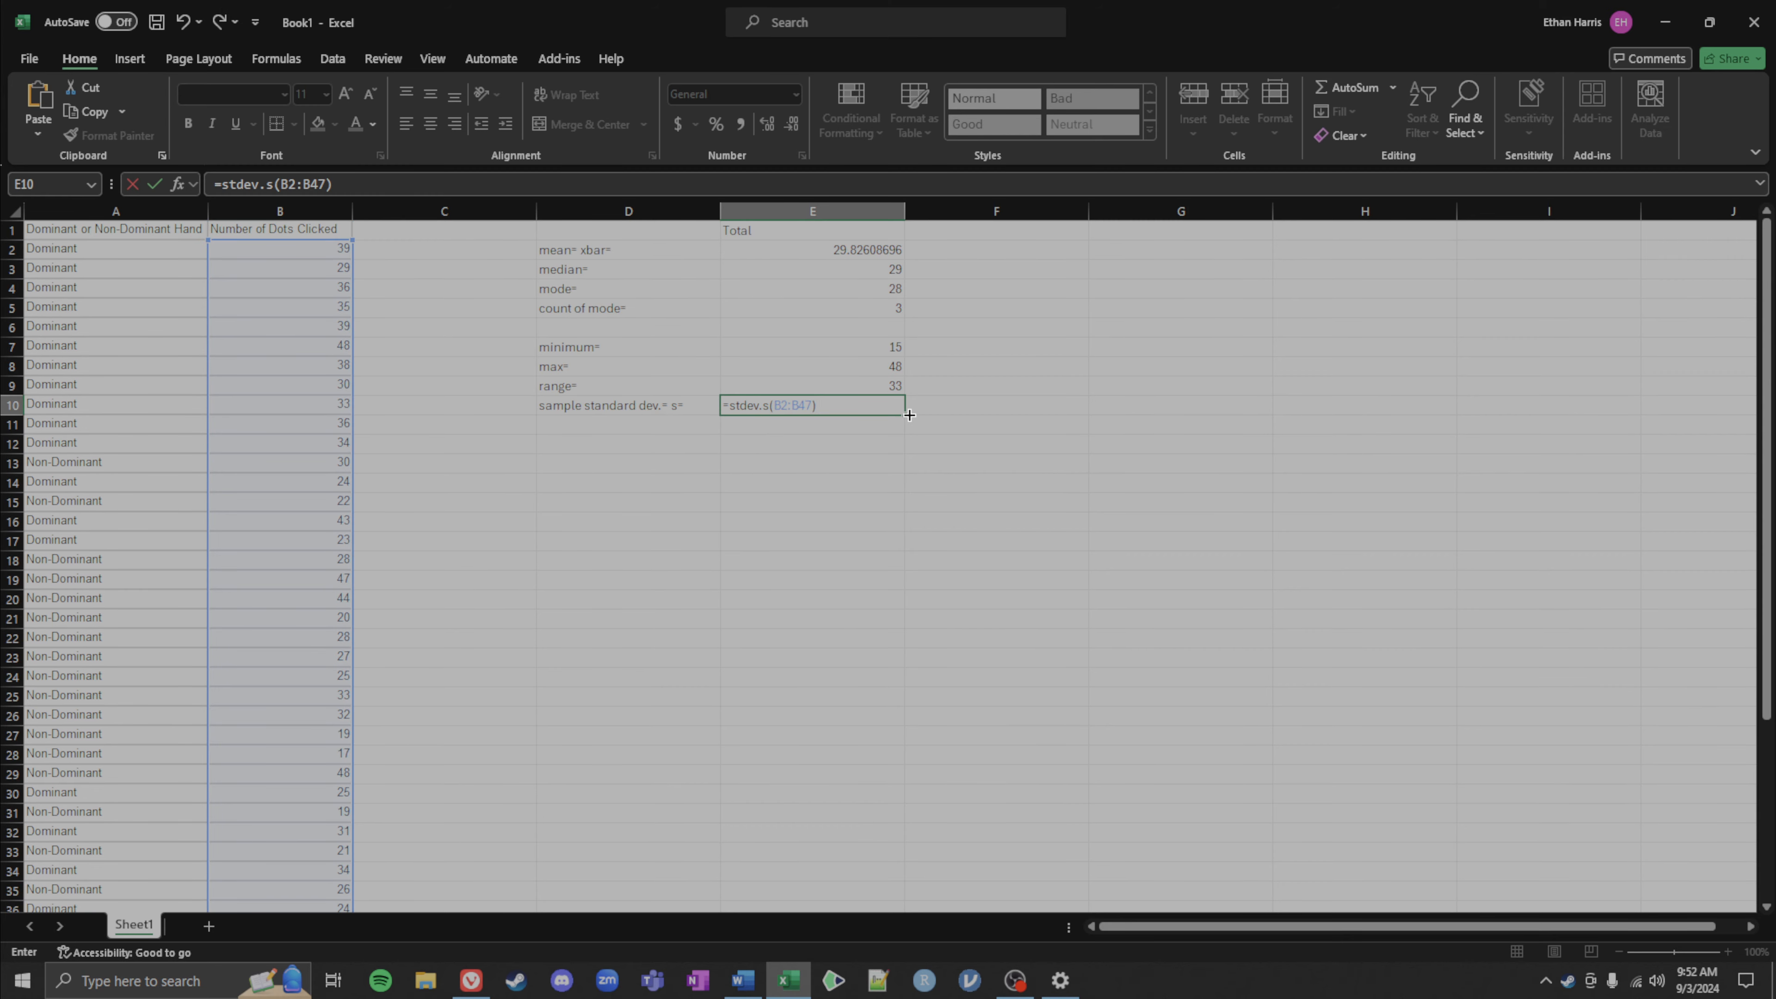
key(Return)
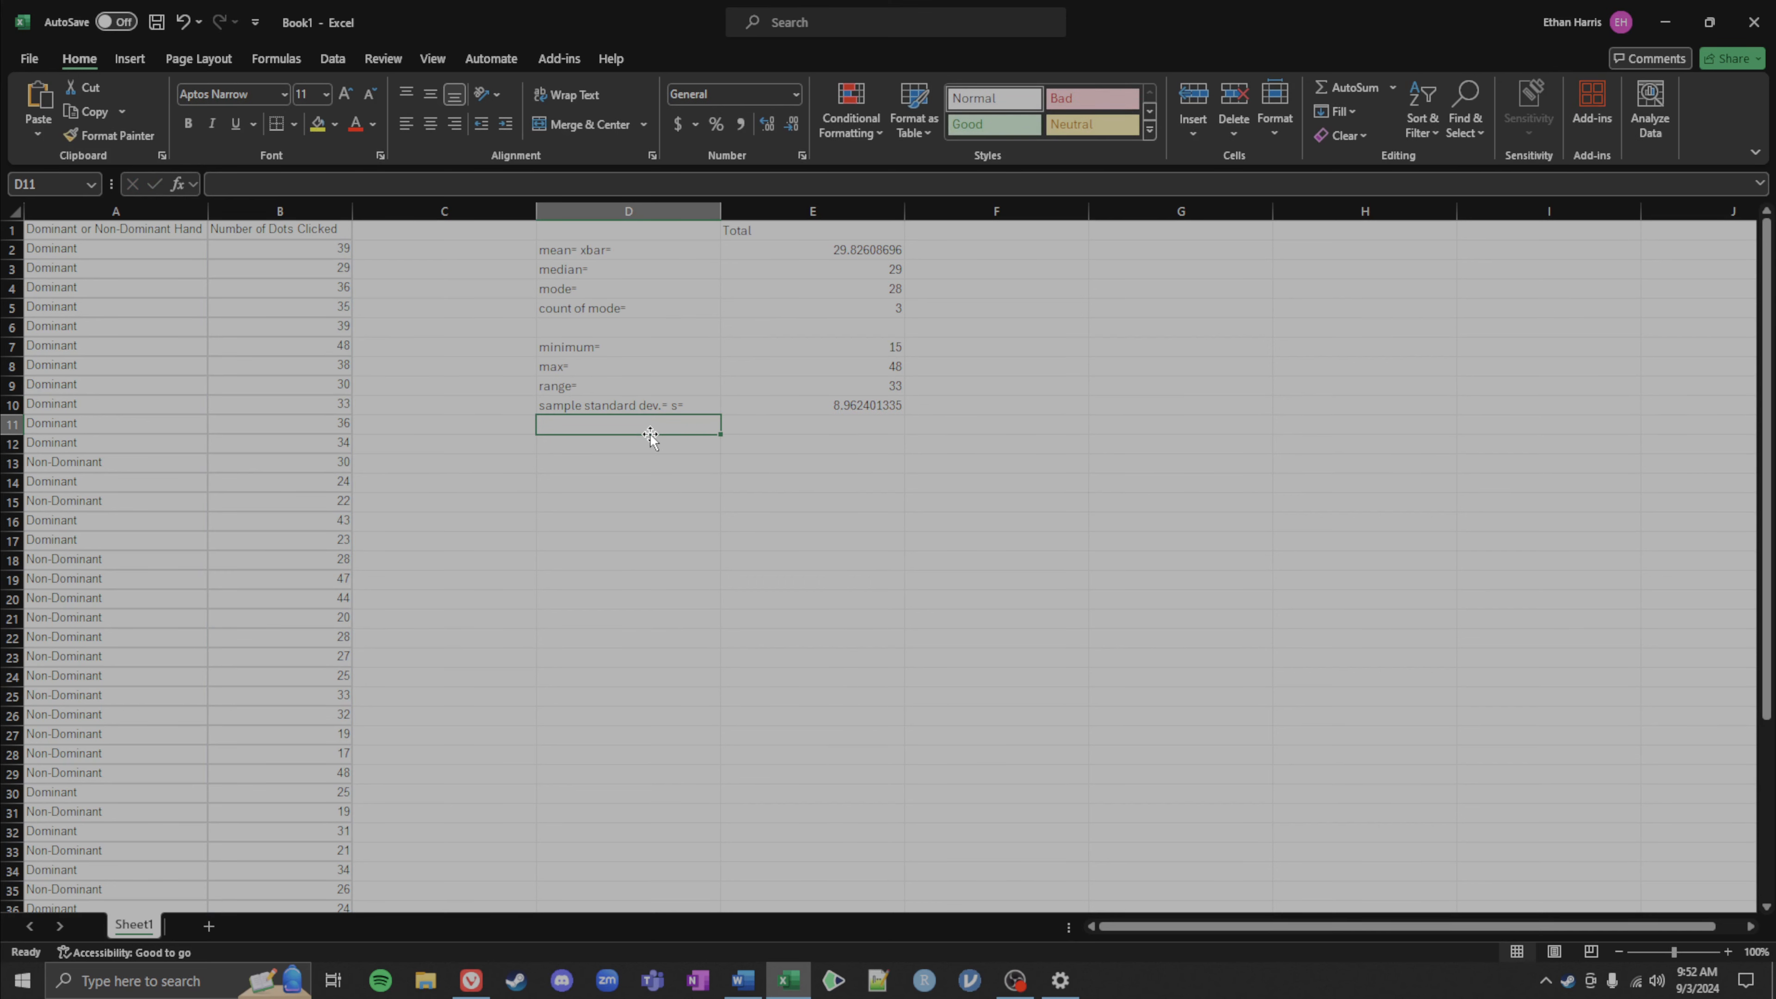
Step: Label cell D11 as sample variance= s^2= for the next statistic
text(sampe)
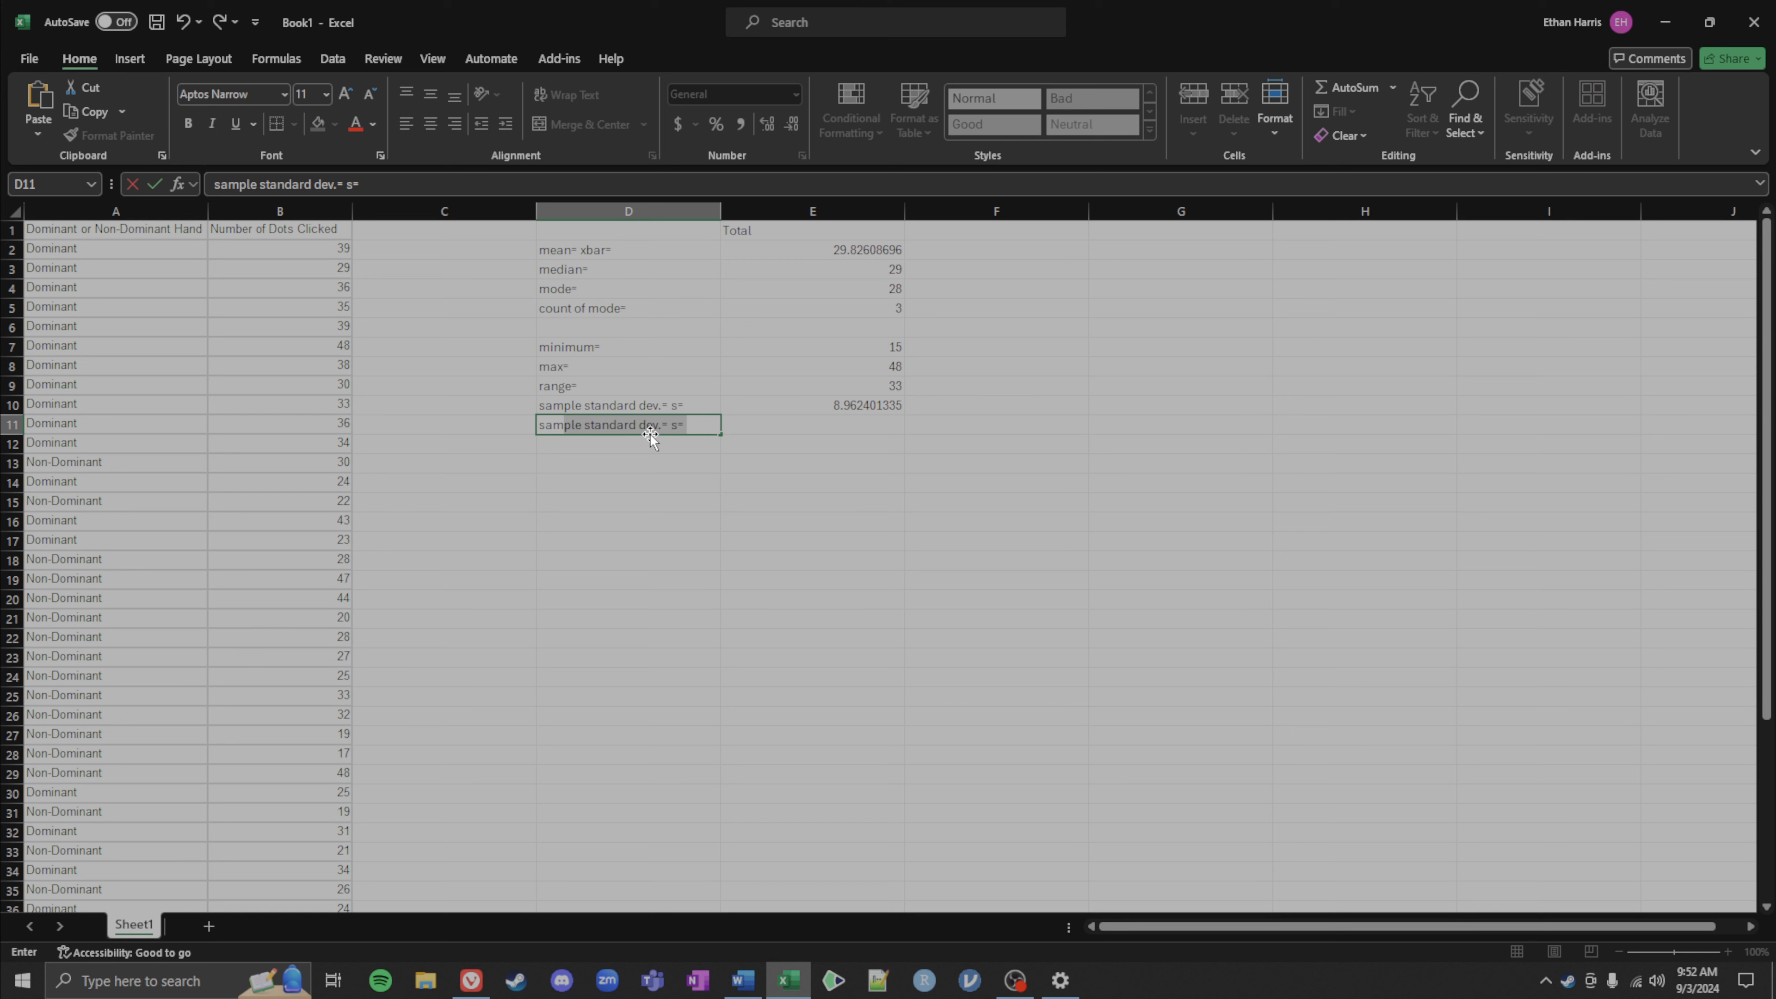
text(le variance)
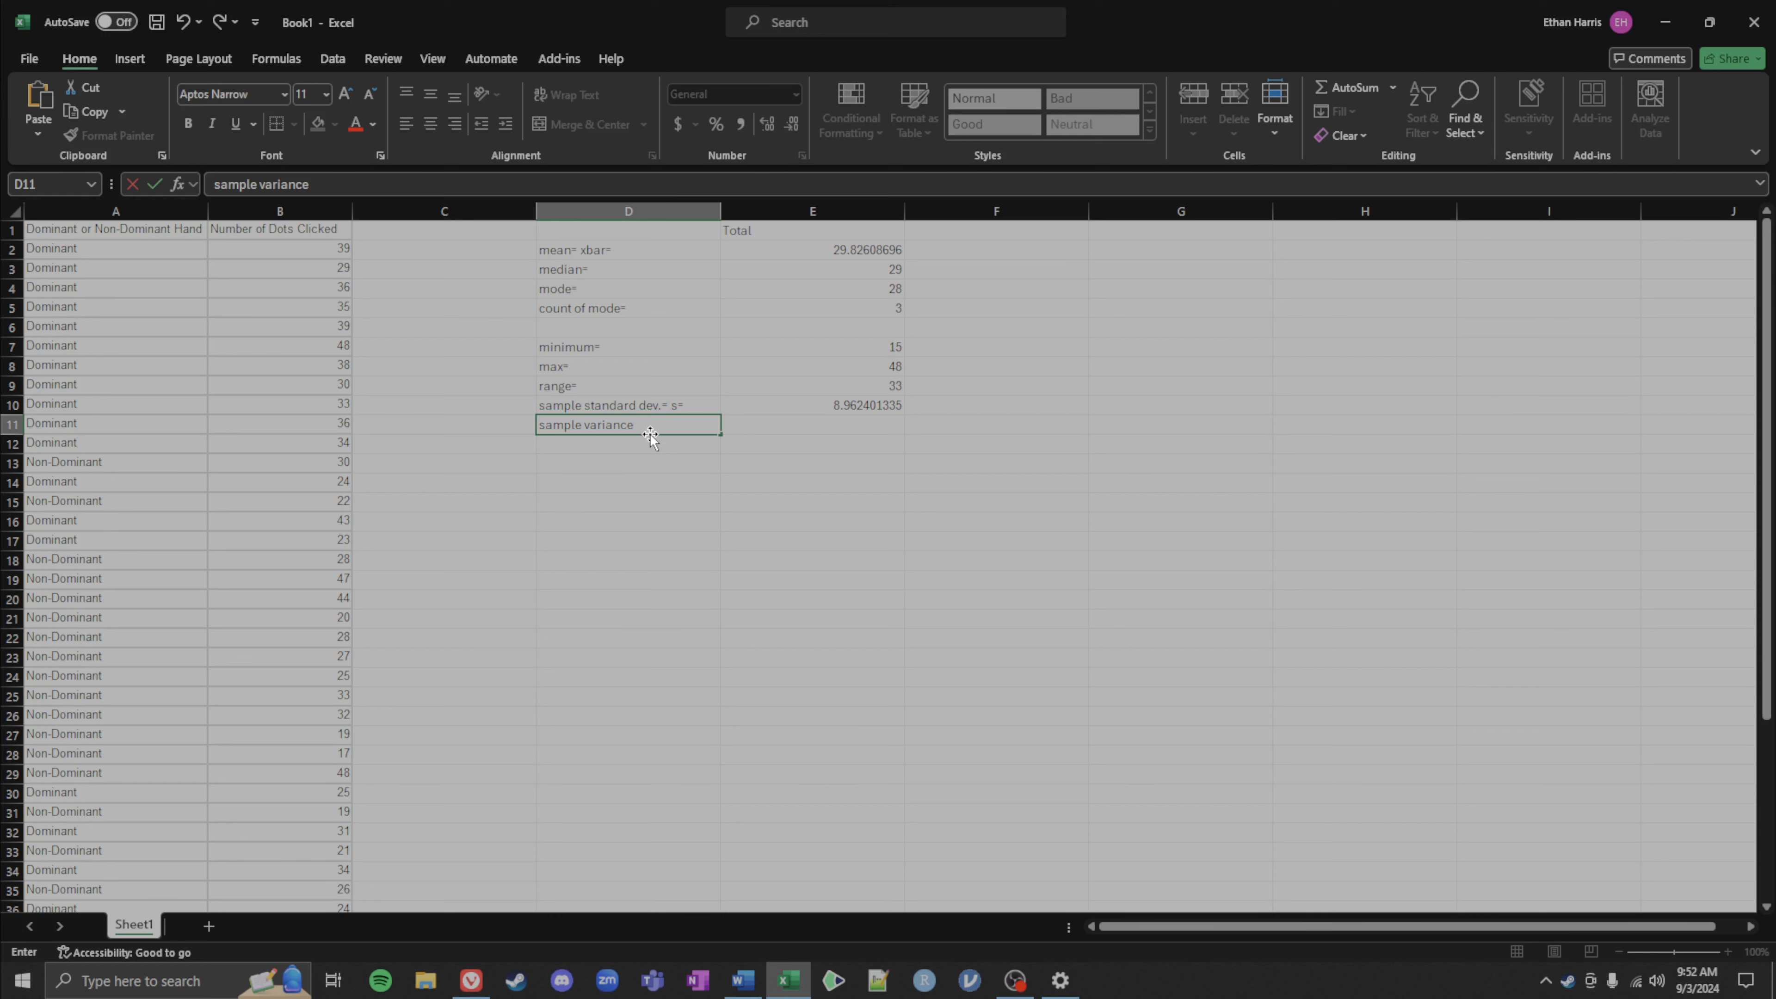
text(= s^2=)
key(Tab)
Step: Enter a formula in E11 squaring the sample standard deviation in E10
text(=)
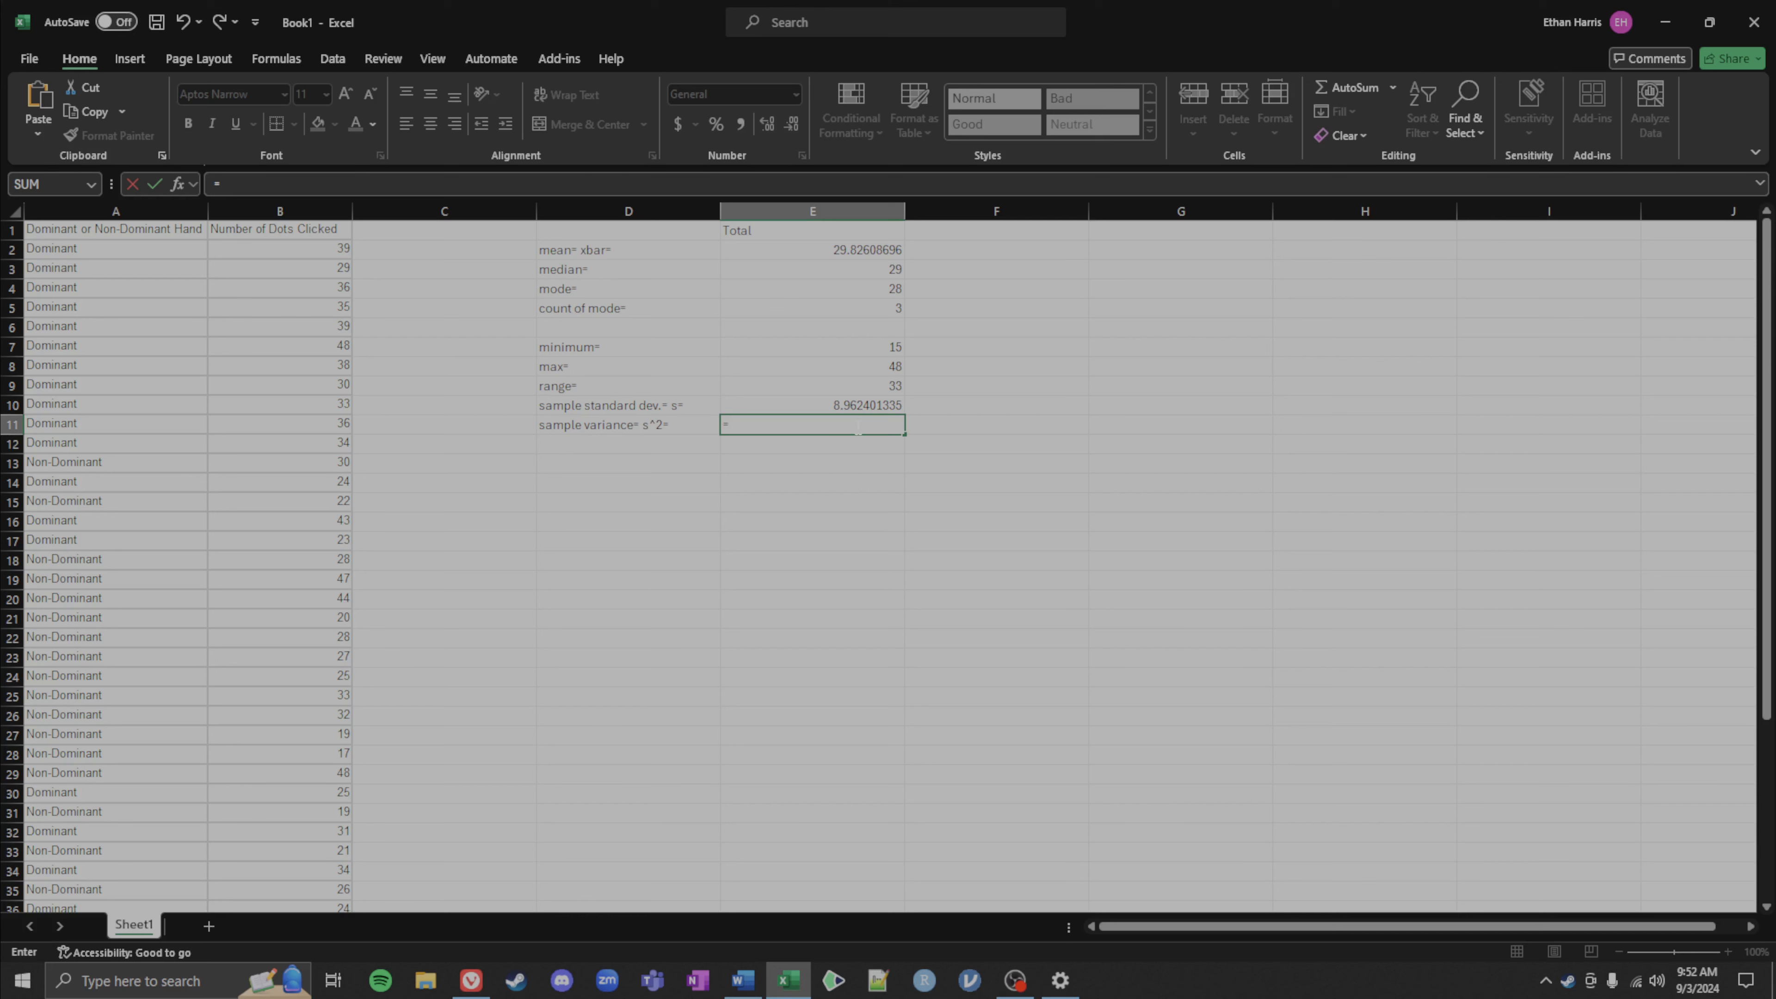
click(842, 405)
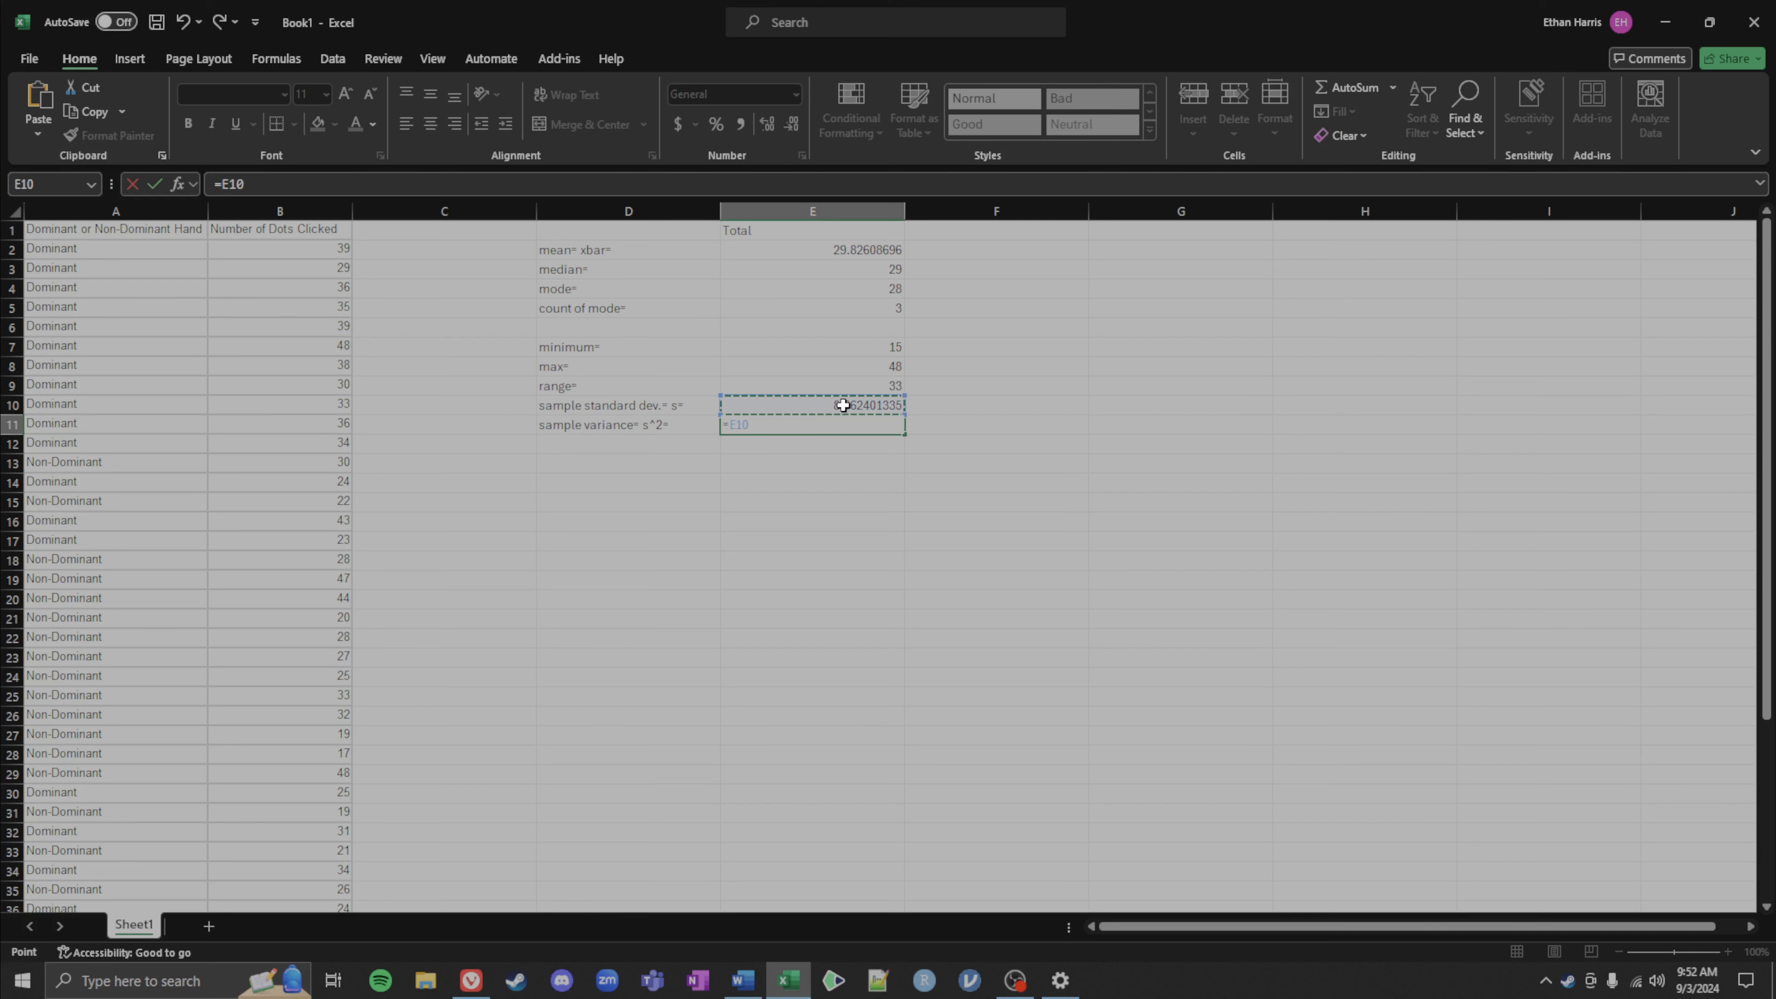
text(^2)
key(Return)
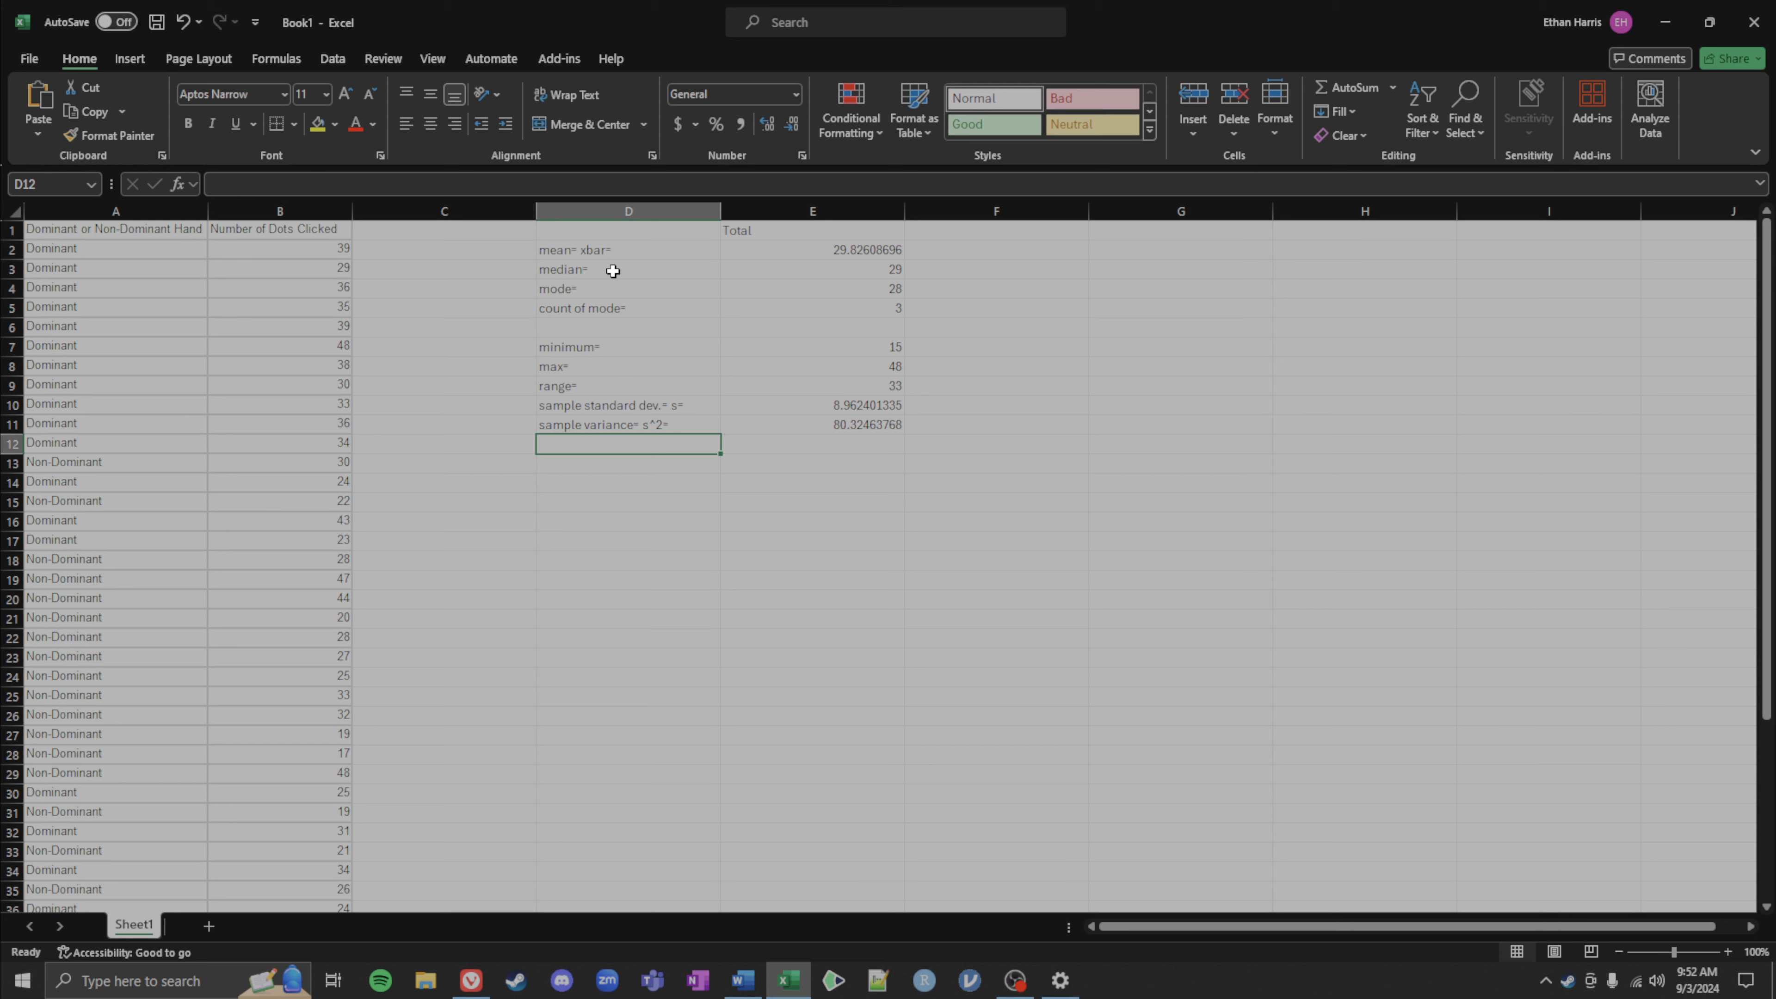
Step: Label cell D13 as count of dominant= for a new statistic
click(573, 484)
click(571, 462)
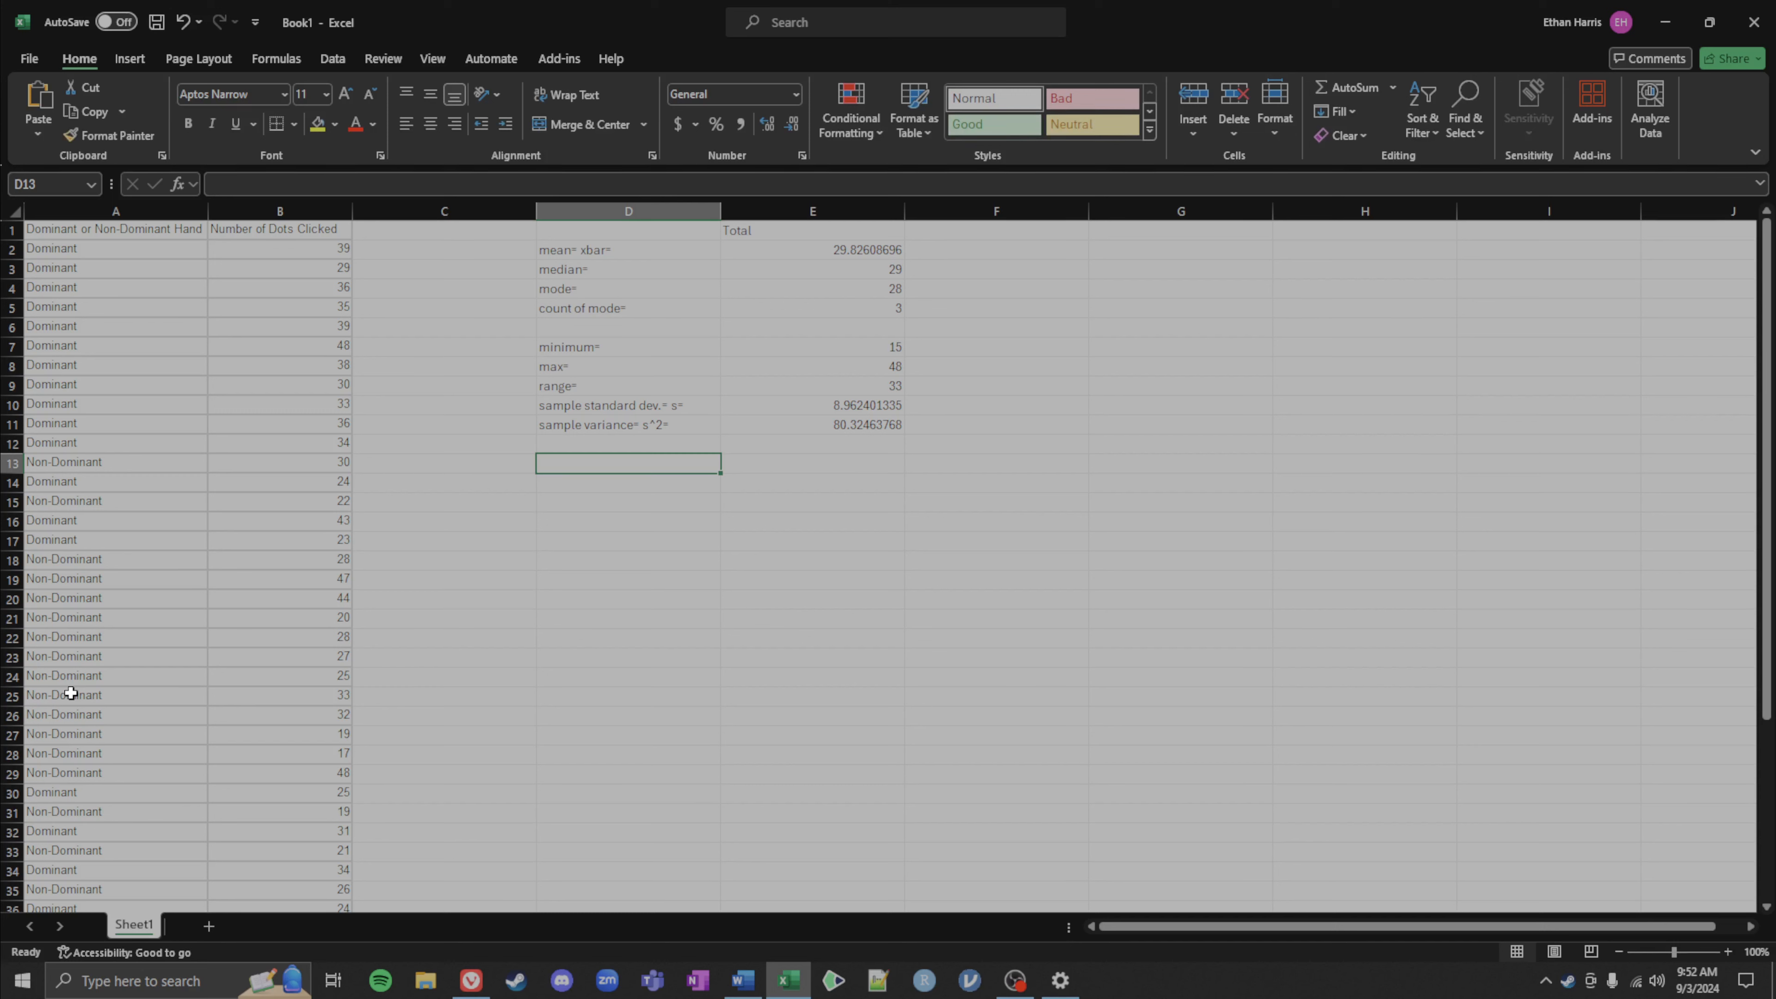
text(p)
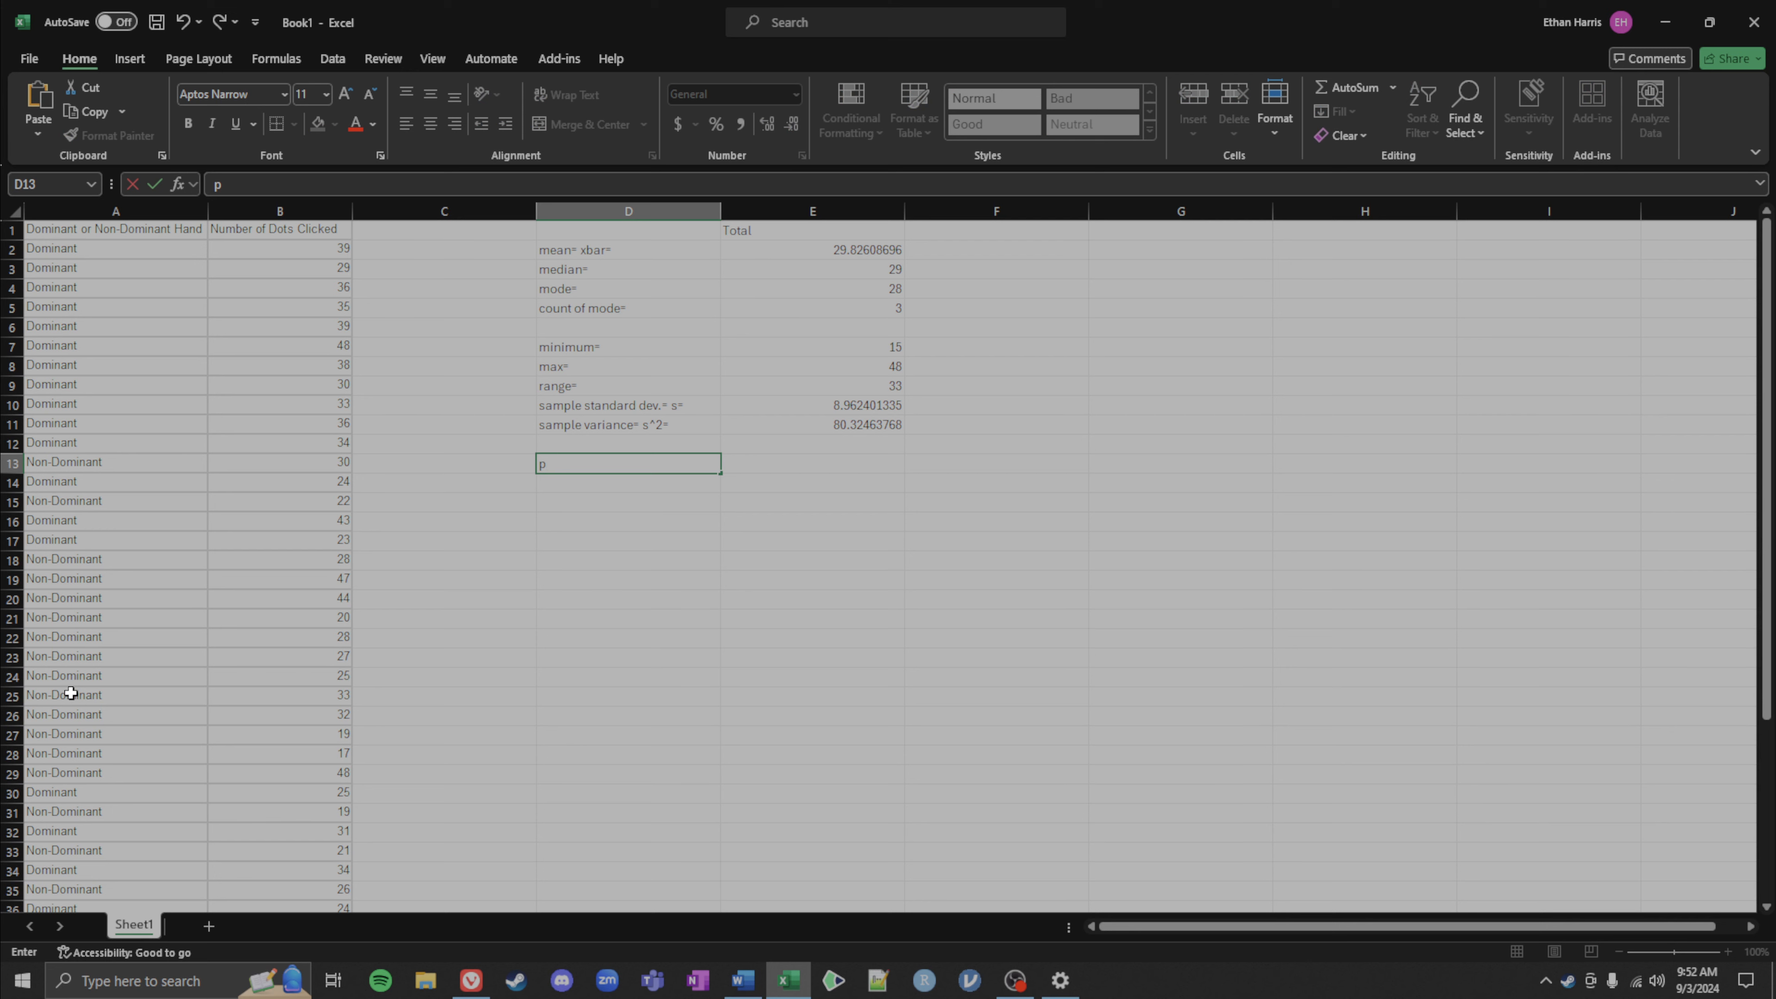
key(BackSpace)
text(count of dominant=)
key(Tab)
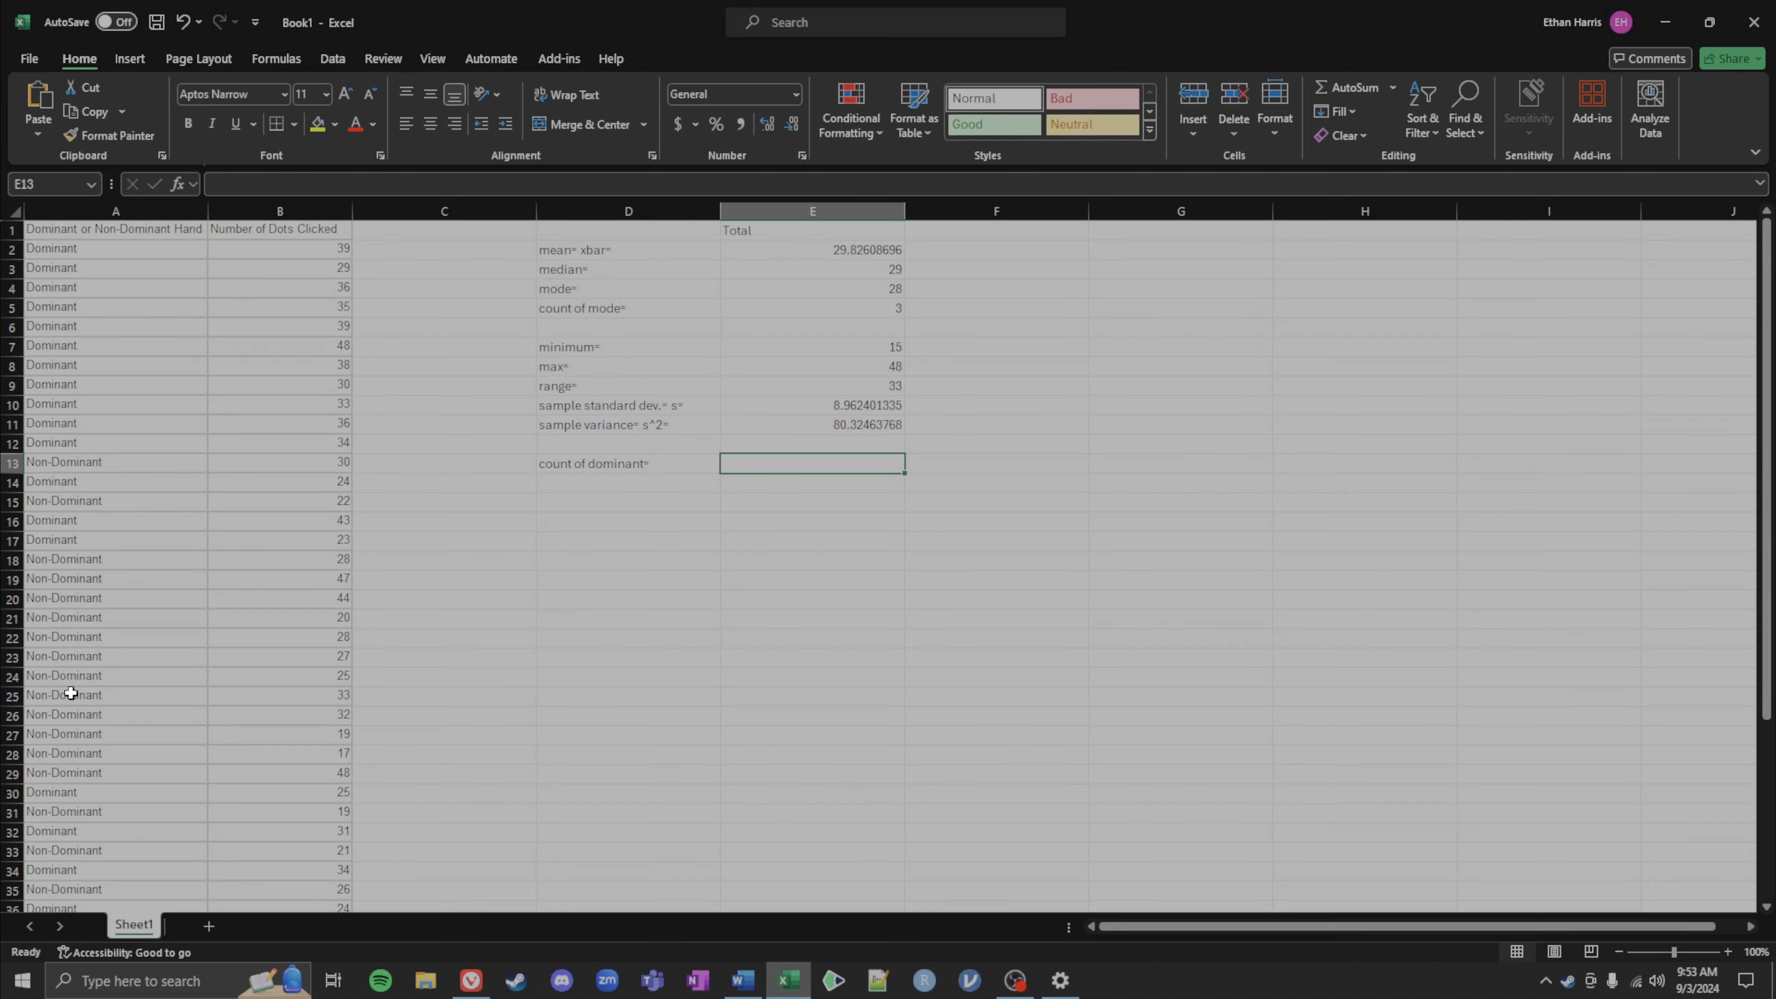
Step: Enter a COUNTIF formula in E13 counting cells in A2:A47 that match A2
text(=)
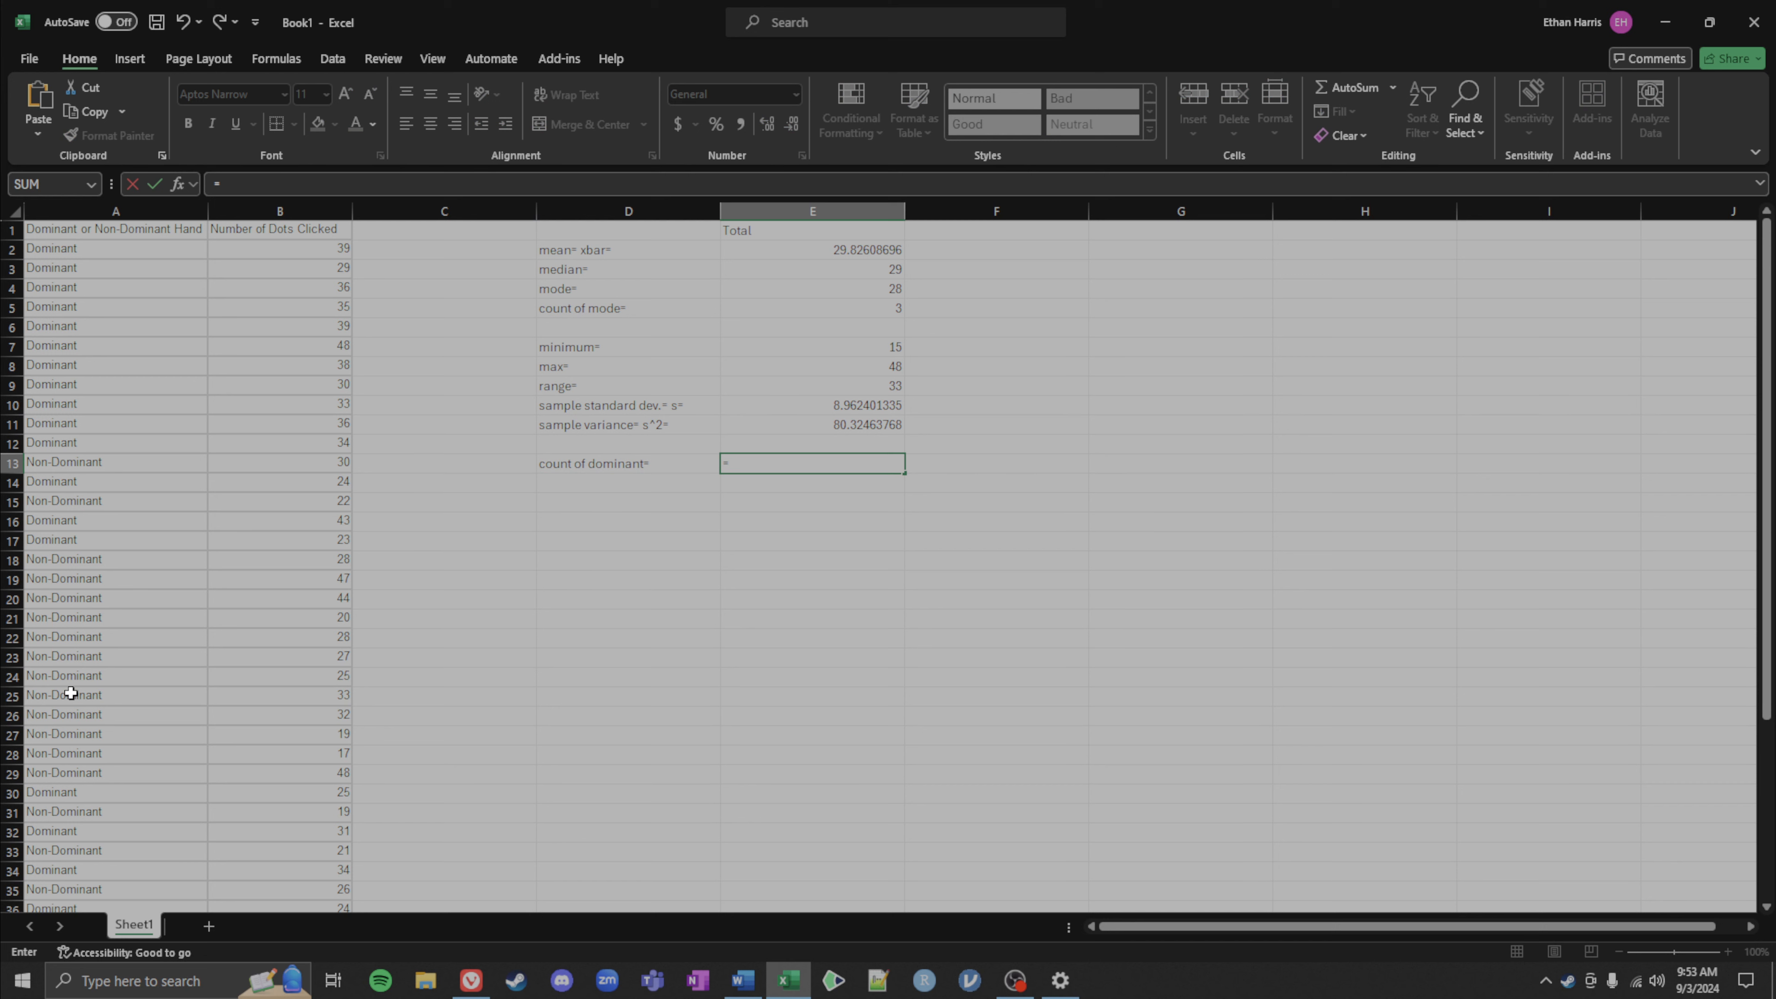
text(countif)
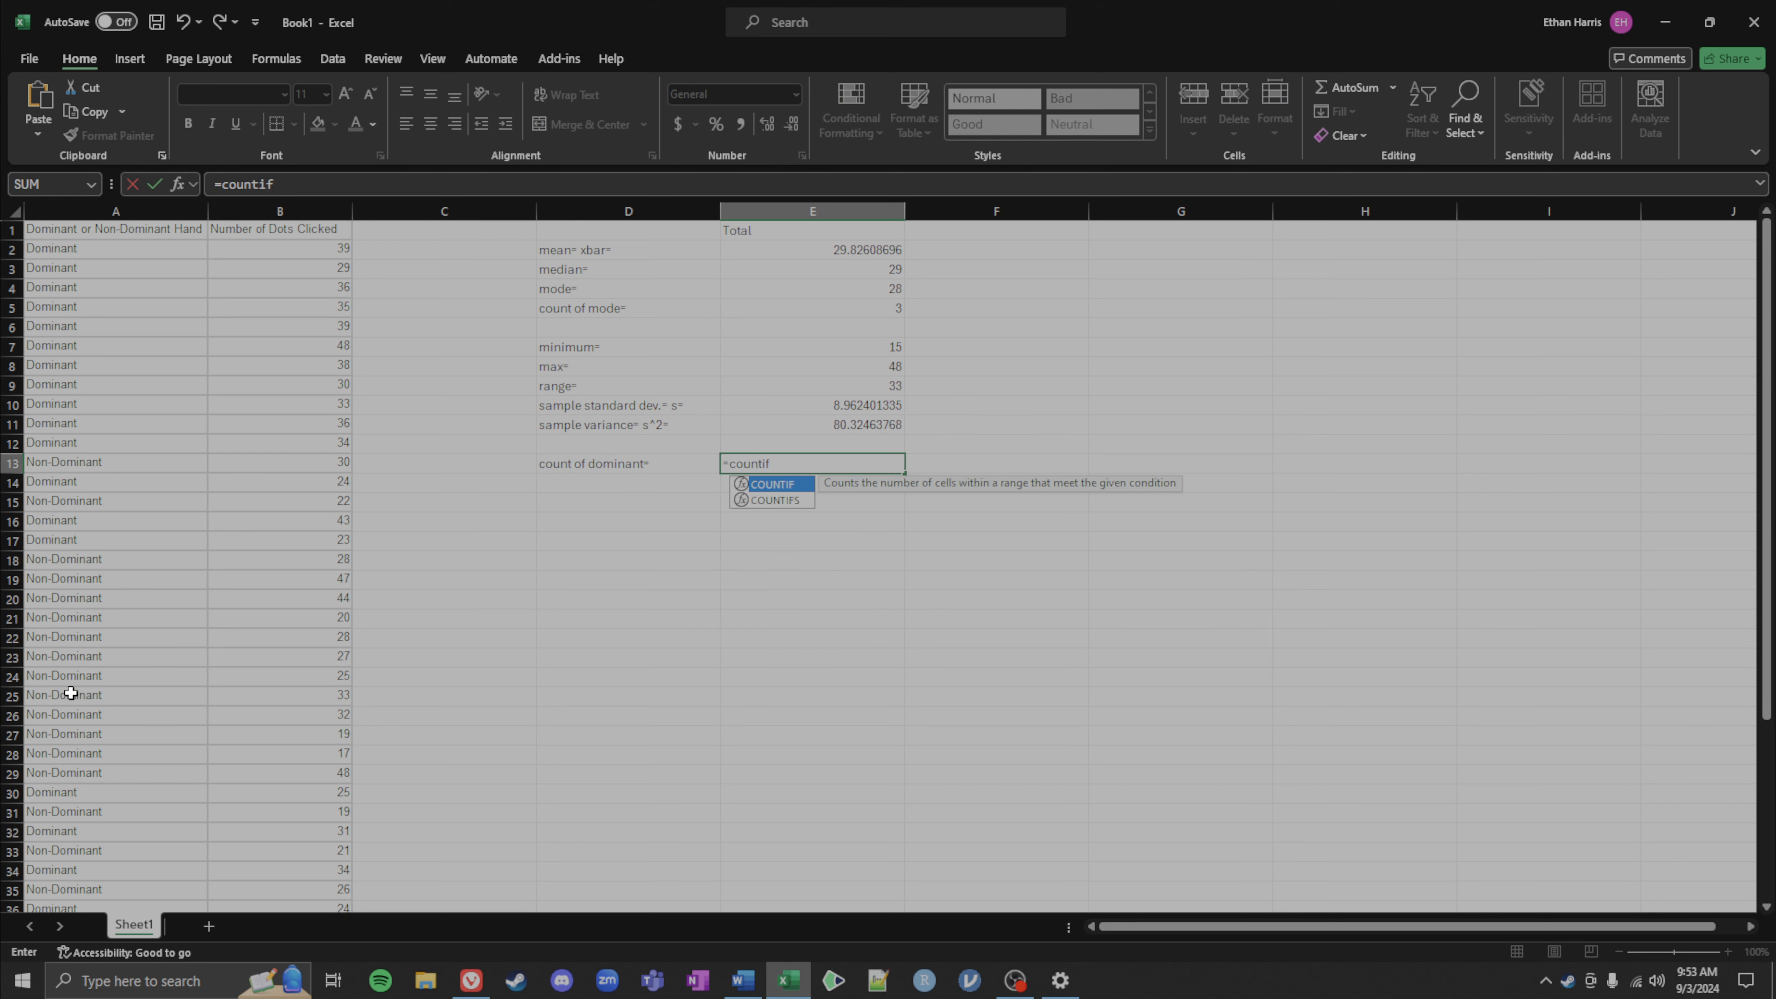
text(()
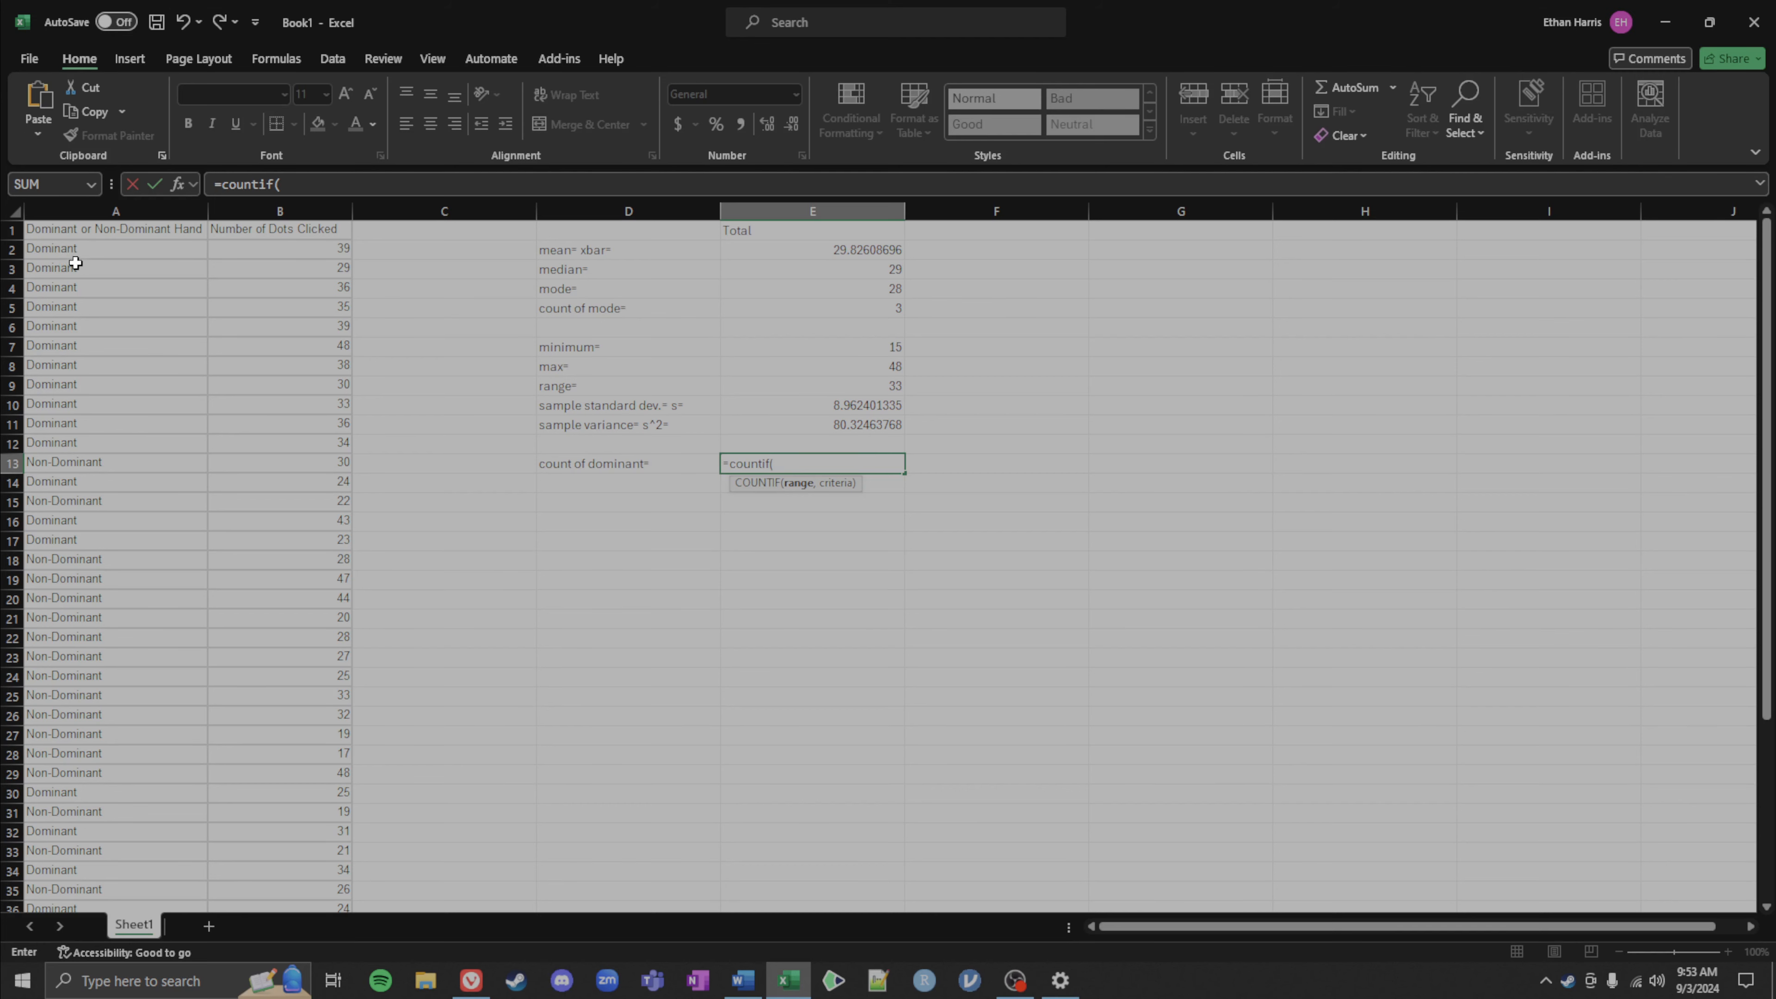
drag(71, 250, 89, 404)
key(ctrl+shift+Down)
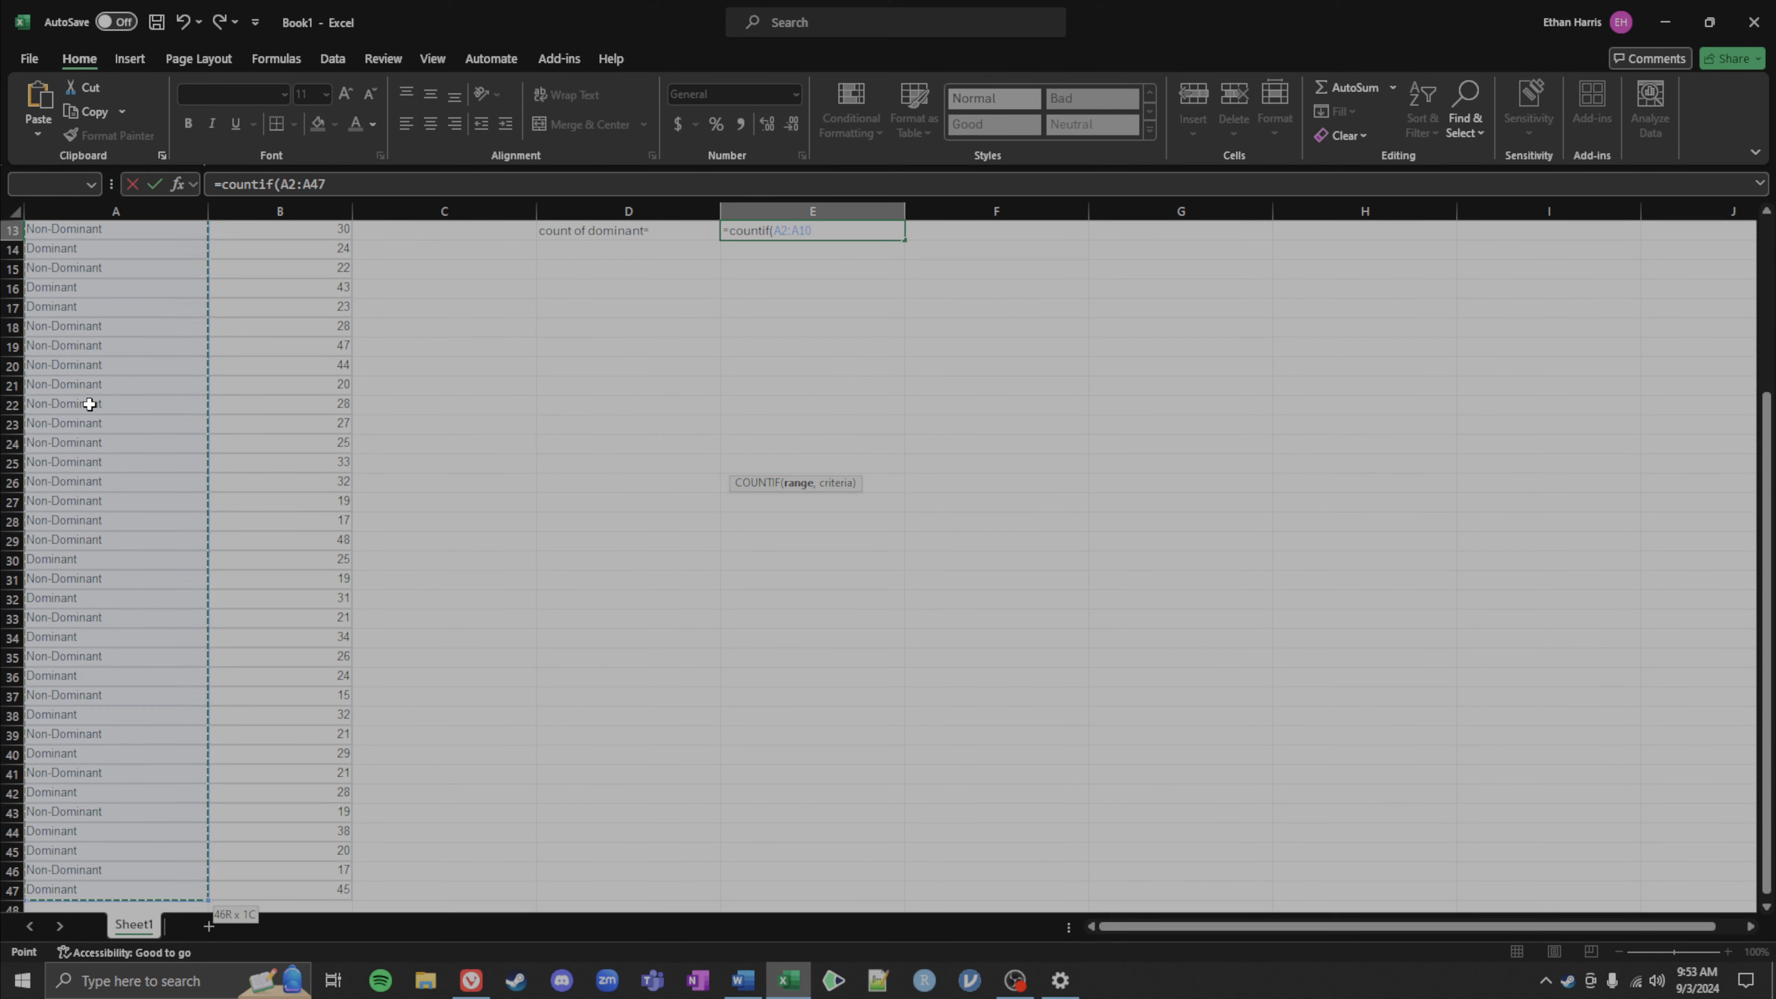
scroll(116, 379, up, 4)
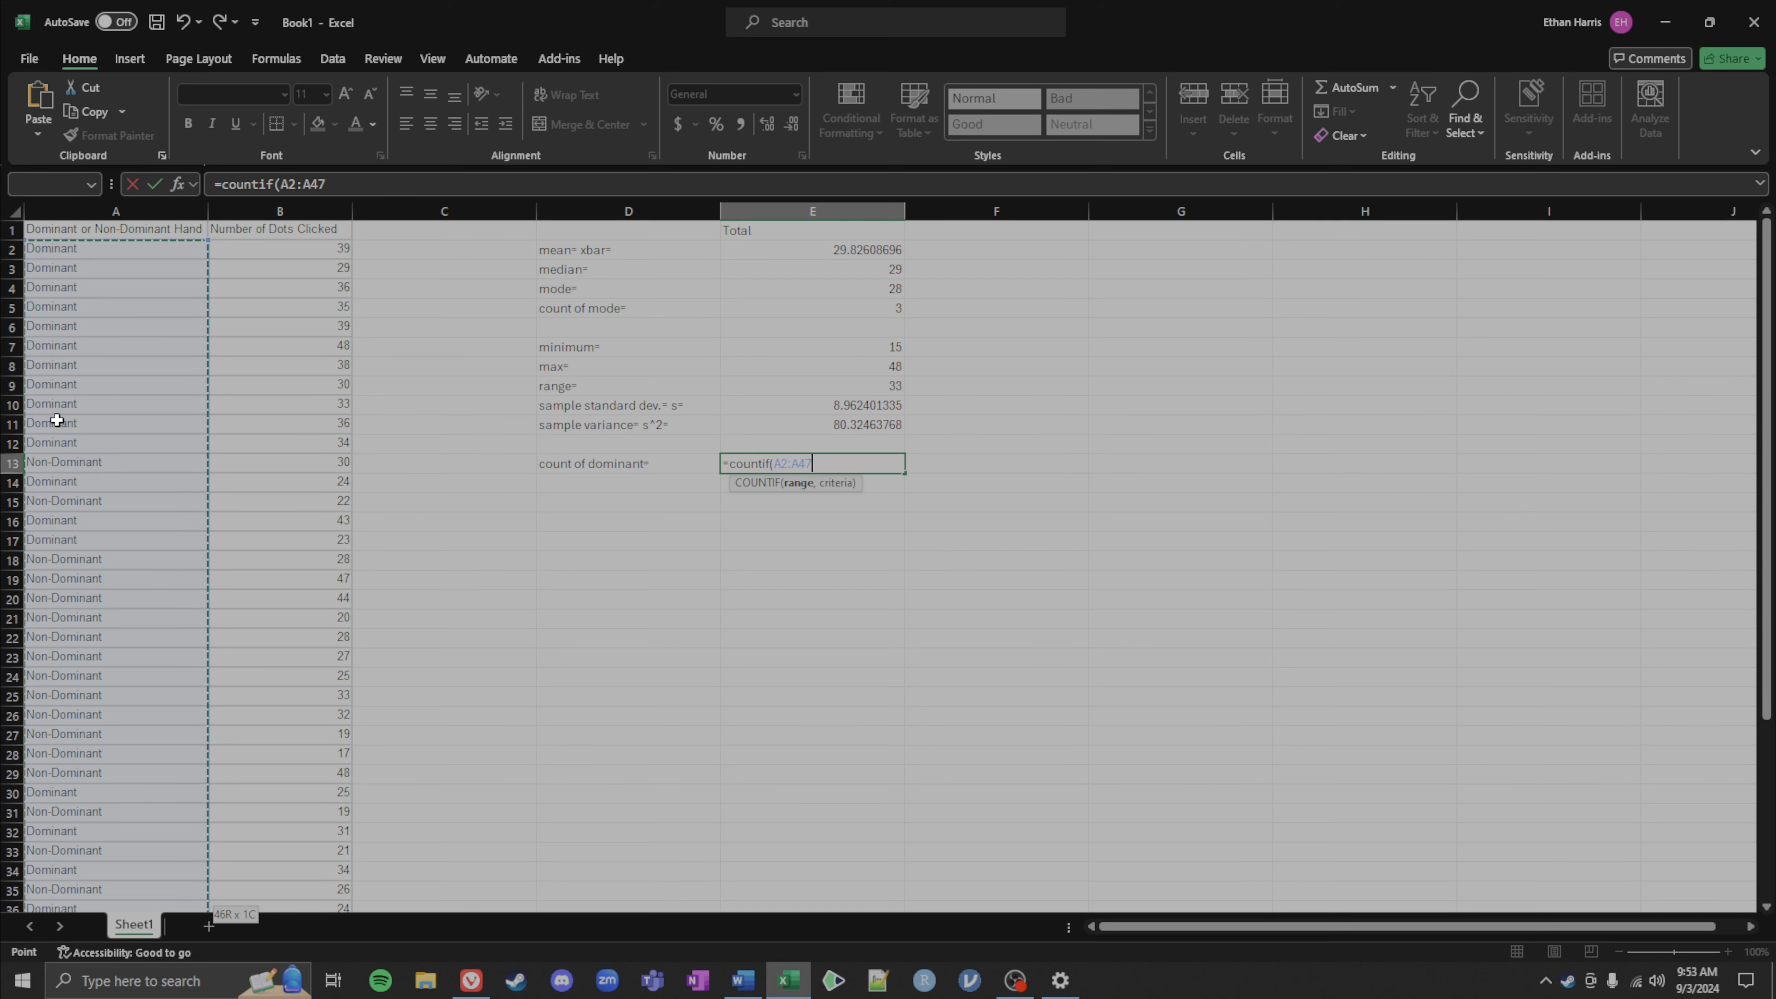
text(,)
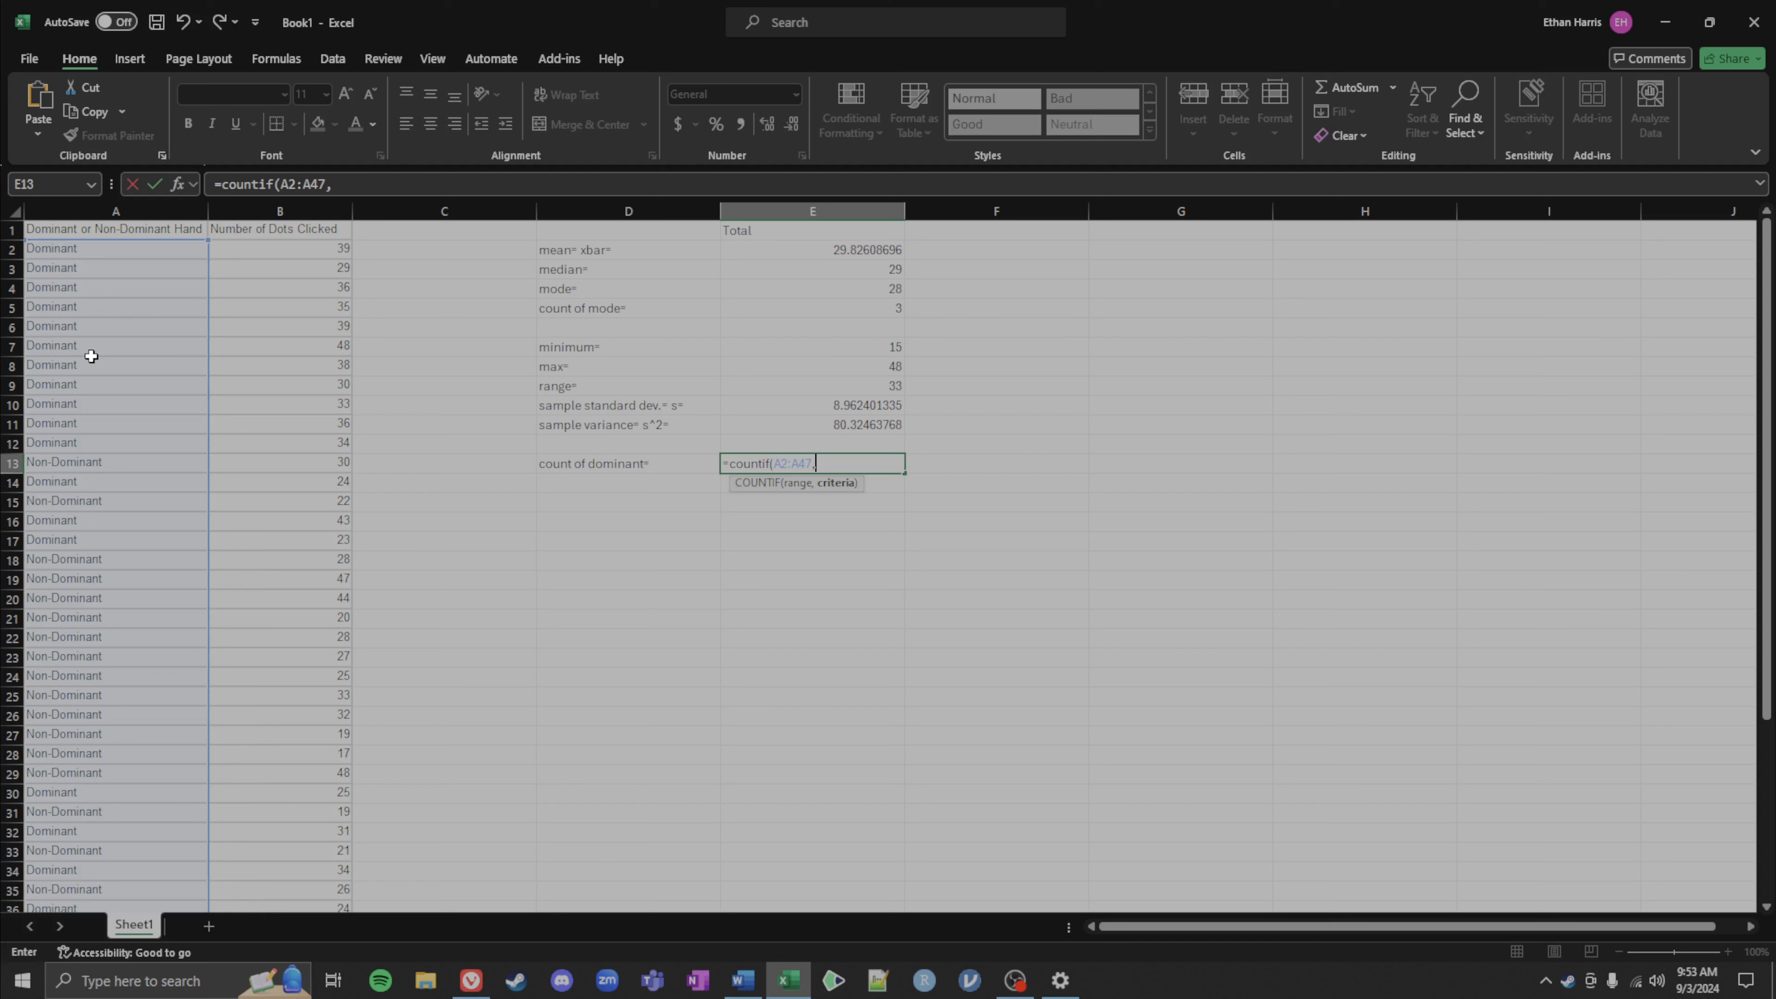
click(80, 253)
text())
key(Return)
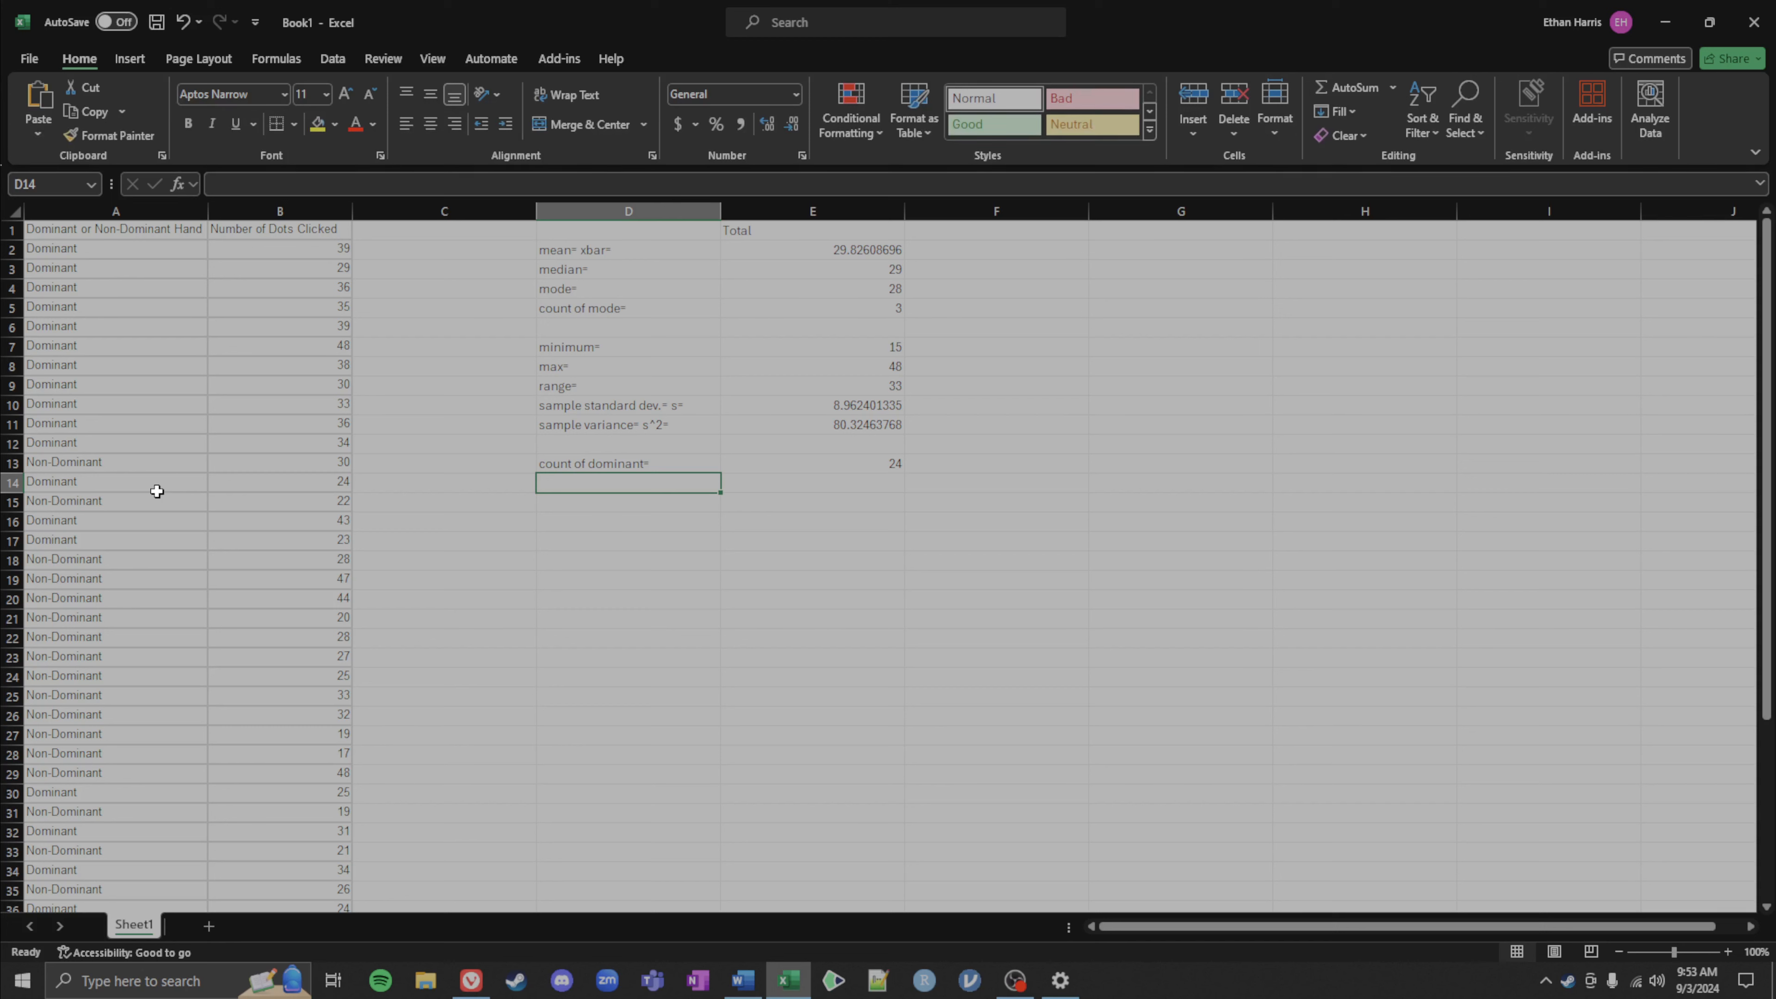
Step: Label cell D14 as count of non-dominant= for the next statistic
text(count)
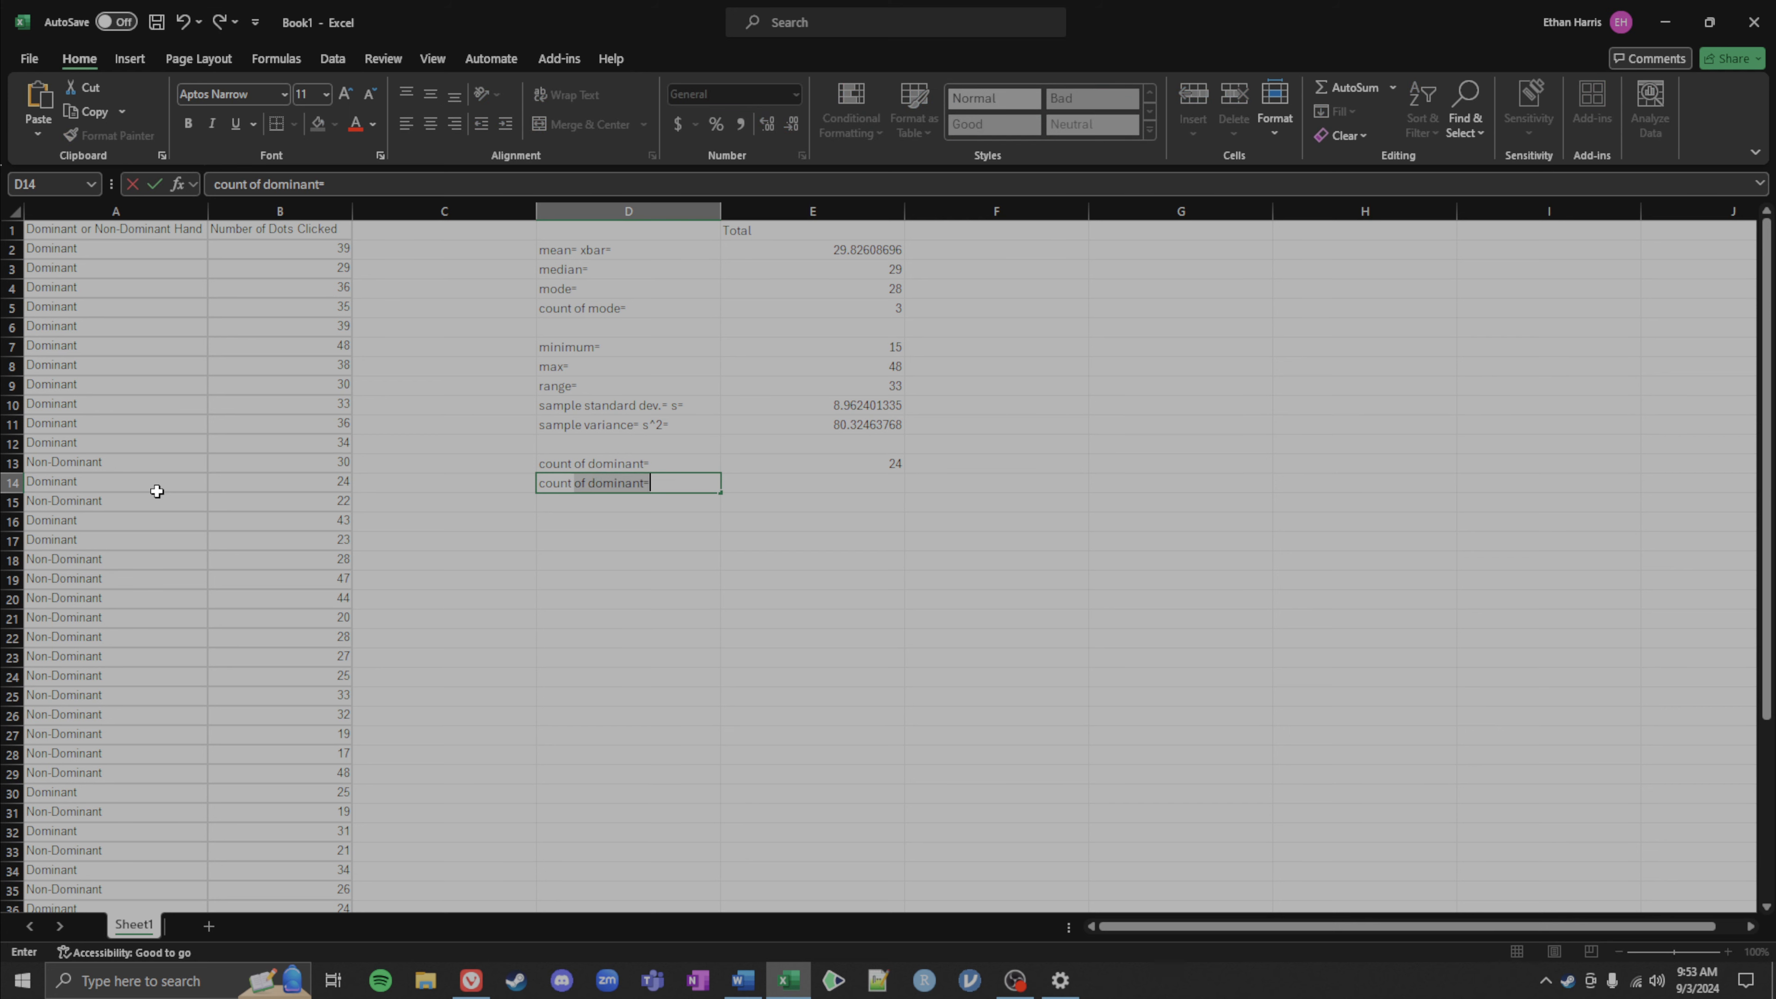
text( of non)
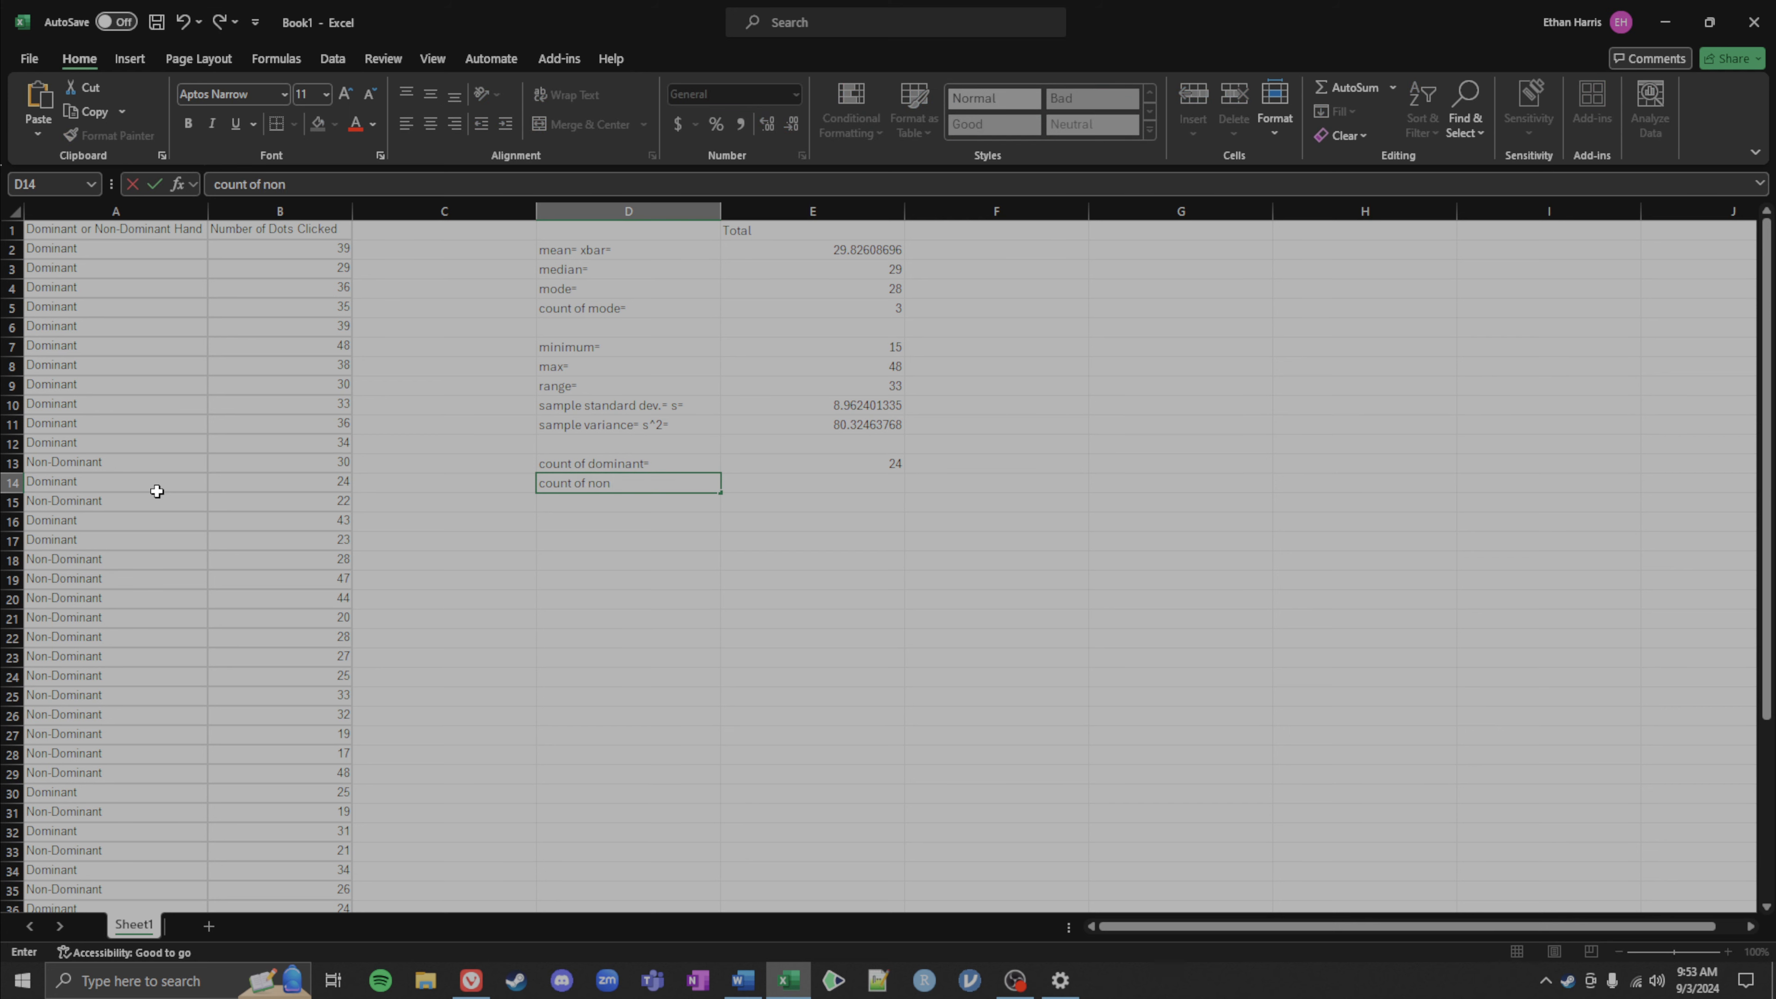
text(-dominant=)
key(Tab)
text(=)
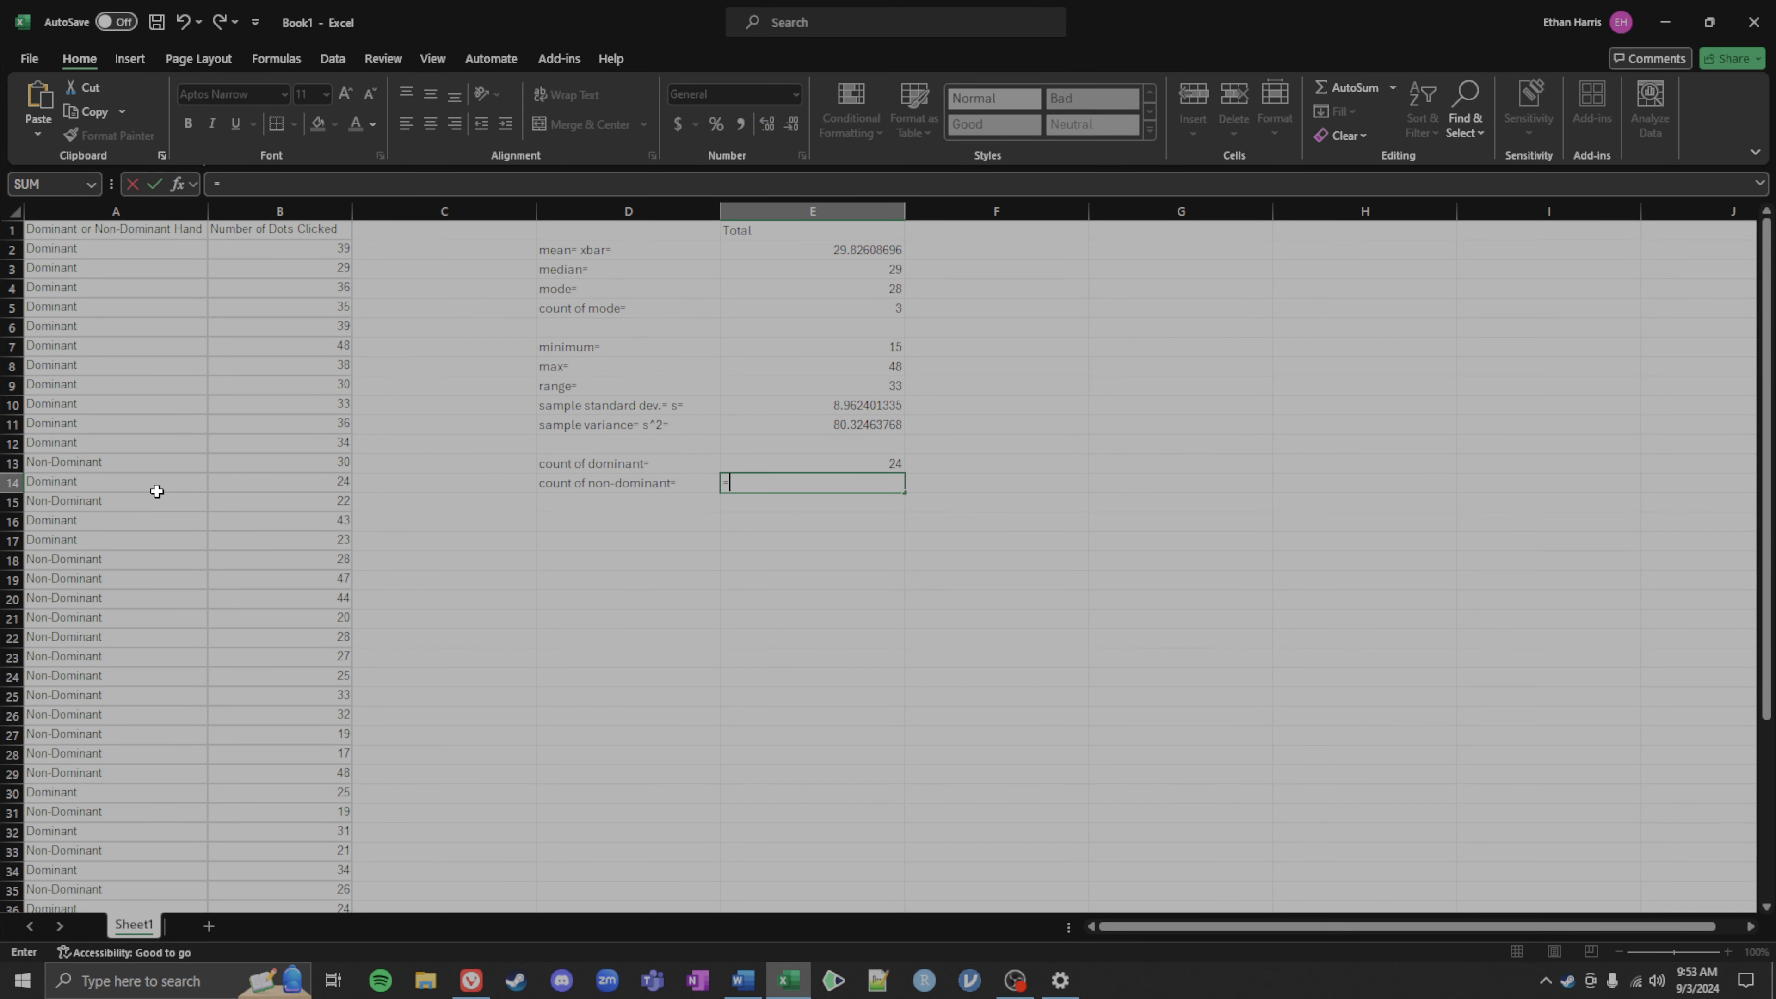
Step: Enter a COUNTIF formula in E14 counting cells in A2:A47 that match A13, reusing the formula from E13
key(BackSpace)
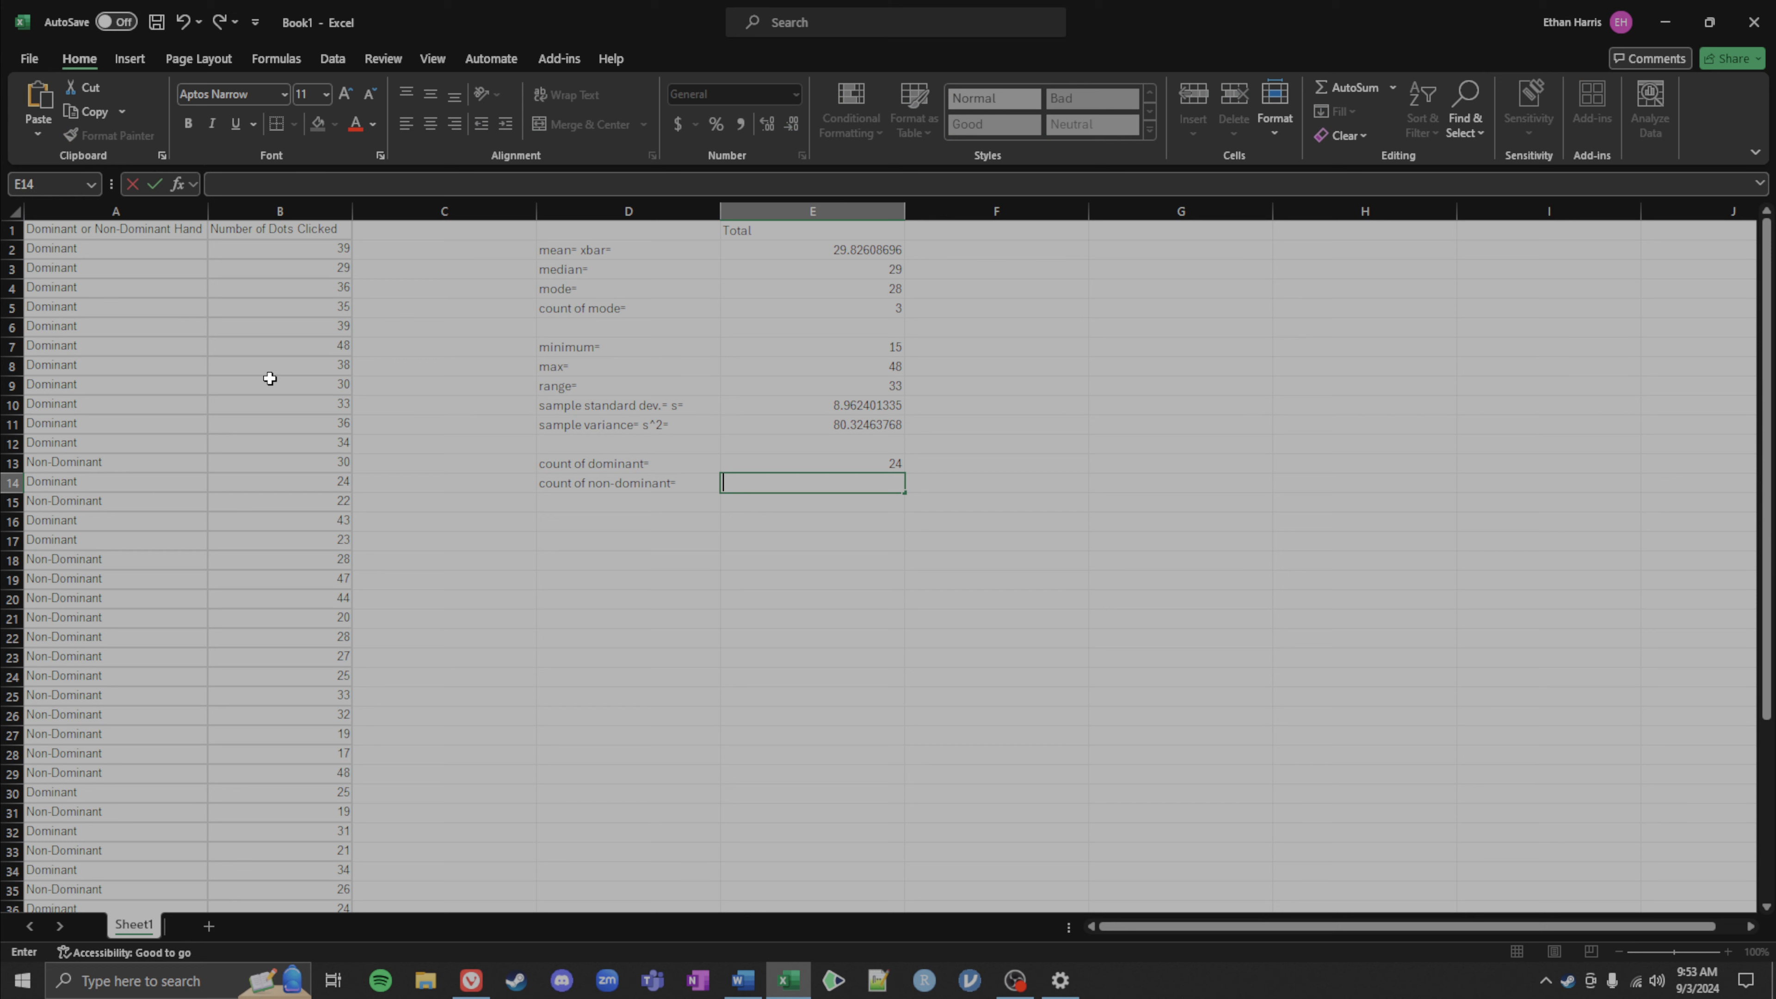
double_click(750, 463)
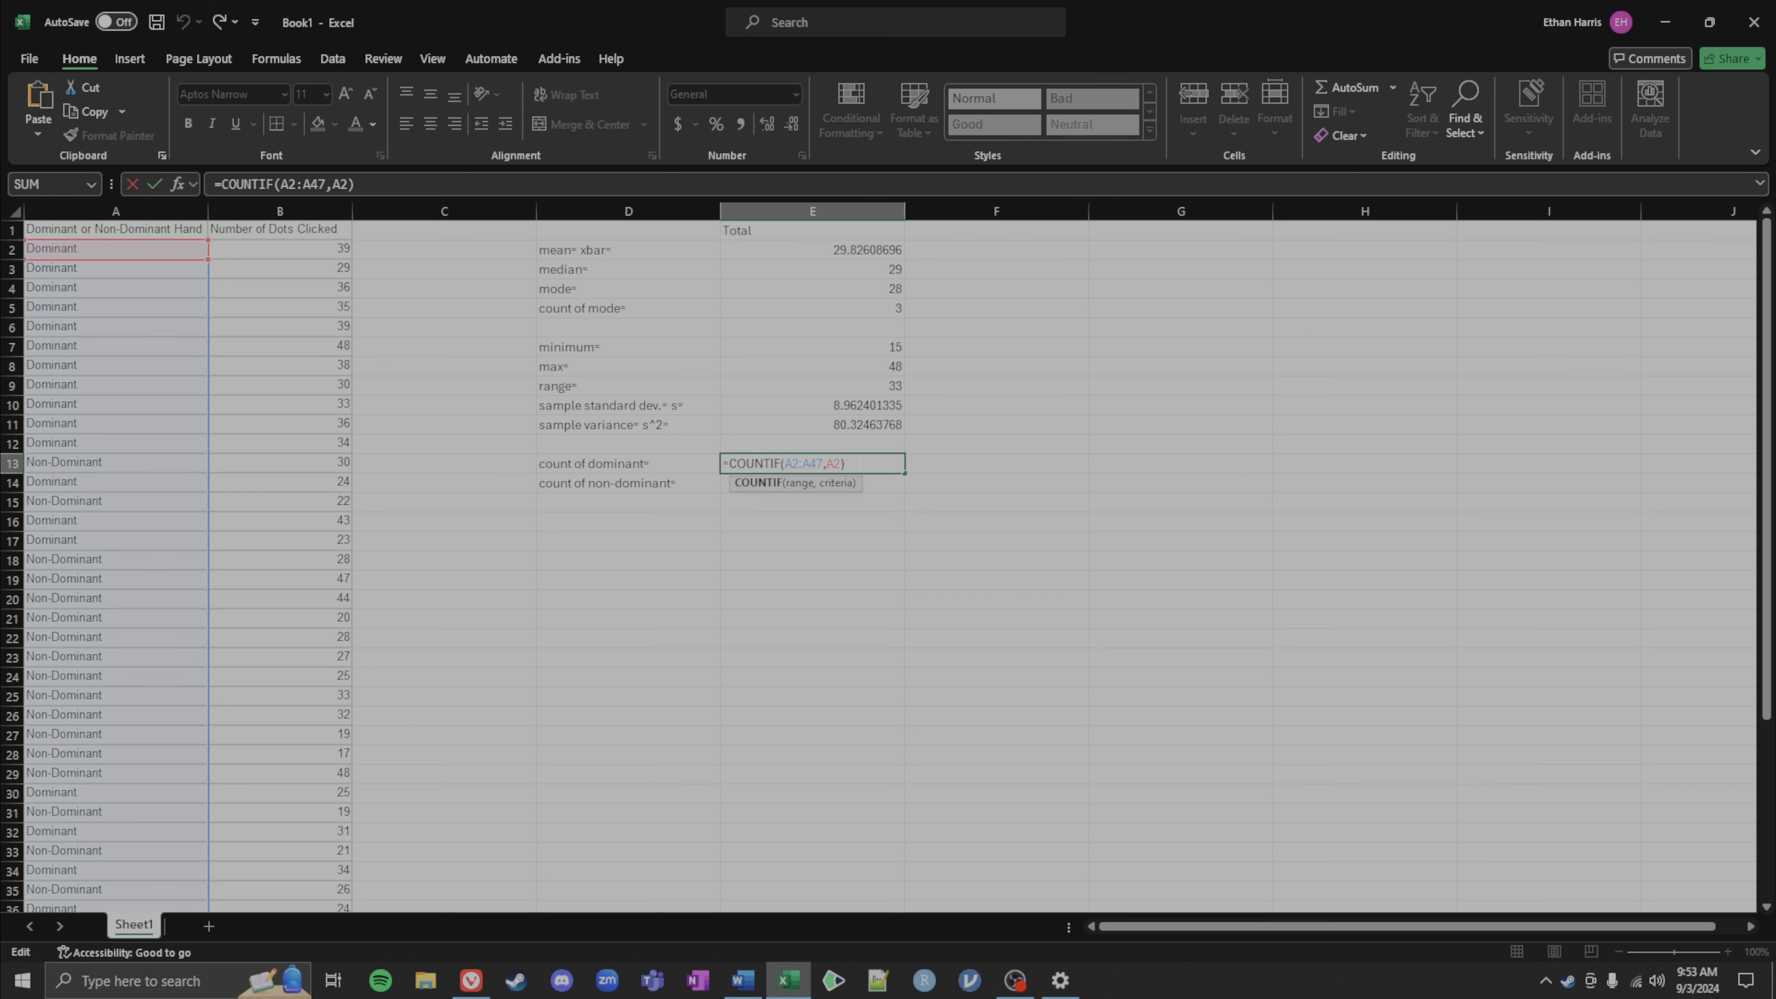
drag(848, 463, 704, 460)
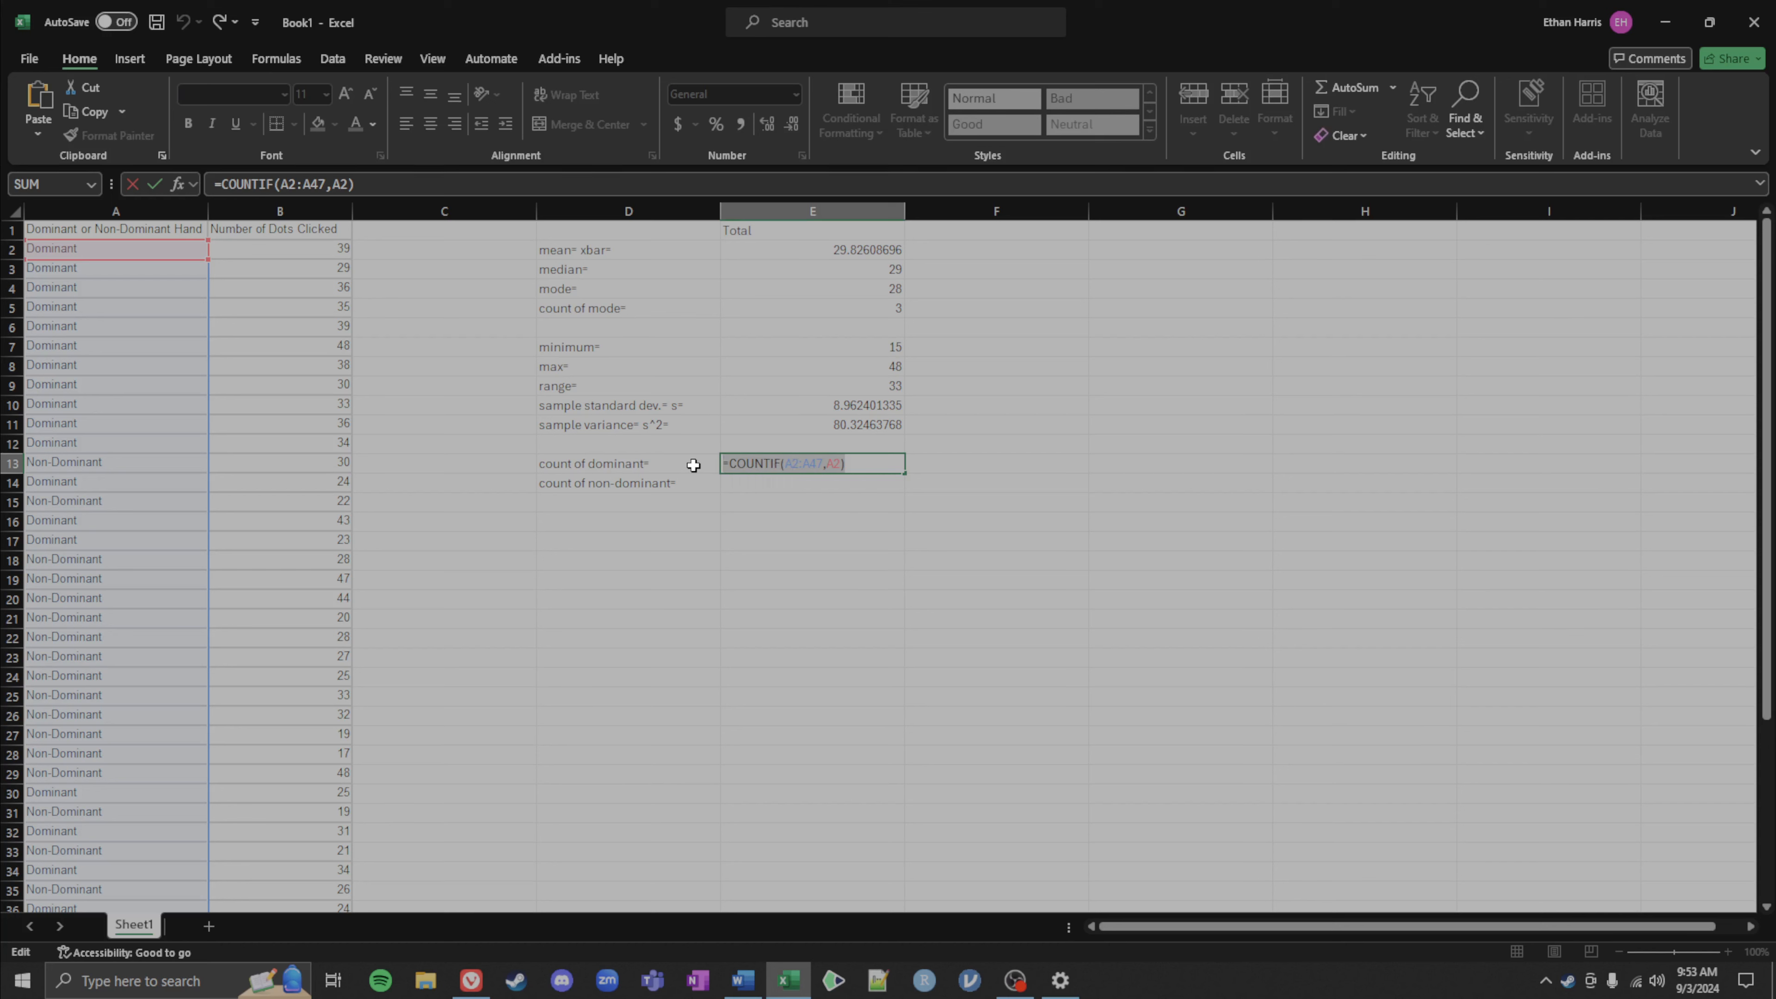
key(ctrl+c)
key(Escape)
double_click(792, 486)
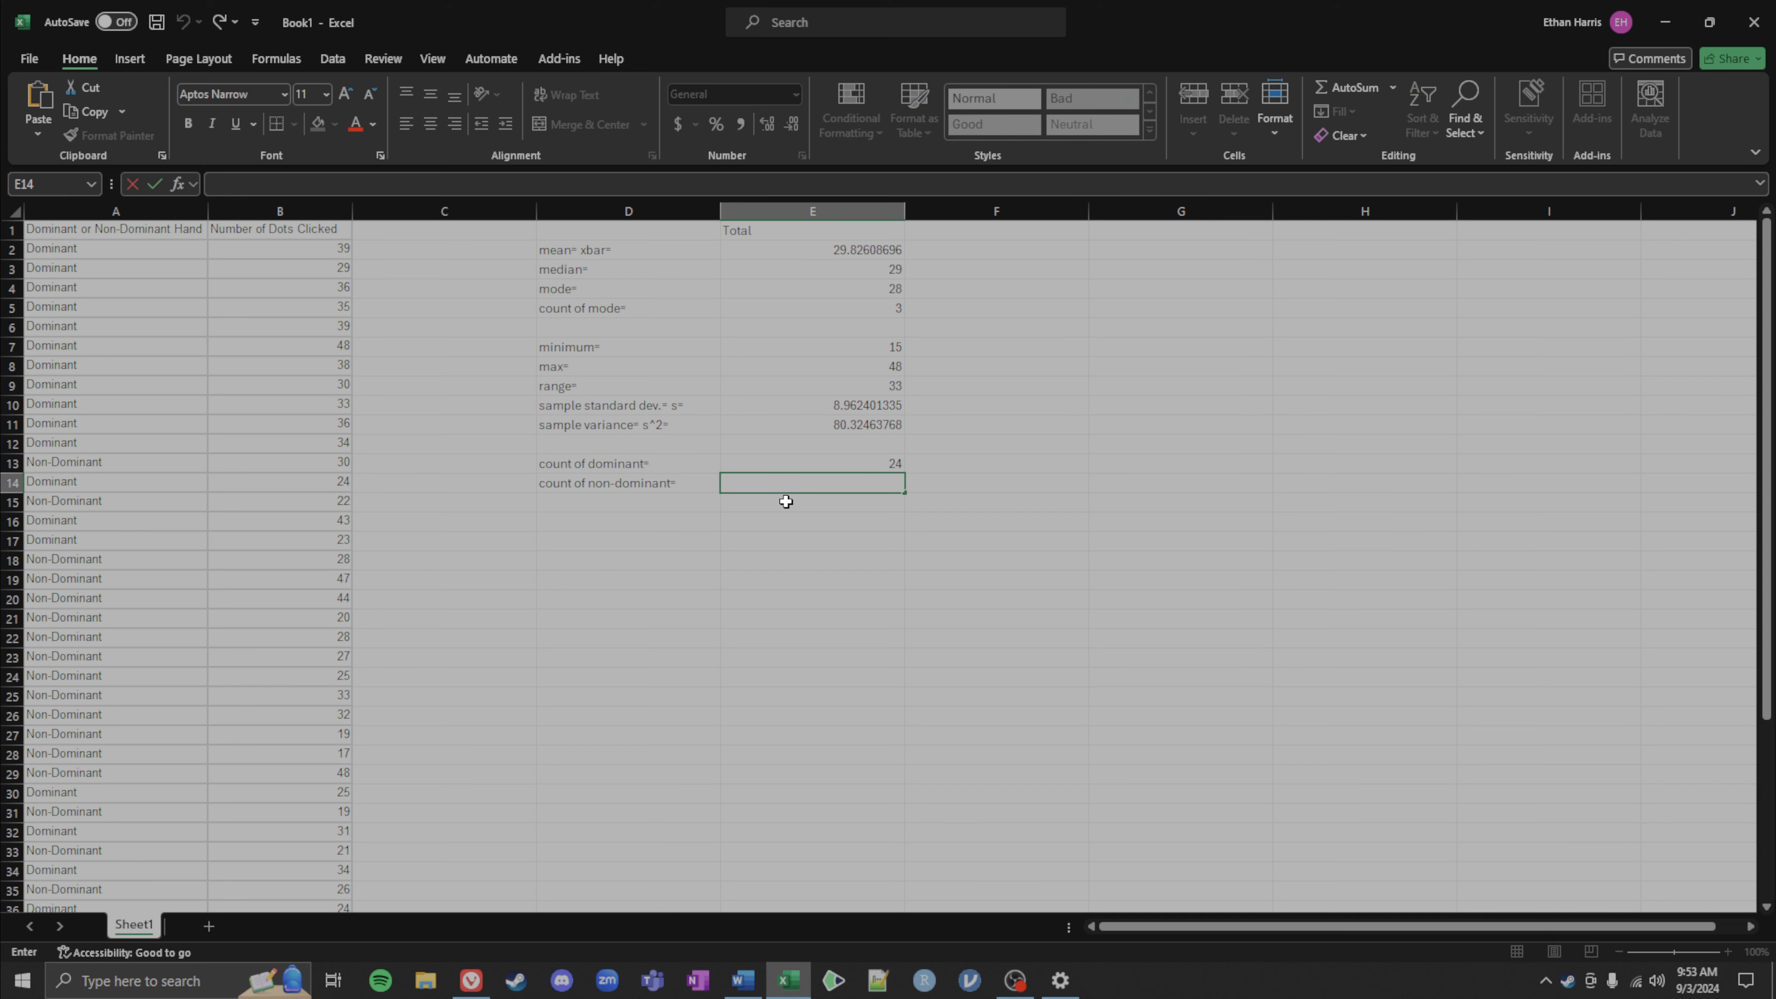
key(ctrl+v)
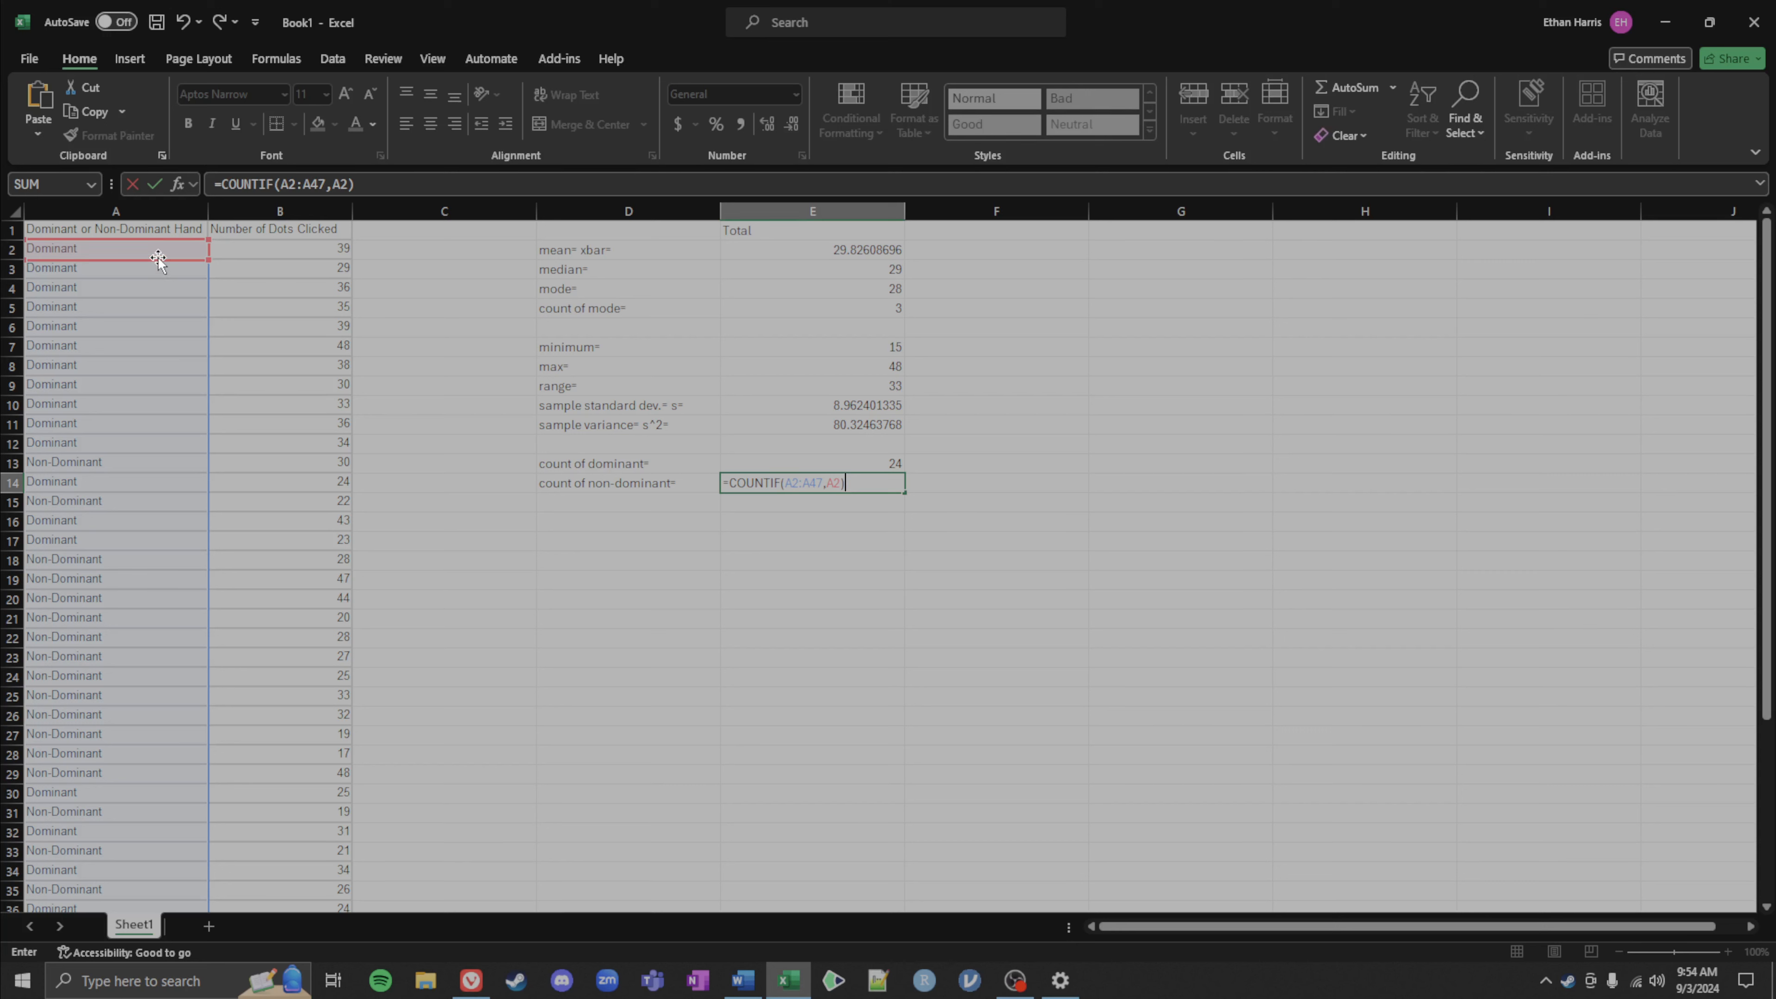
drag(158, 258, 153, 456)
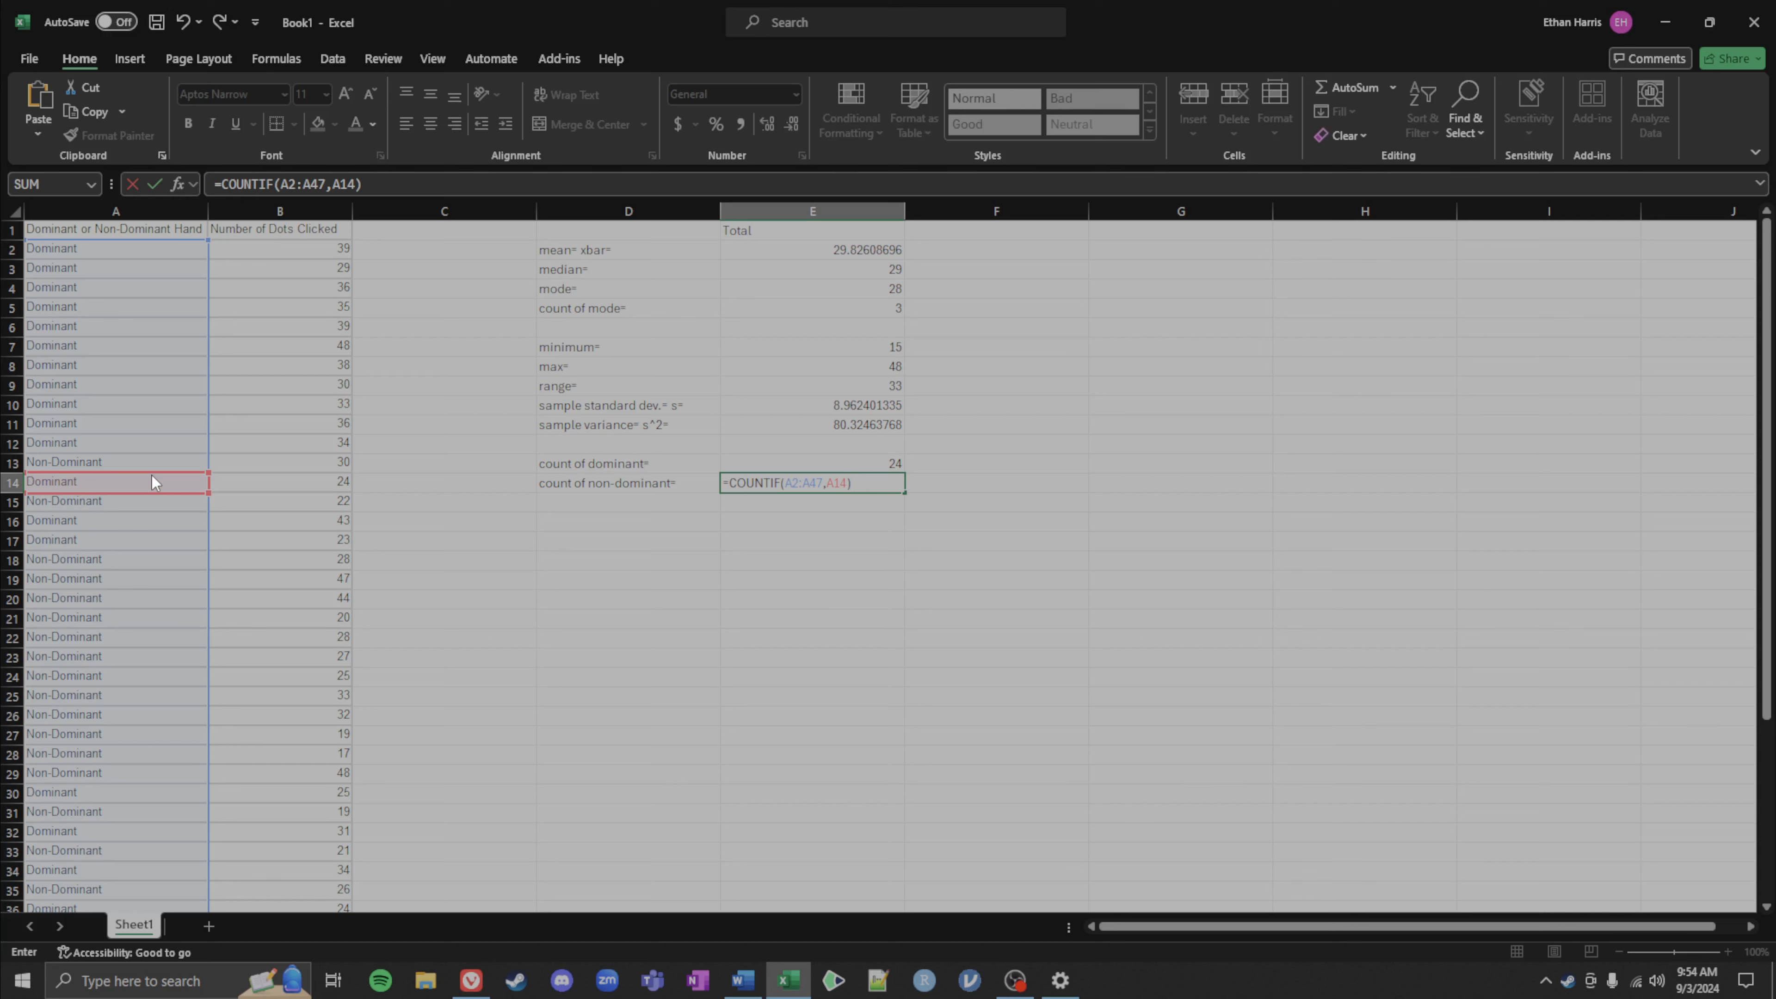
click(151, 462)
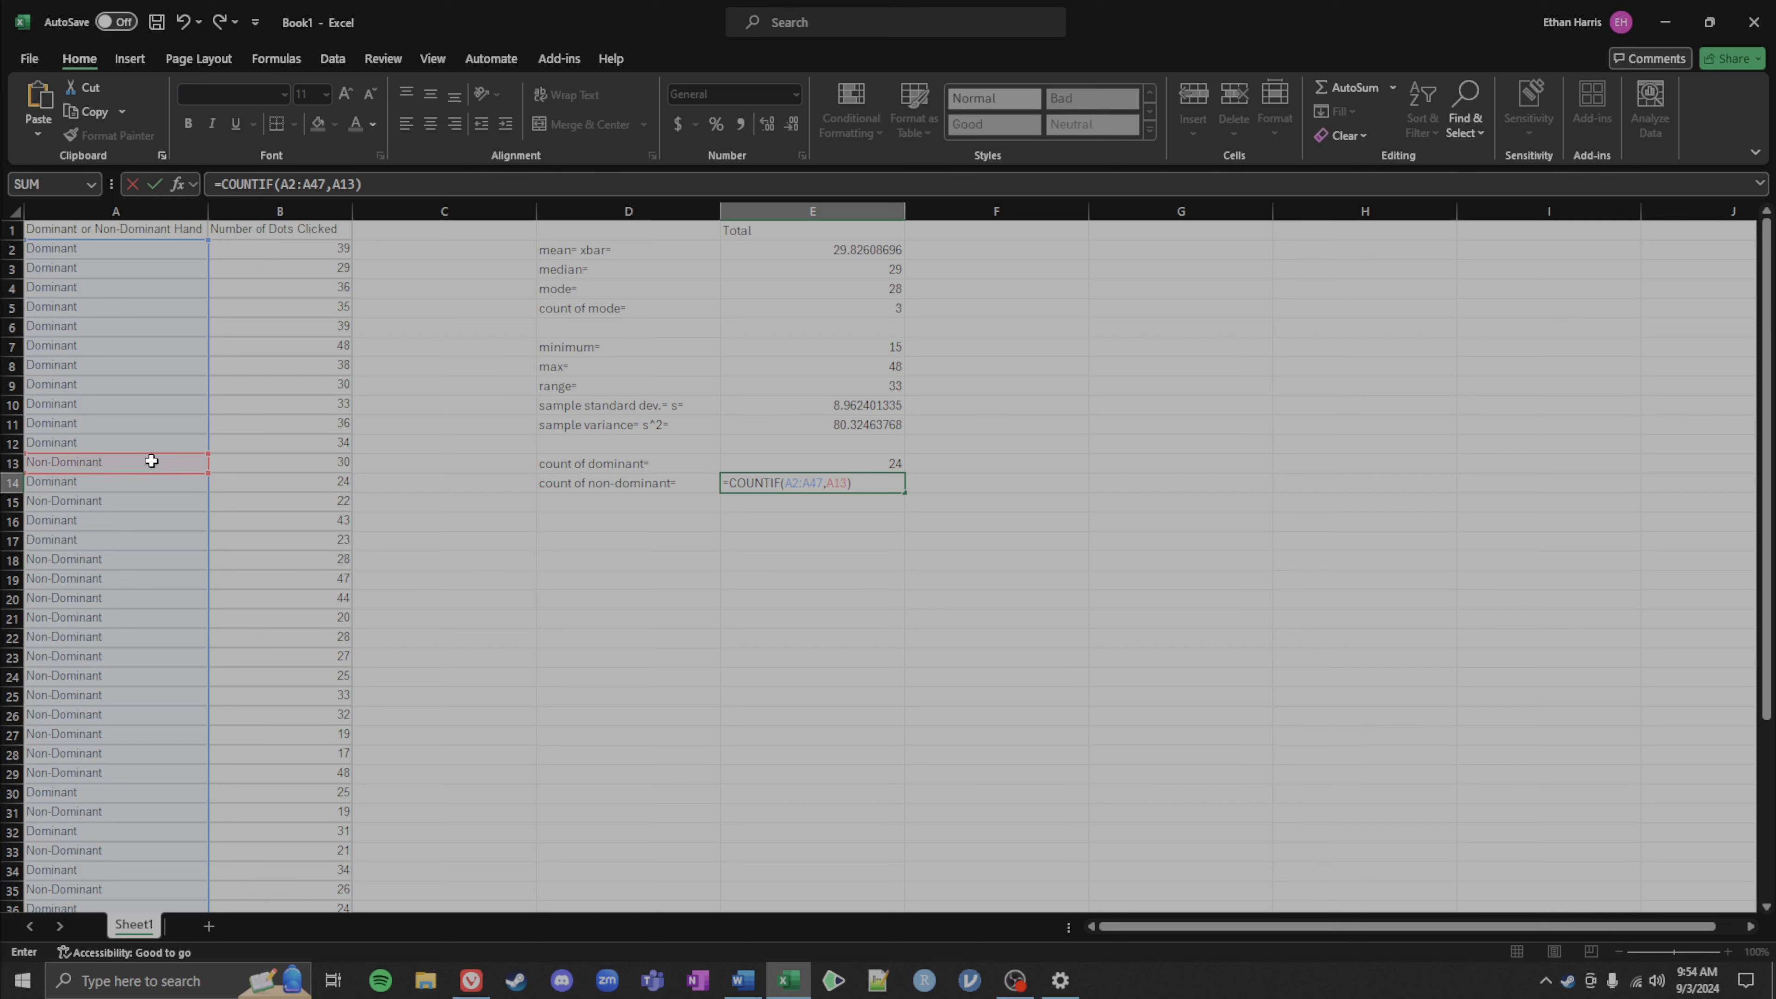
key(Return)
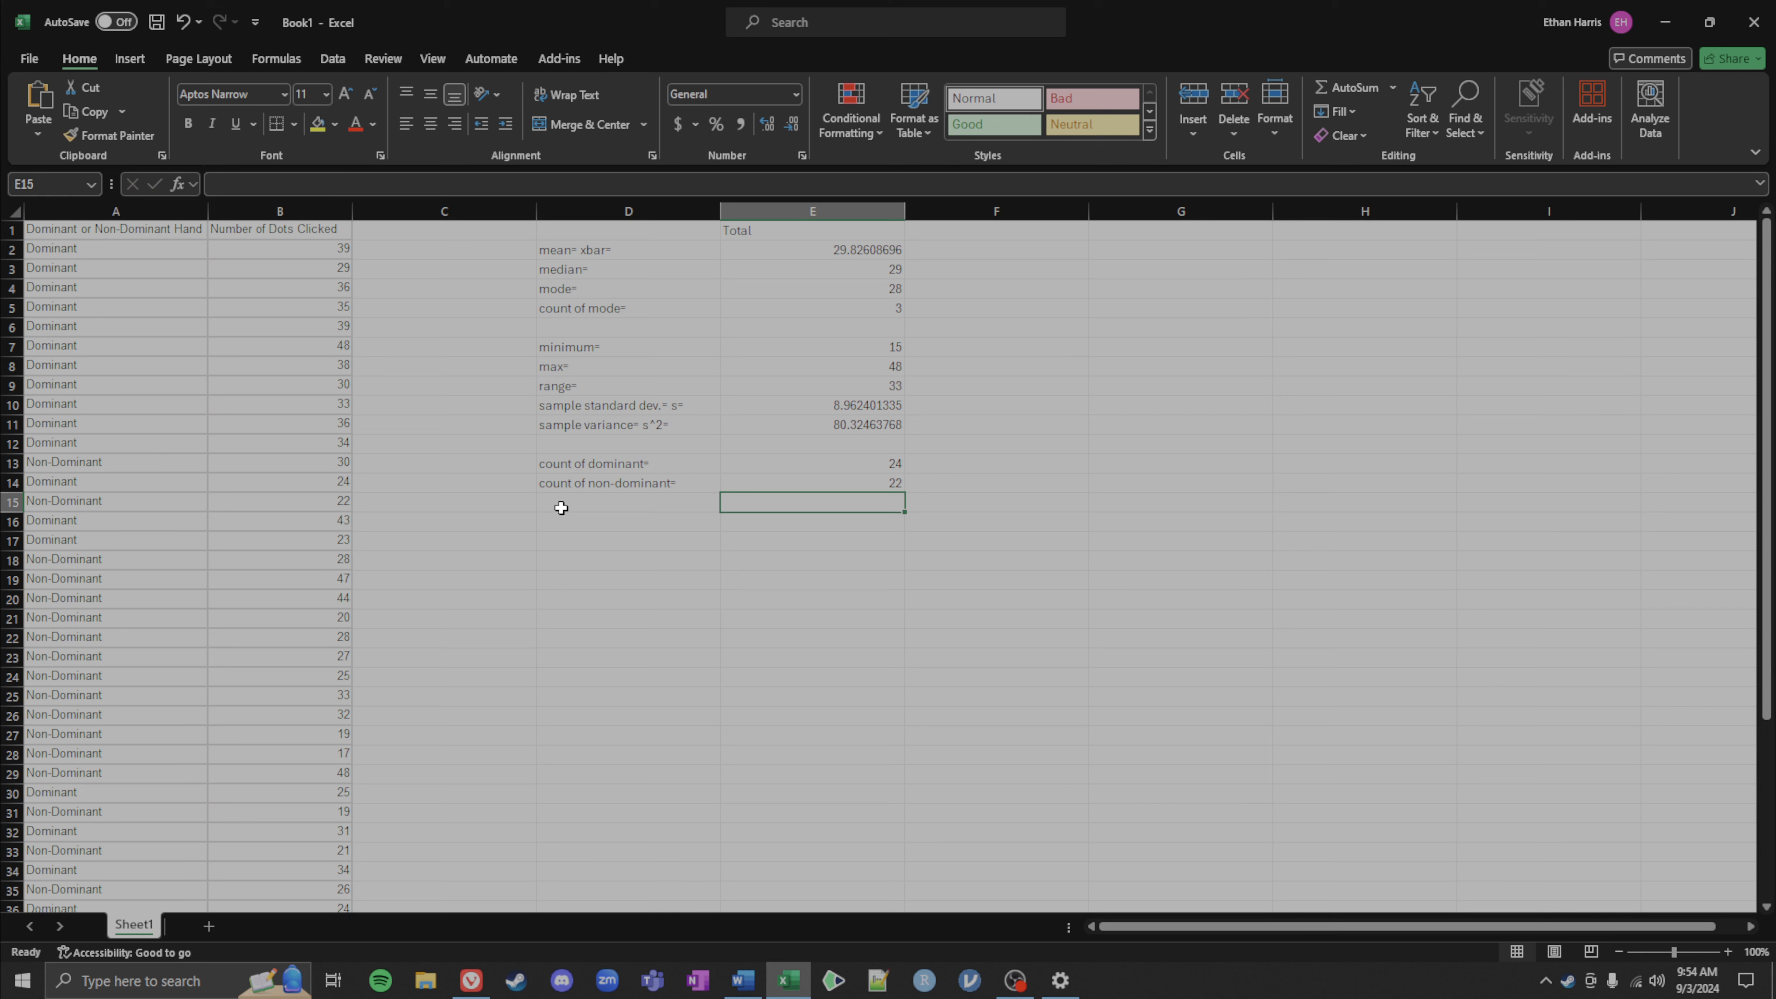
Step: Label cell D15 as number of obs = n= for the observation count
click(561, 509)
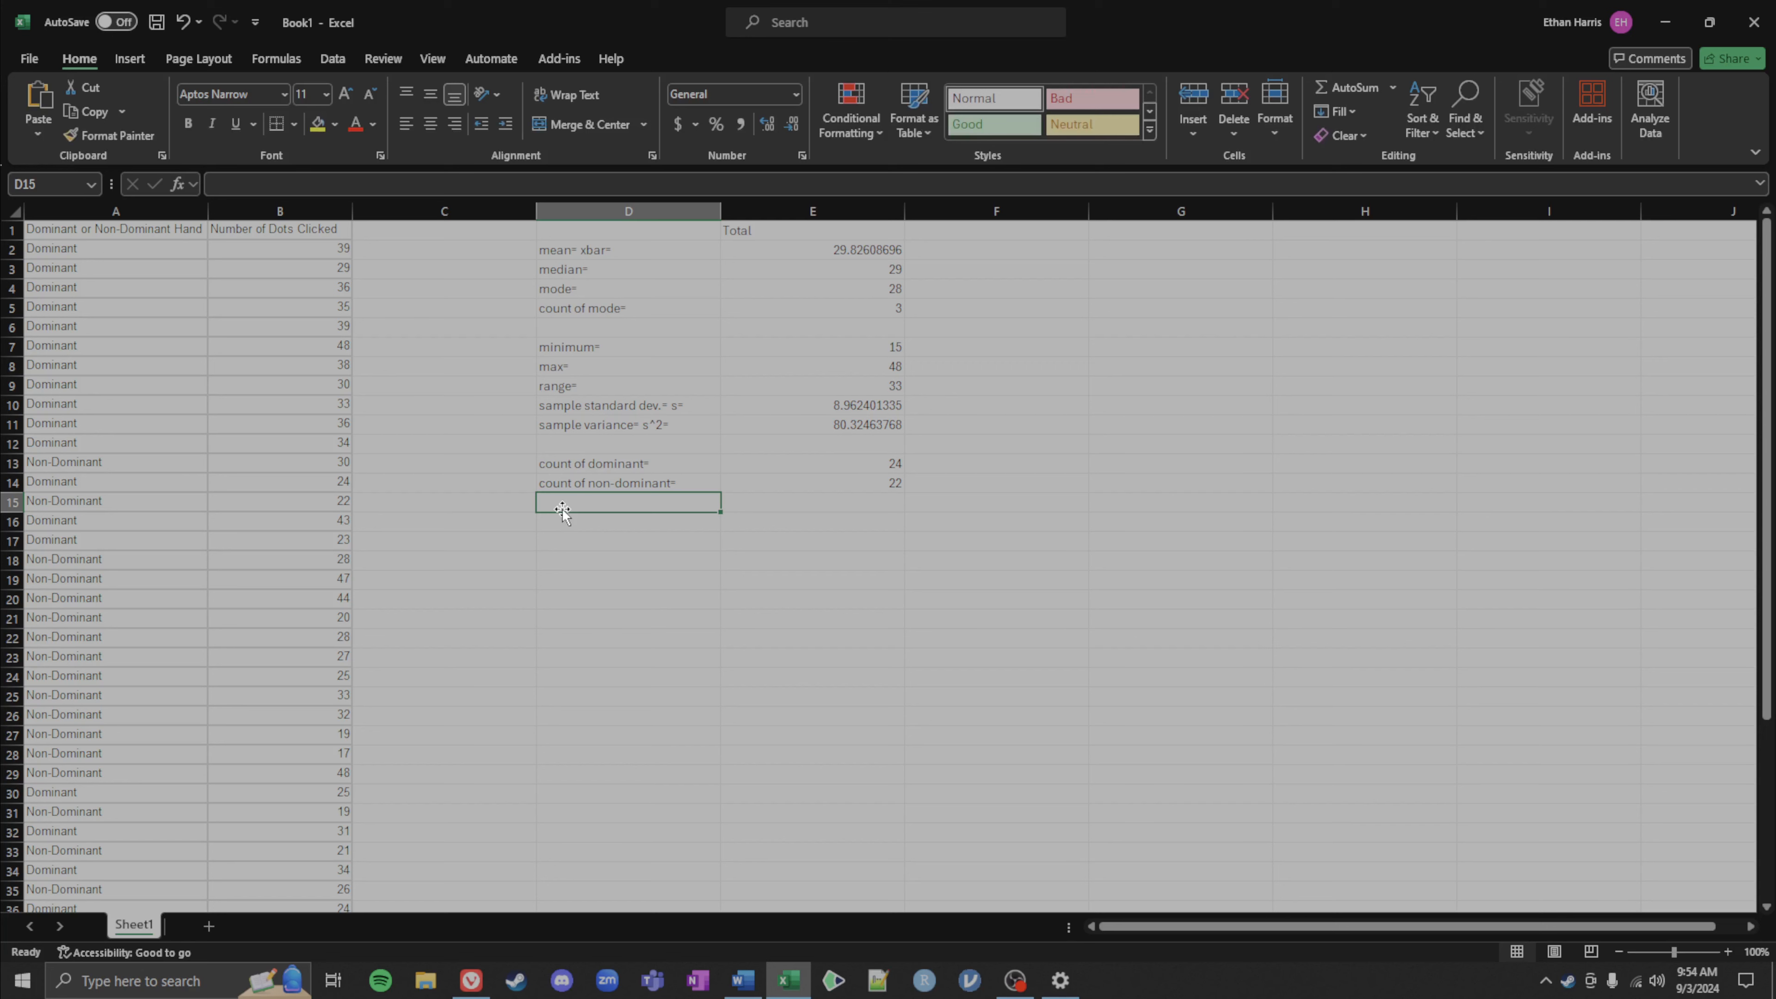
text(n)
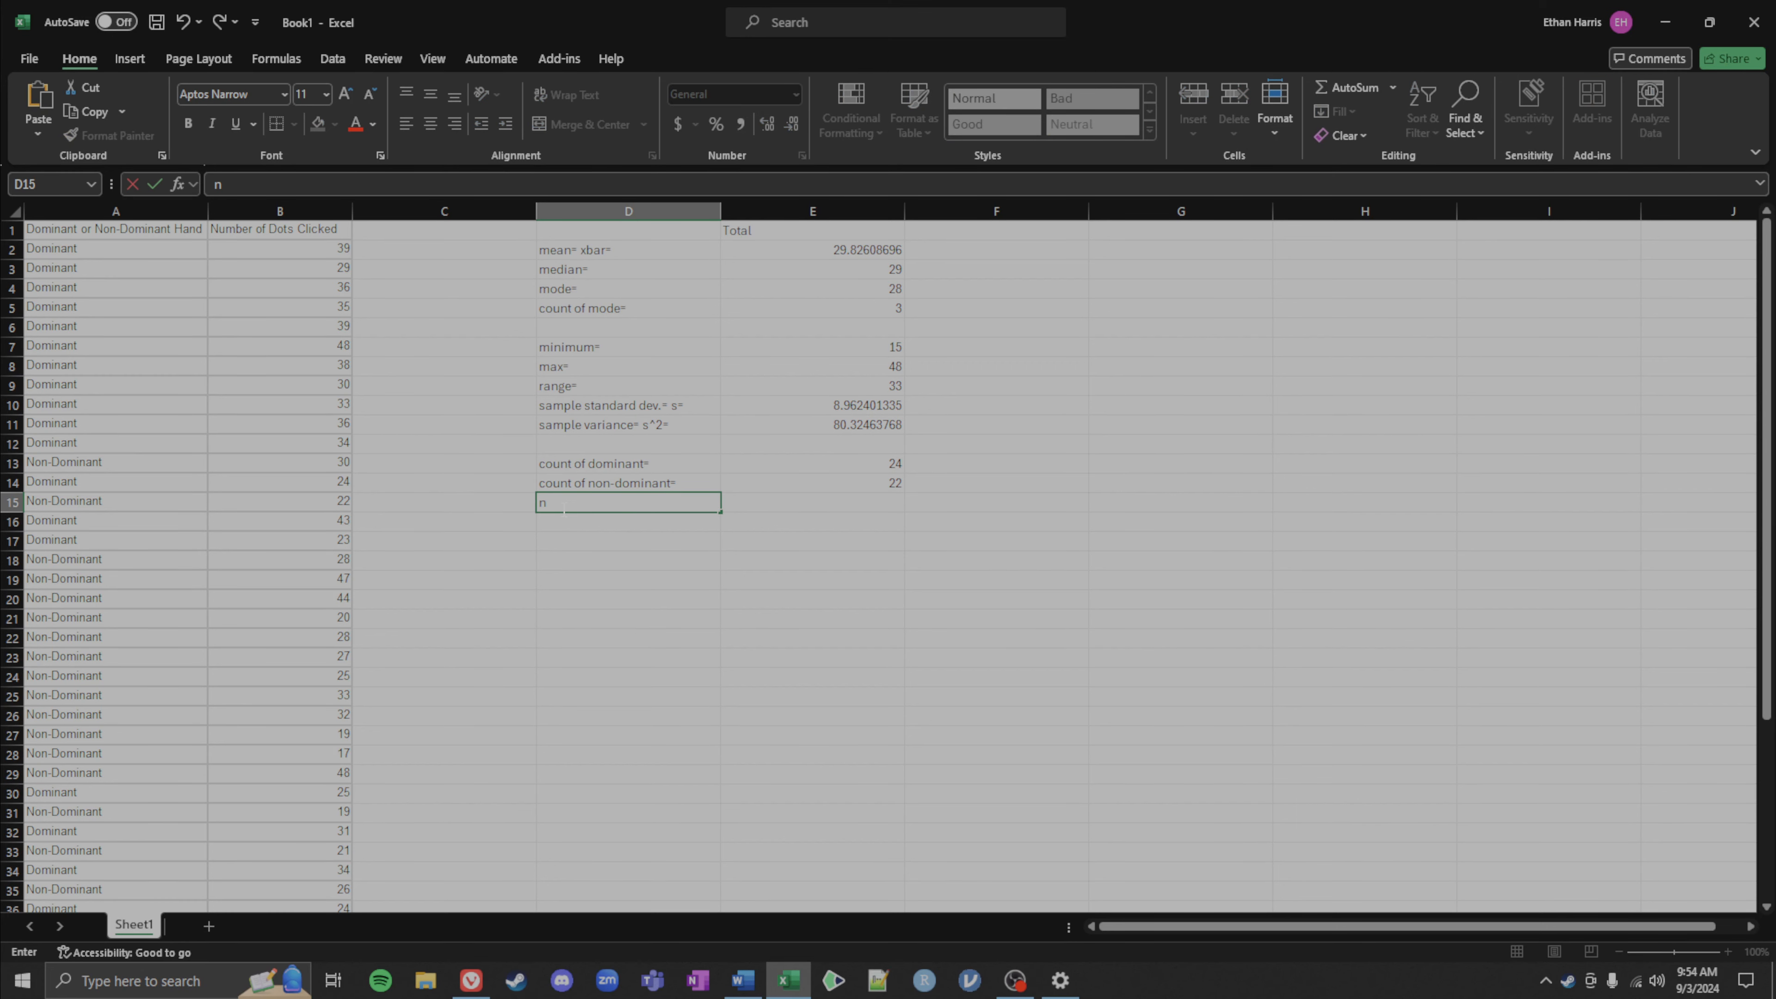
text(umber of obs = n=)
key(Tab)
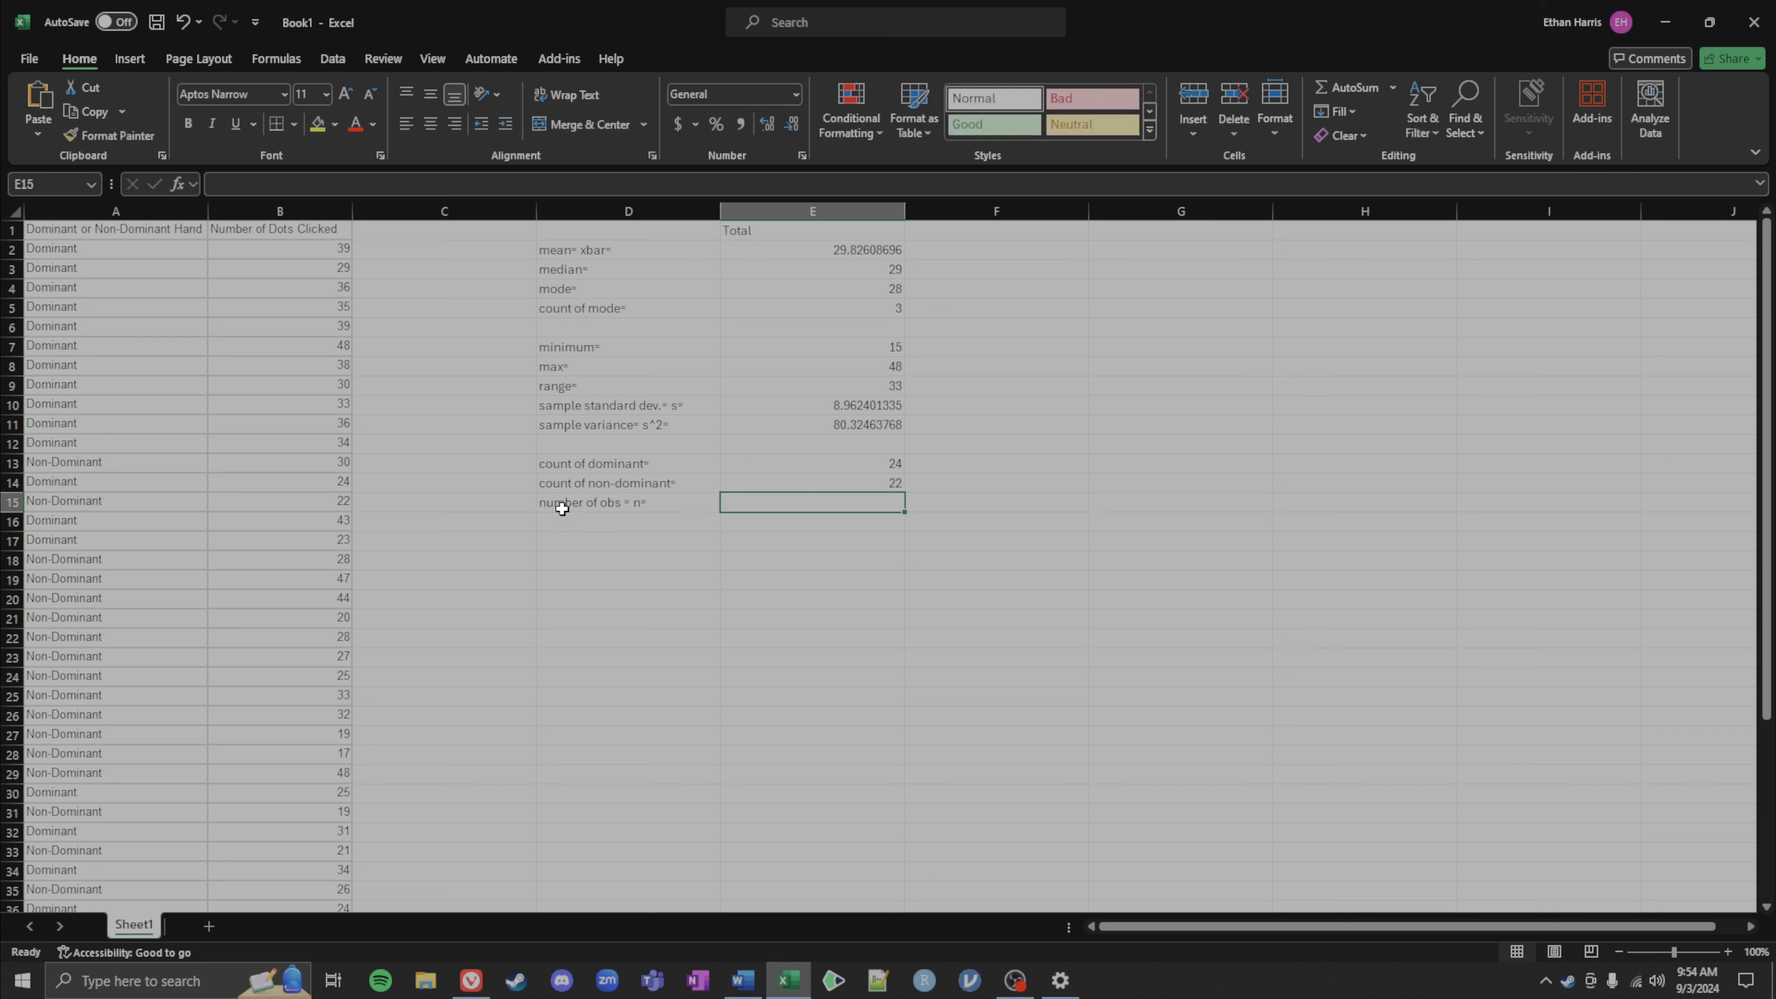
Step: Enter a COUNTA formula in E15 counting the non-empty cells in A2:A47
text(=cou)
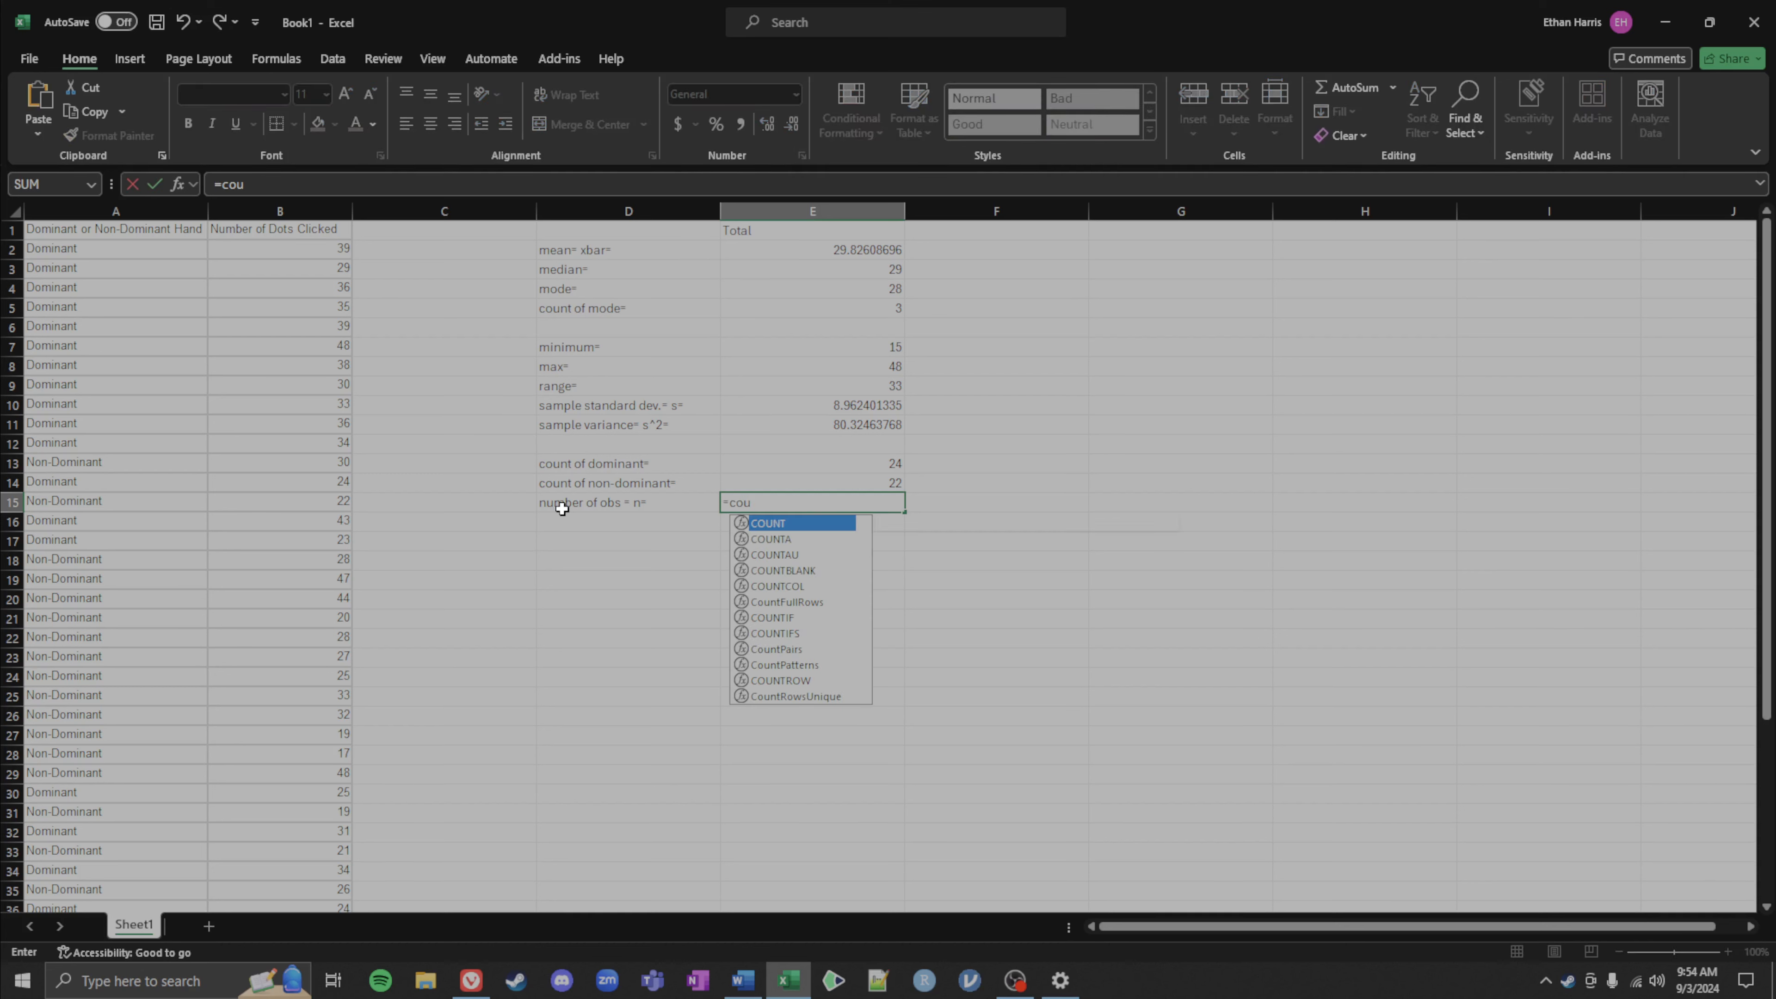
text(nta)
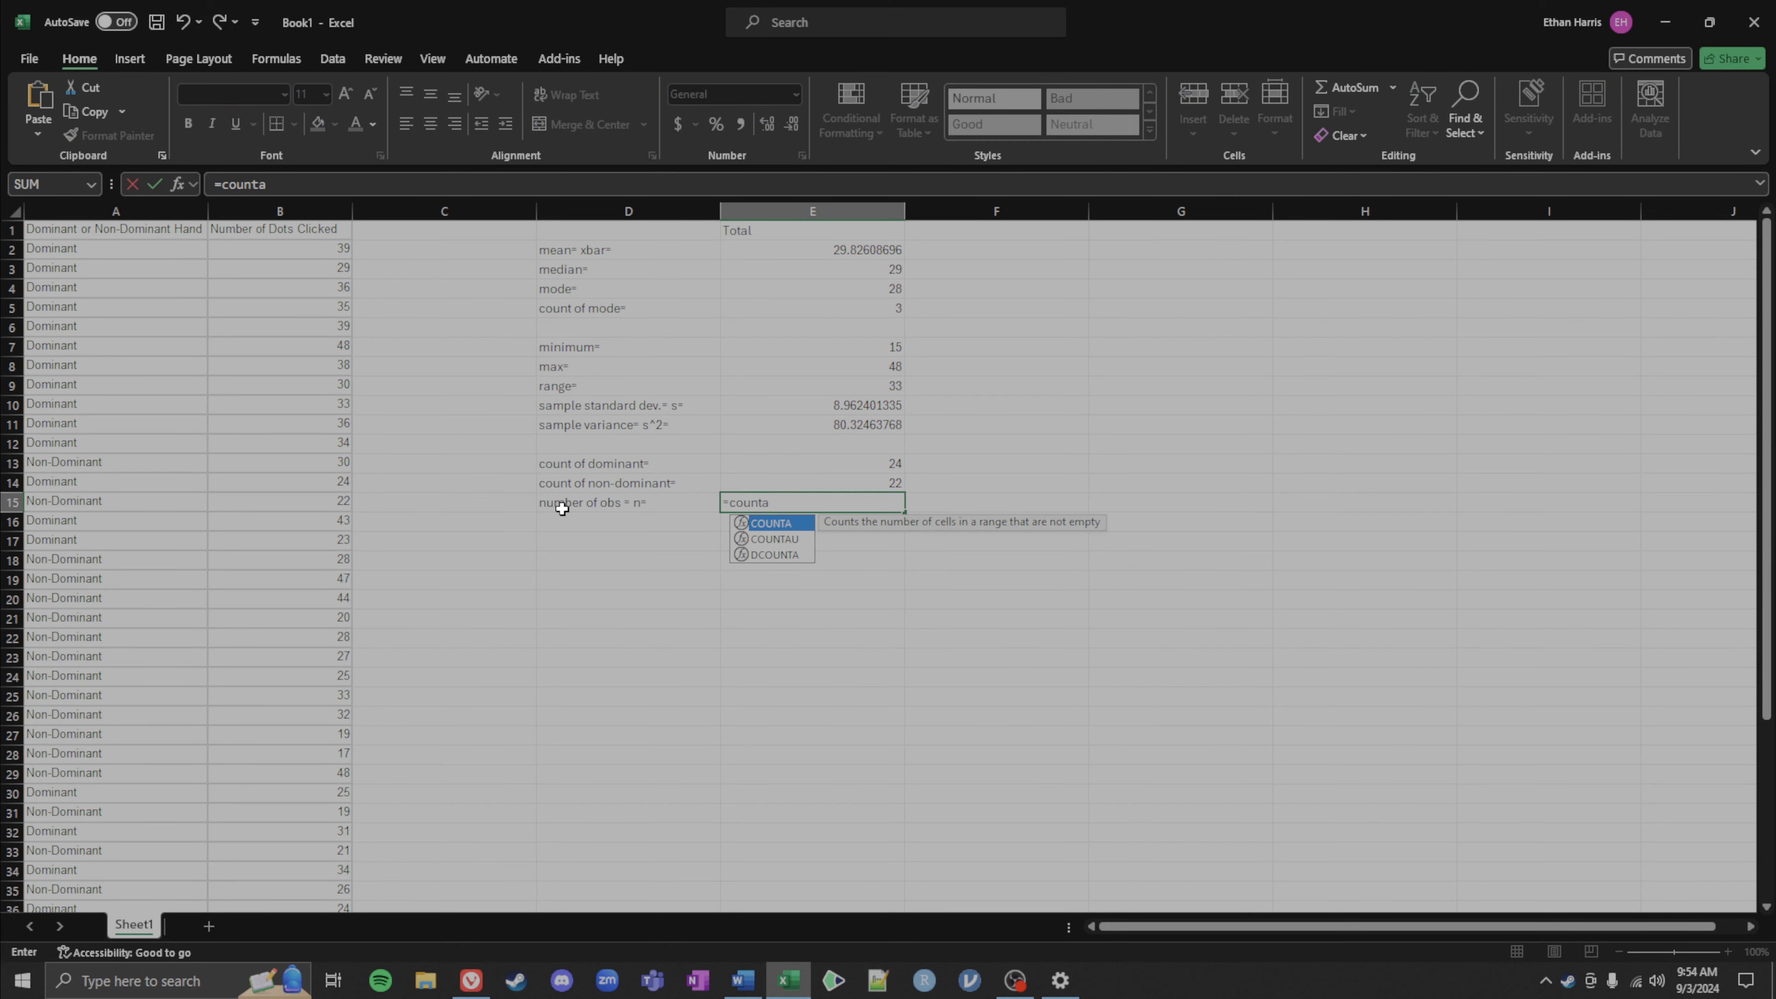
text(()
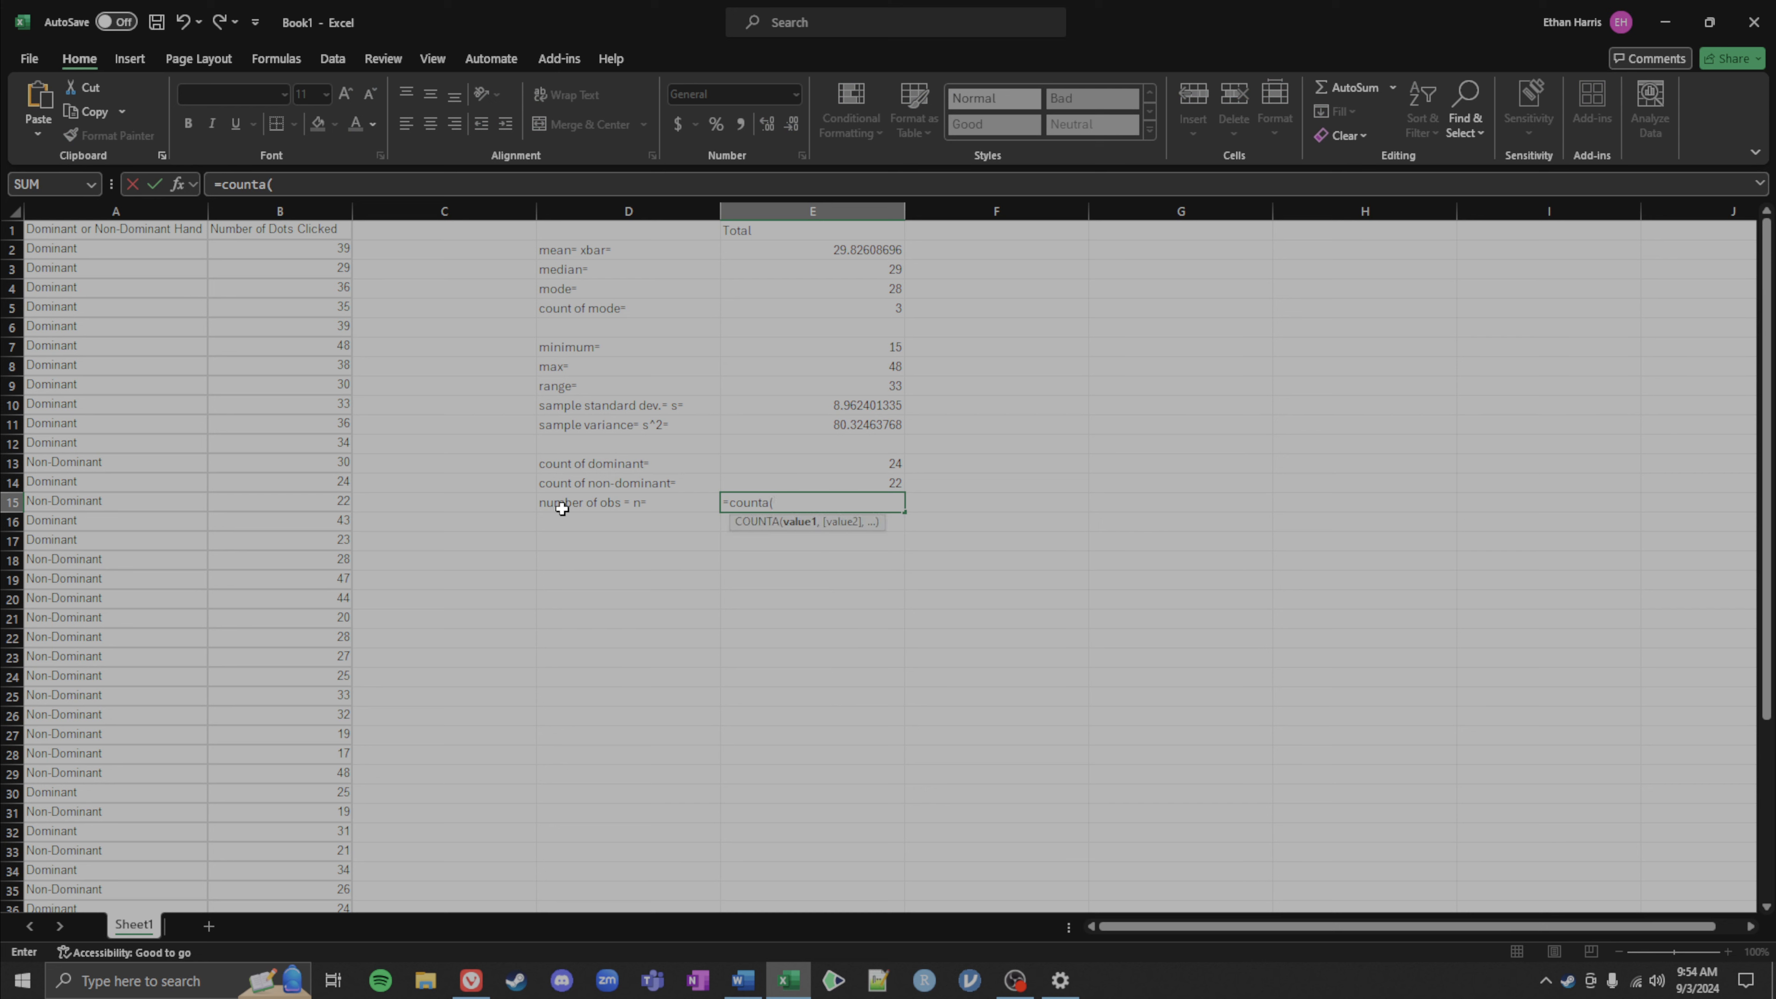
click(79, 248)
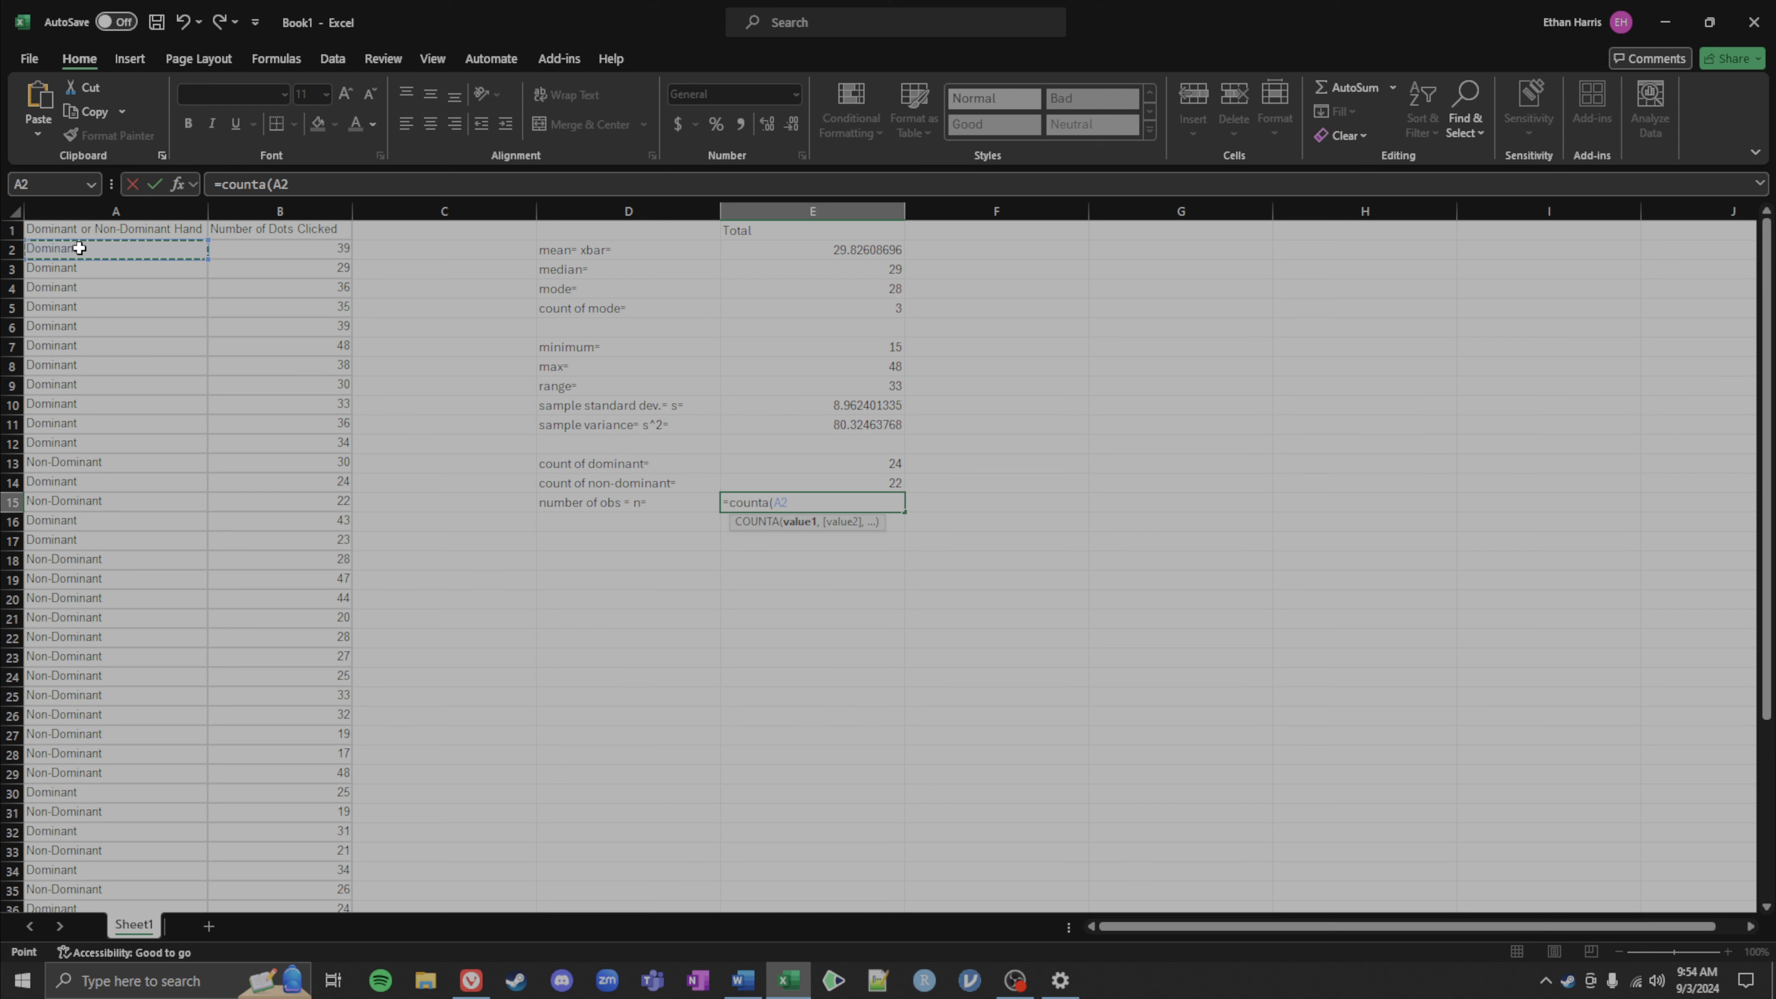
key(ctrl+shift+Down)
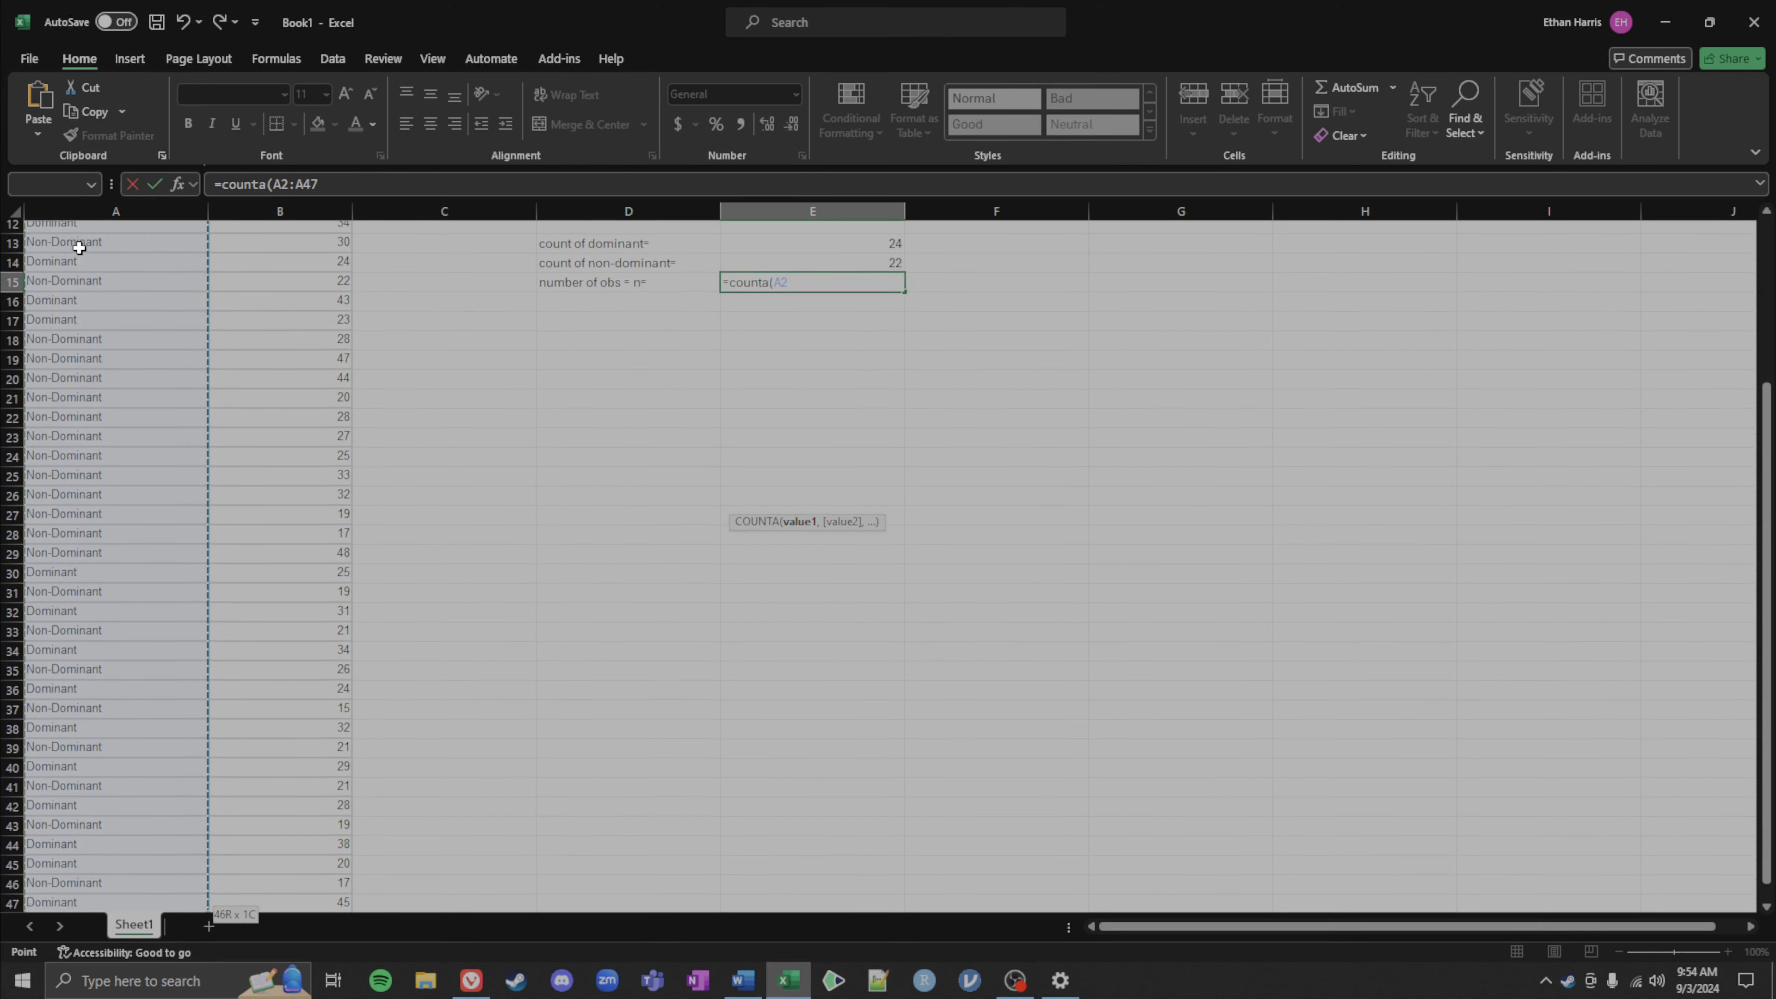
text())
key(Return)
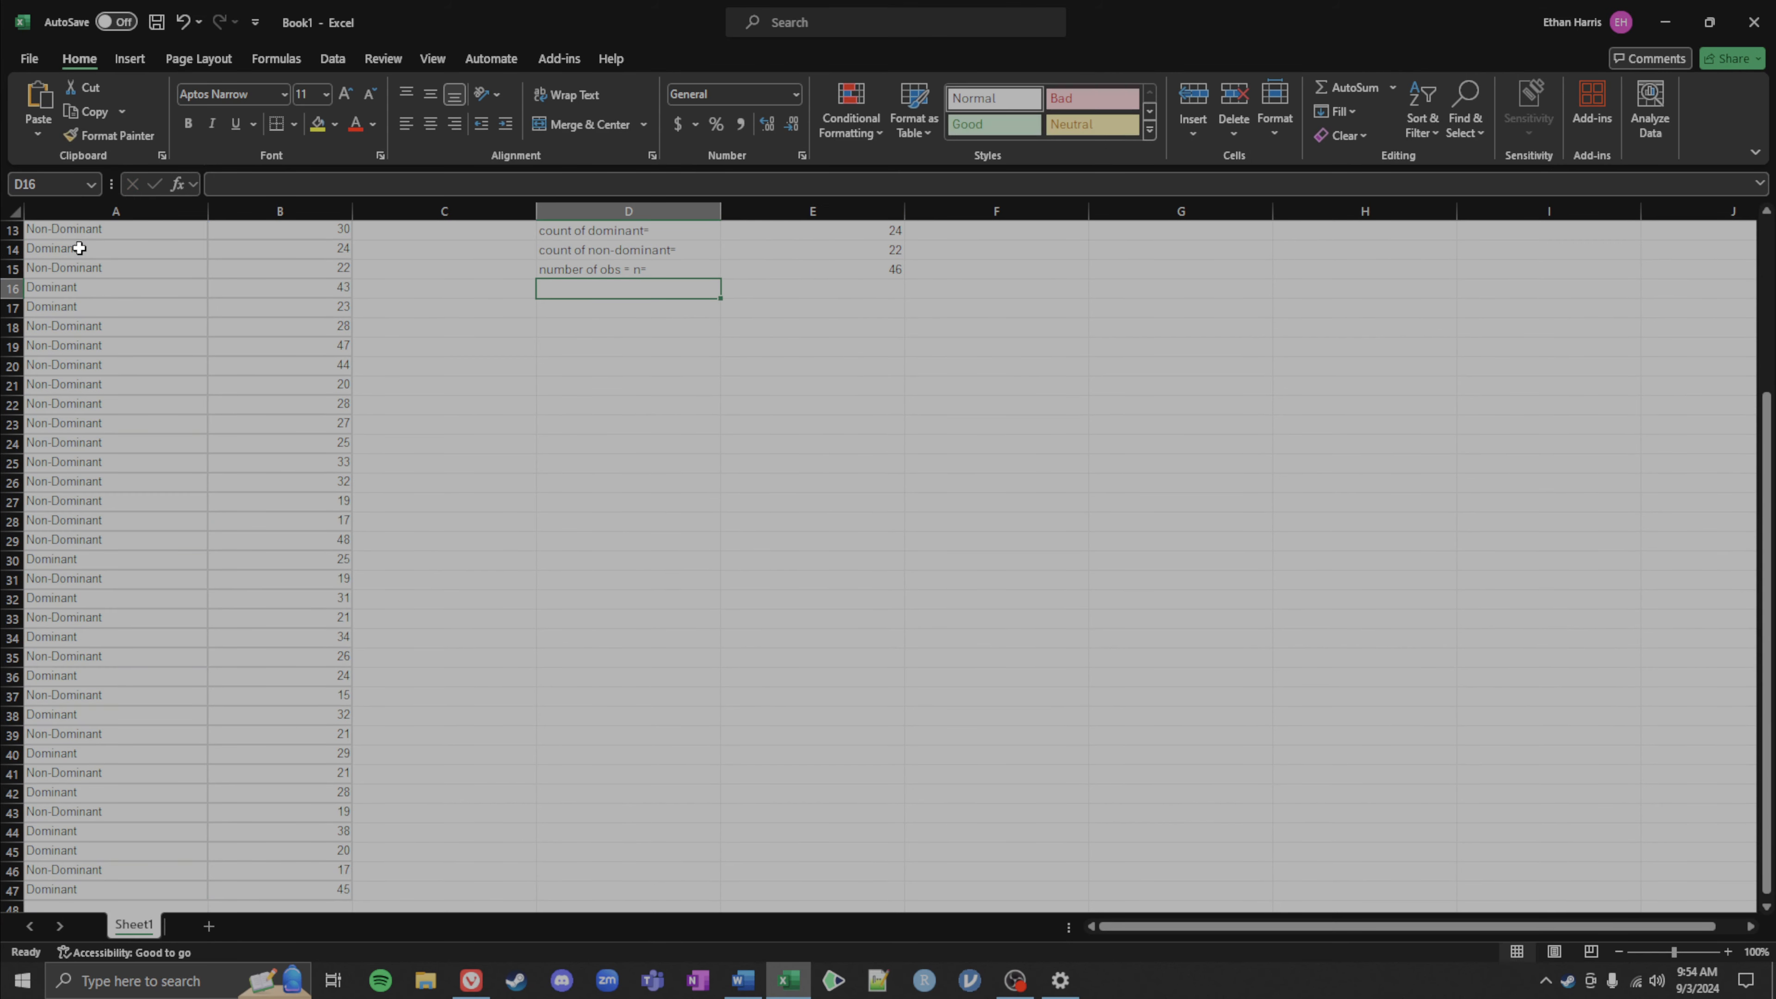
Step: Label cell D17 as proportion dom= p_dom= for the dominant-hand proportion
scroll(607, 368, up, 4)
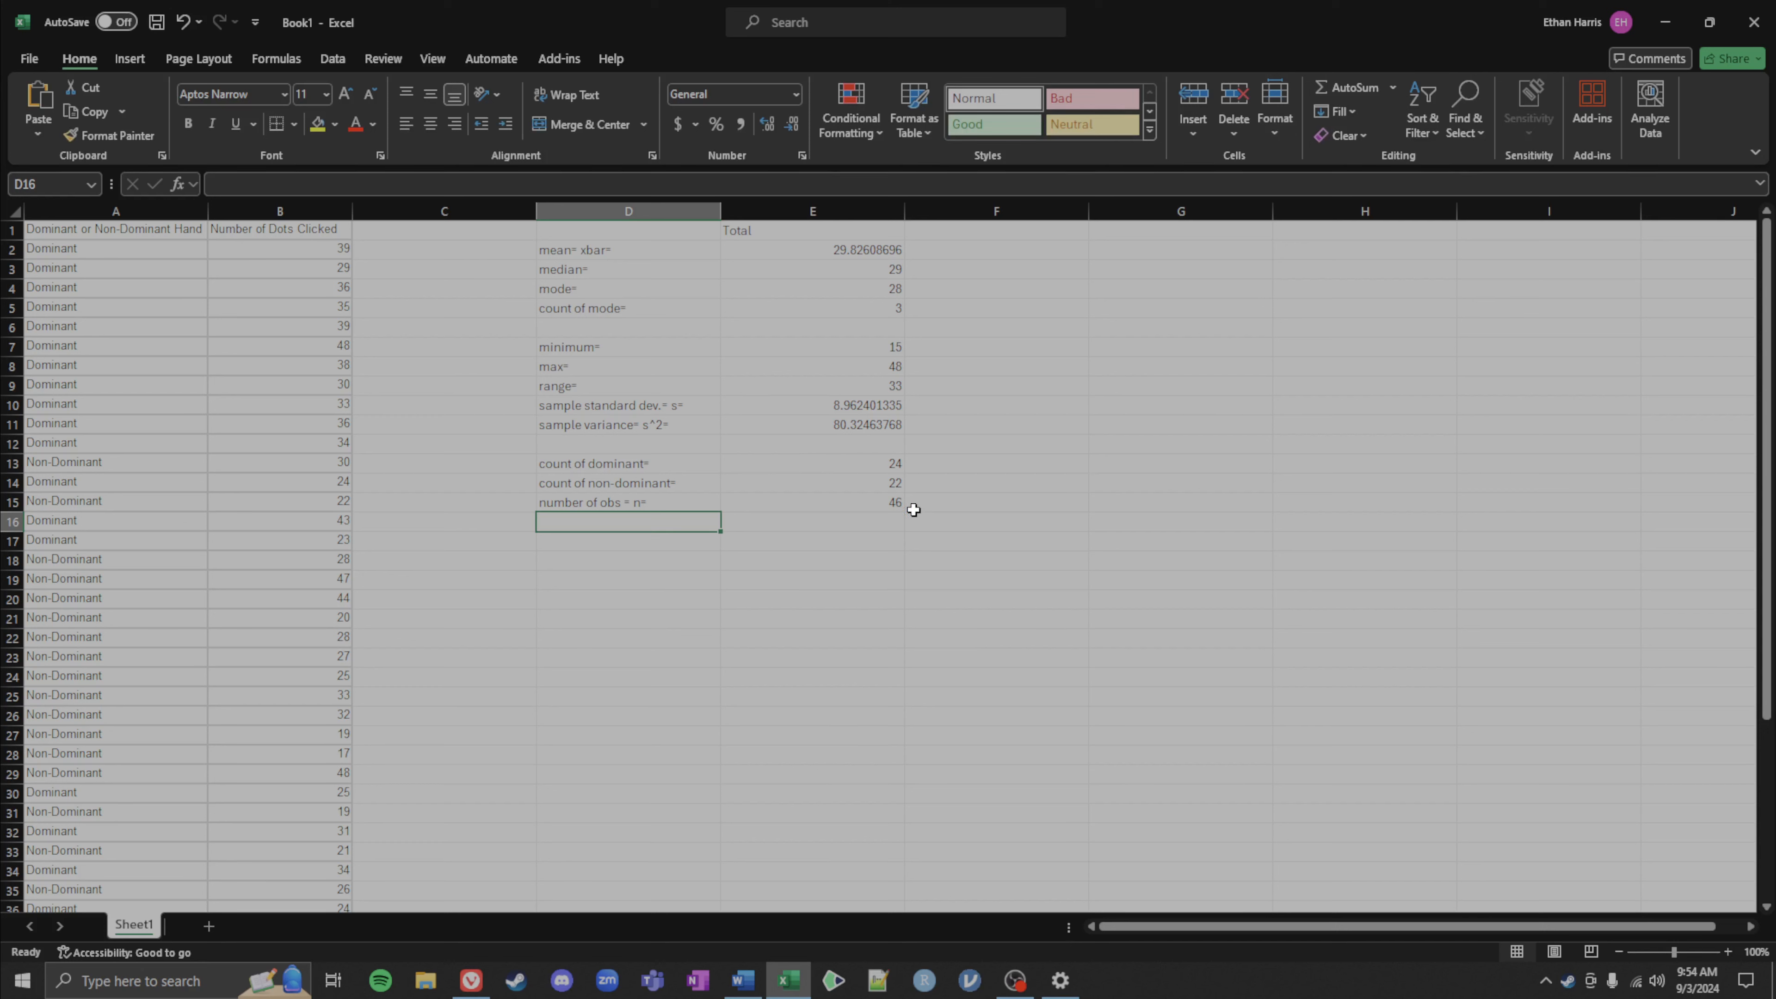
click(594, 539)
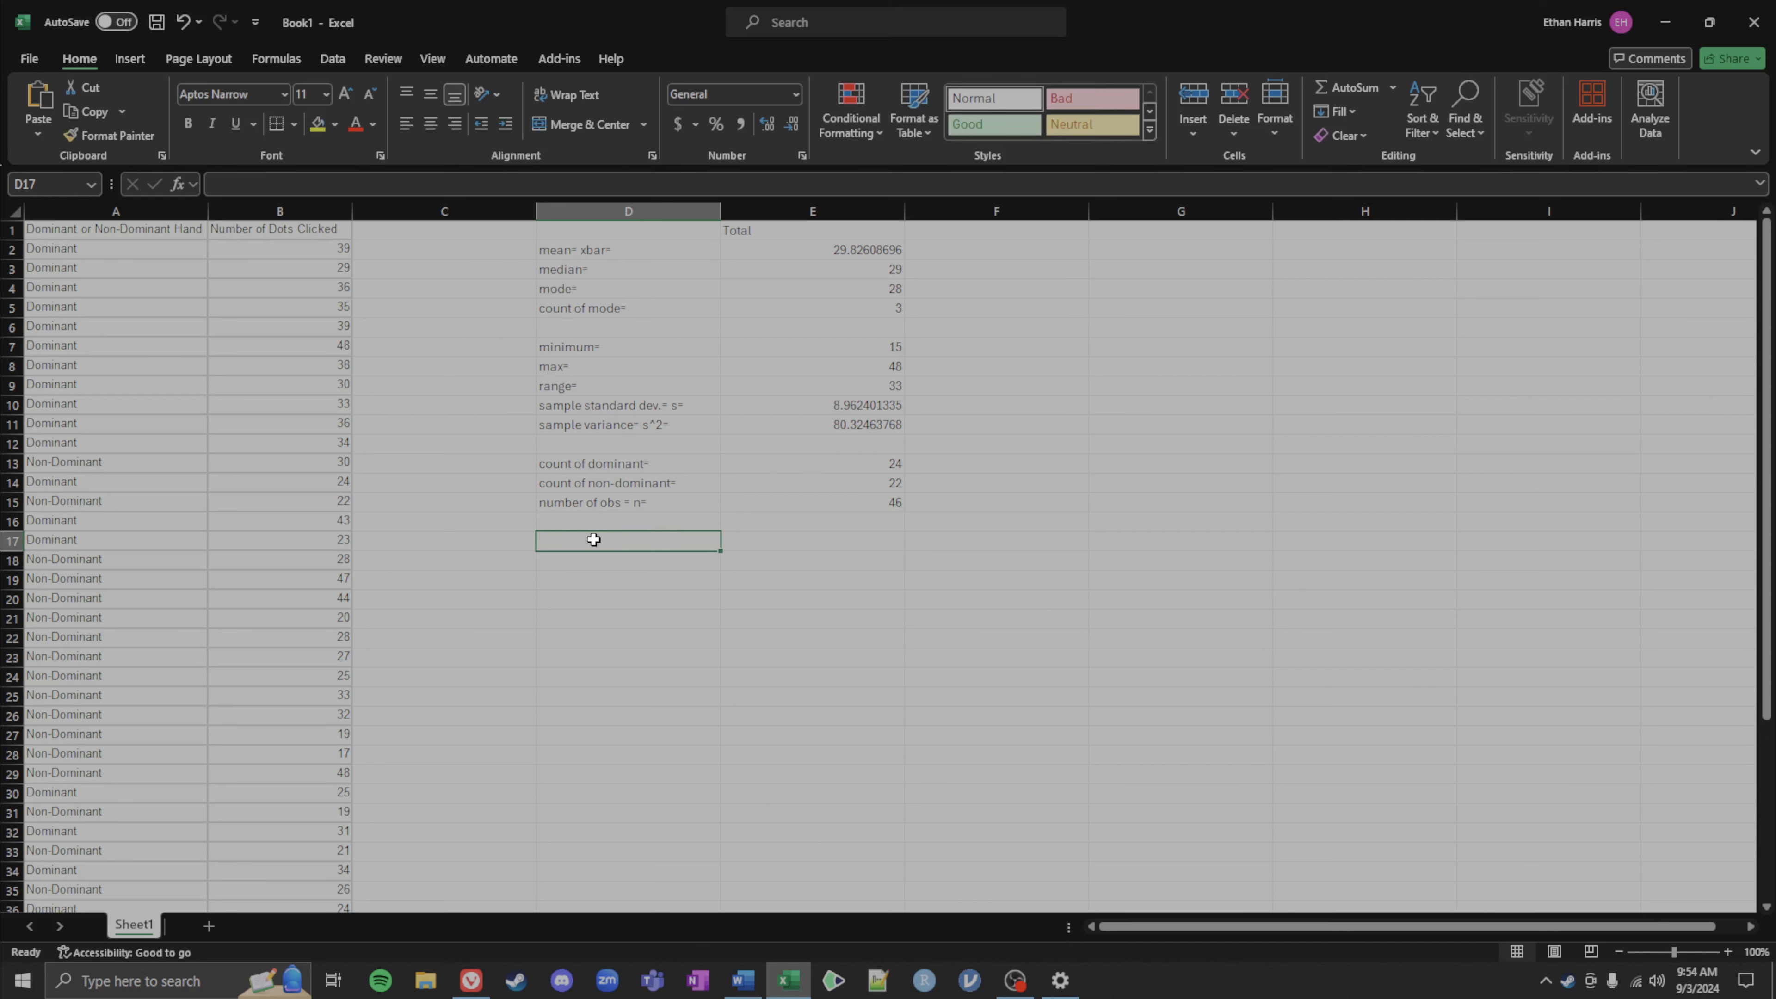
text(p)
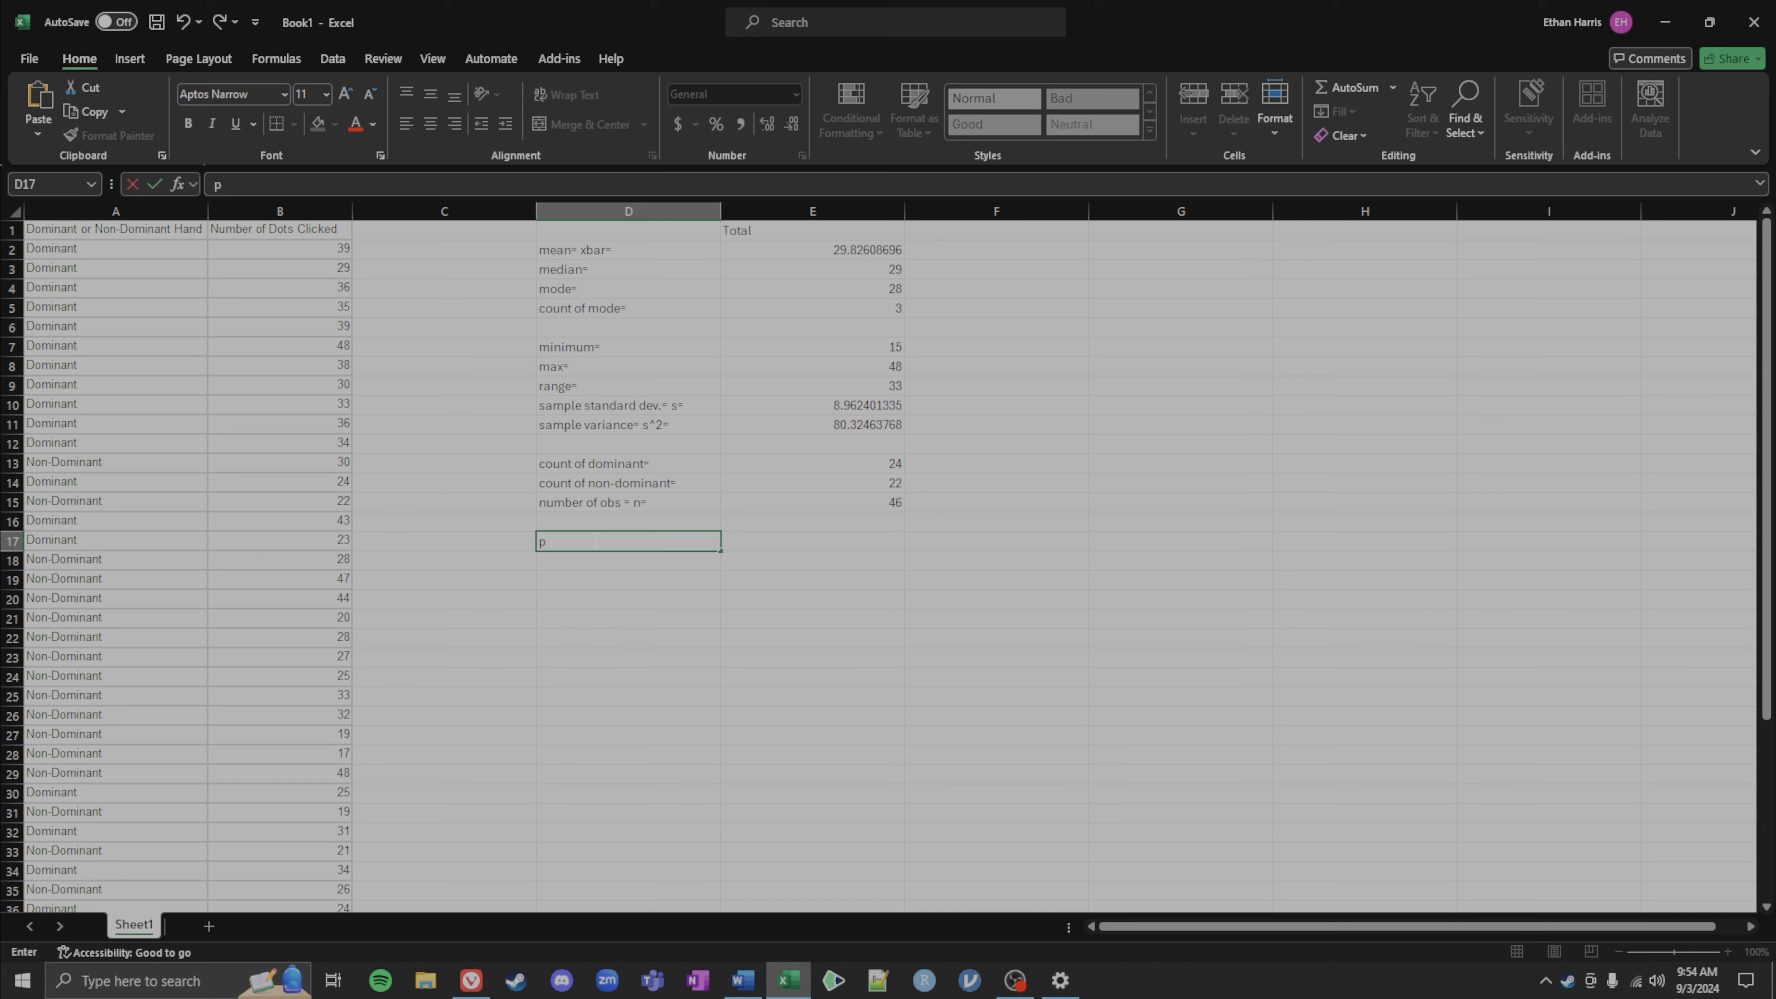
text(roportion dom)
text(= p_dom=)
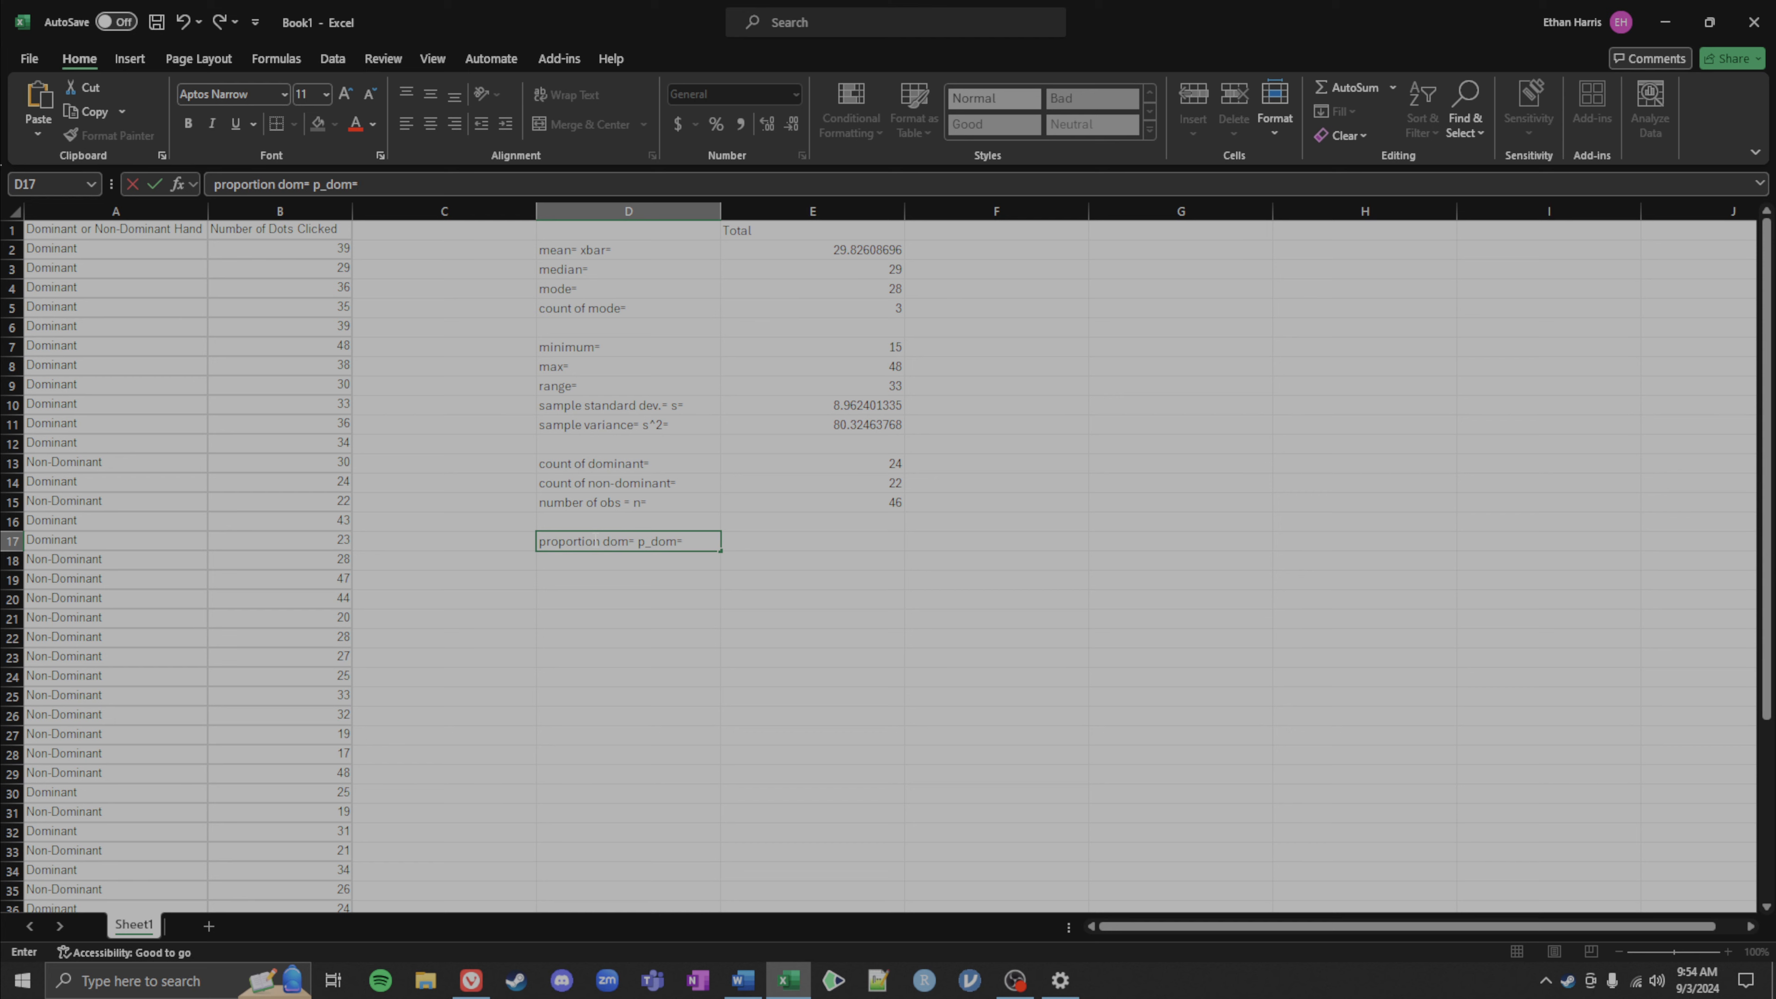
key(Tab)
Step: Enter a formula in E17 dividing the dominant count in E13 by the observation count in E15
text(=)
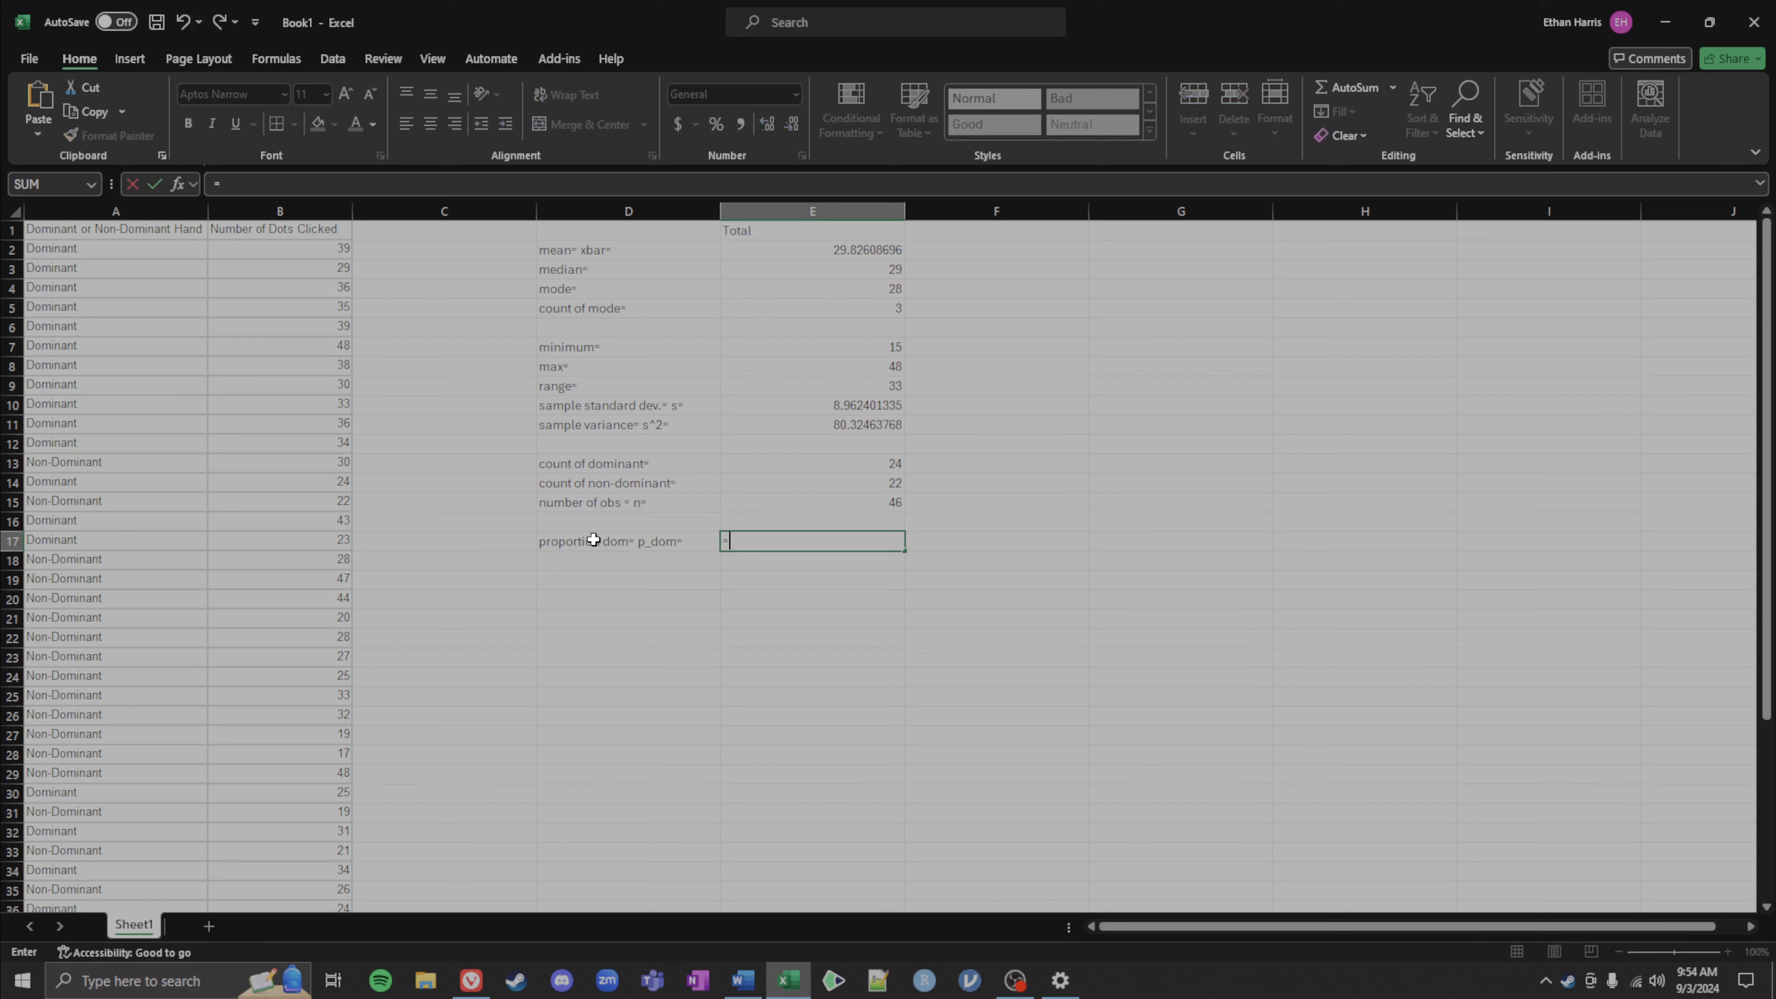
click(860, 461)
text(/)
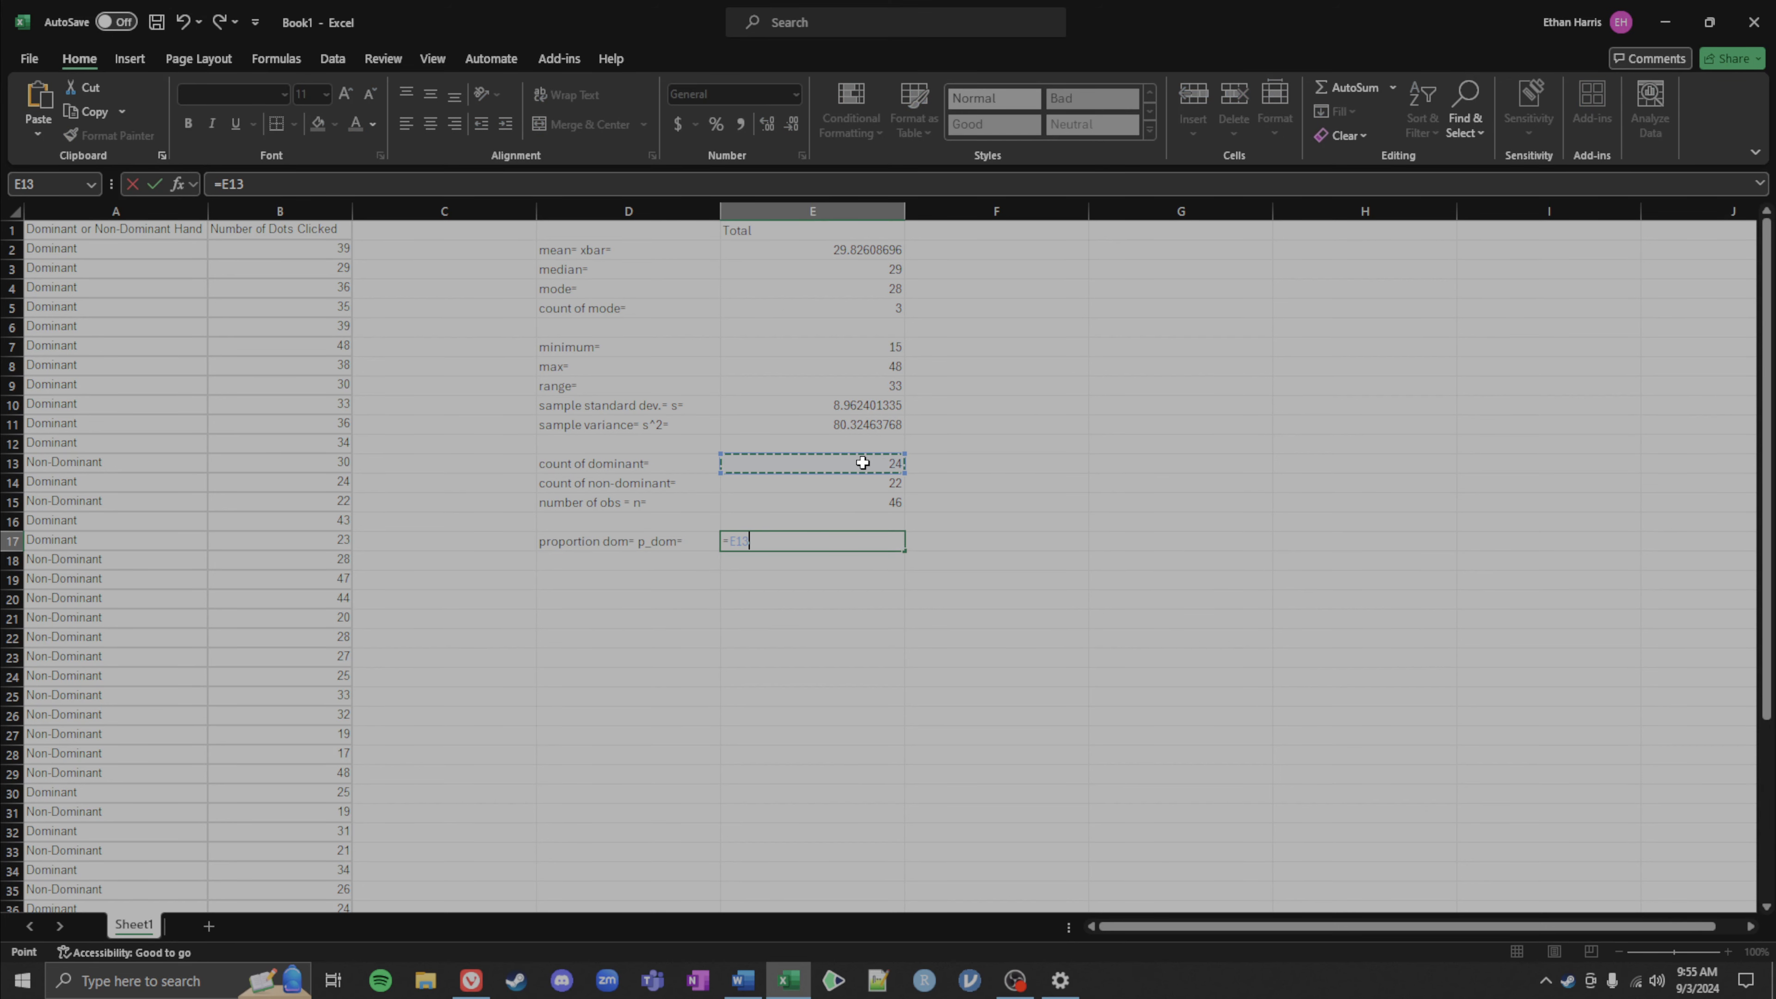
click(839, 503)
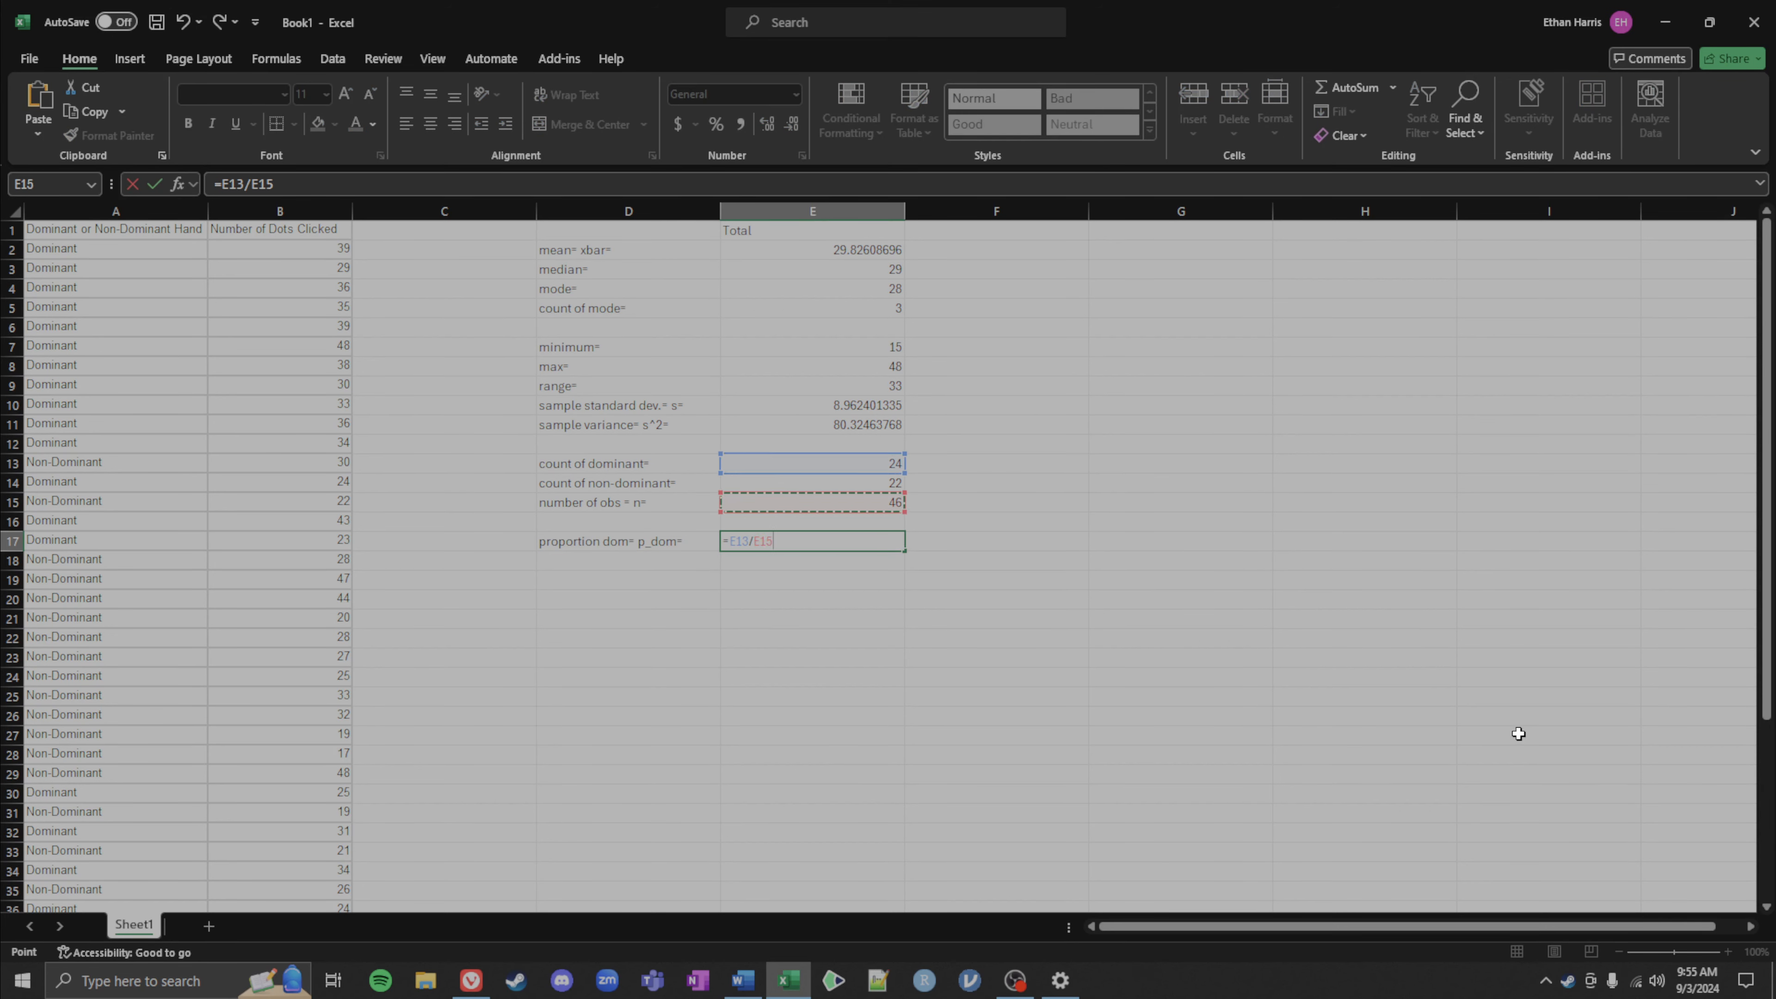
key(Return)
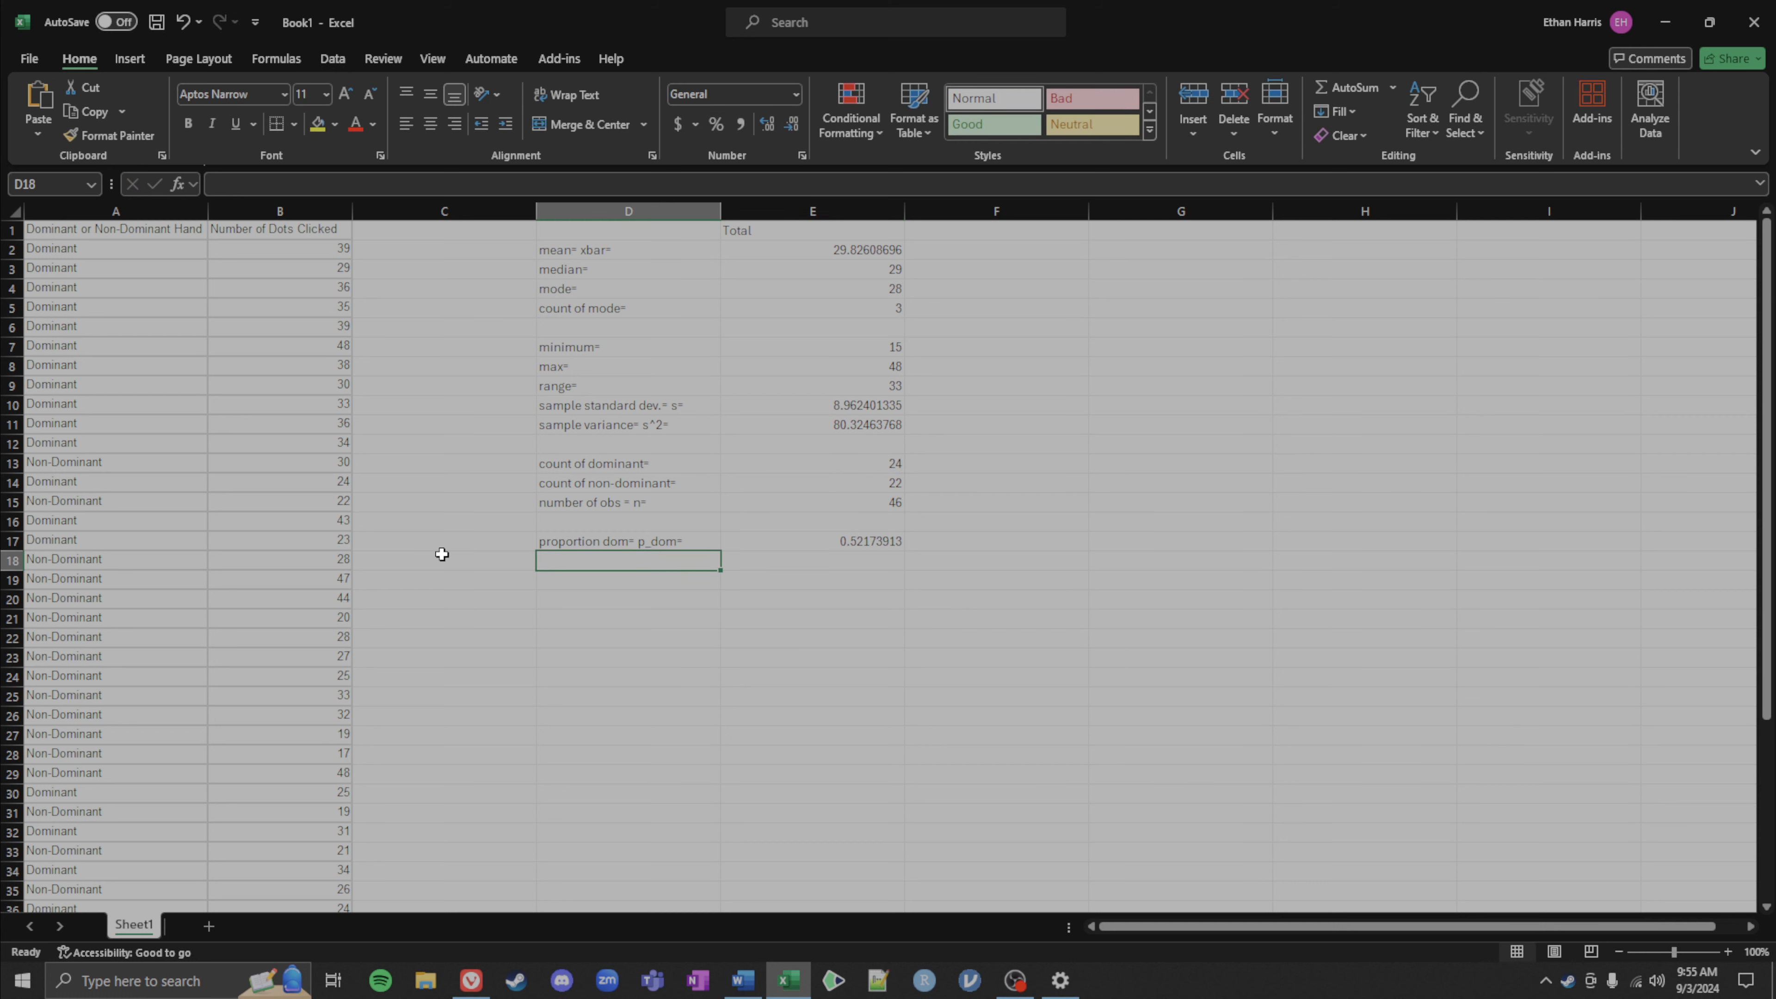
Step: Copy the label above into D18 and edit it to proportion non dom= p_ndom=
key(ctrl+apostrophe)
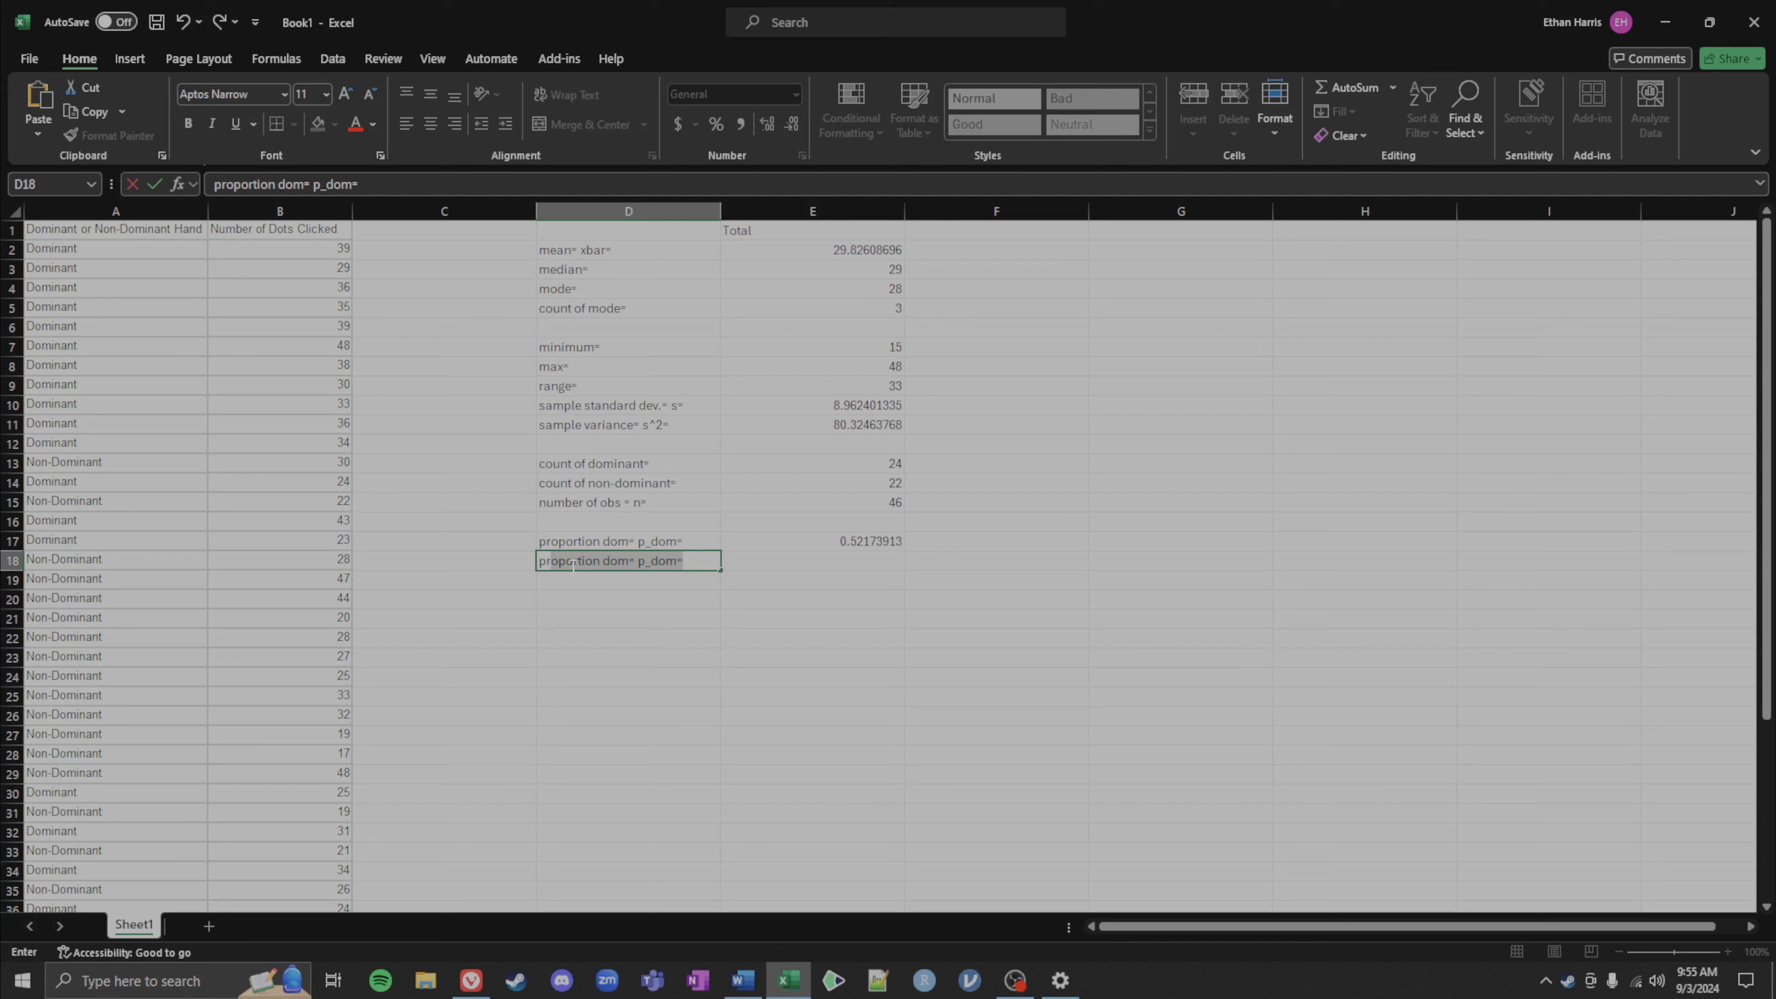
key(shift+Right)
key(shift+Right)
key(shift+Right)
key(shift+Right)
key(shift+Right)
key(shift+Right)
key(shift+Right)
key(shift+Right)
text(non dom)
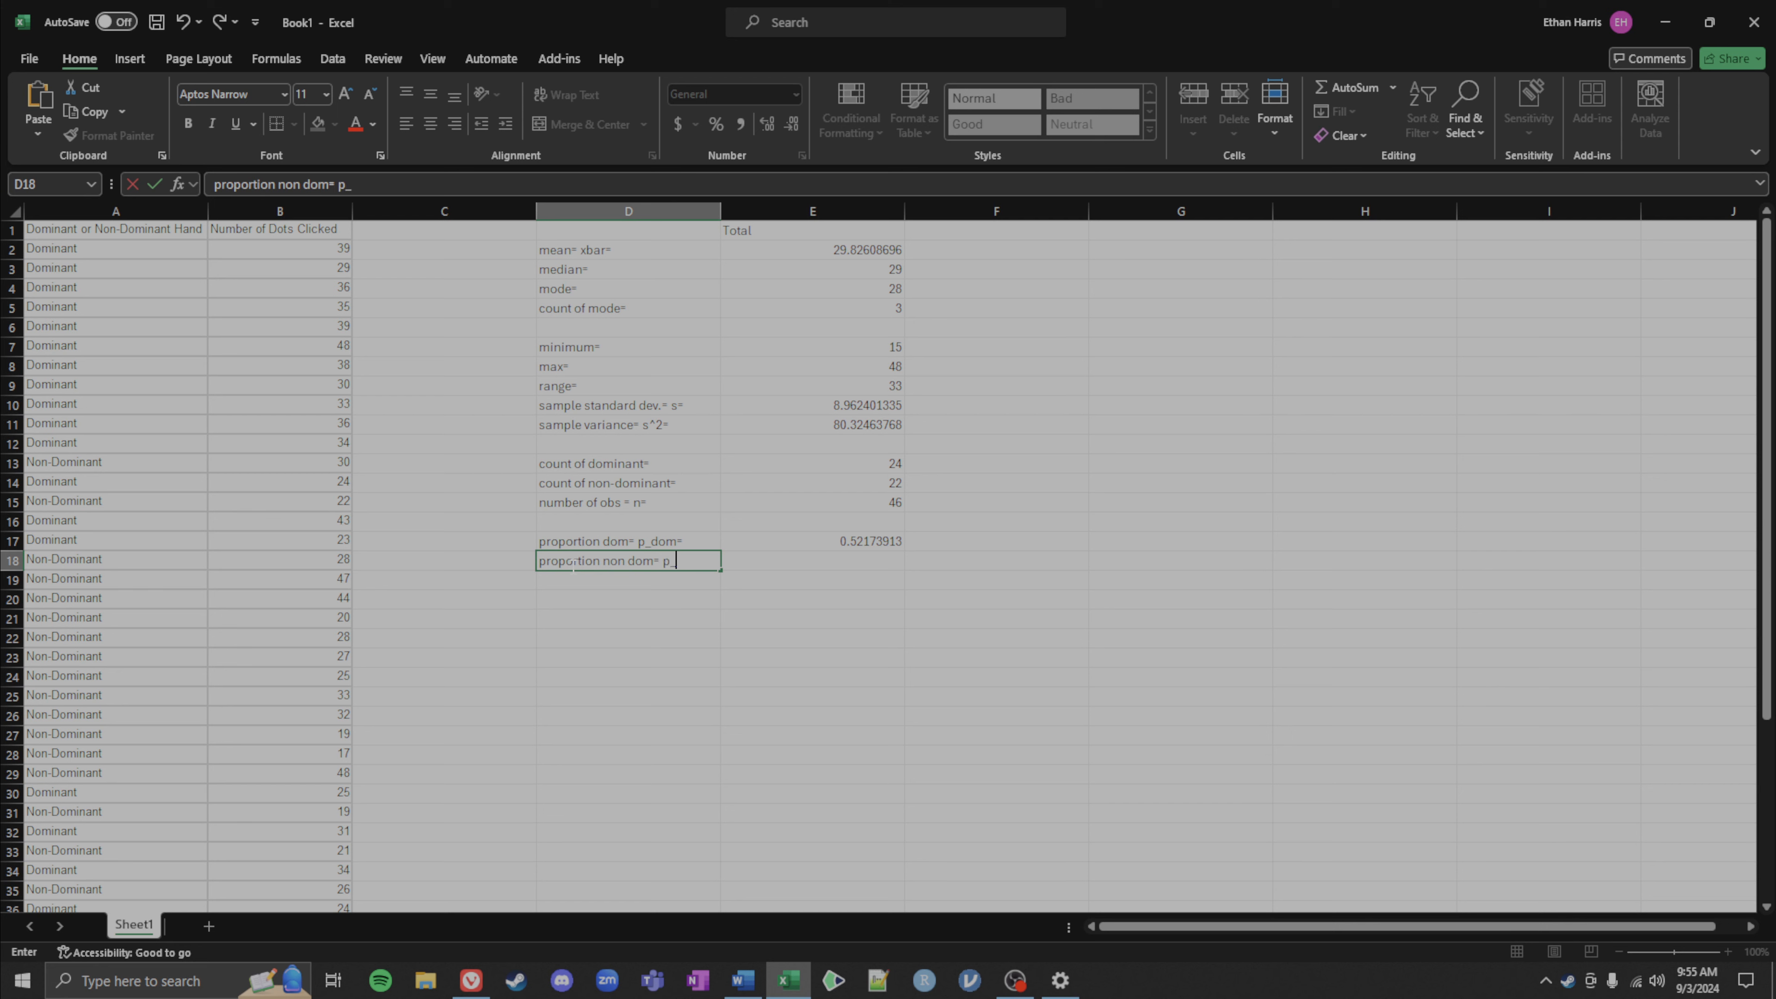
text(= p_ndom=)
key(Tab)
text(=)
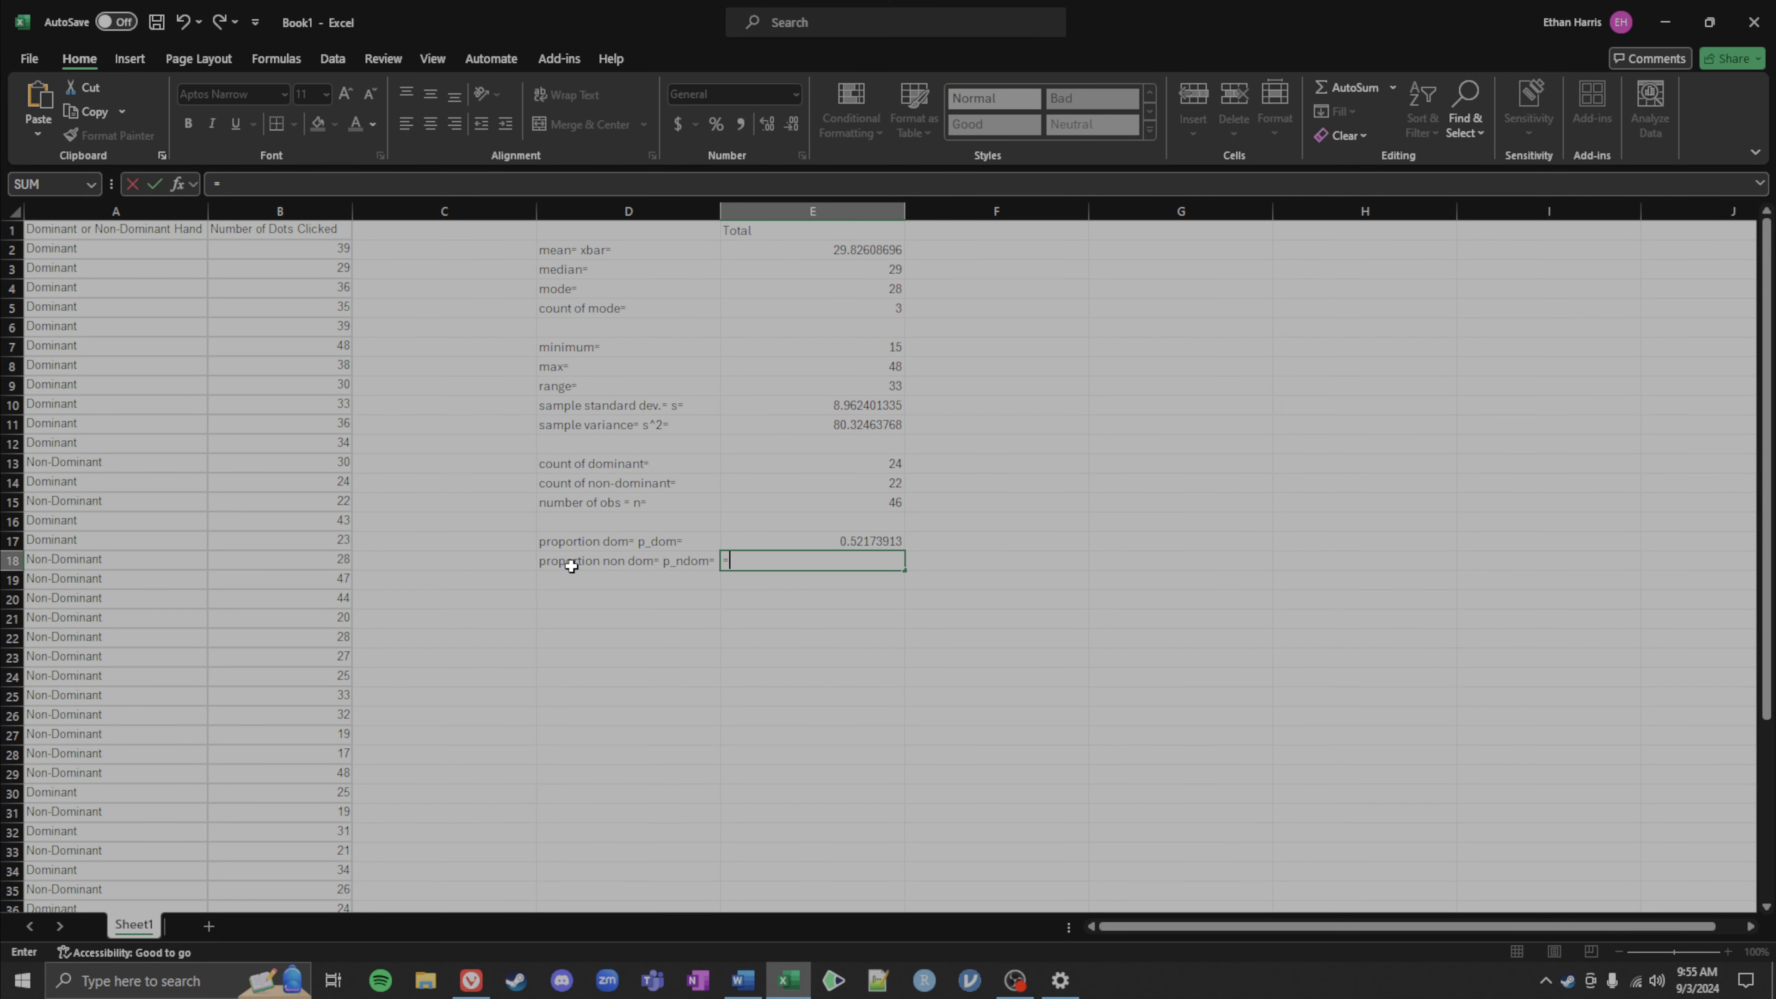
Step: Enter a formula in E18 dividing the non-dominant count in E14 by the observation count in E15
click(772, 481)
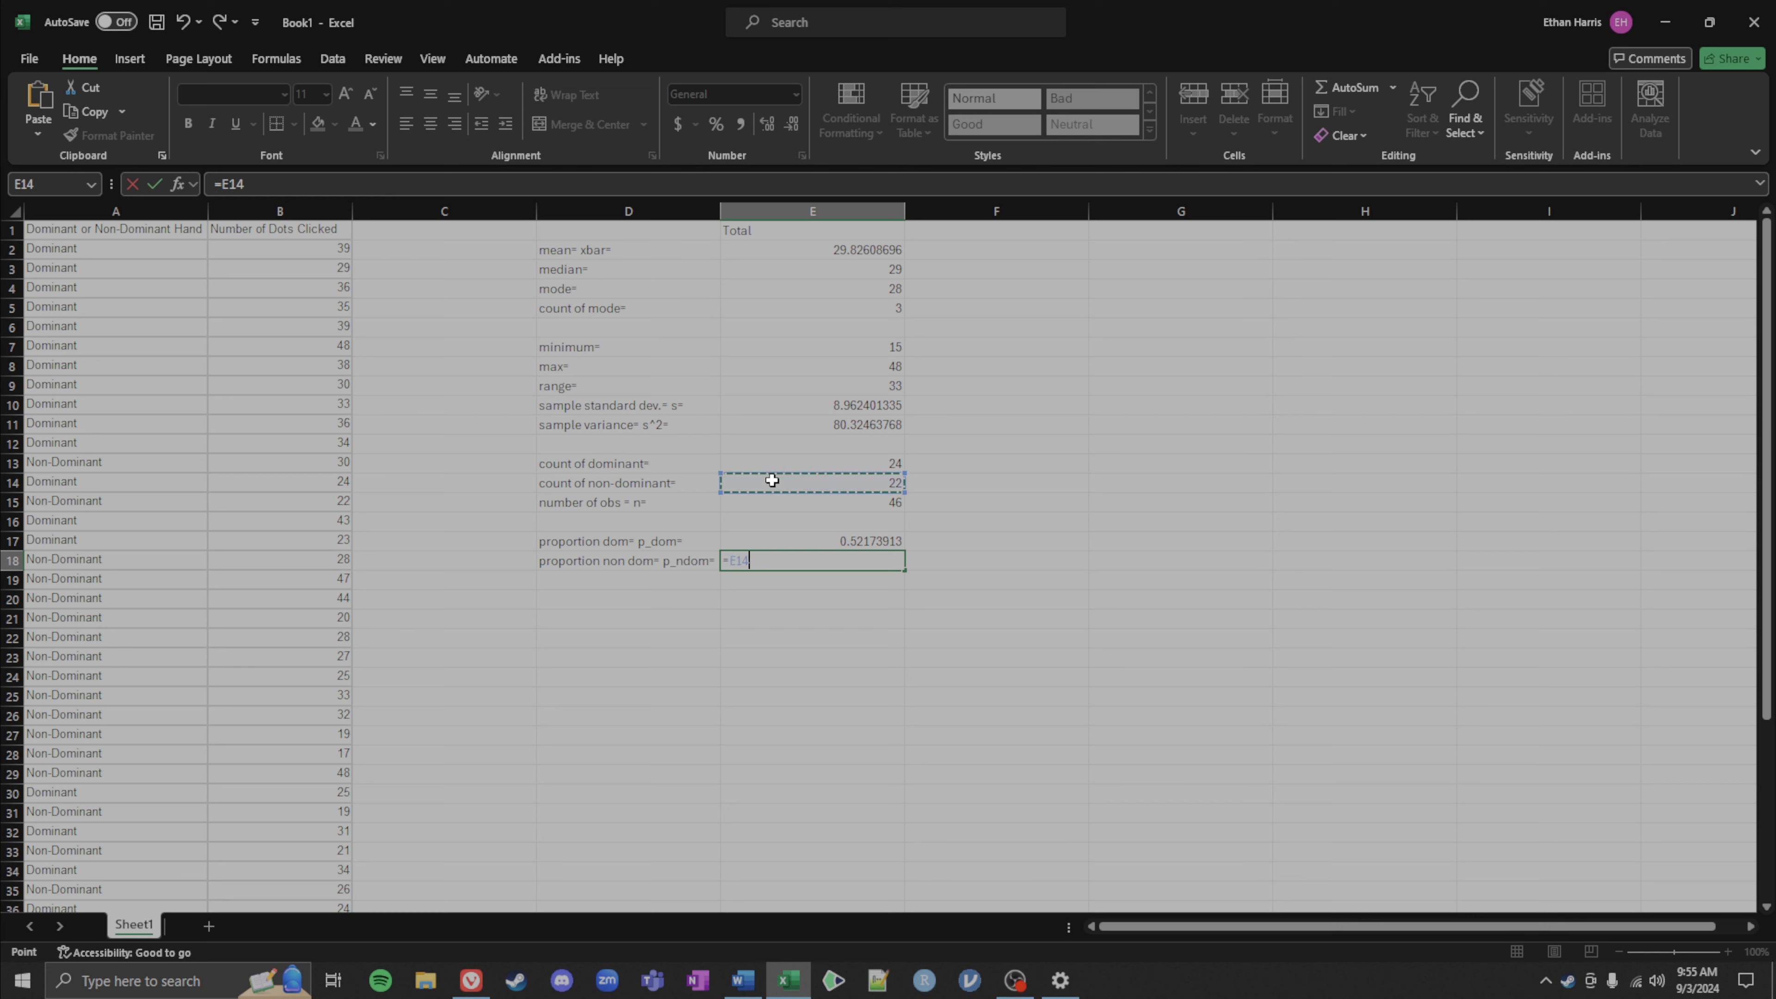
text(/)
click(738, 501)
key(Return)
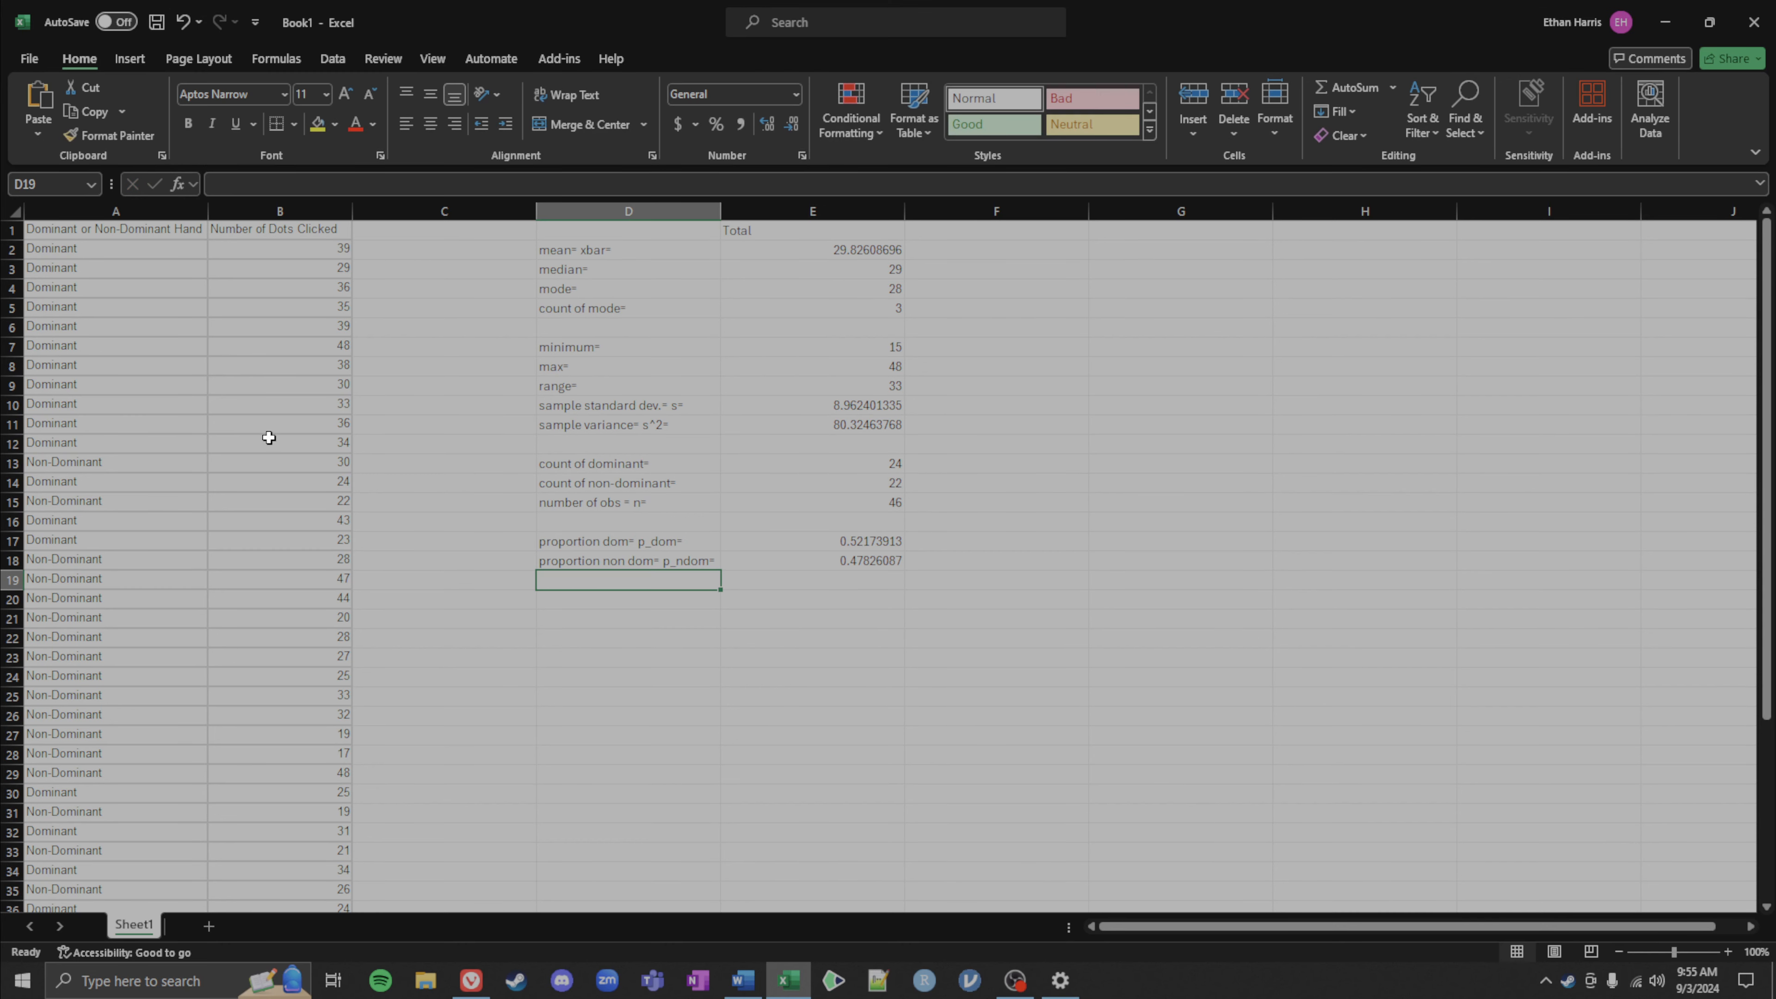
Step: Enter a SUM formula in E19 adding the two proportions in E17:E18
click(742, 579)
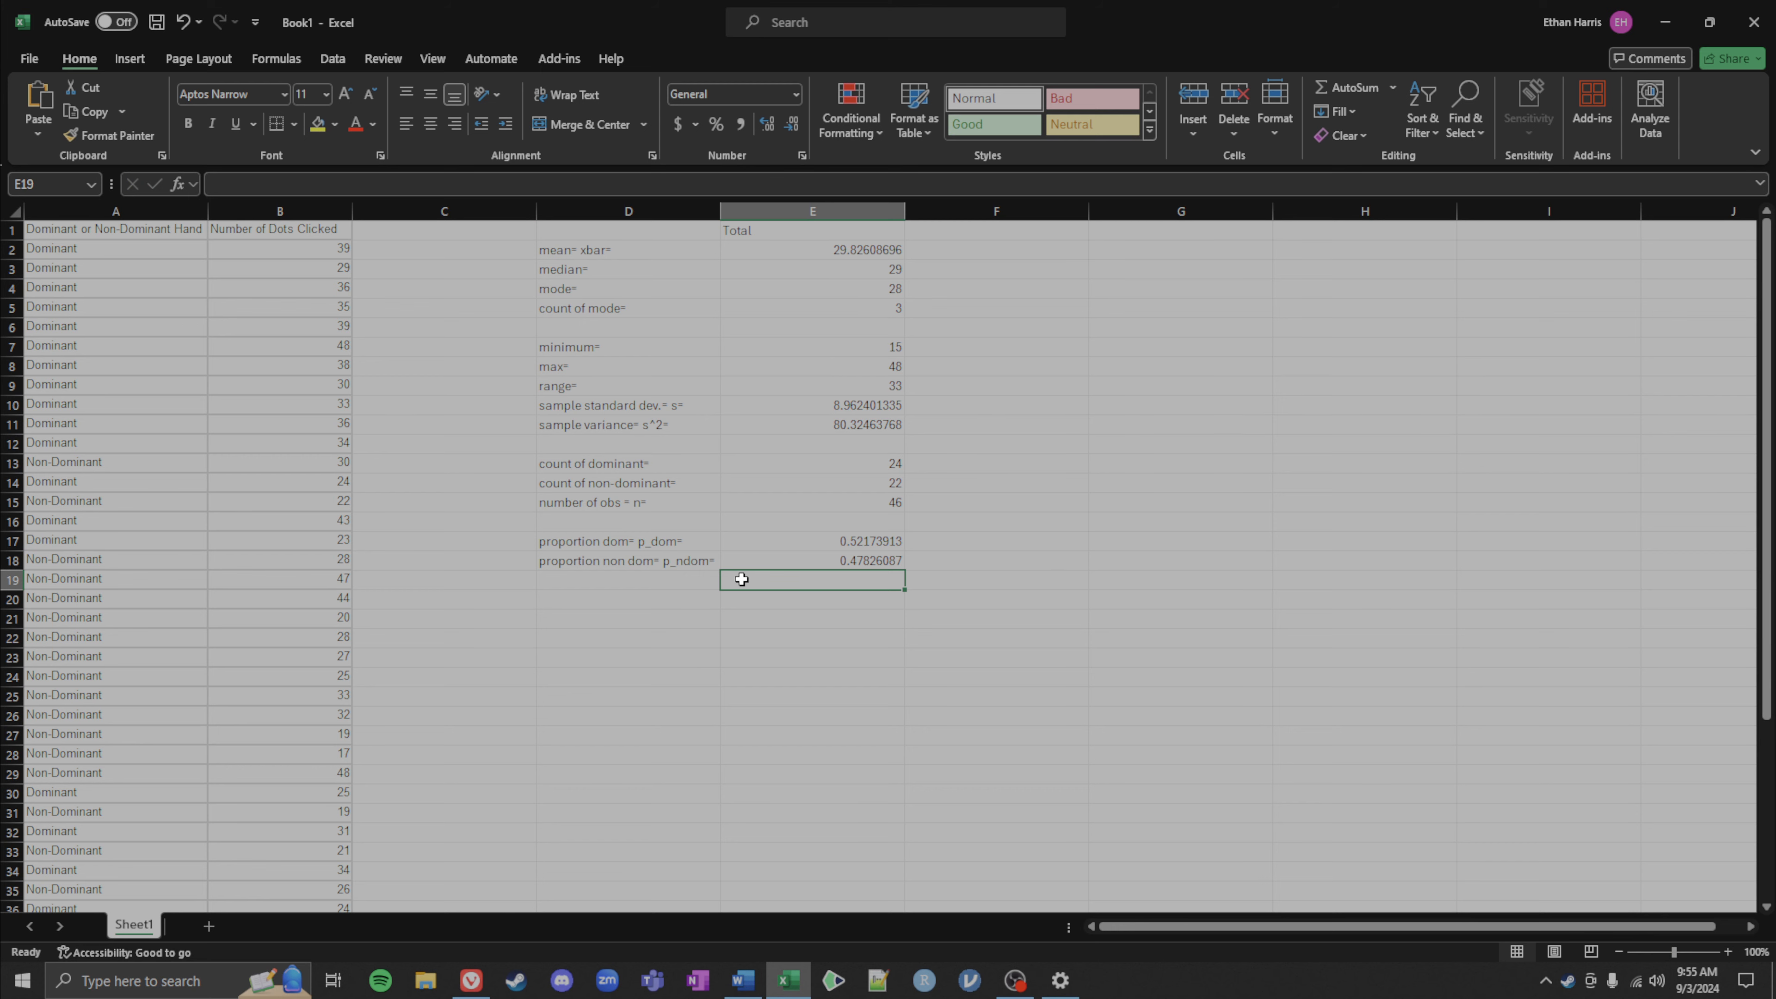
text(=sum()
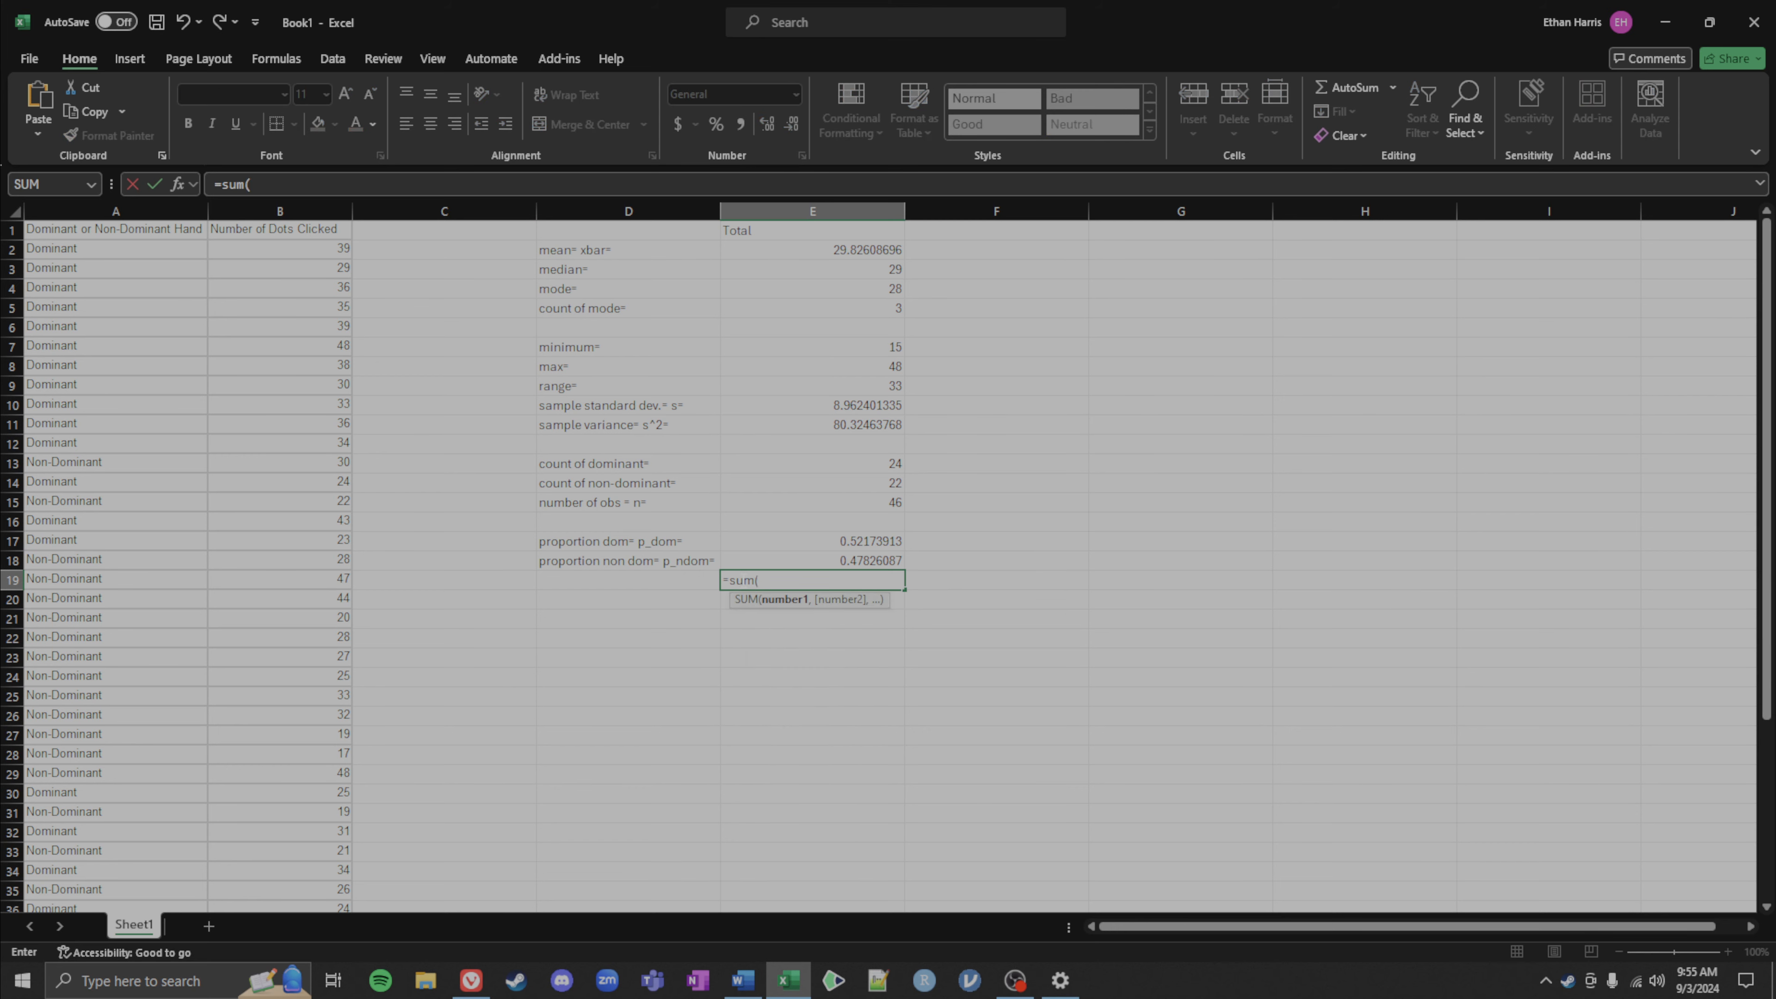
drag(777, 536, 790, 566)
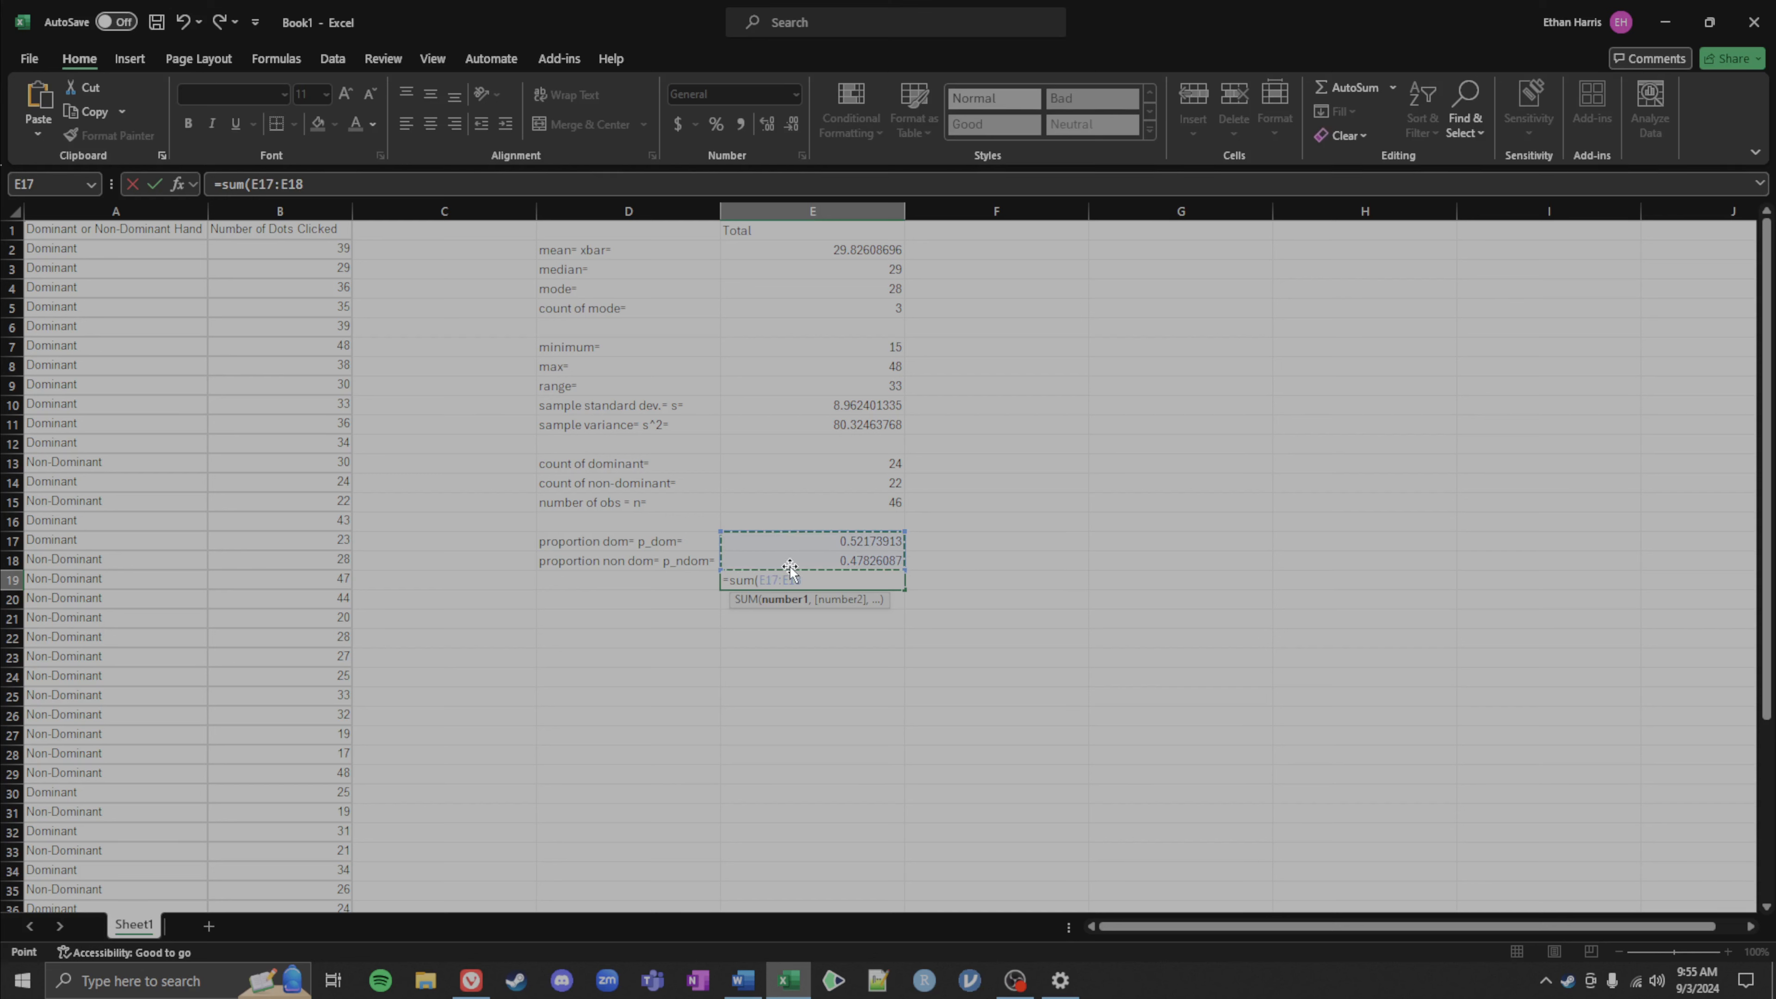
key(Return)
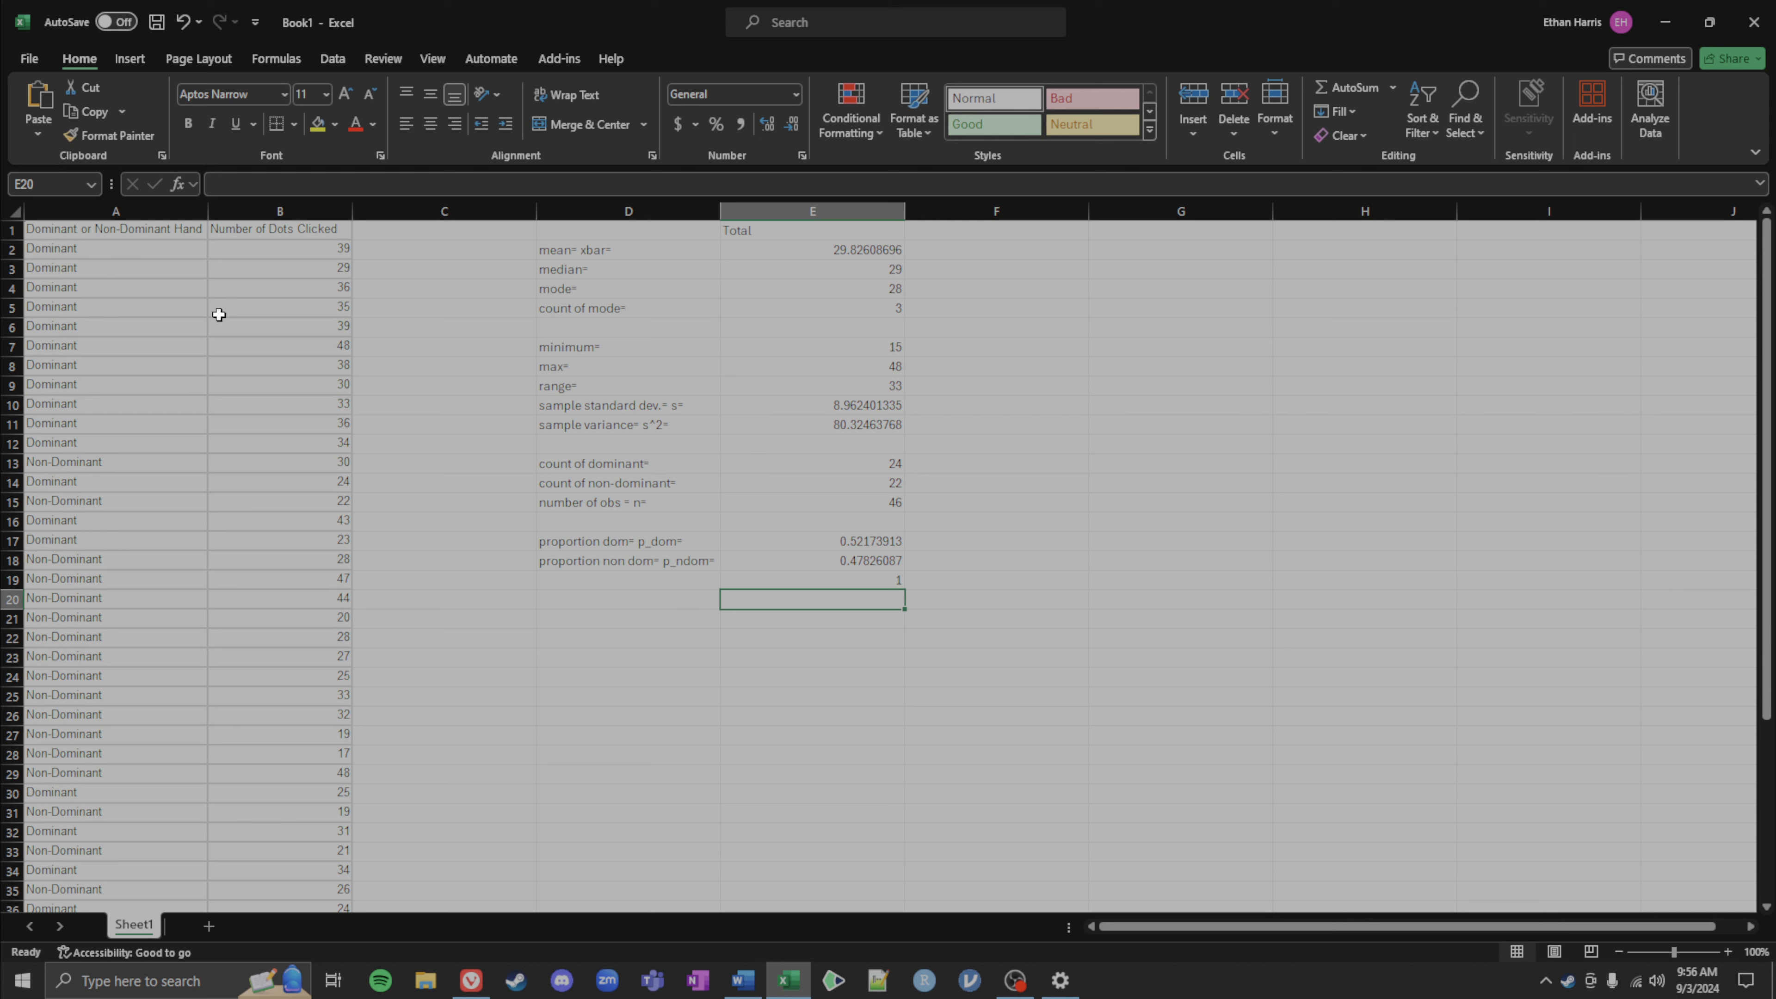
Step: Sort the data in columns A and B by Dominant or Non-Dominant Hand, on cell values, A to Z
scroll(208, 310, down, 2)
scroll(208, 309, up, 2)
drag(75, 230, 292, 867)
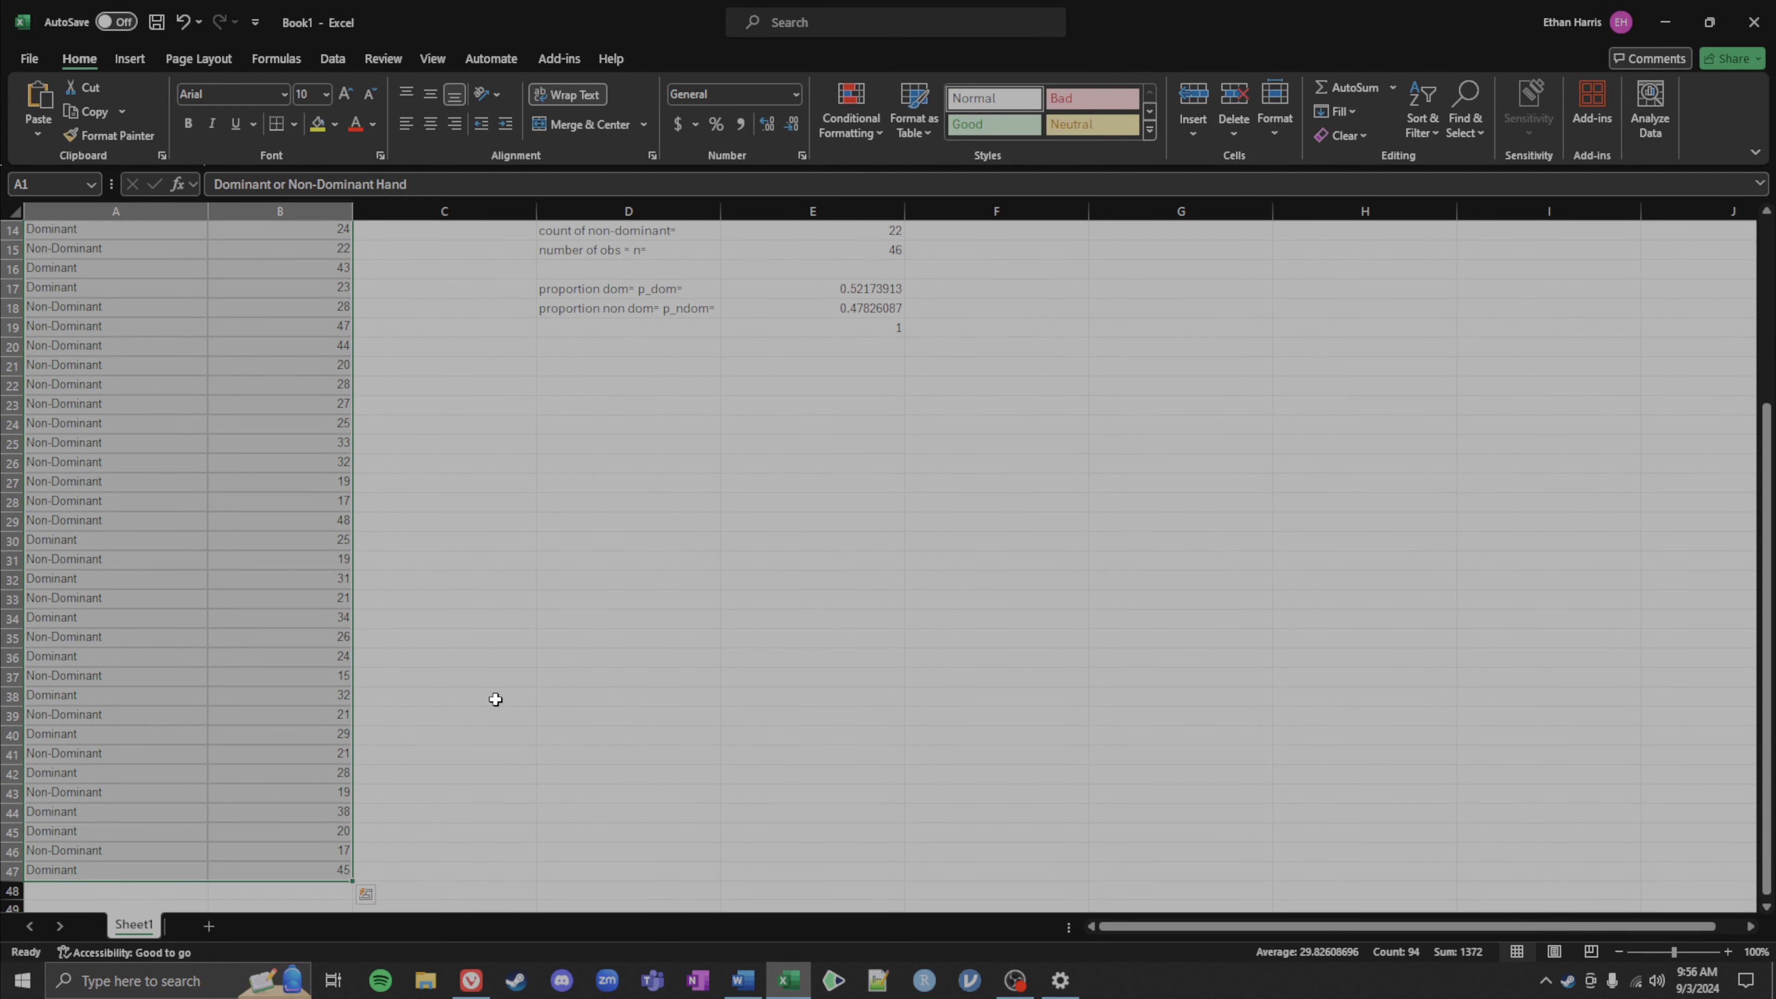
scroll(883, 452, up, 5)
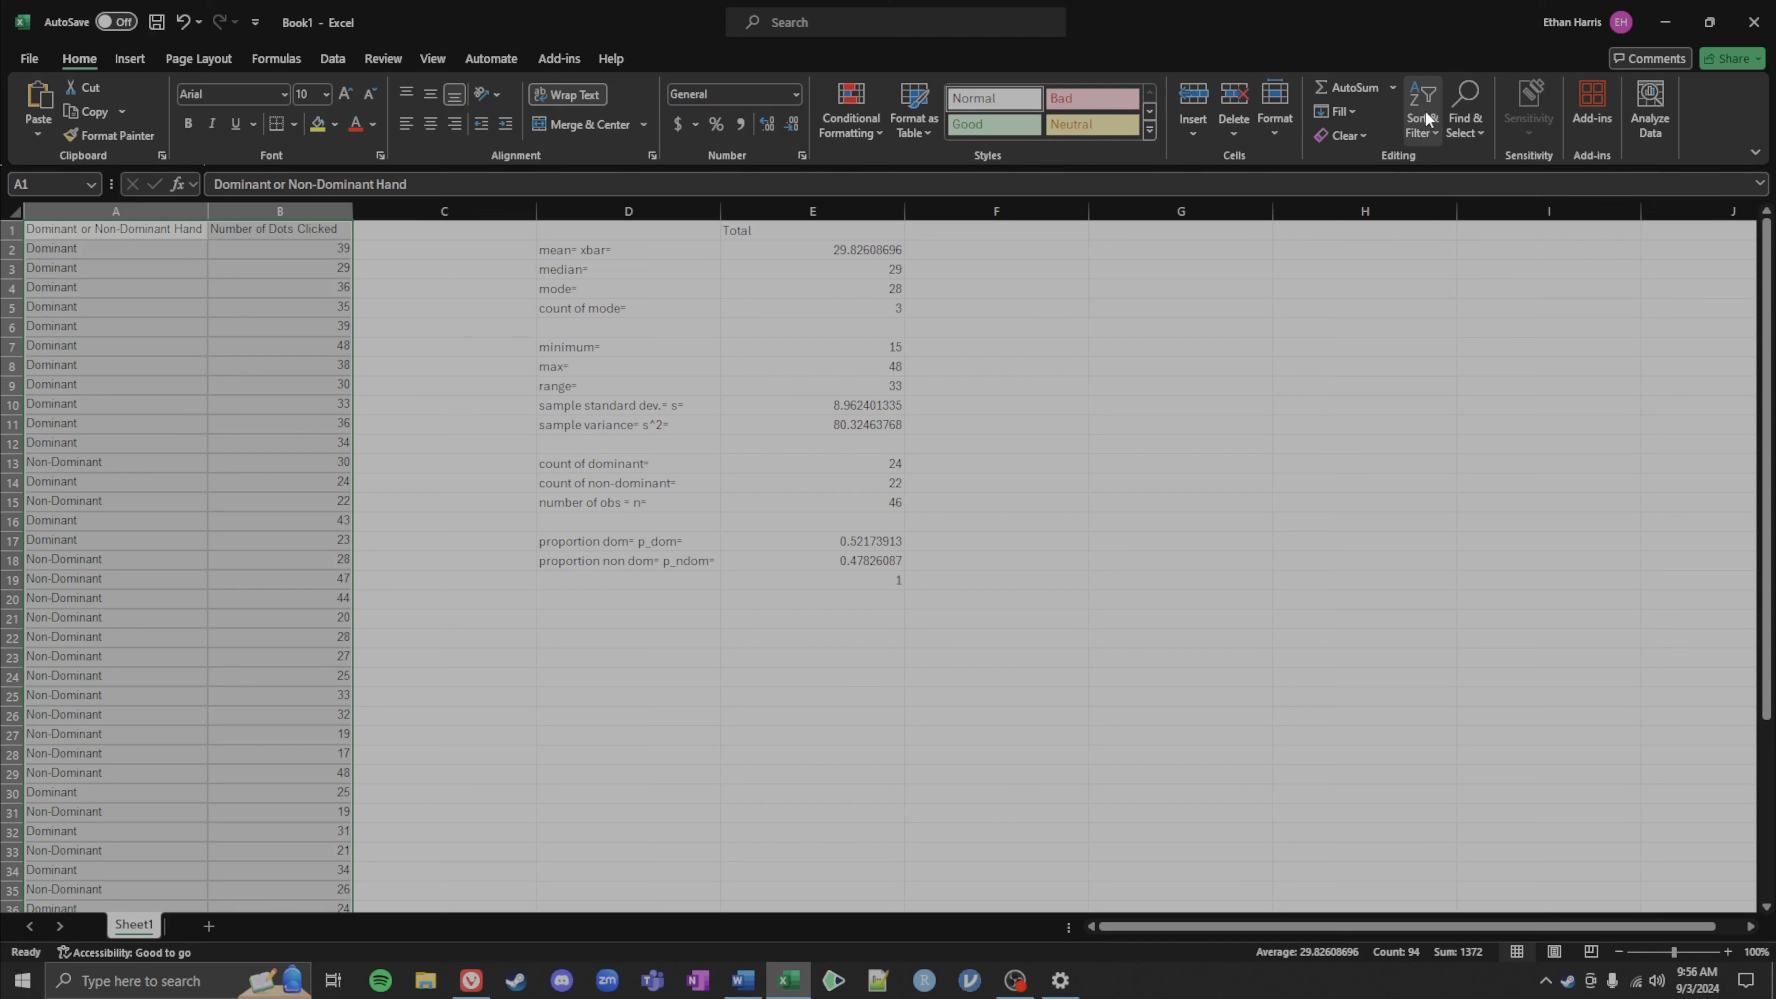
right_click(236, 362)
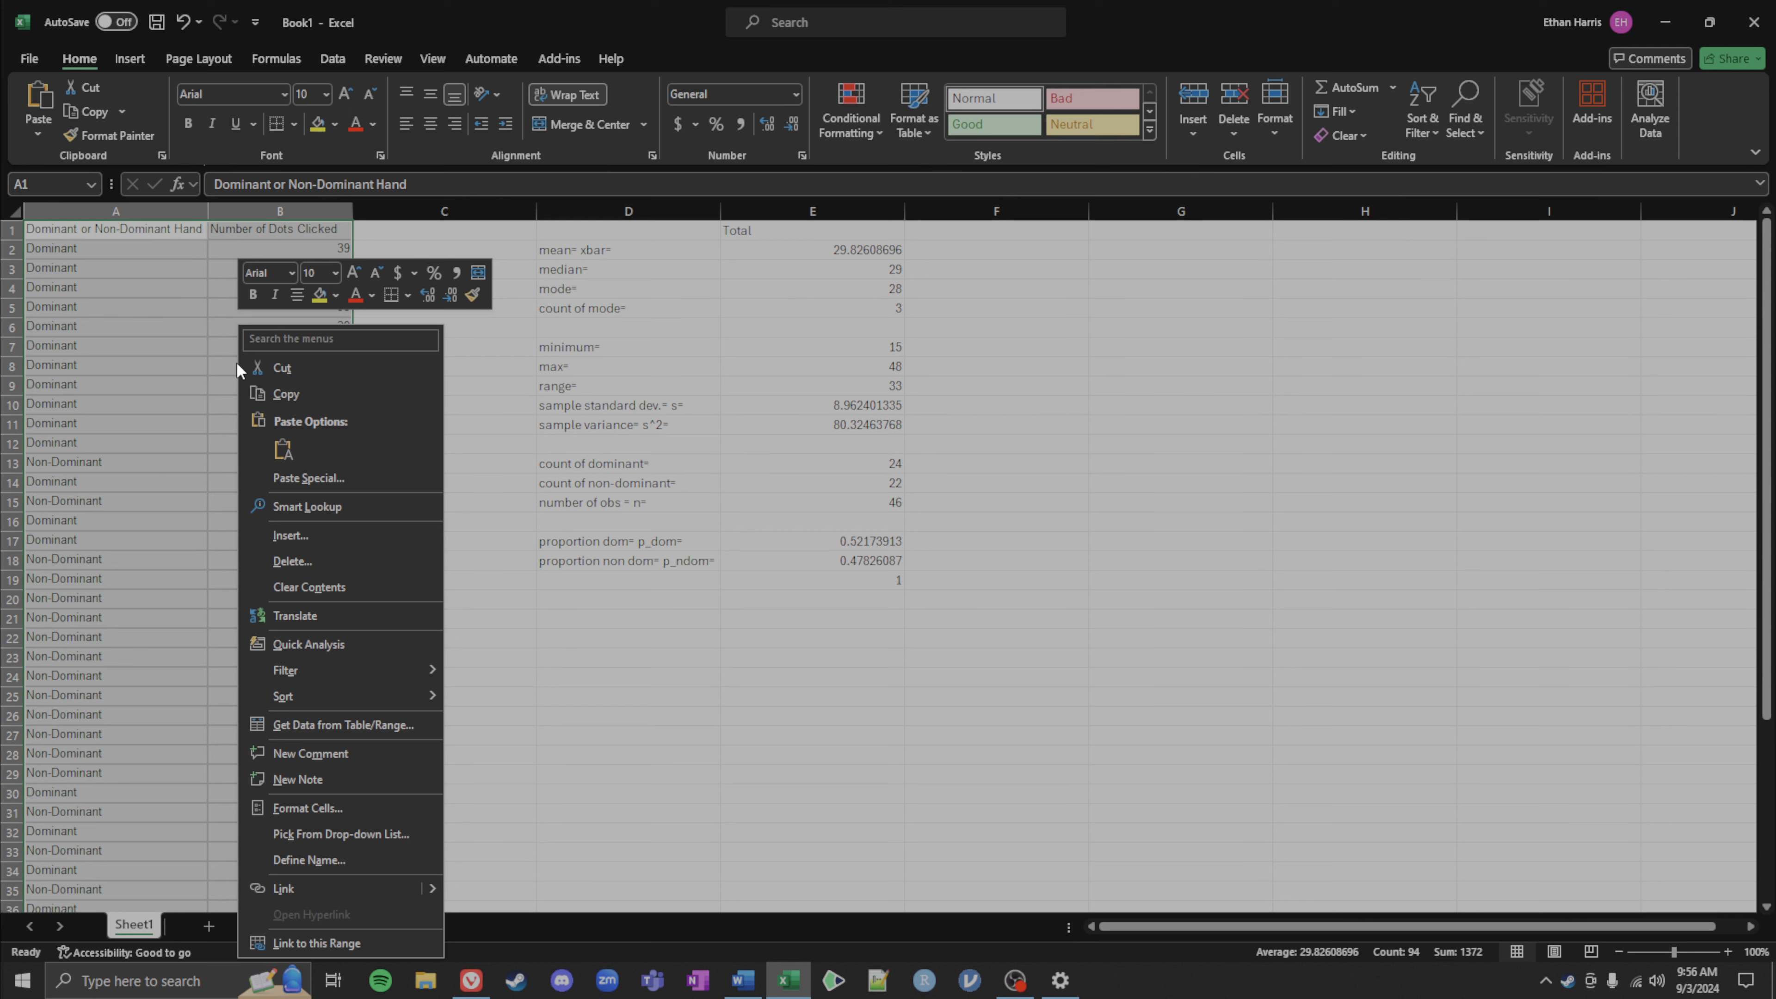
mouse_move(306, 700)
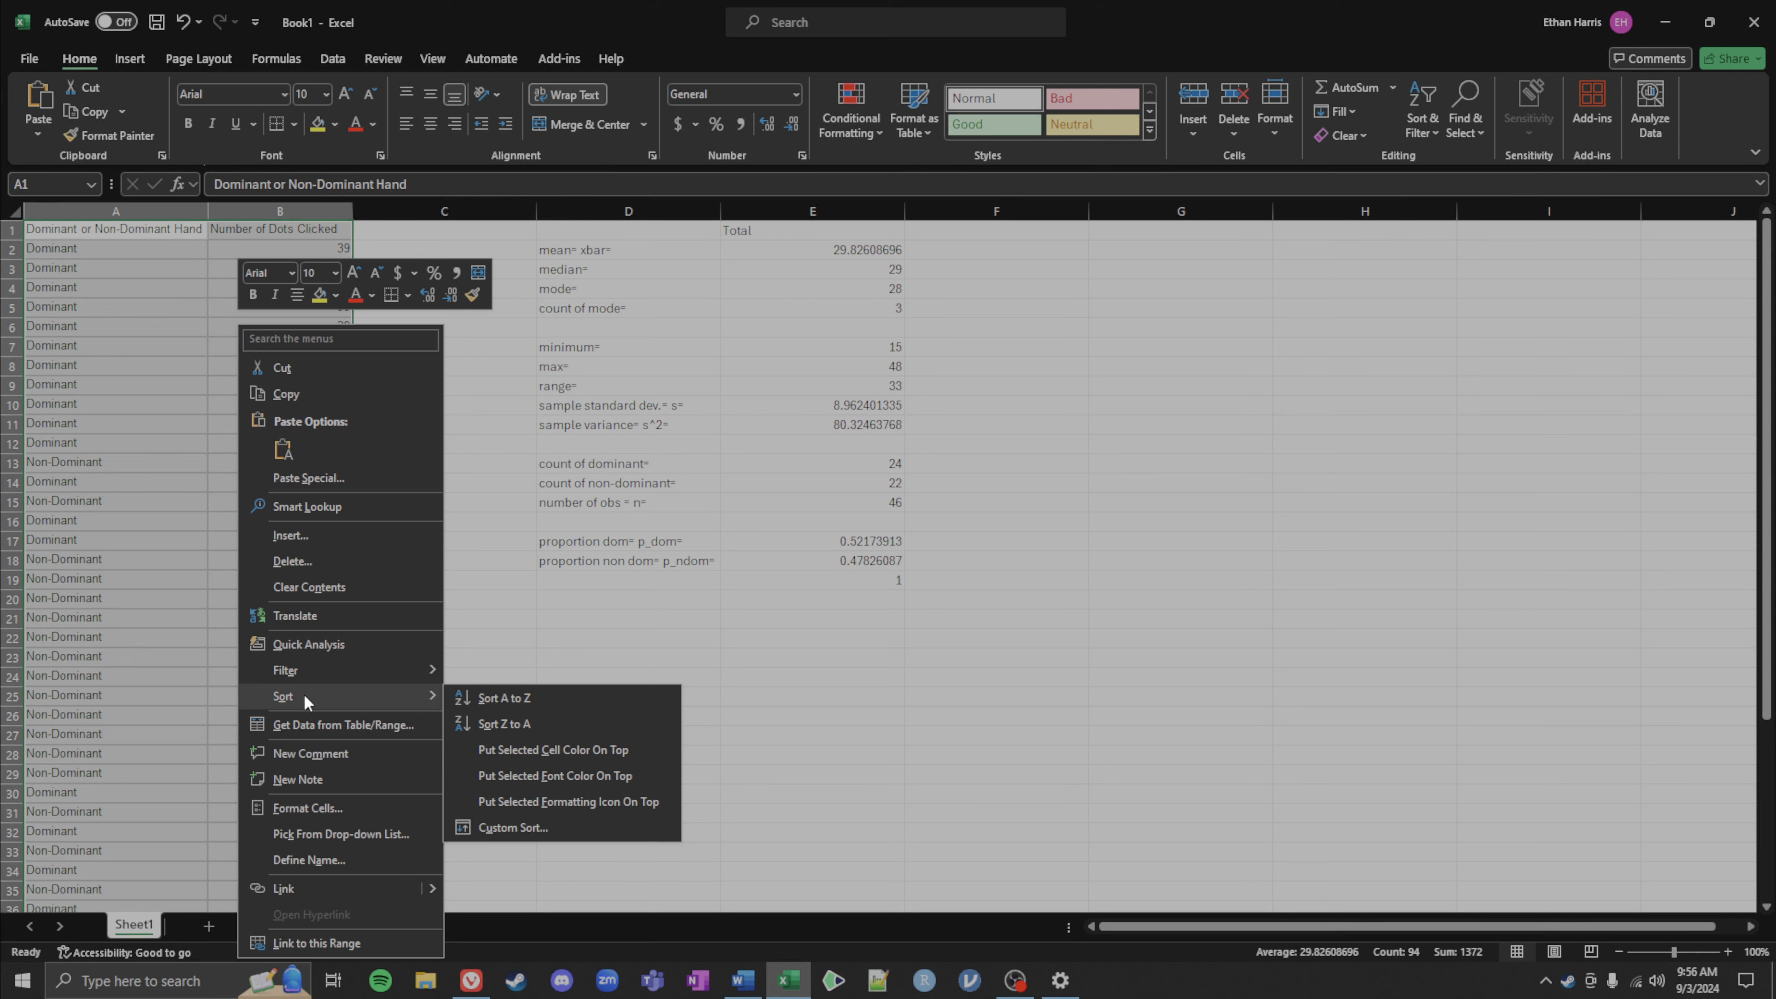
click(542, 826)
drag(507, 612, 673, 324)
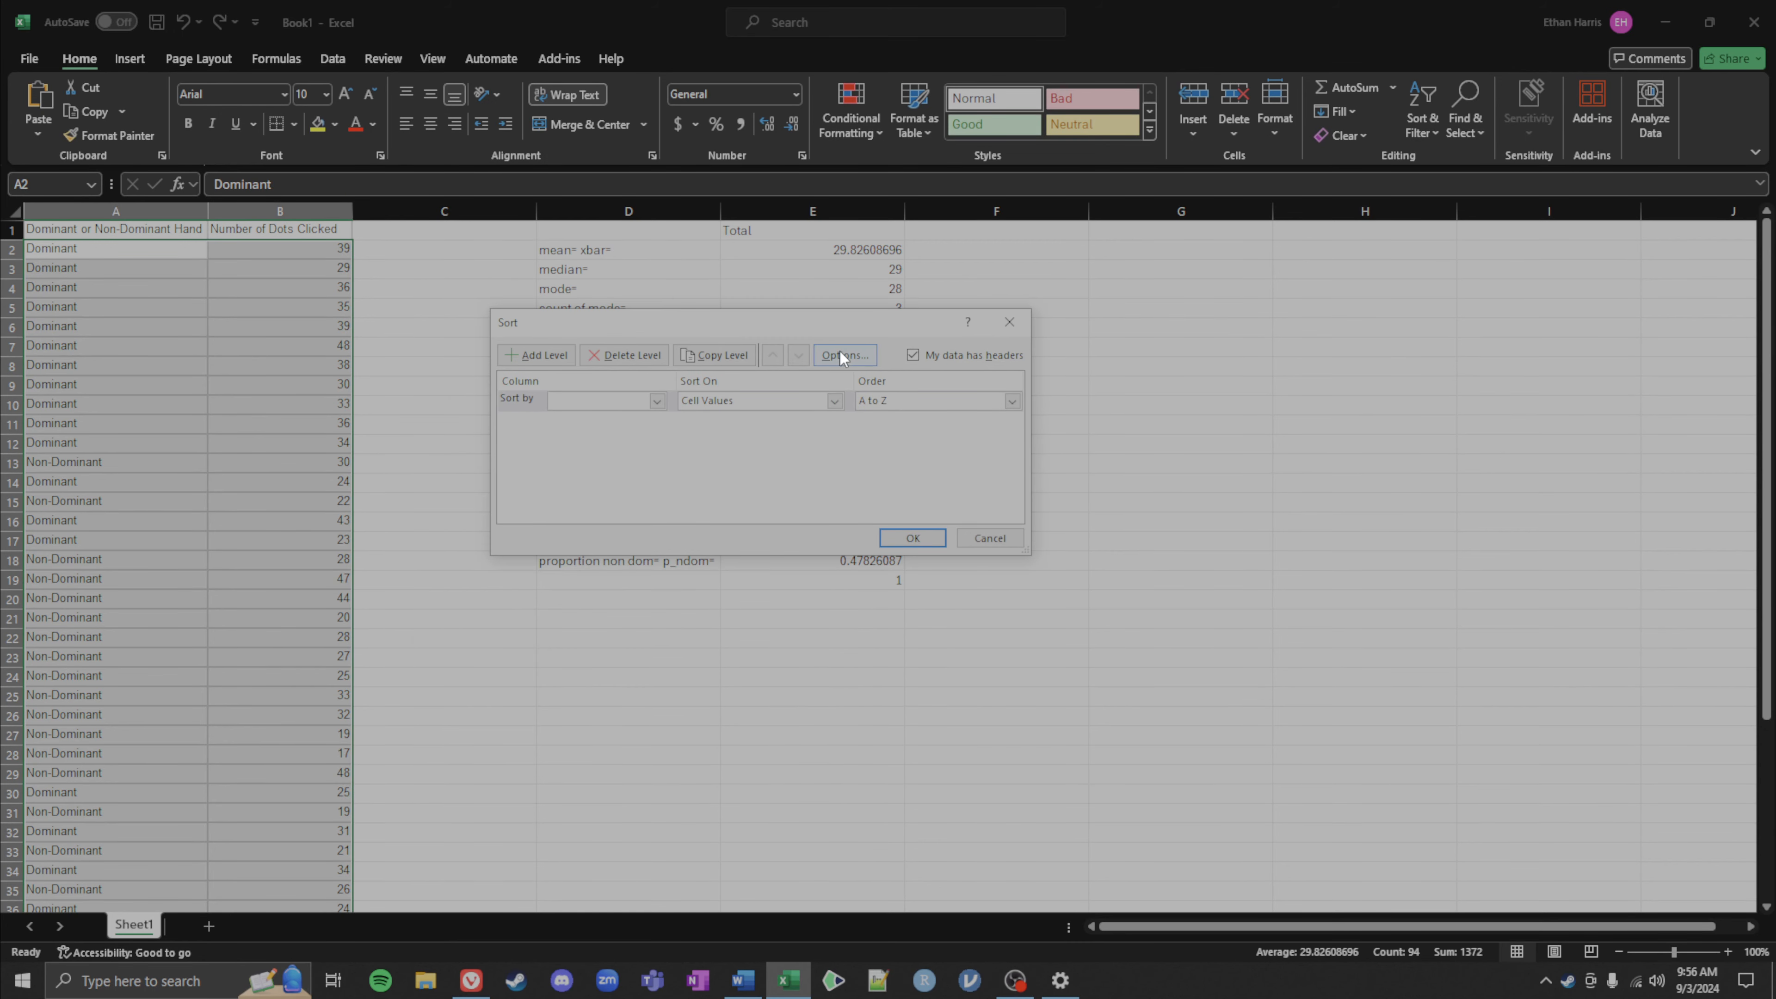
click(658, 400)
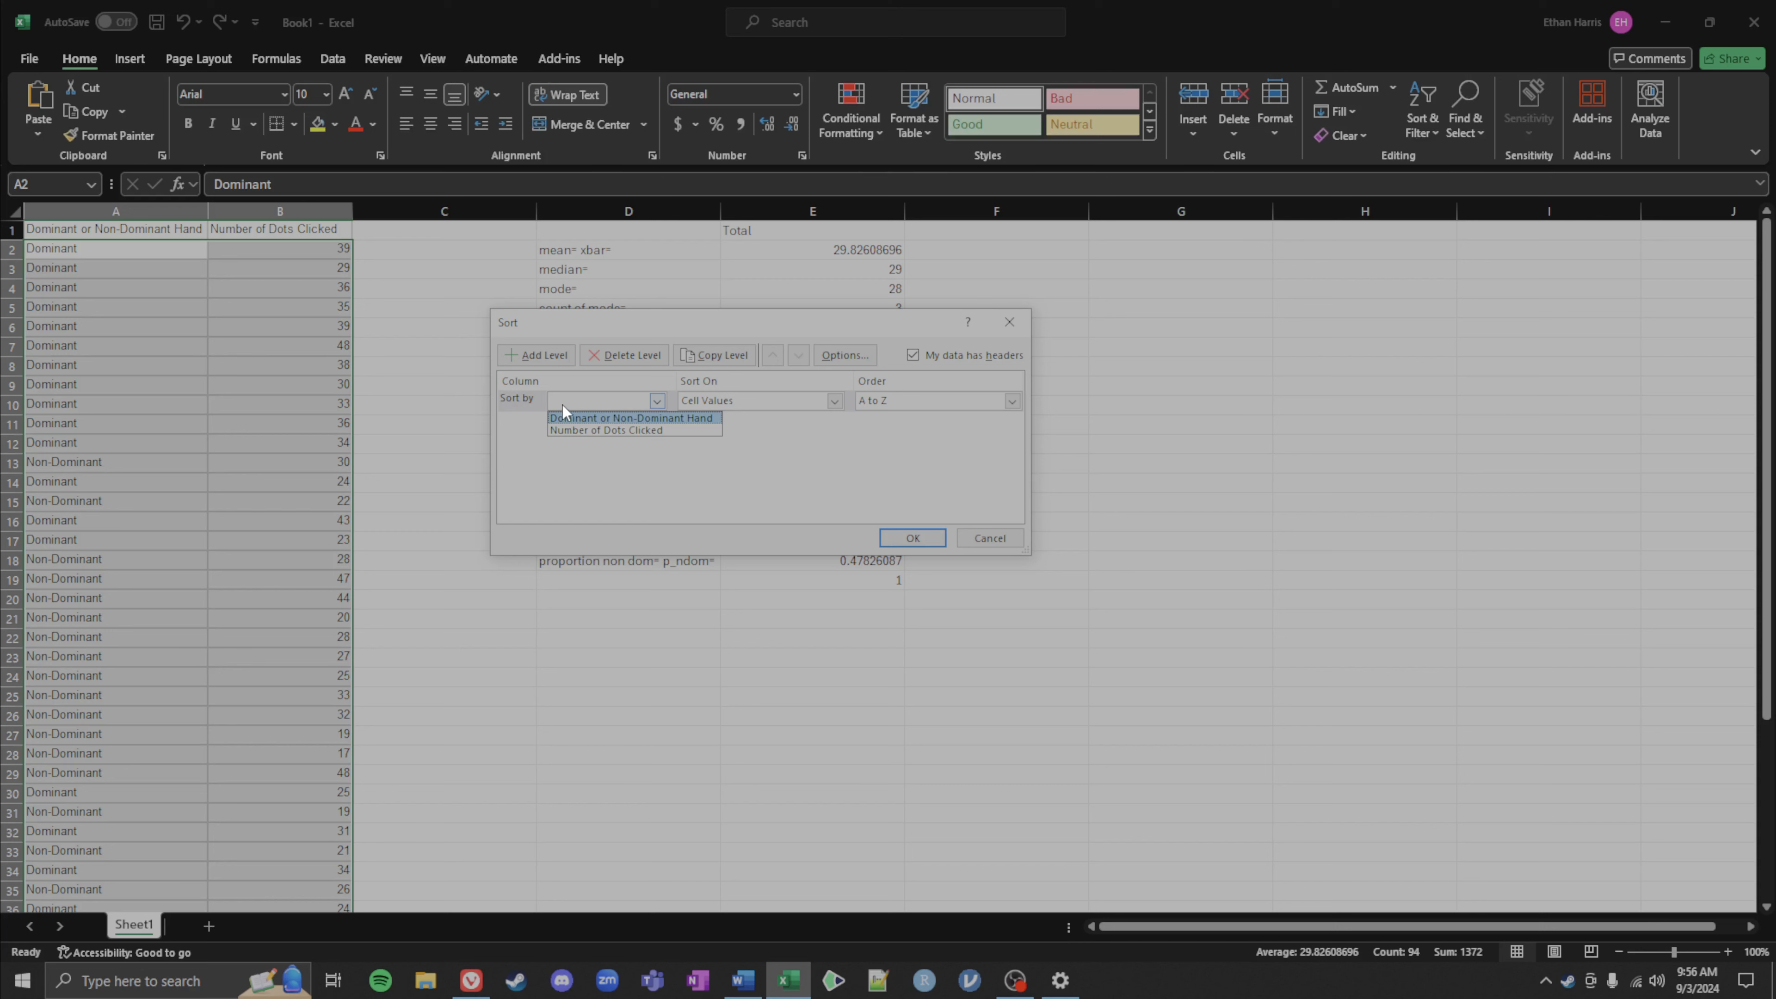
click(557, 417)
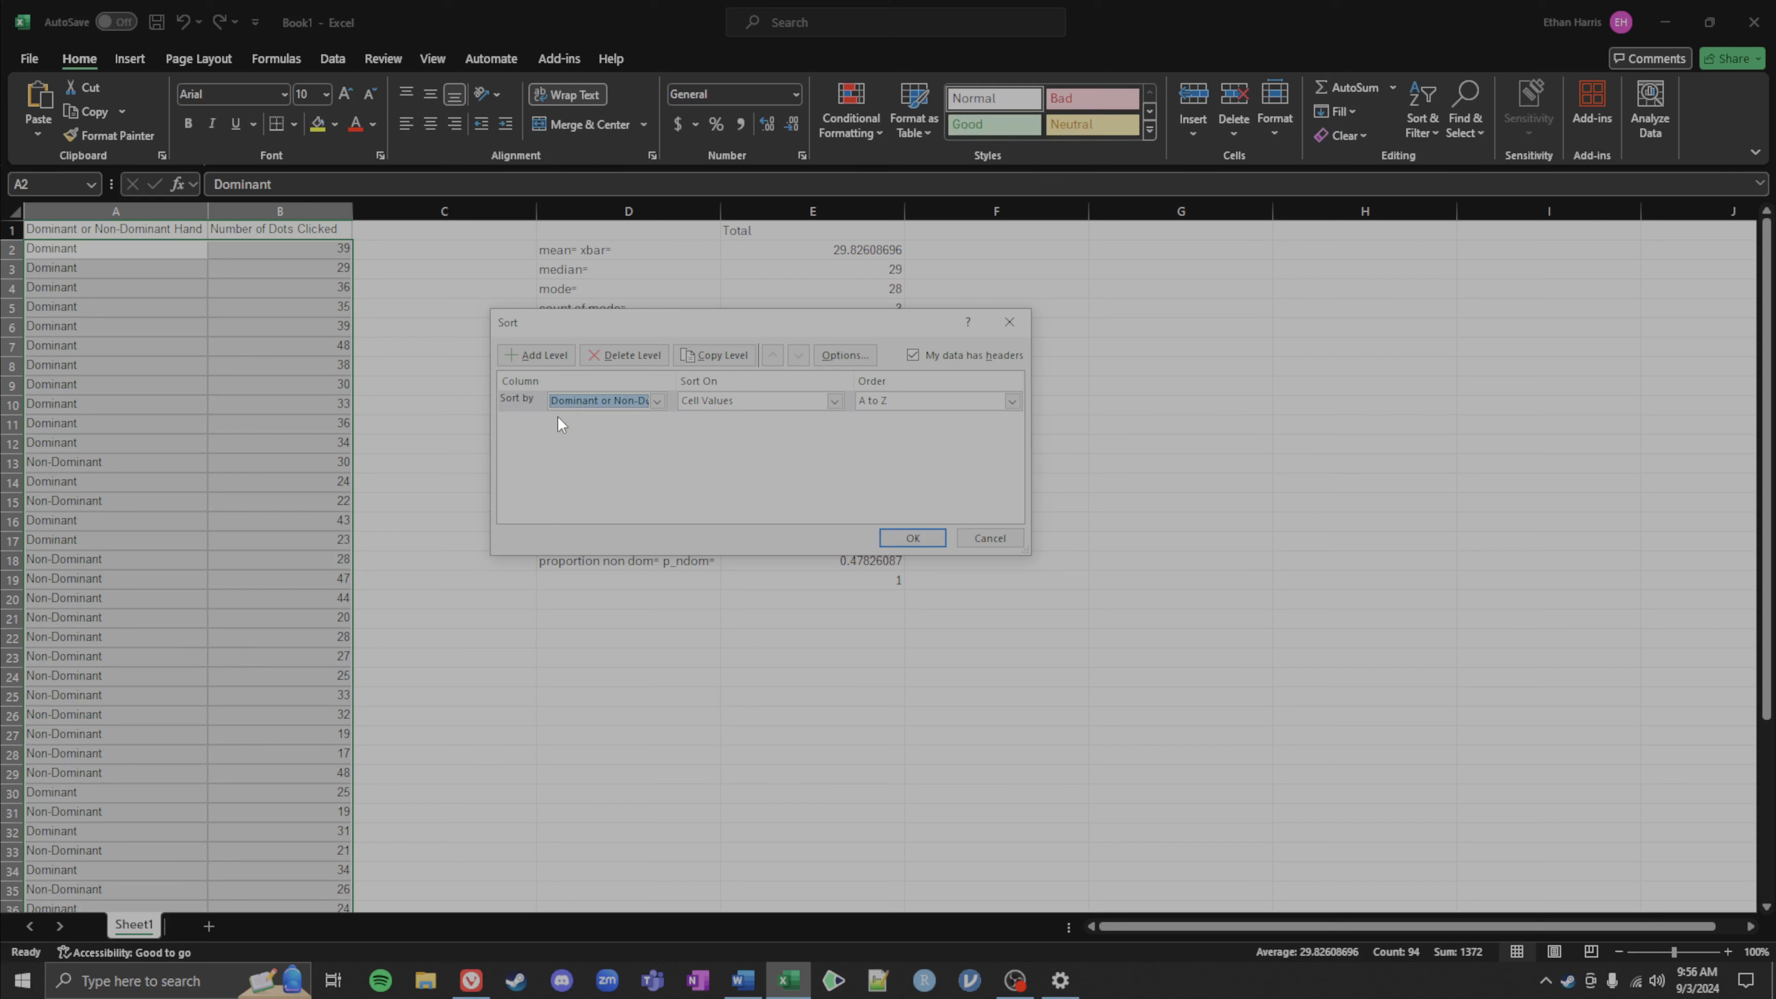
click(835, 400)
click(708, 418)
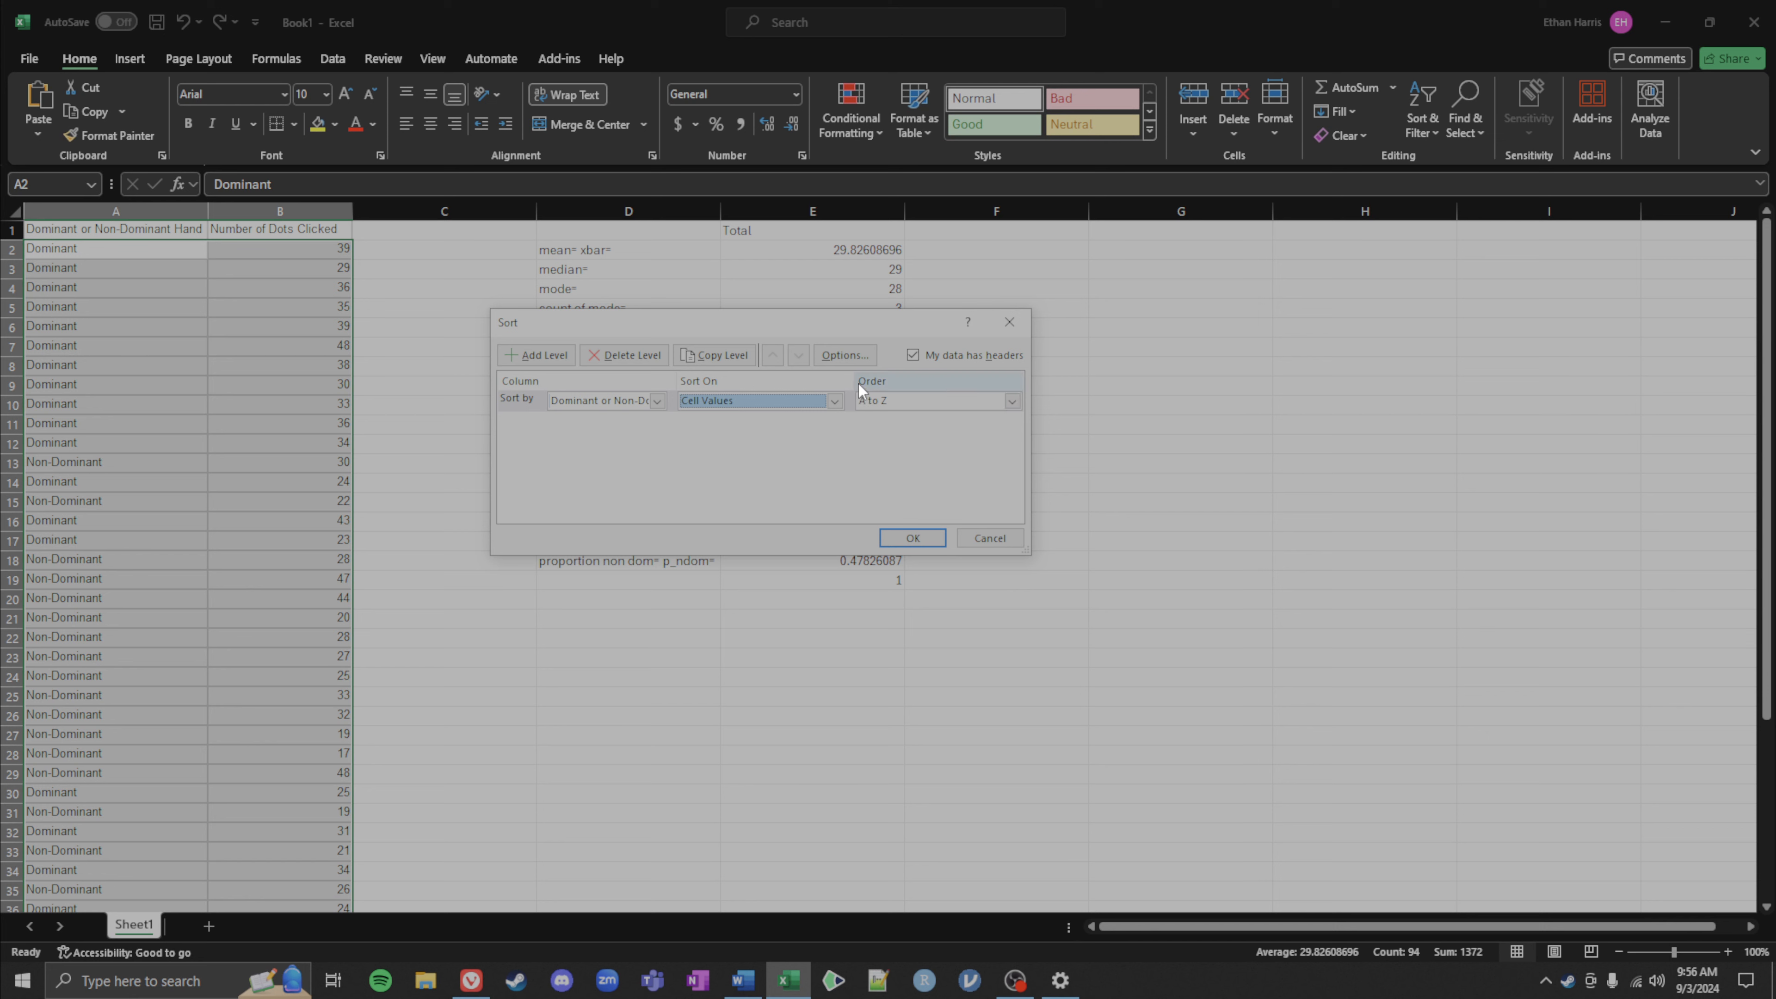
click(892, 537)
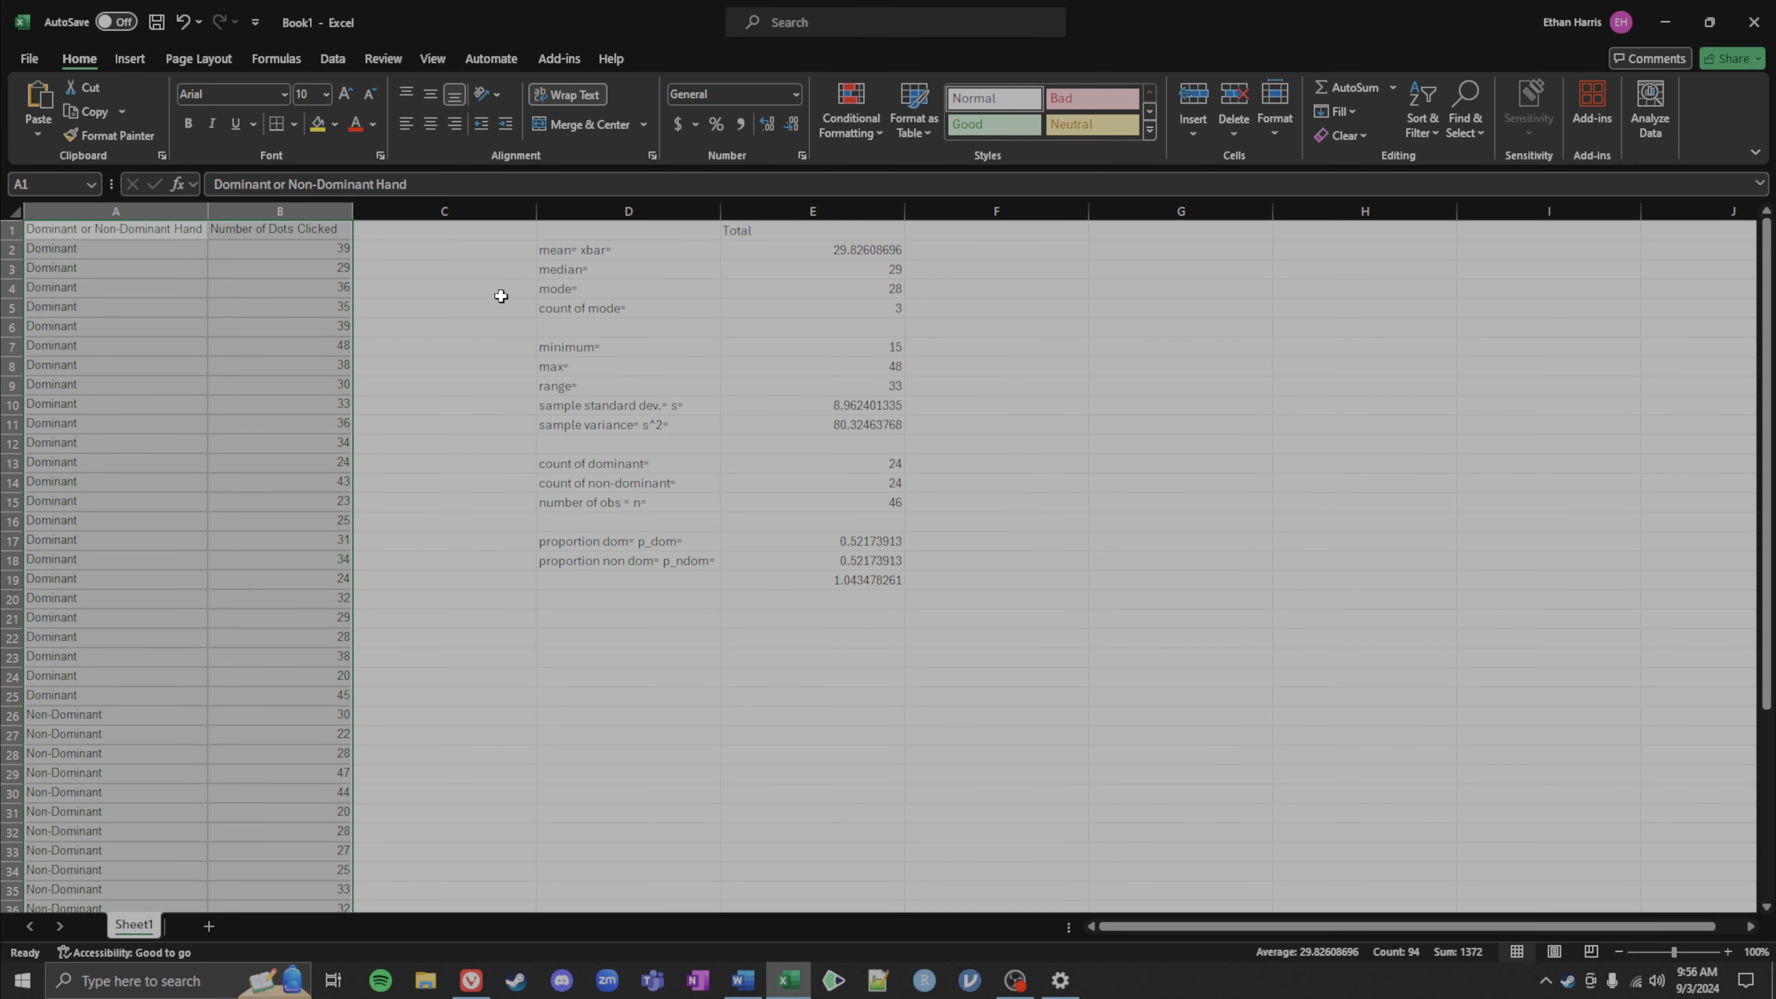
Step: Select the dominant-hand rows to check where the dominant group ends in the sorted data
click(435, 329)
drag(101, 250, 341, 703)
scroll(221, 551, down, 5)
drag(75, 427, 48, 340)
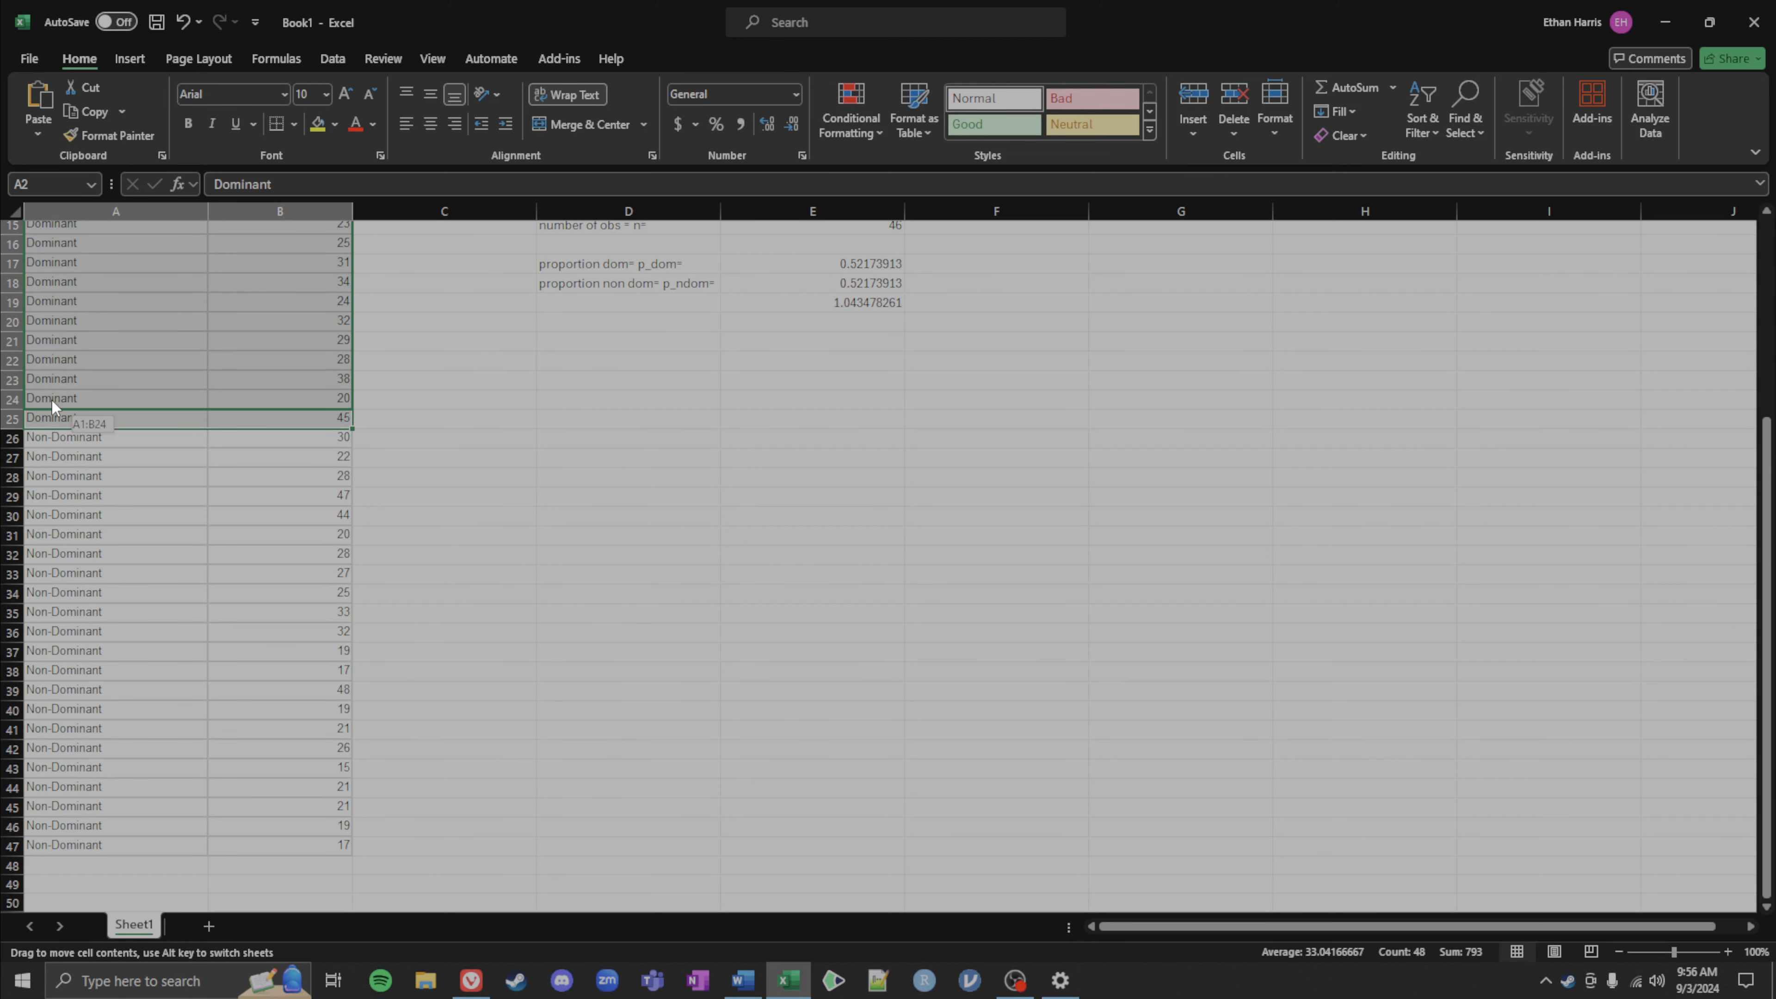
drag(51, 400, 276, 736)
click(658, 660)
scroll(762, 647, up, 3)
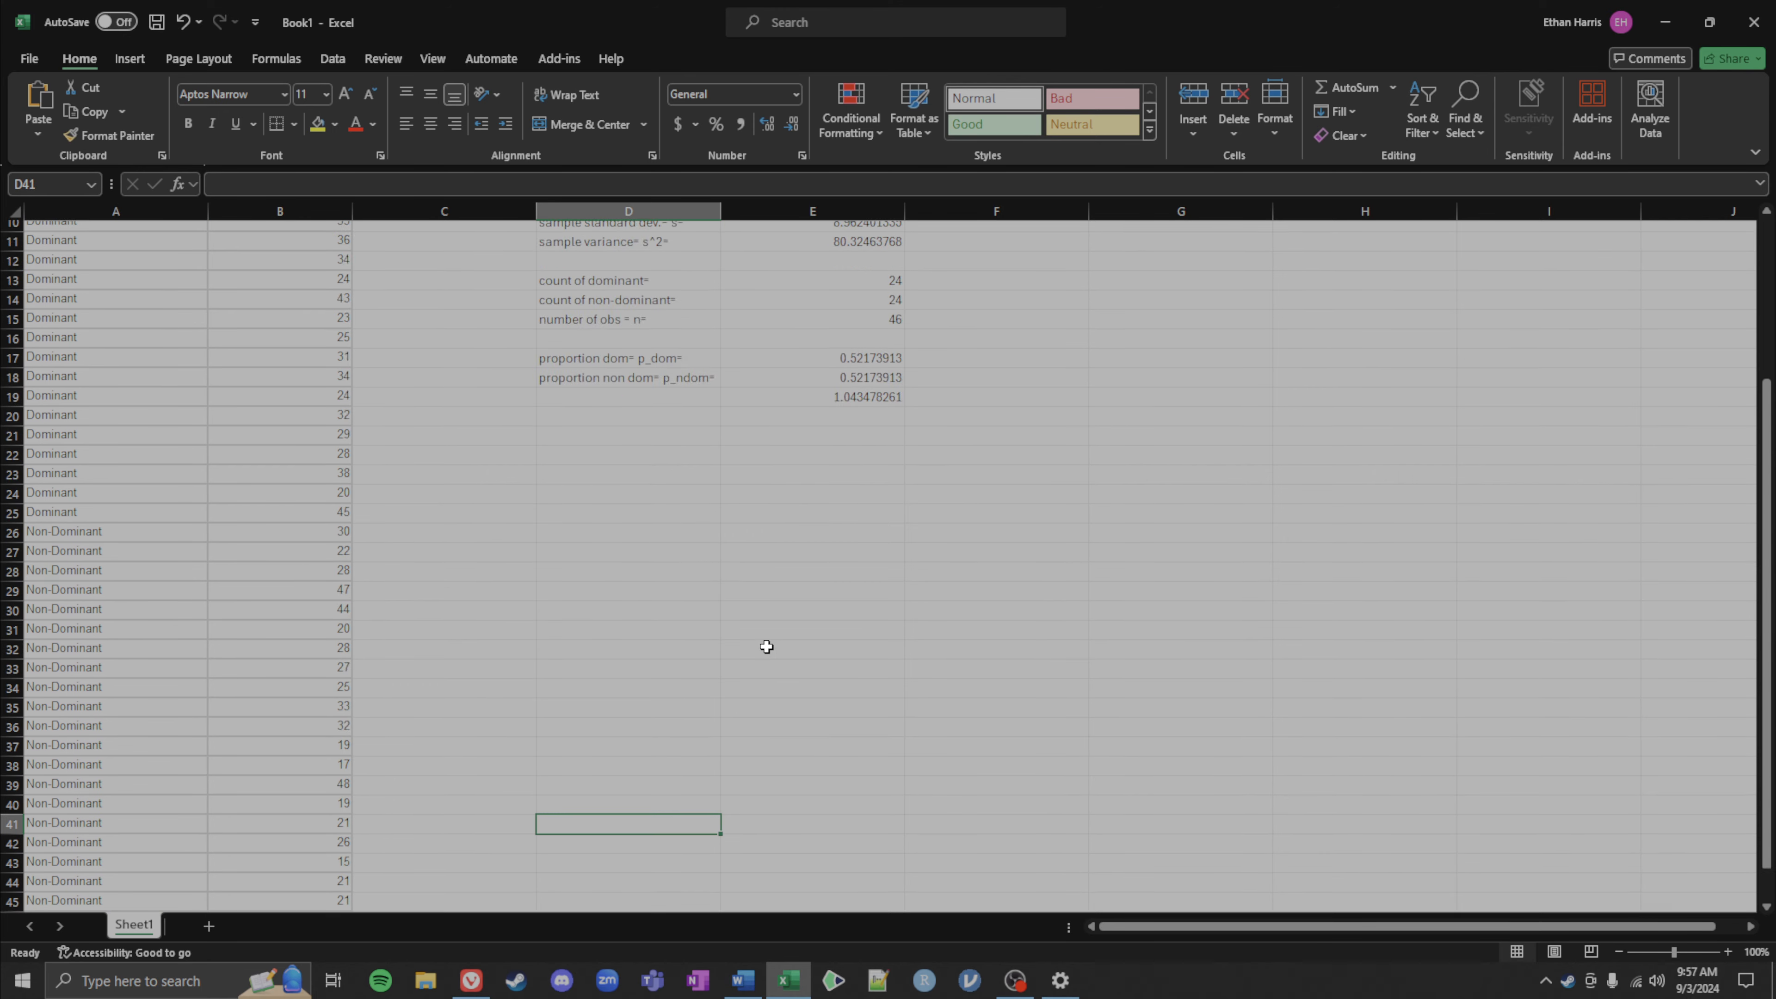
scroll(766, 647, up, 3)
Step: Enter the column header Dominant in F1
click(959, 233)
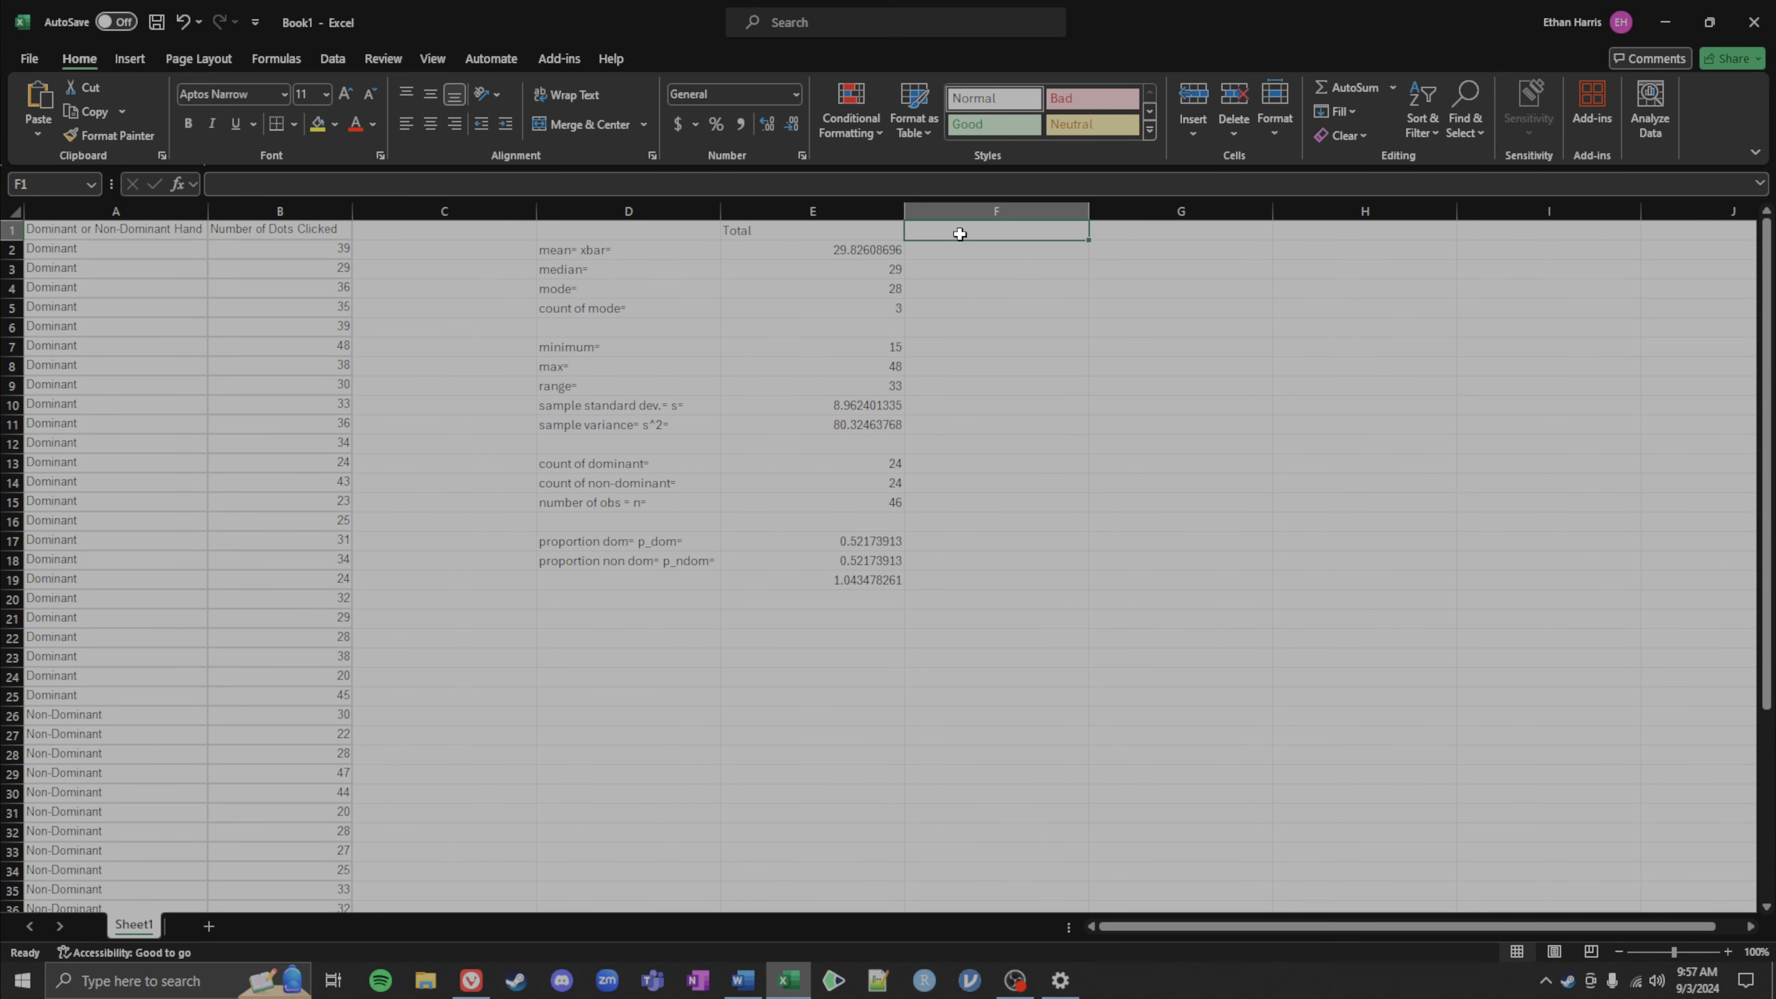
text(D)
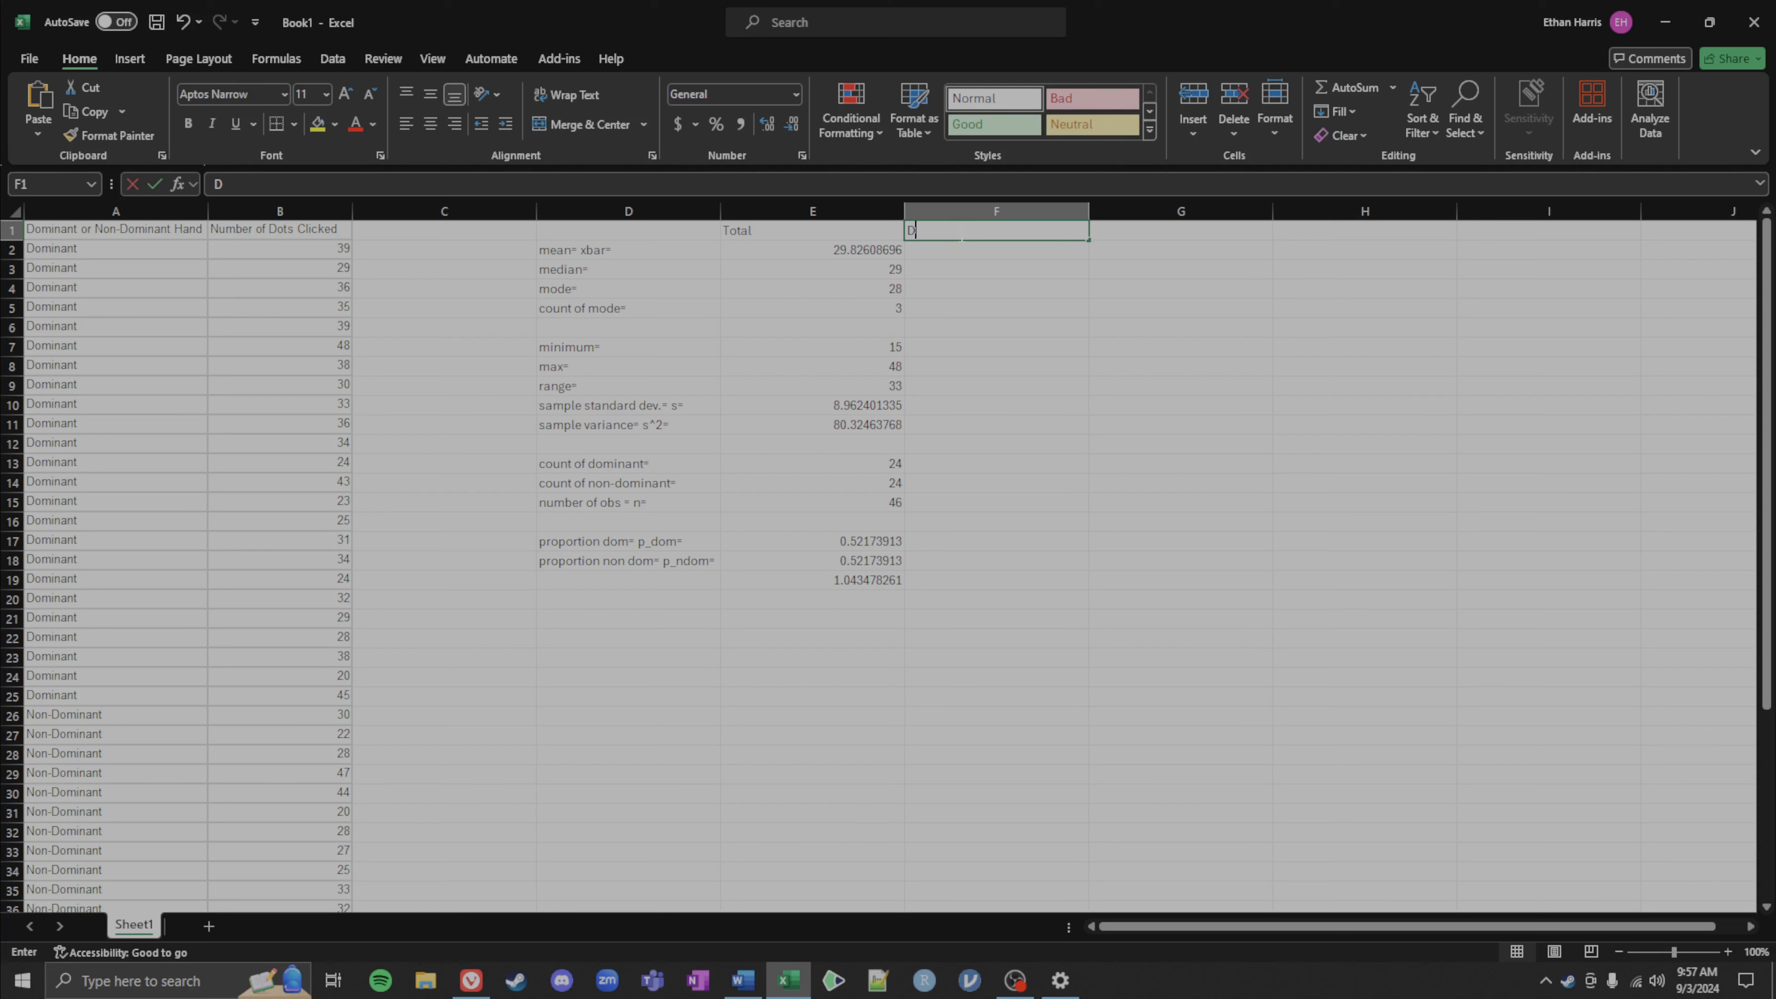
text(ominant)
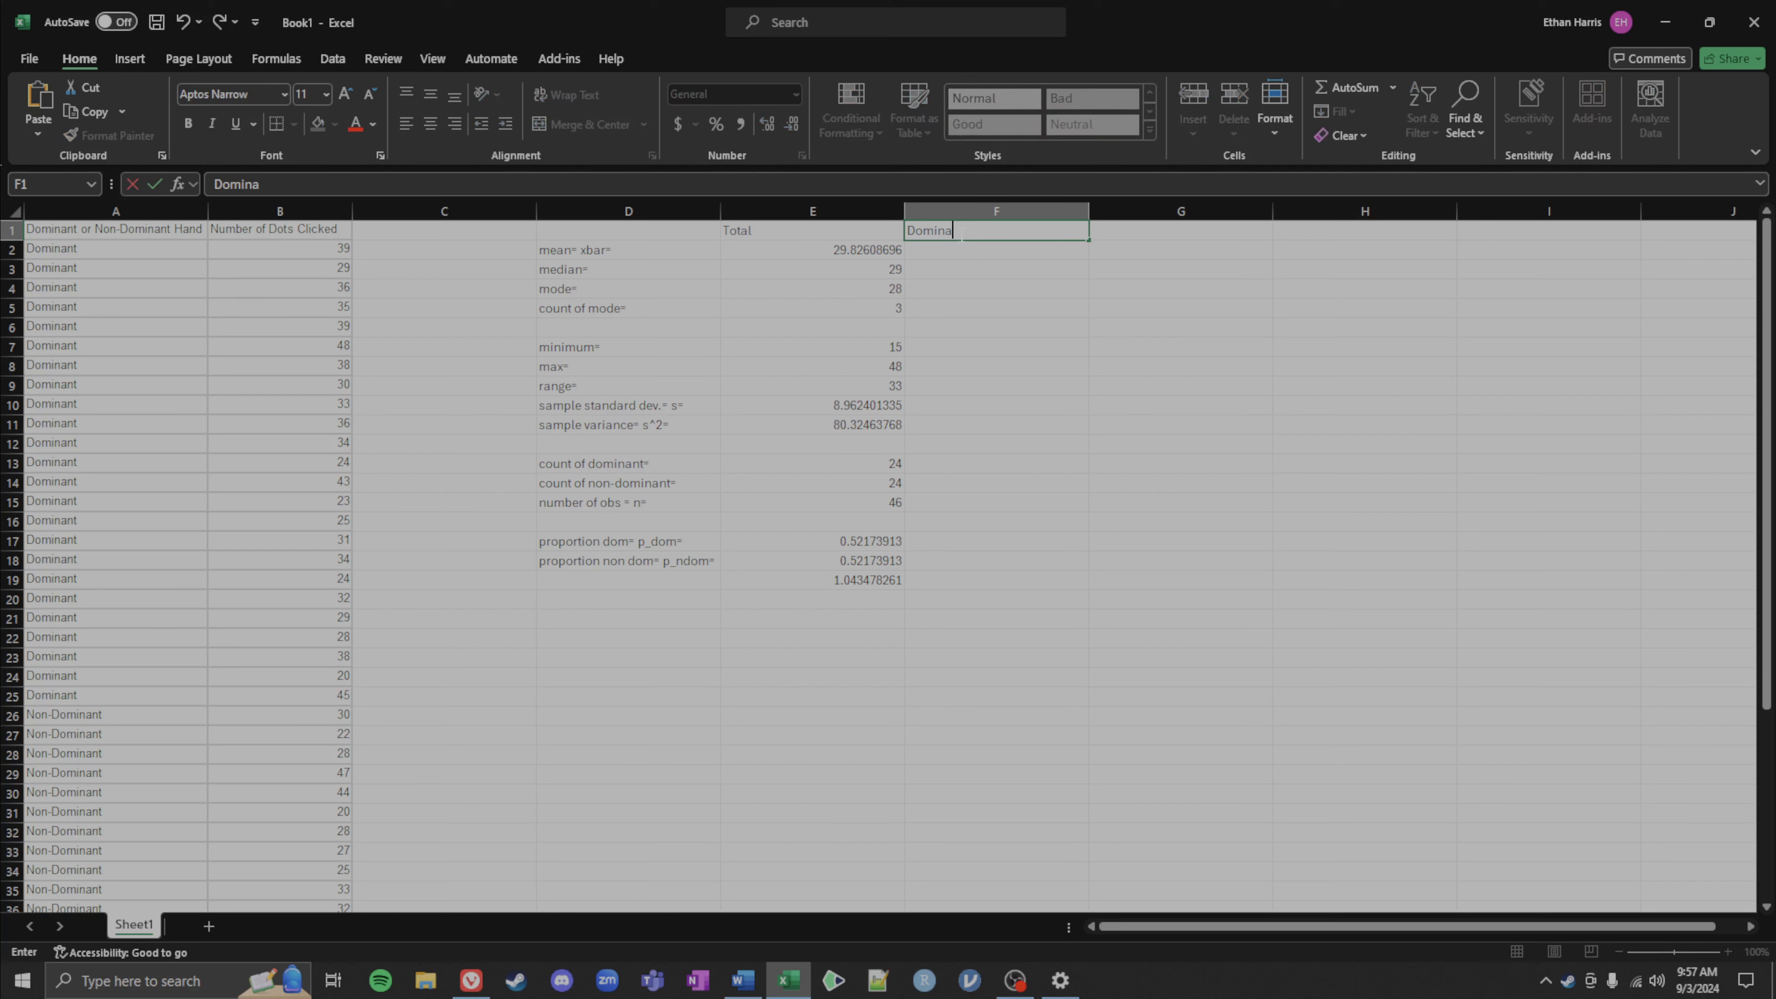
click(958, 252)
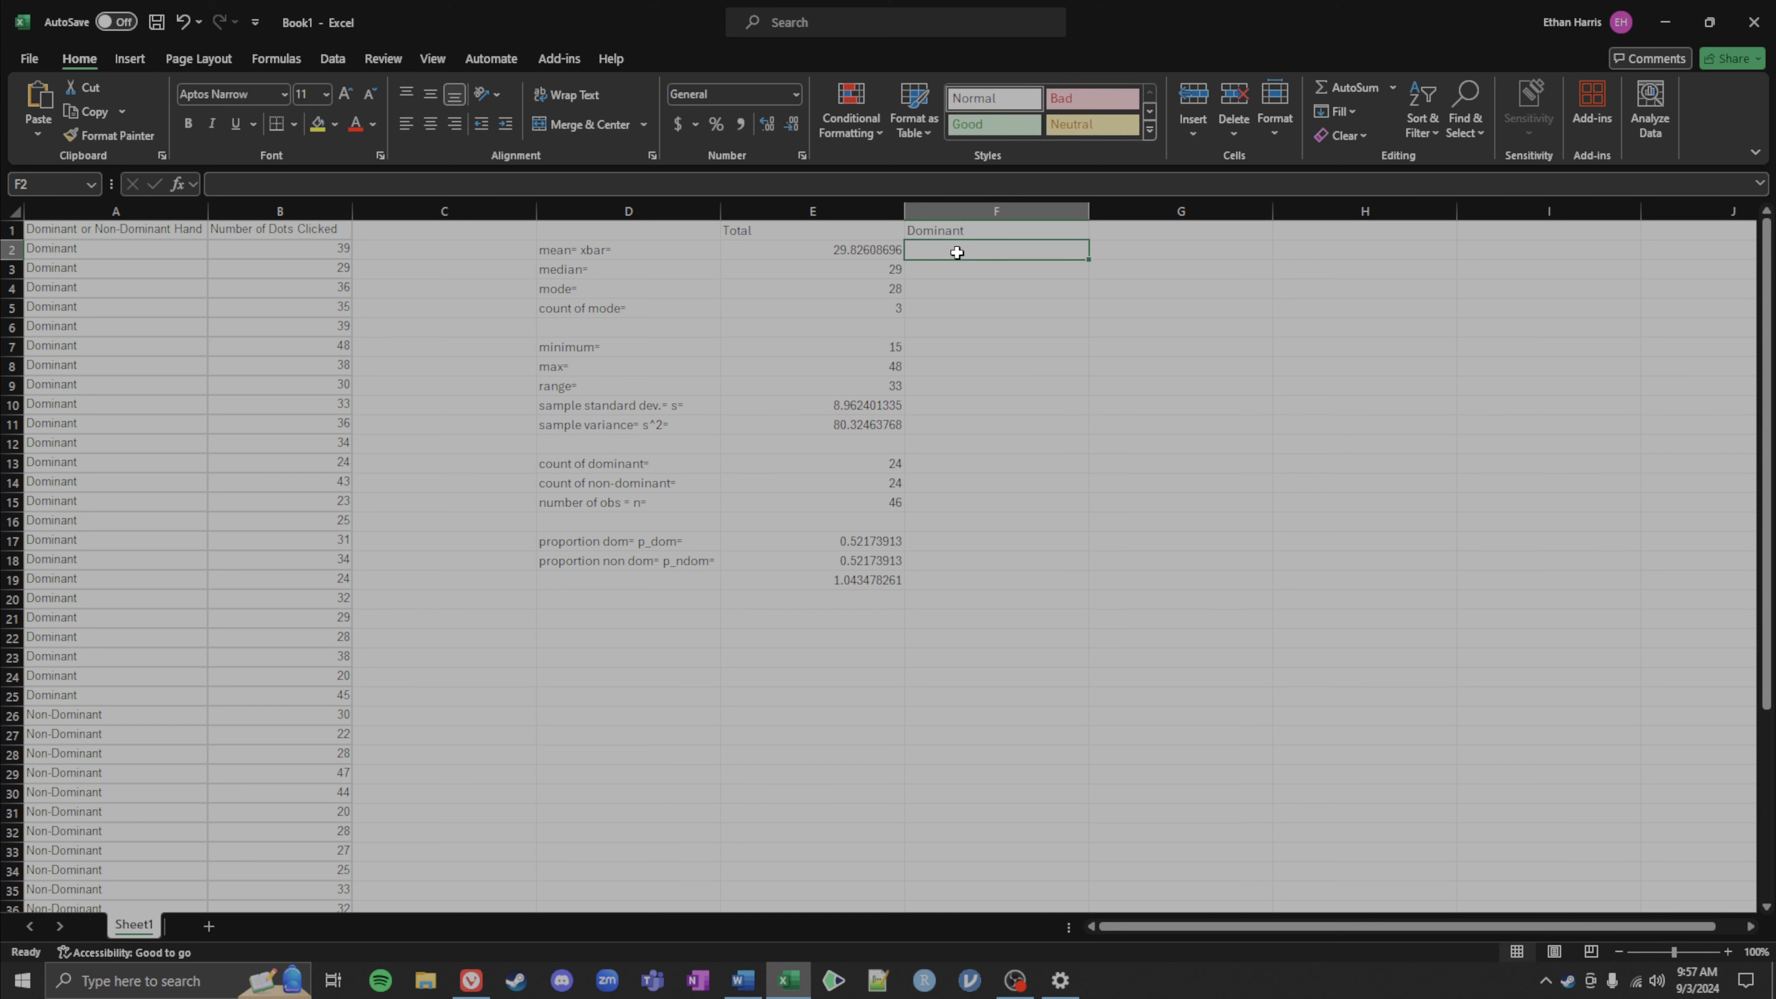
Step: Enter an AVERAGE formula in F2 over the dominant group's dots clicked, B2:B25
text(=)
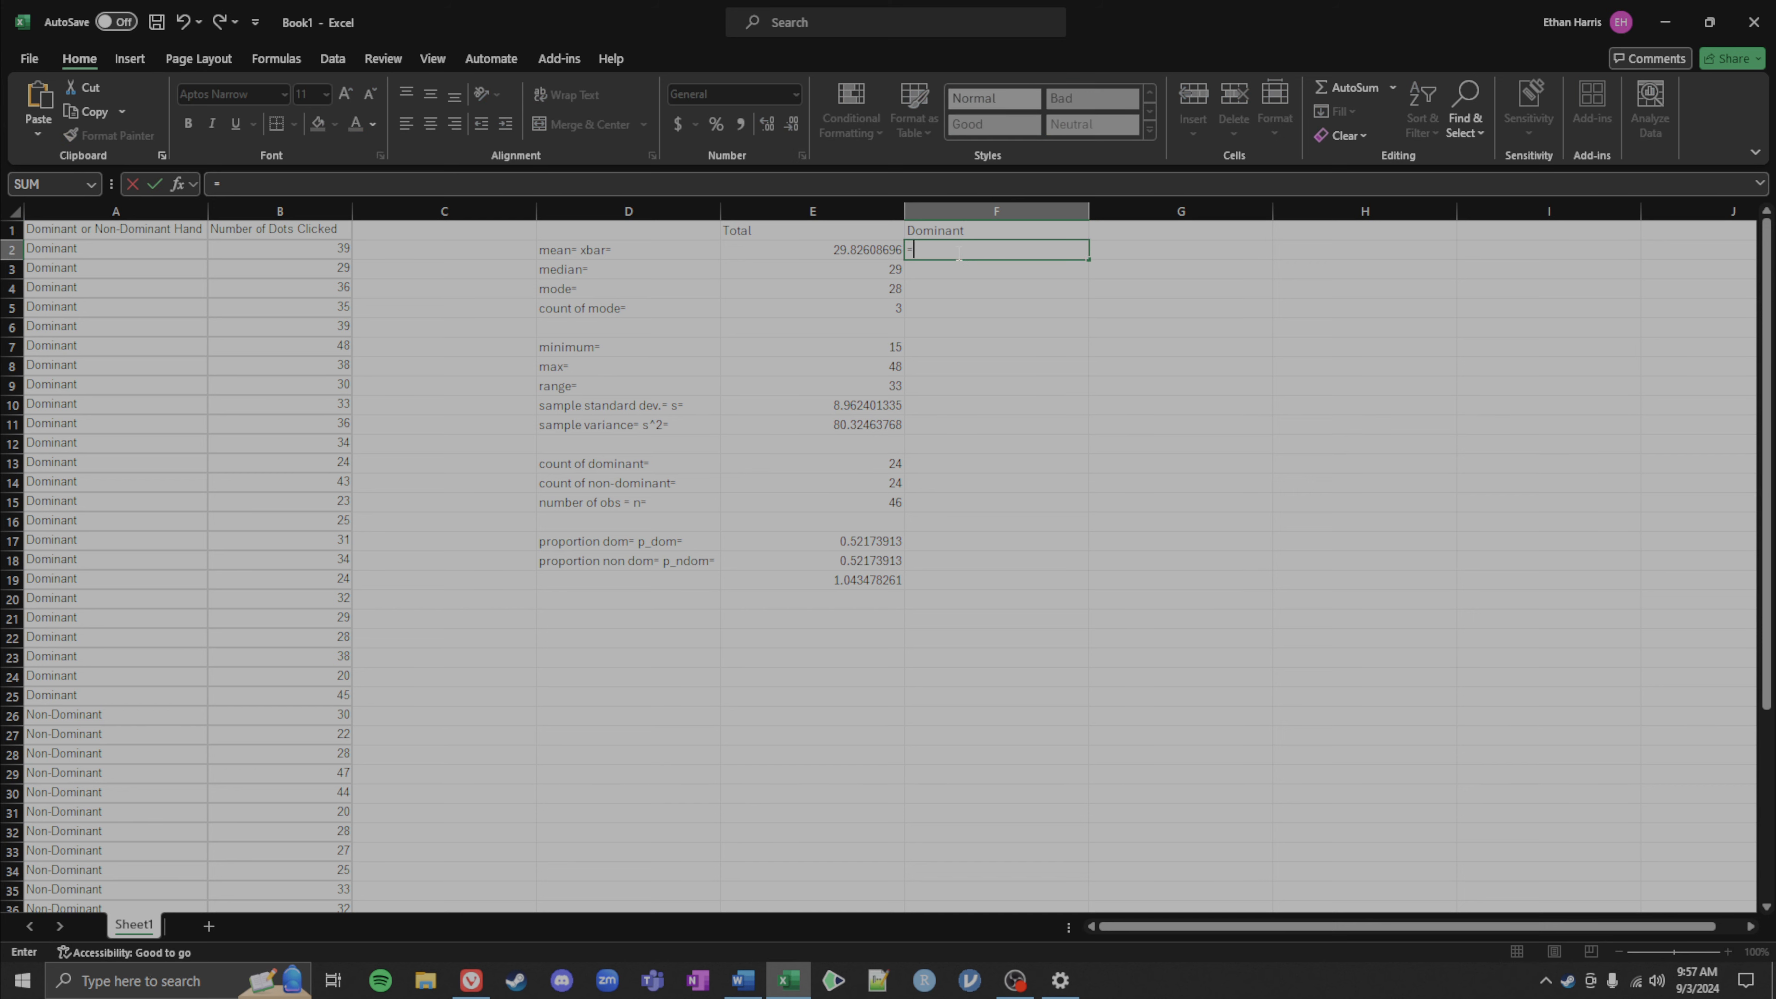
text(average()
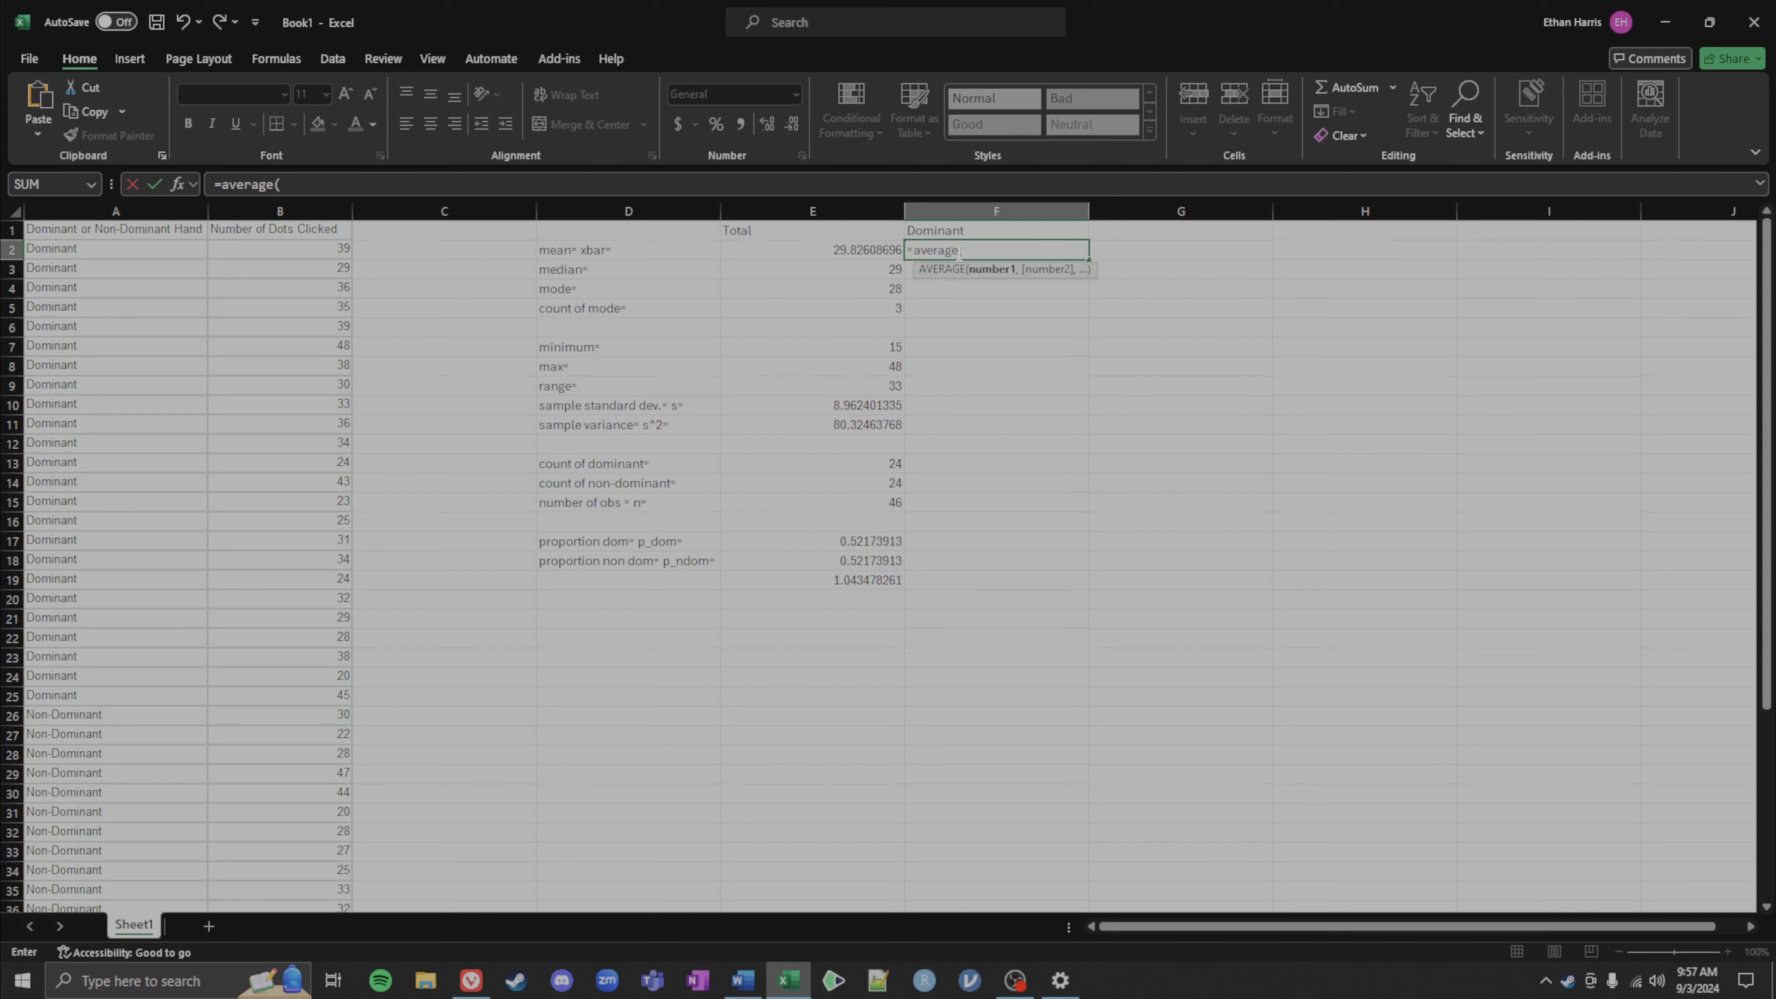
drag(241, 254, 307, 694)
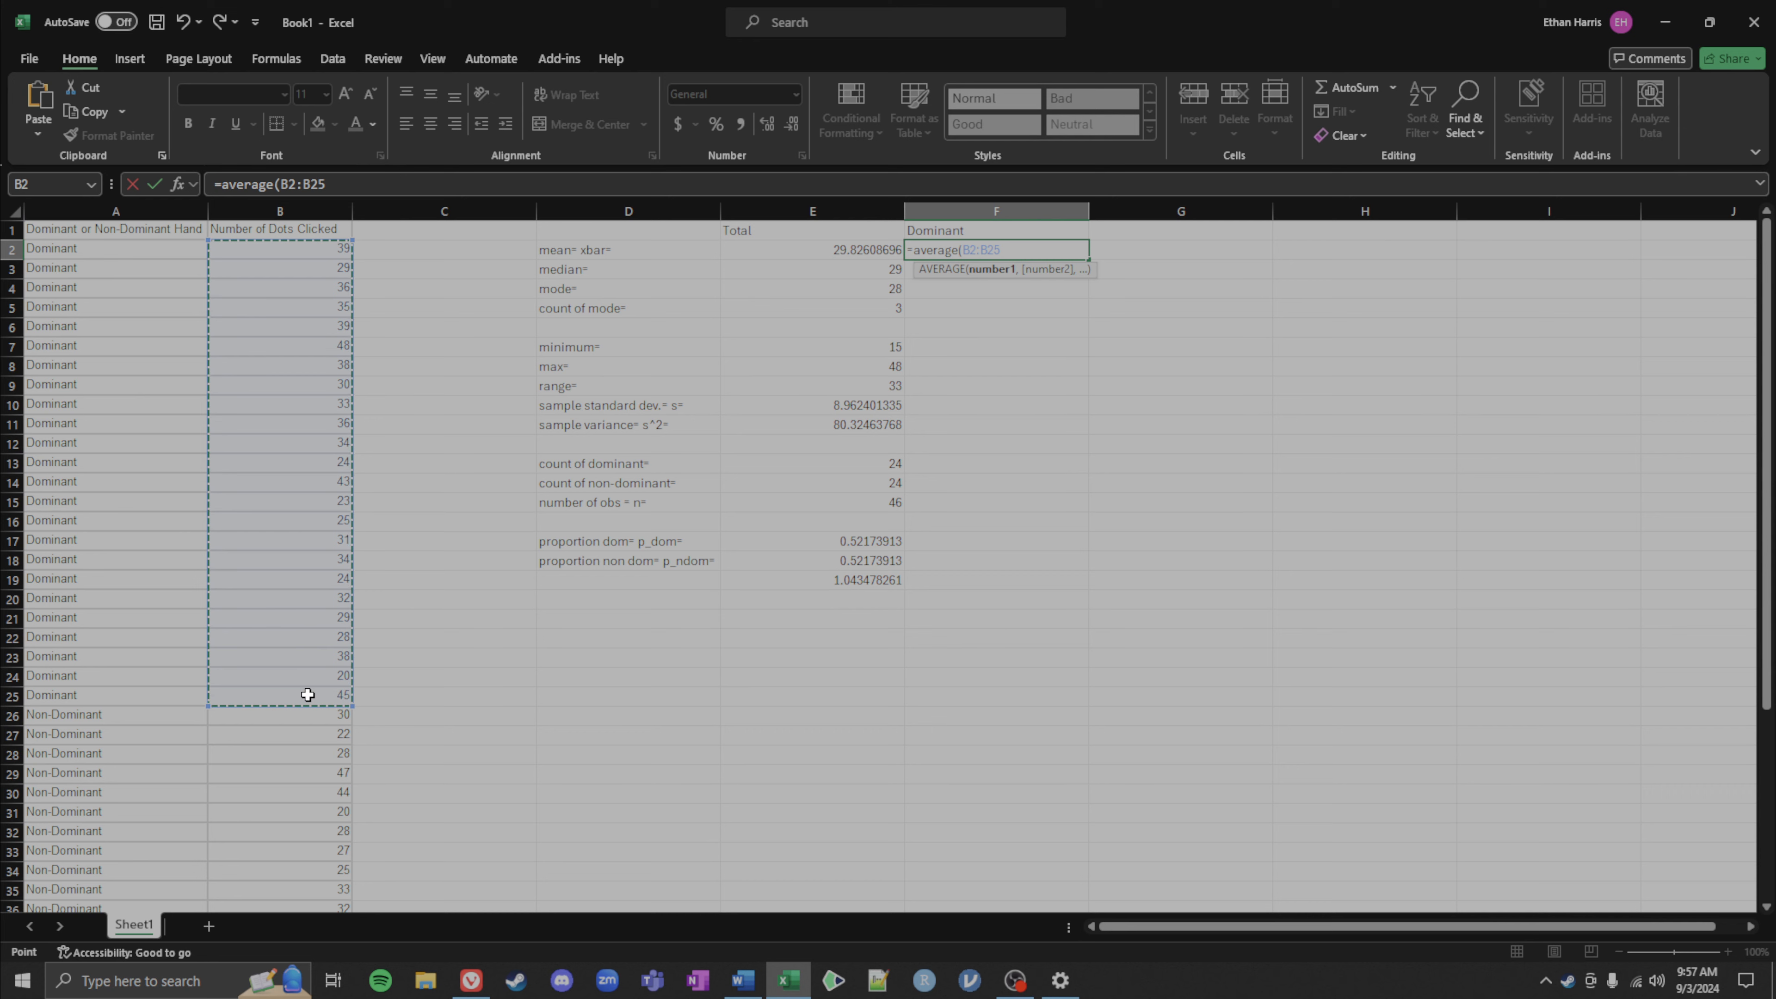
key(Return)
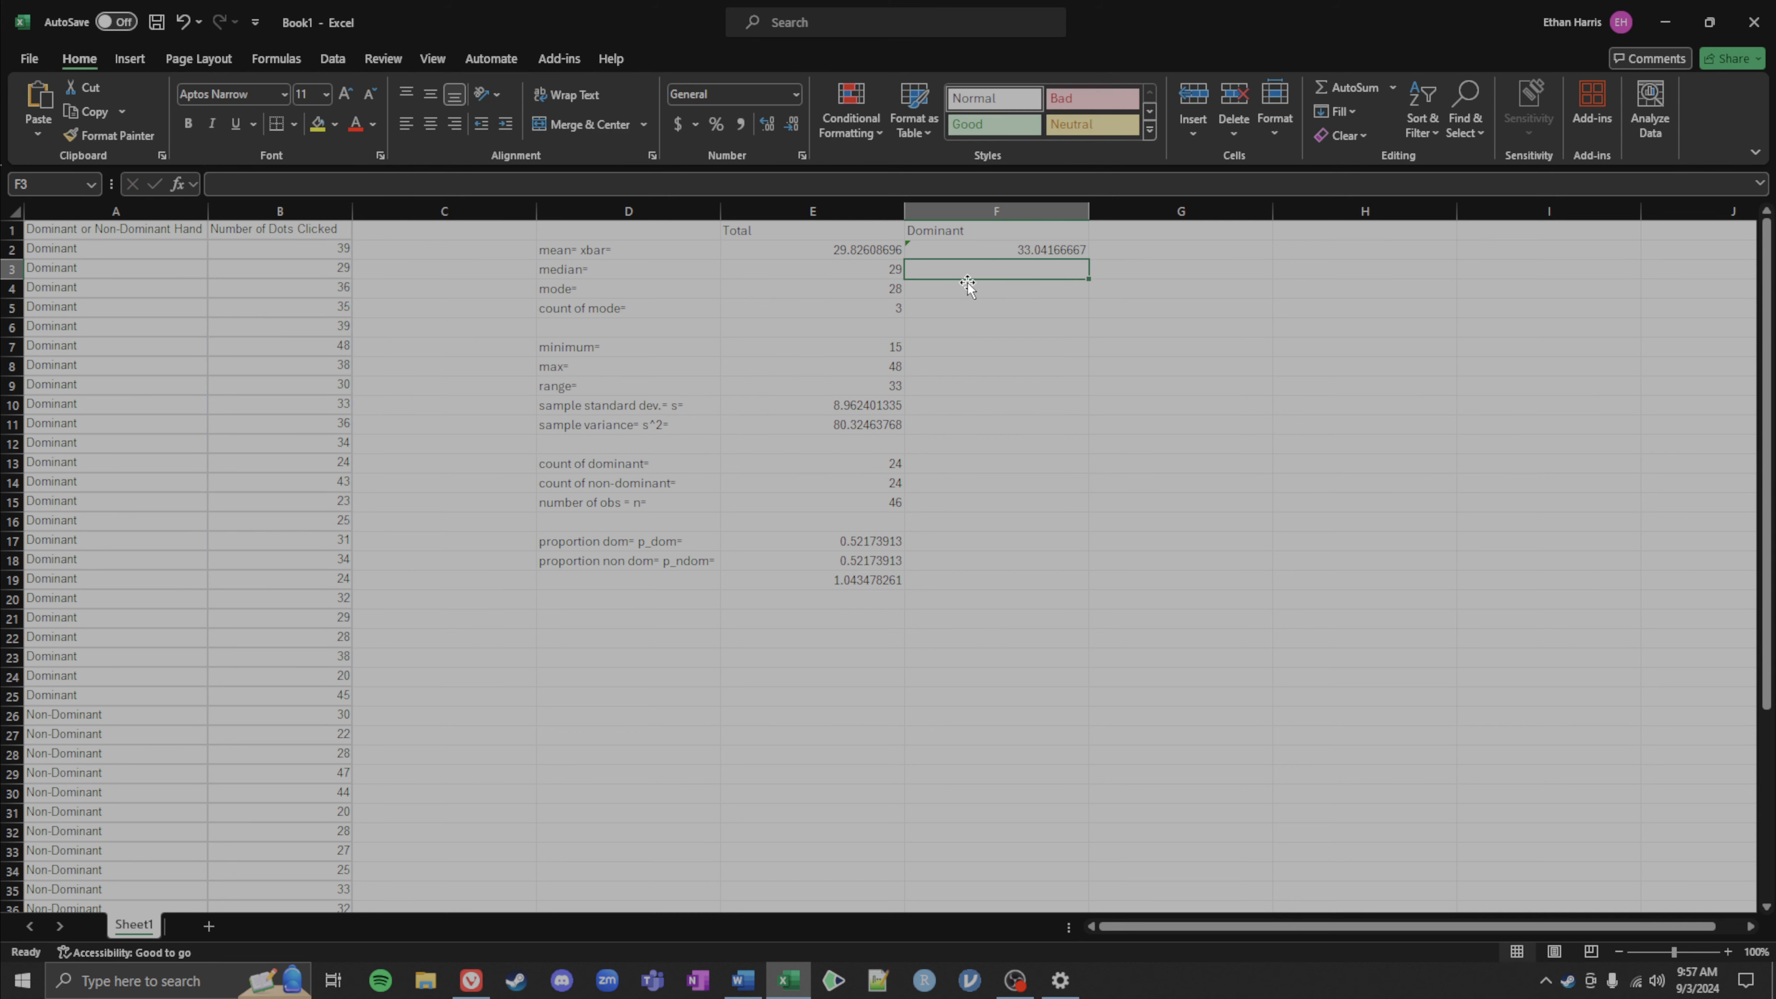
Step: Enter a MEDIAN formula in F3 over the dominant group's values B2:B25
text(=m)
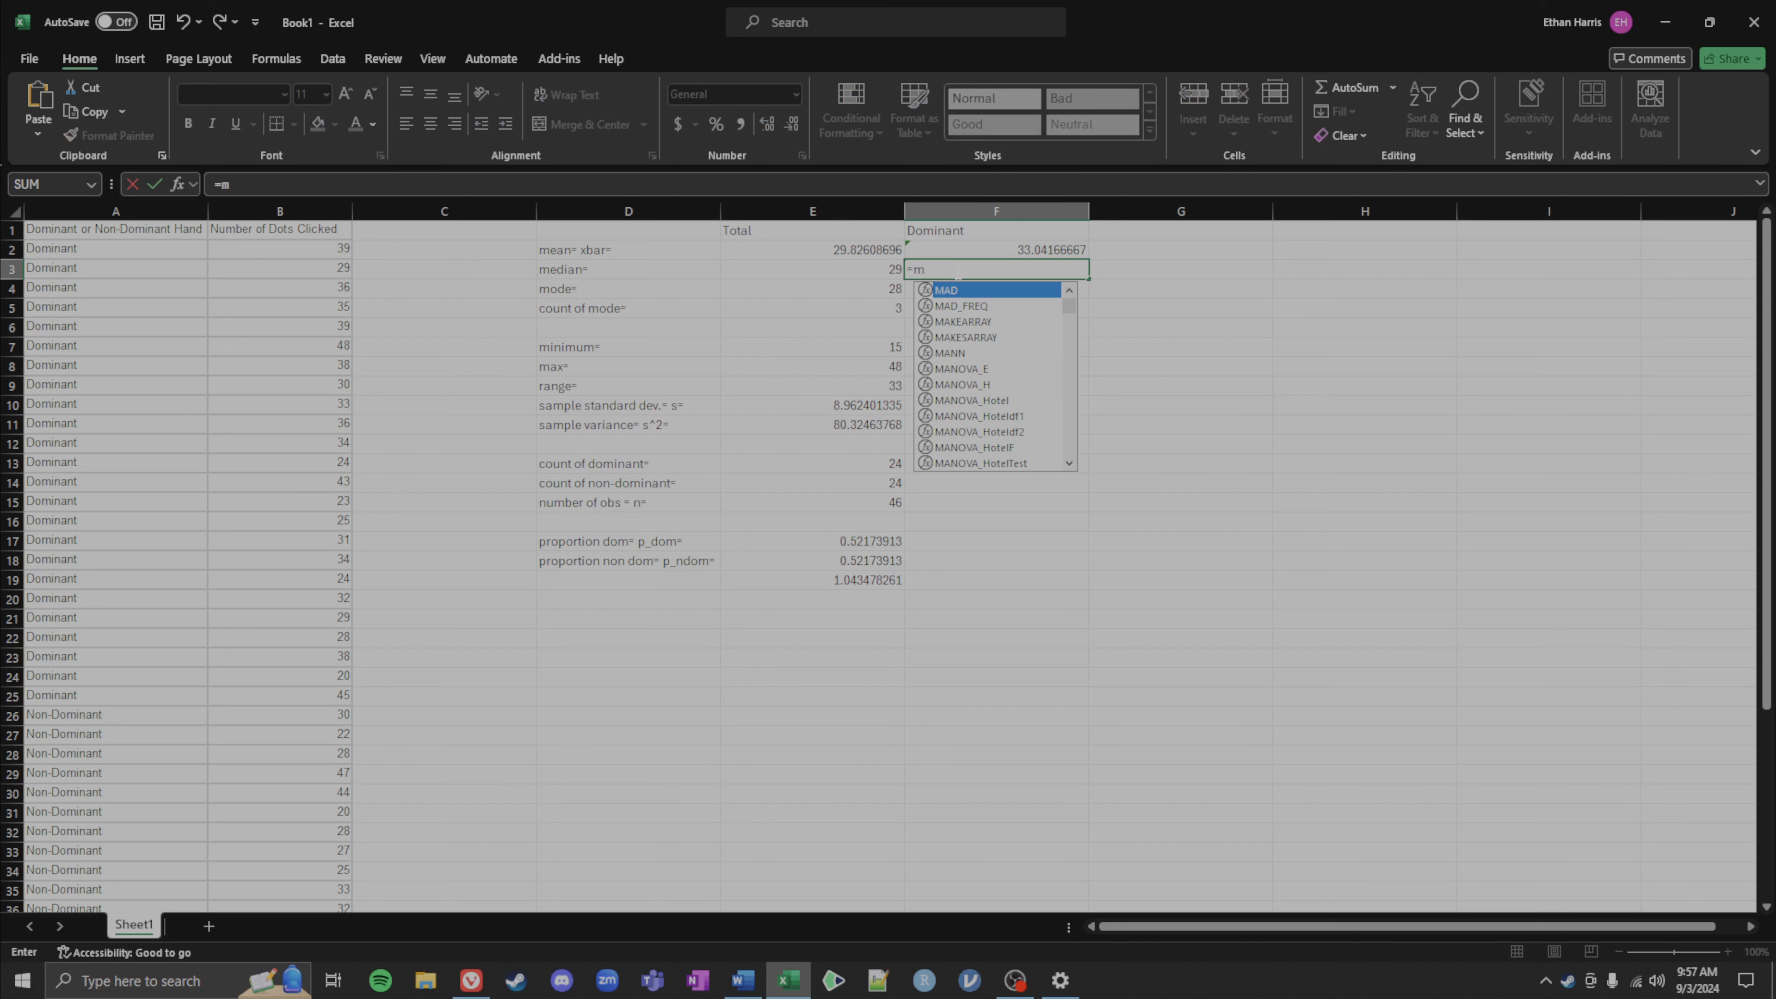
text(edain()
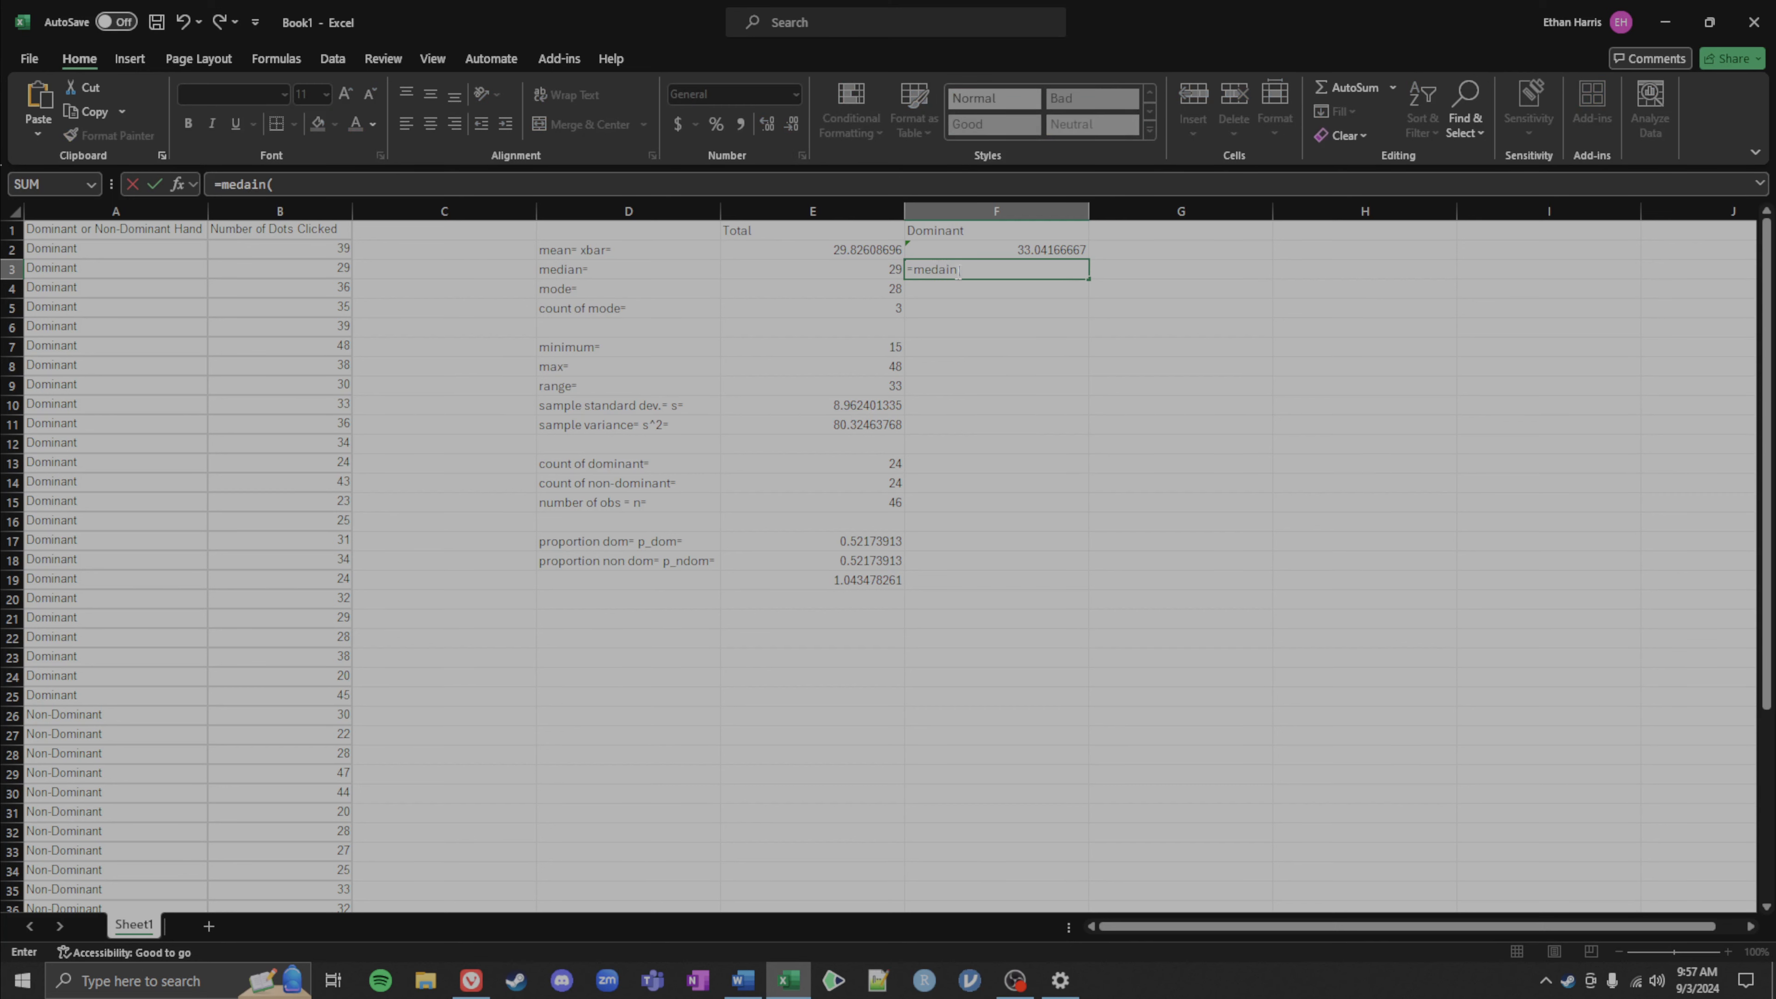
key(BackSpace)
key(BackSpace)
key(BackSpace)
key(BackSpace)
text(ian()
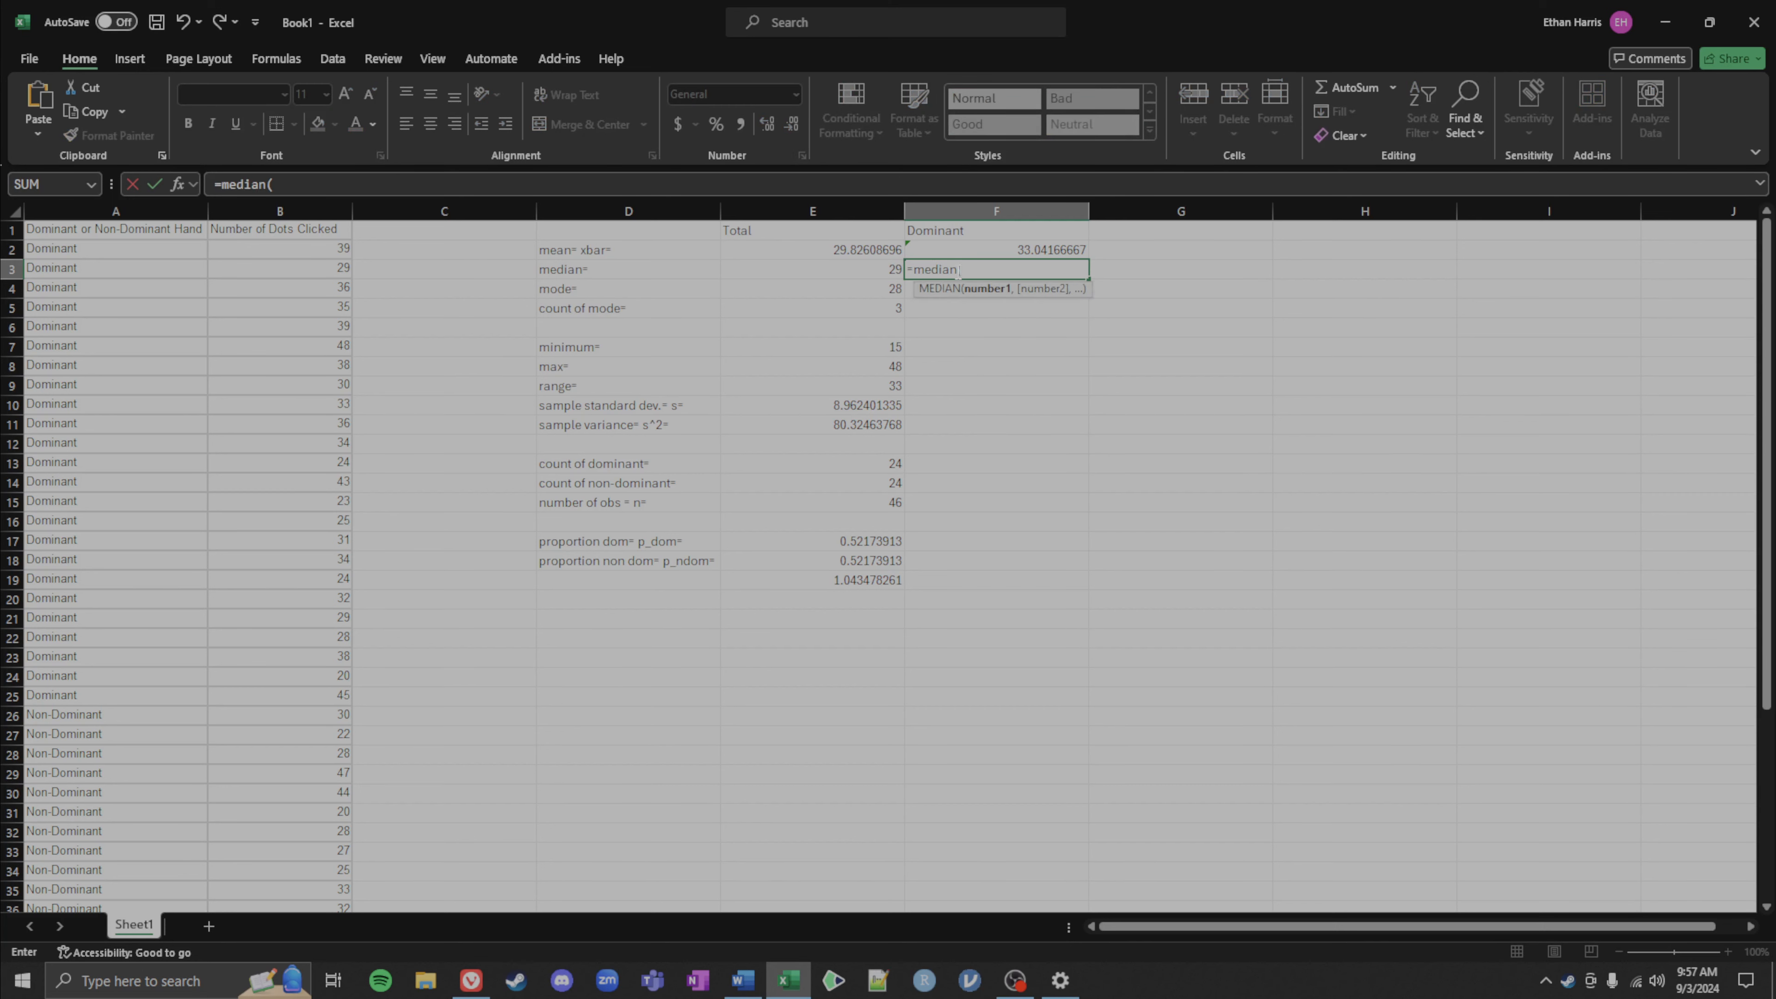
click(228, 259)
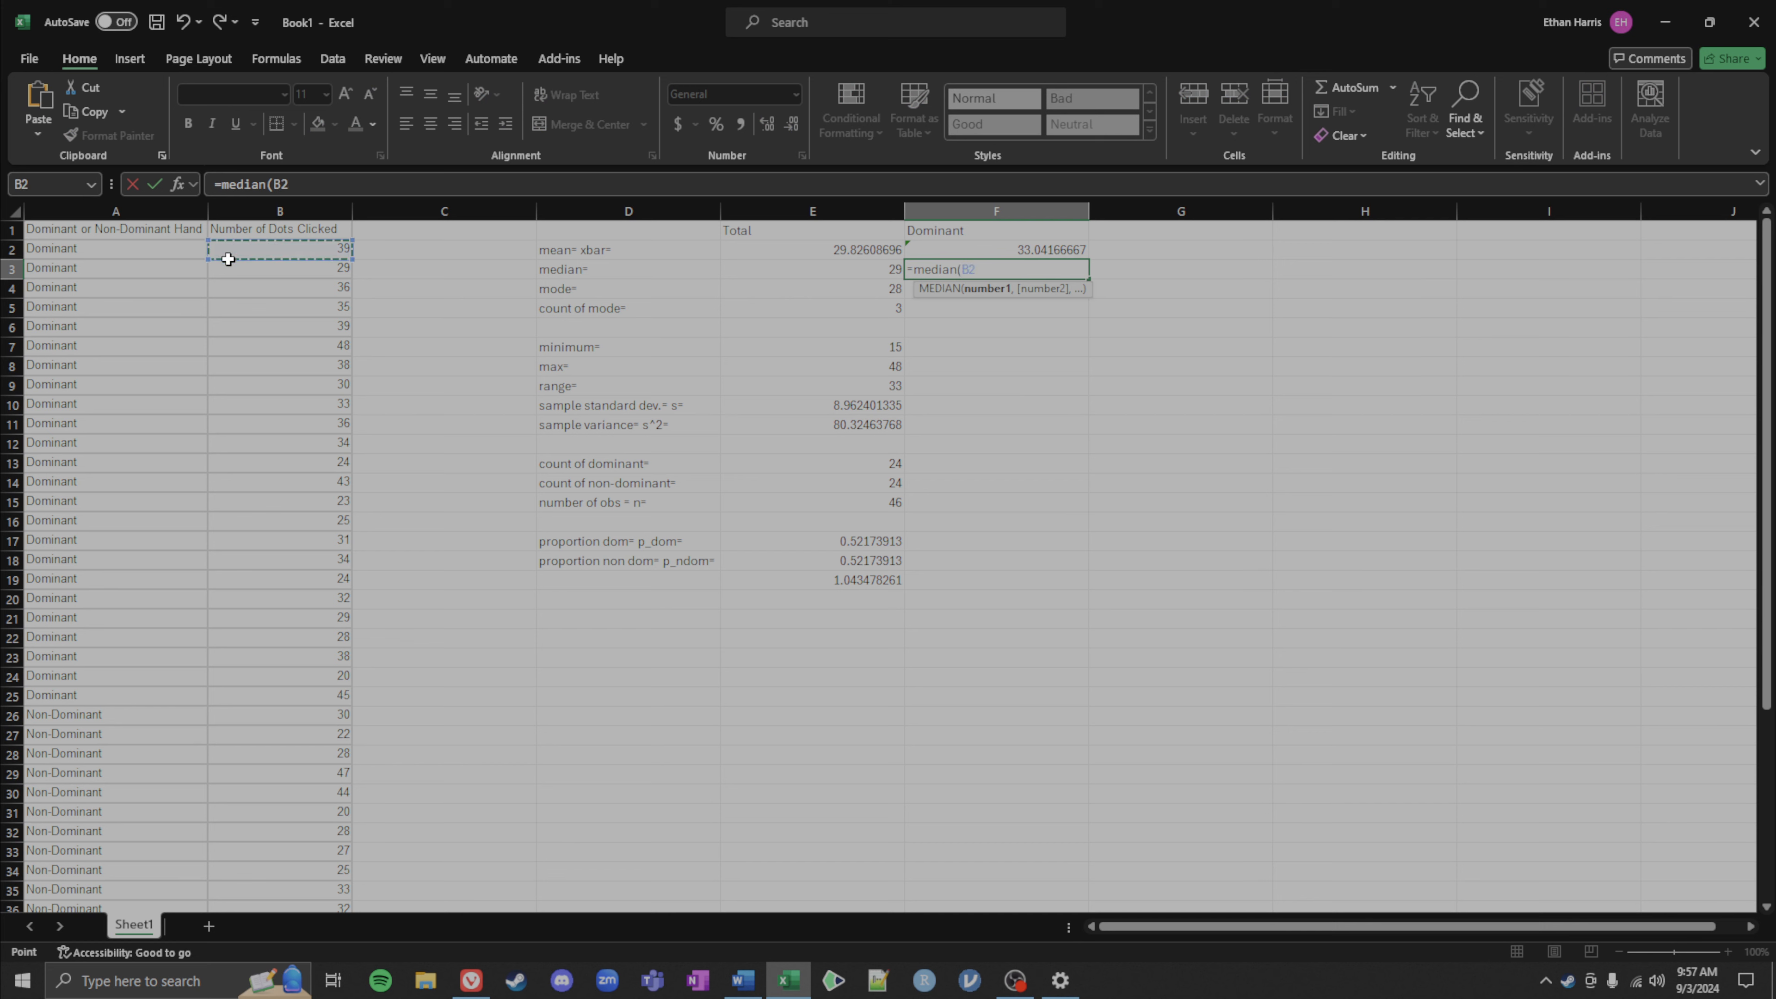
drag(228, 259, 311, 692)
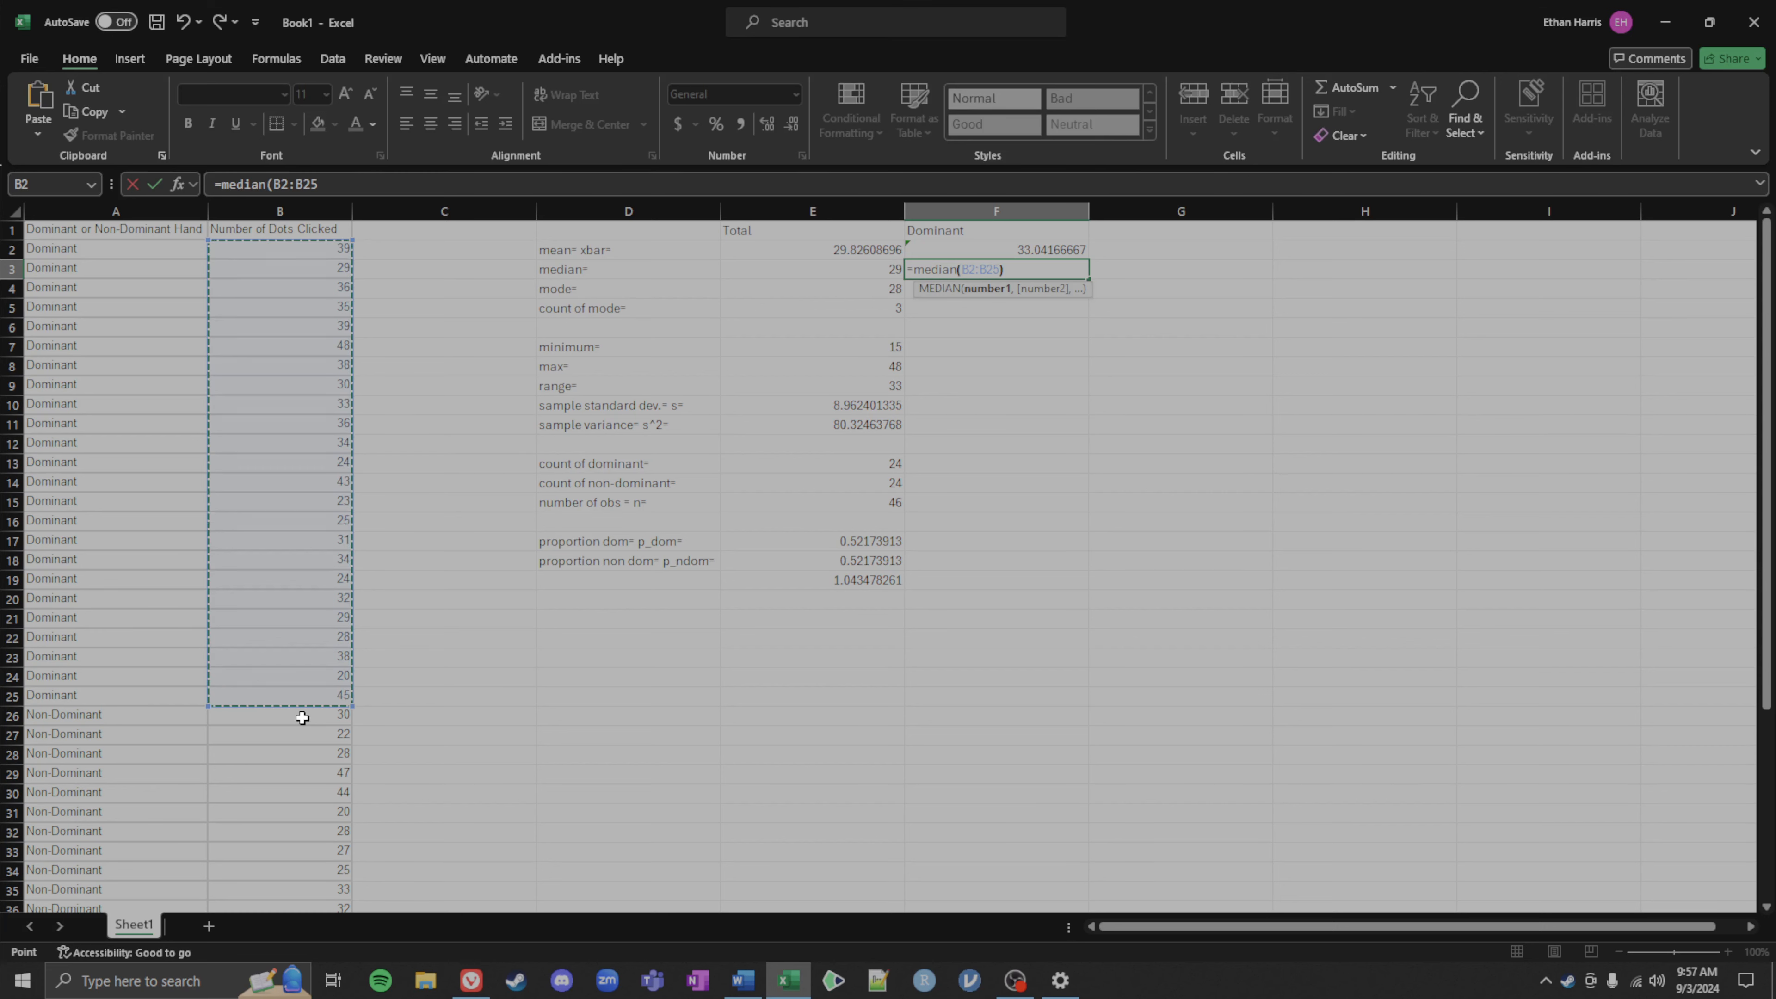
key(Return)
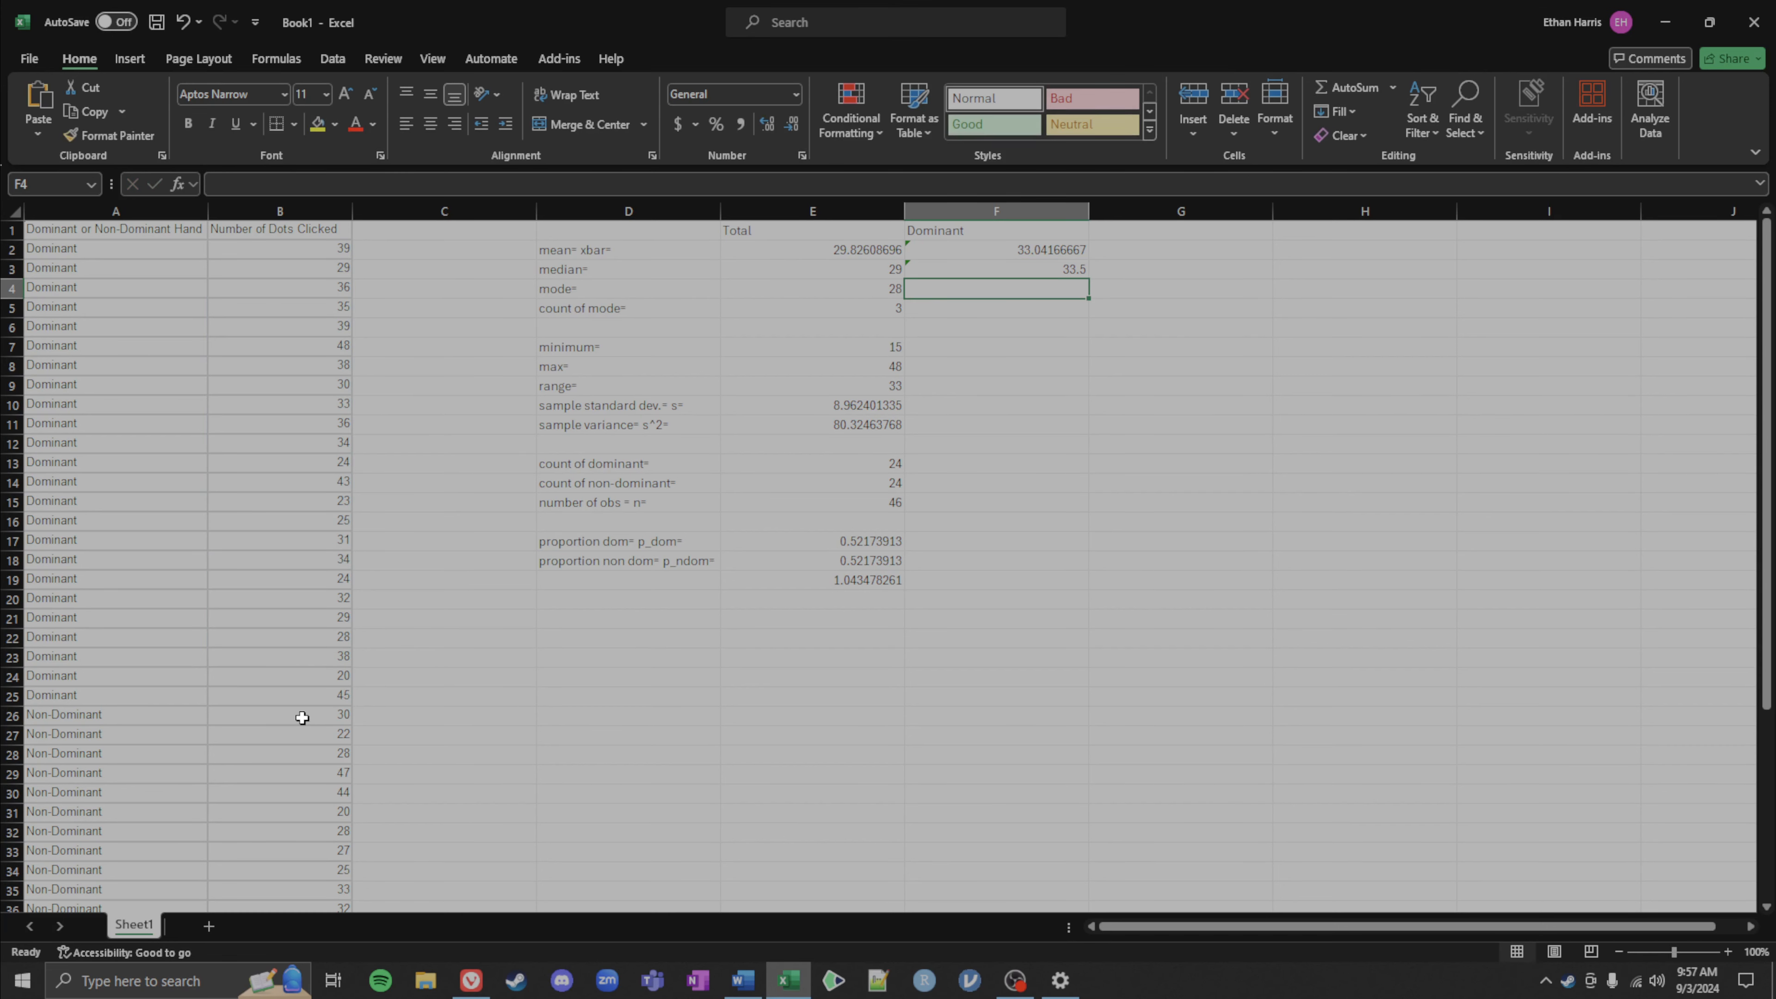
Step: Enter a MODE formula in F4 over the dominant group's values B2:B25
text(=mode()
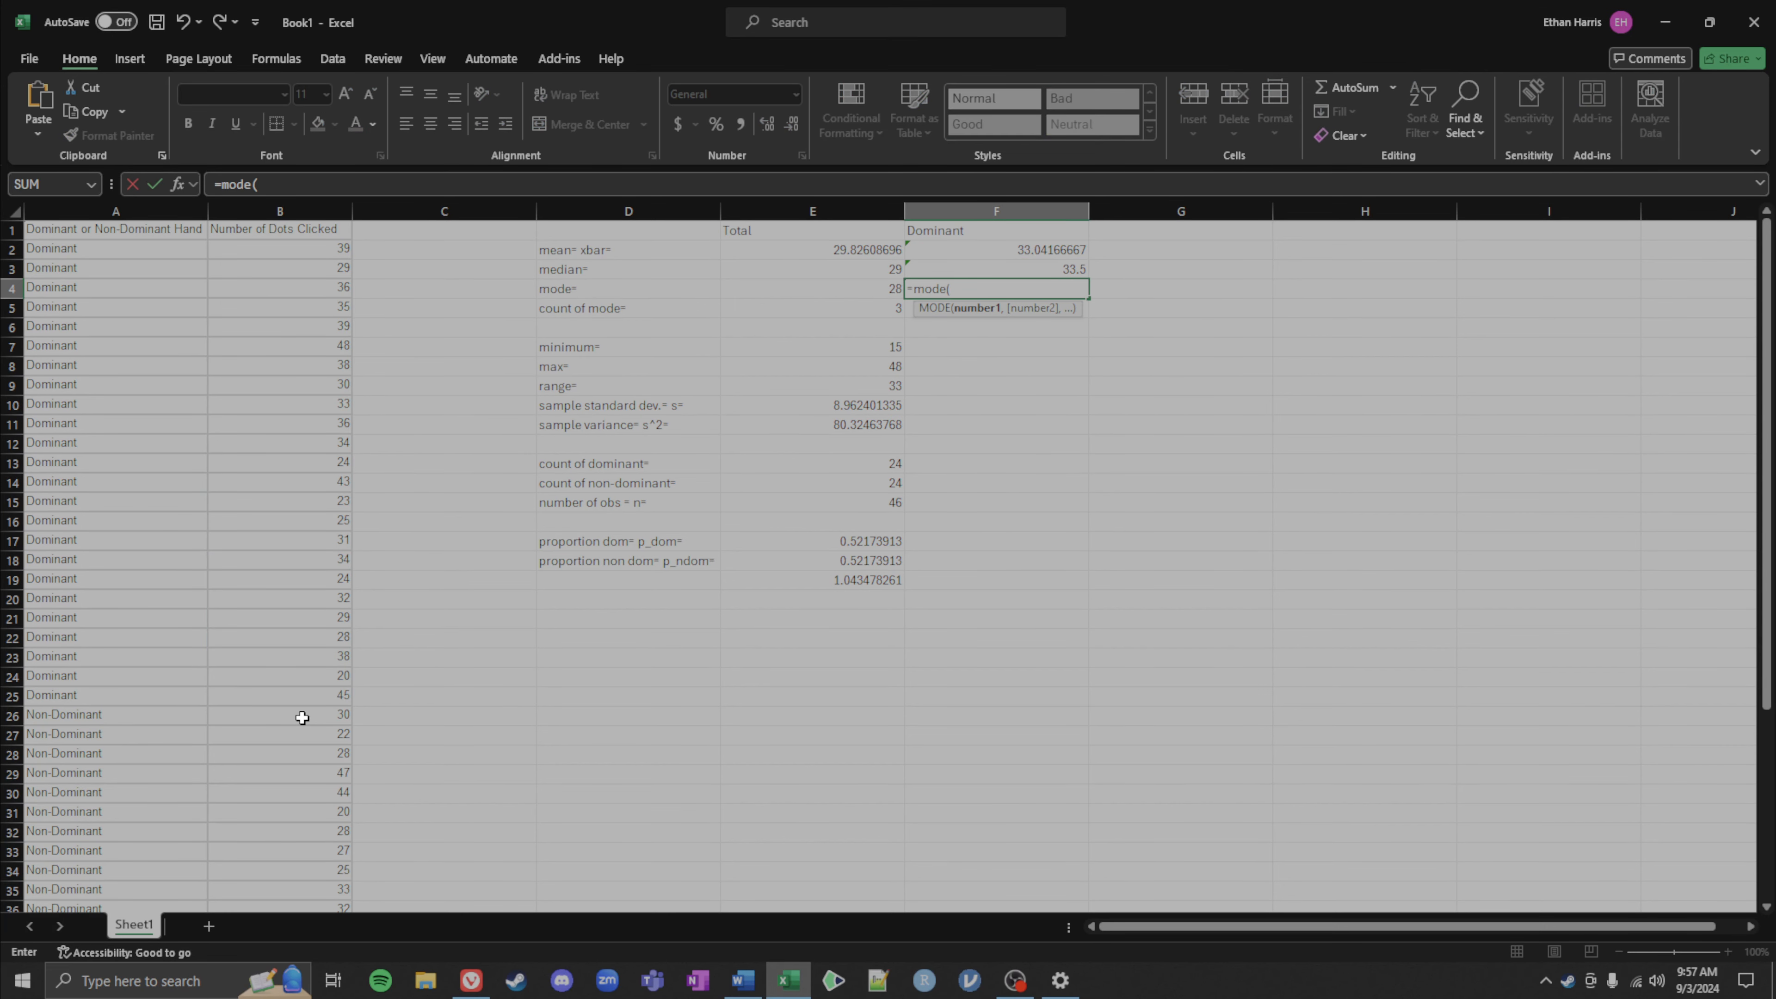
drag(308, 249, 309, 695)
text())
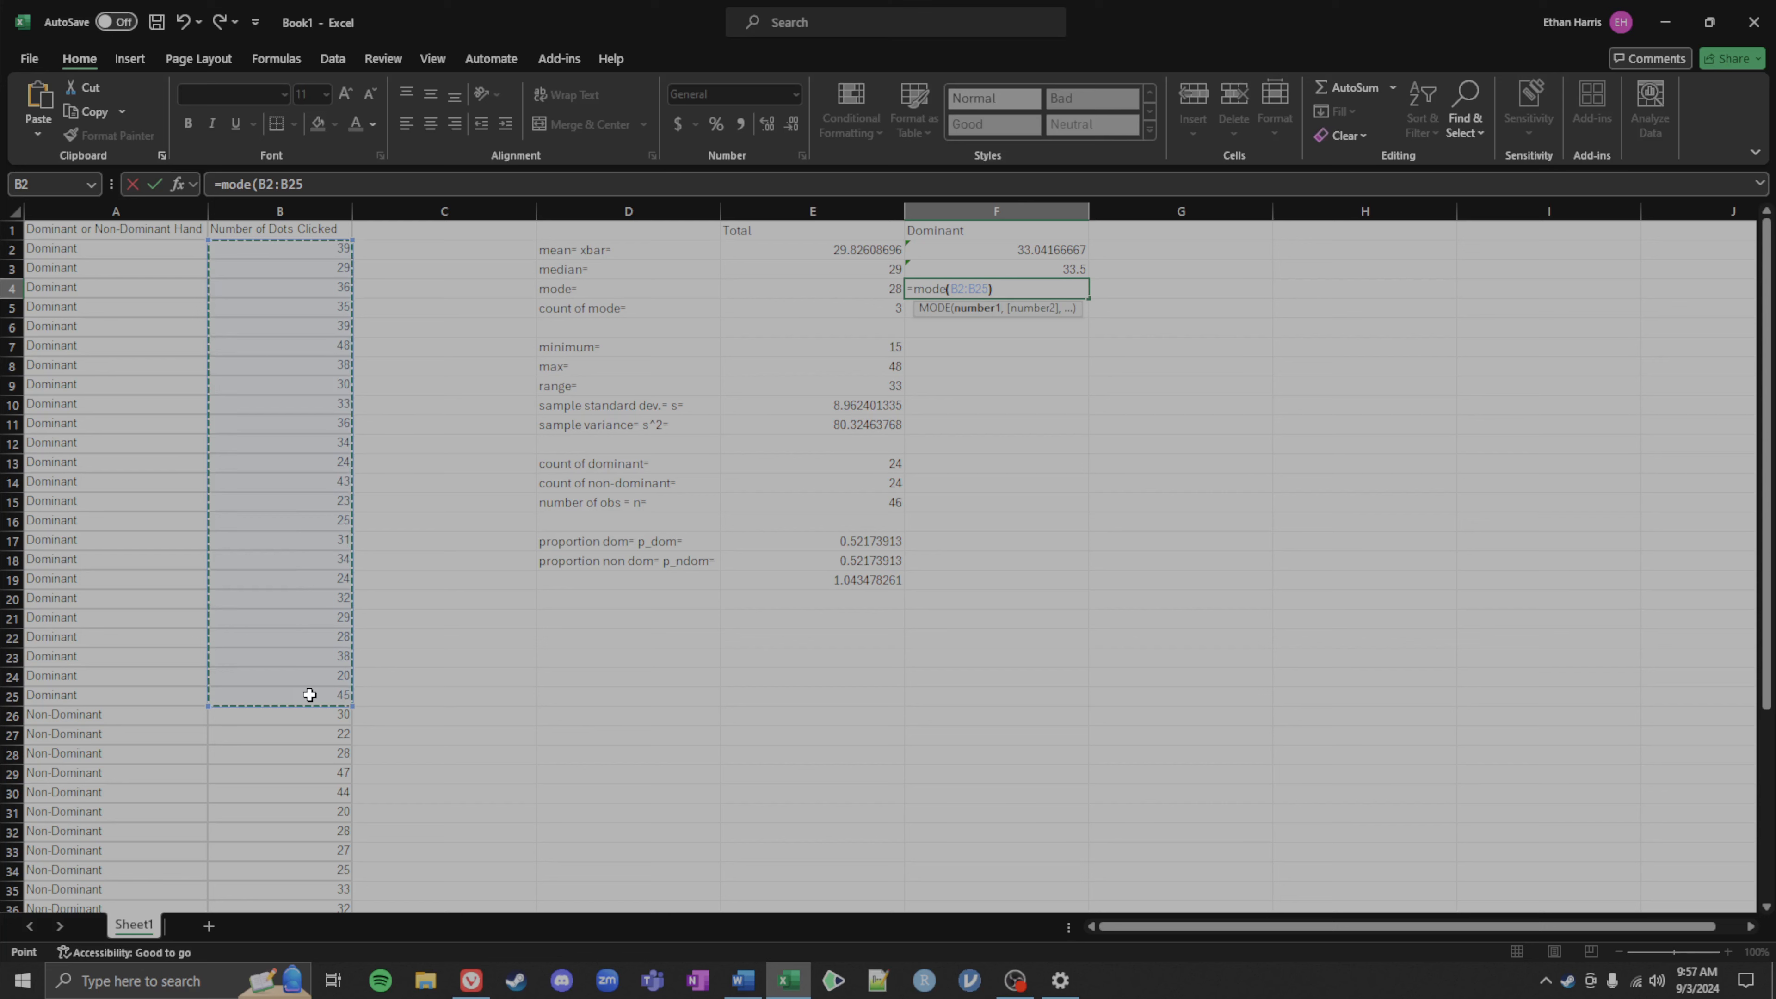
key(Return)
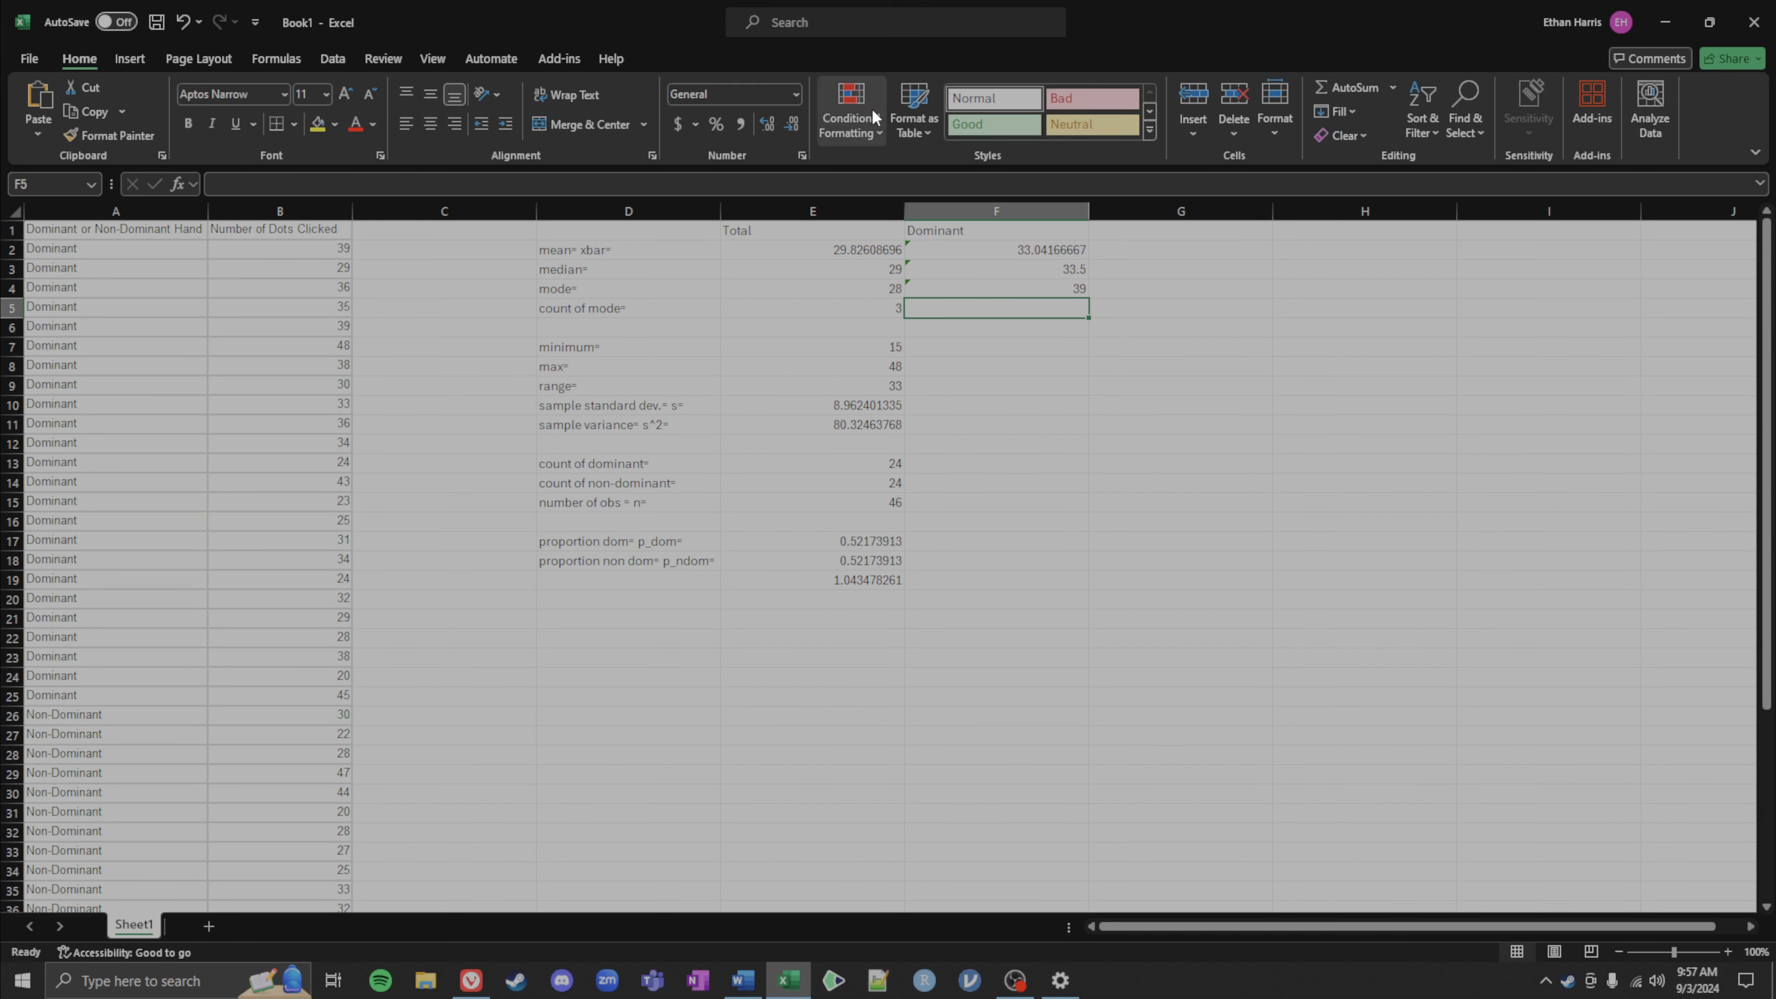
Step: Enter a COUNTIF formula in F5 counting how often the dominant mode in F4 occurs within B2:B25
double_click(934, 310)
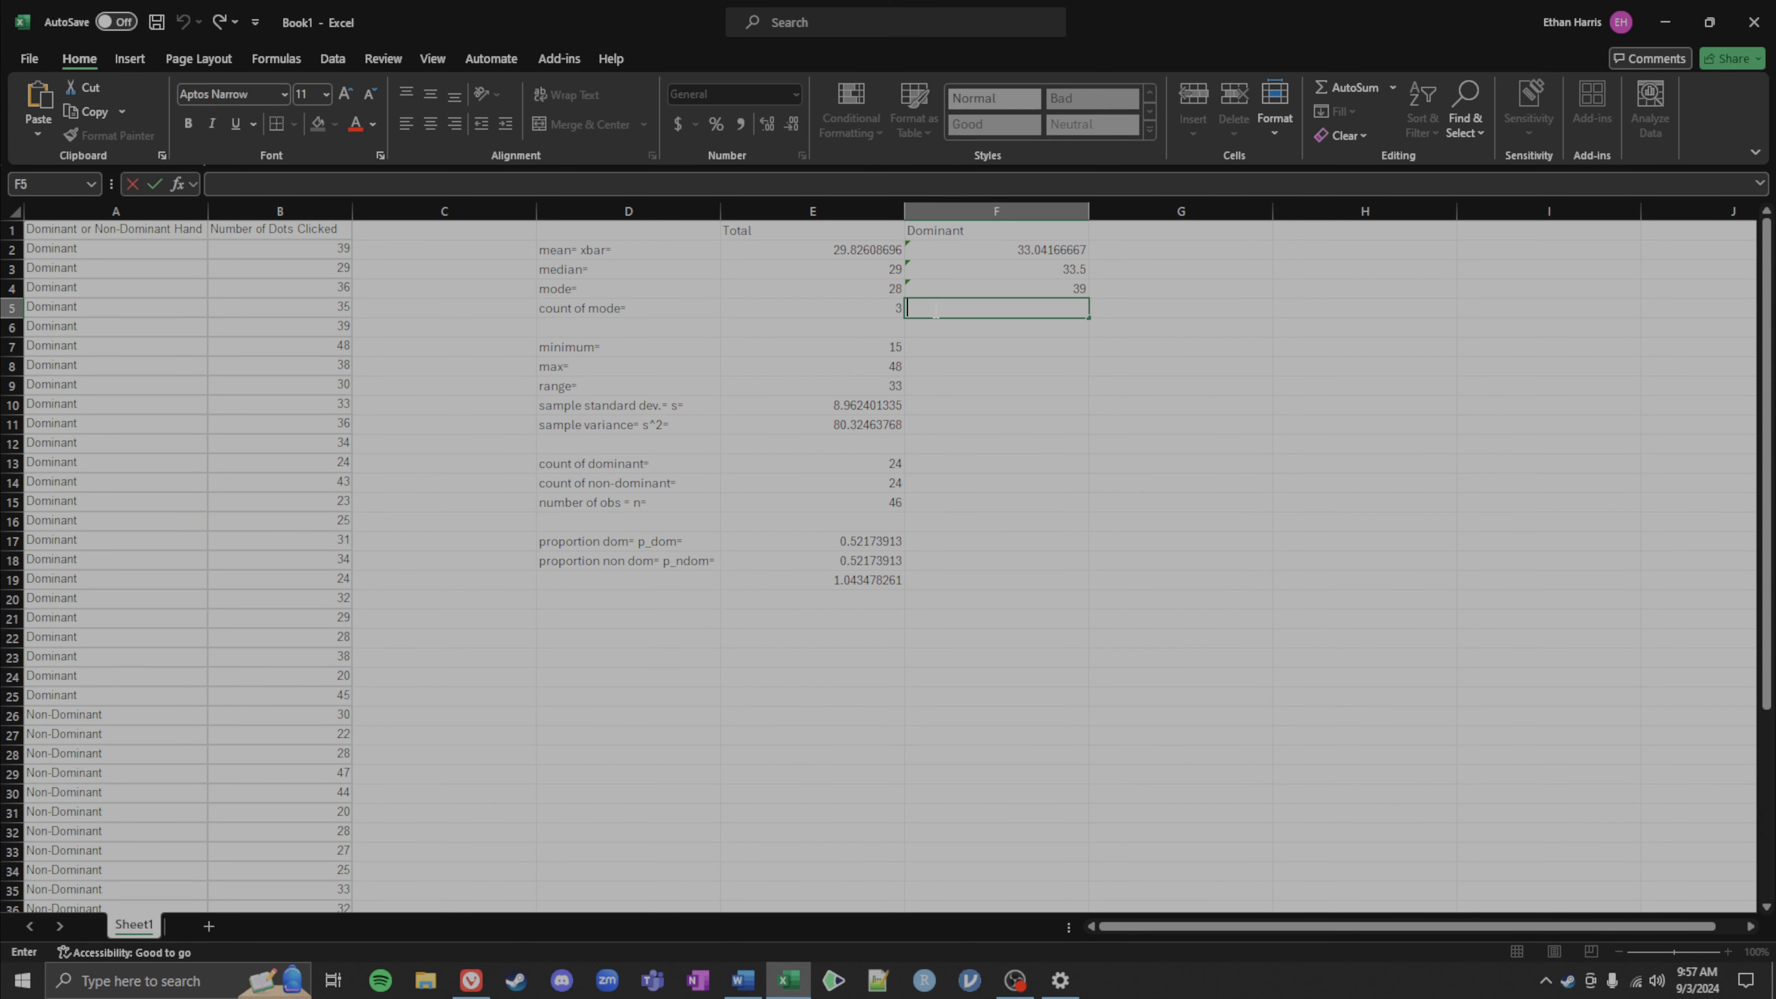
click(863, 315)
double_click(862, 315)
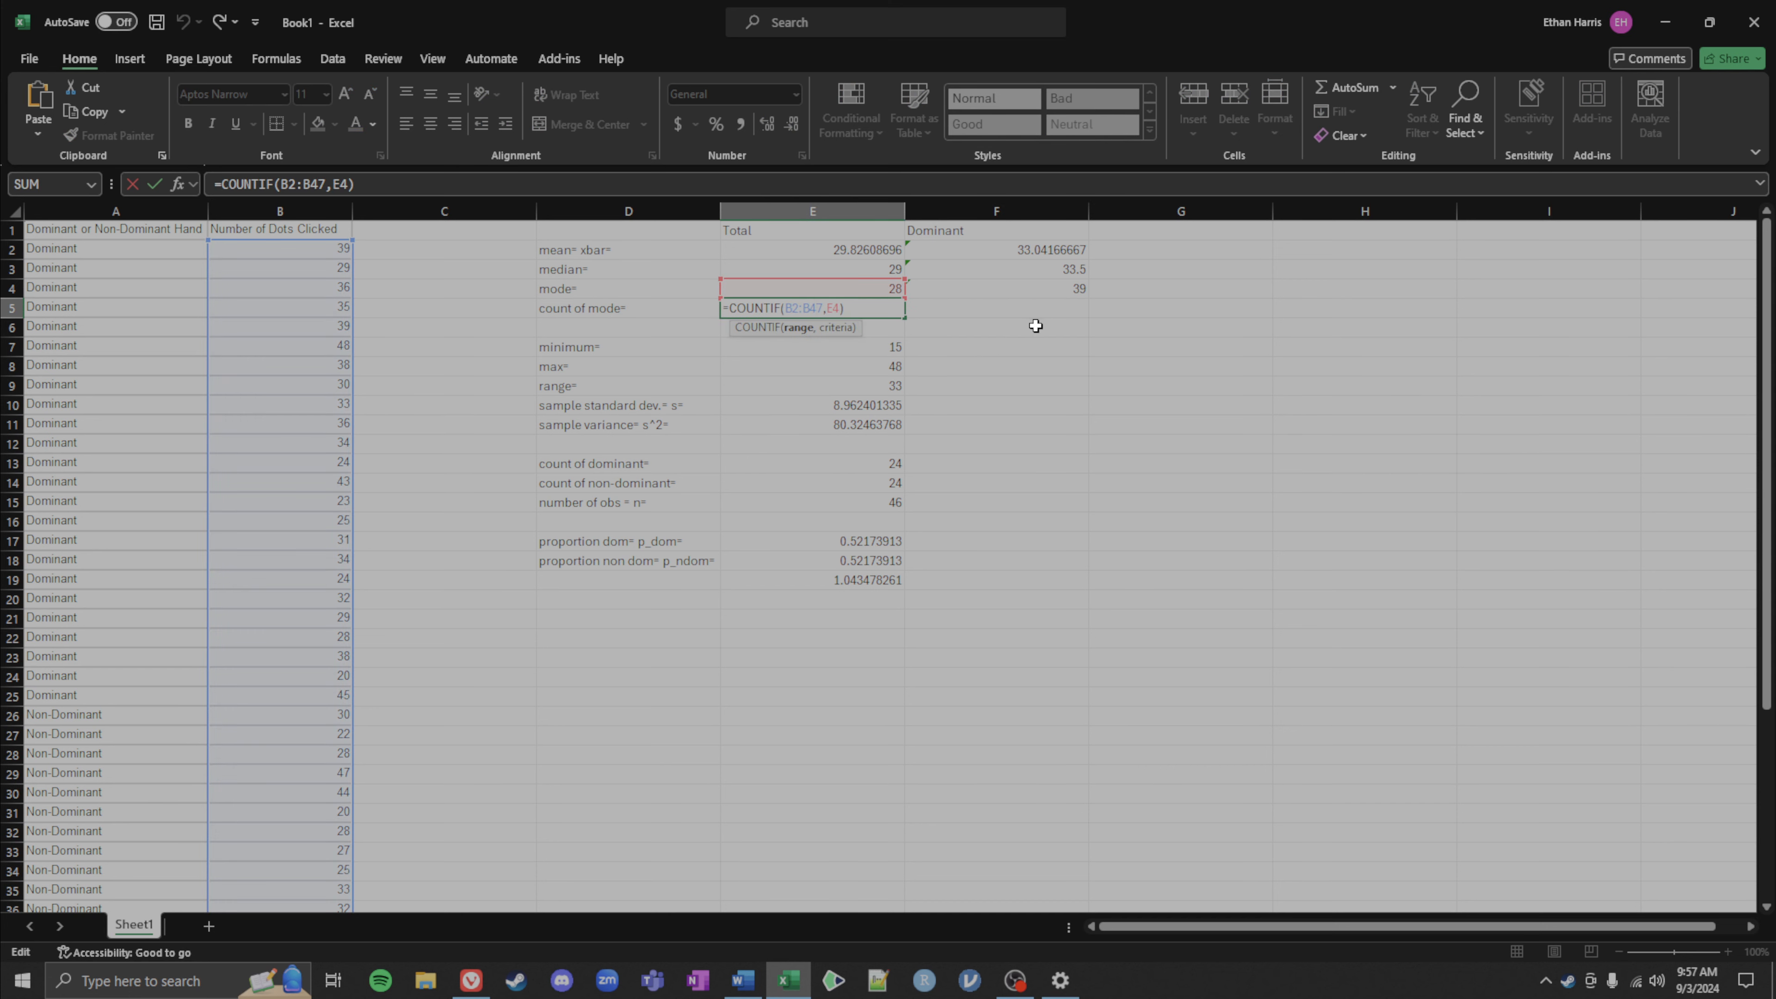
drag(860, 301, 714, 309)
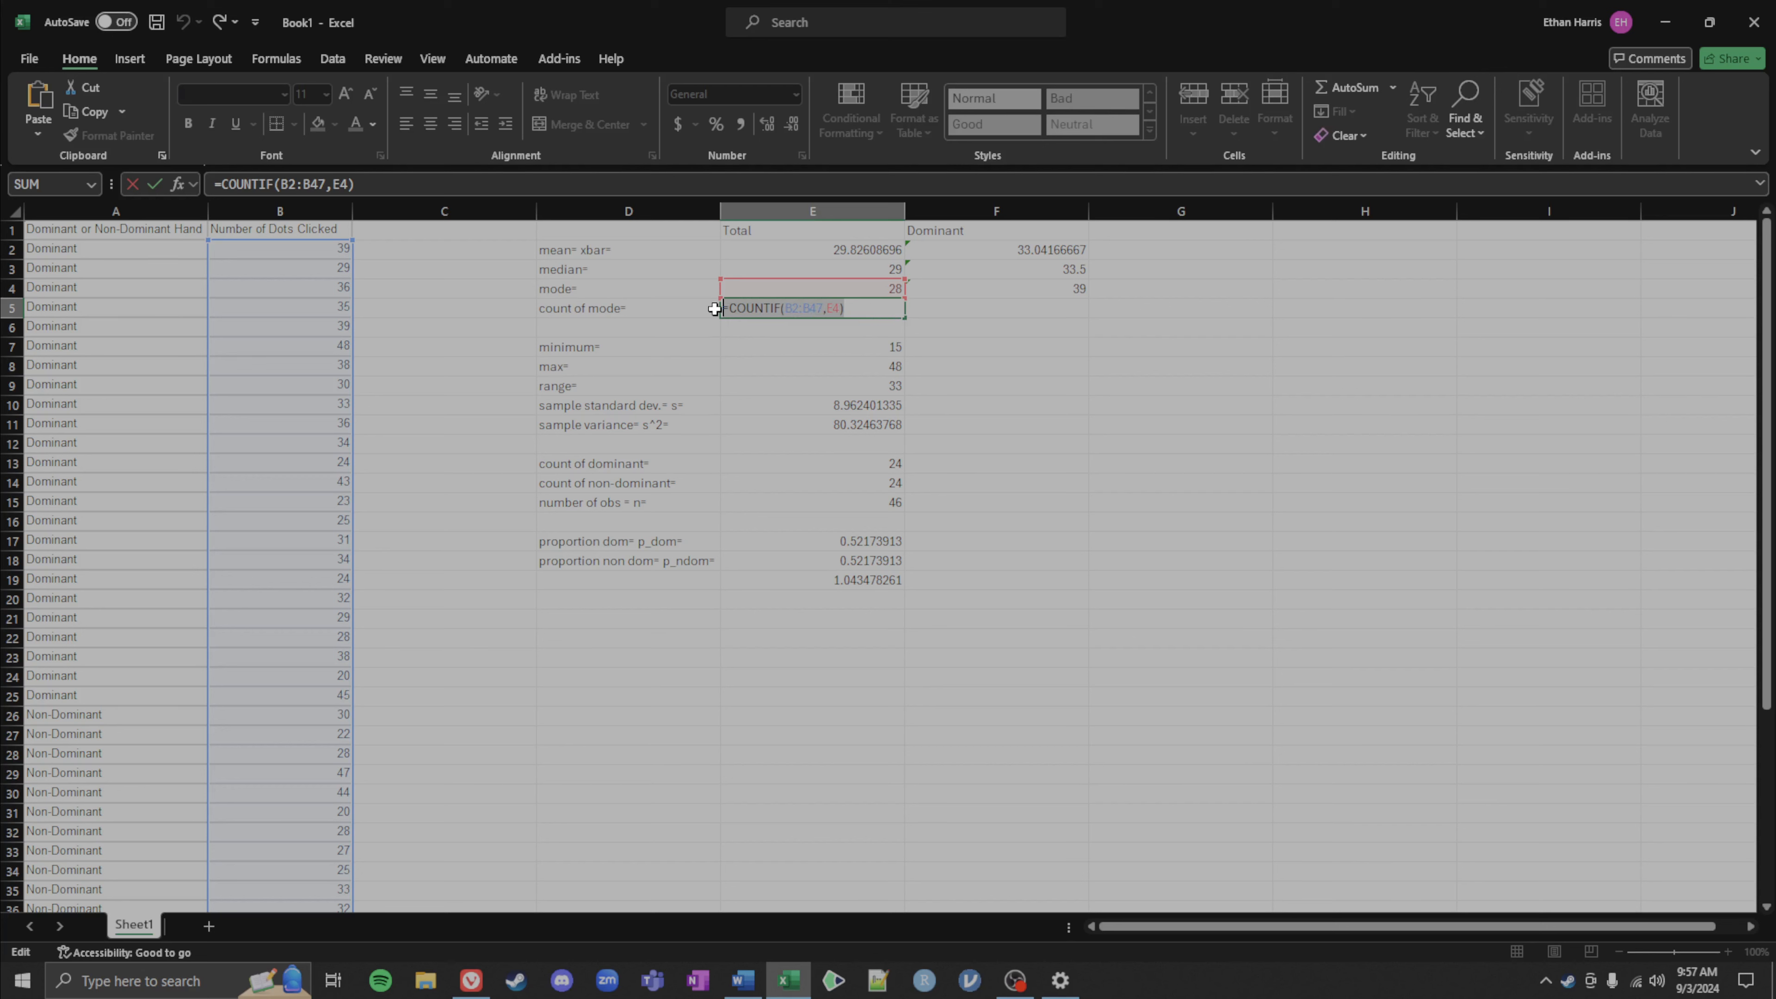
key(Escape)
double_click(993, 316)
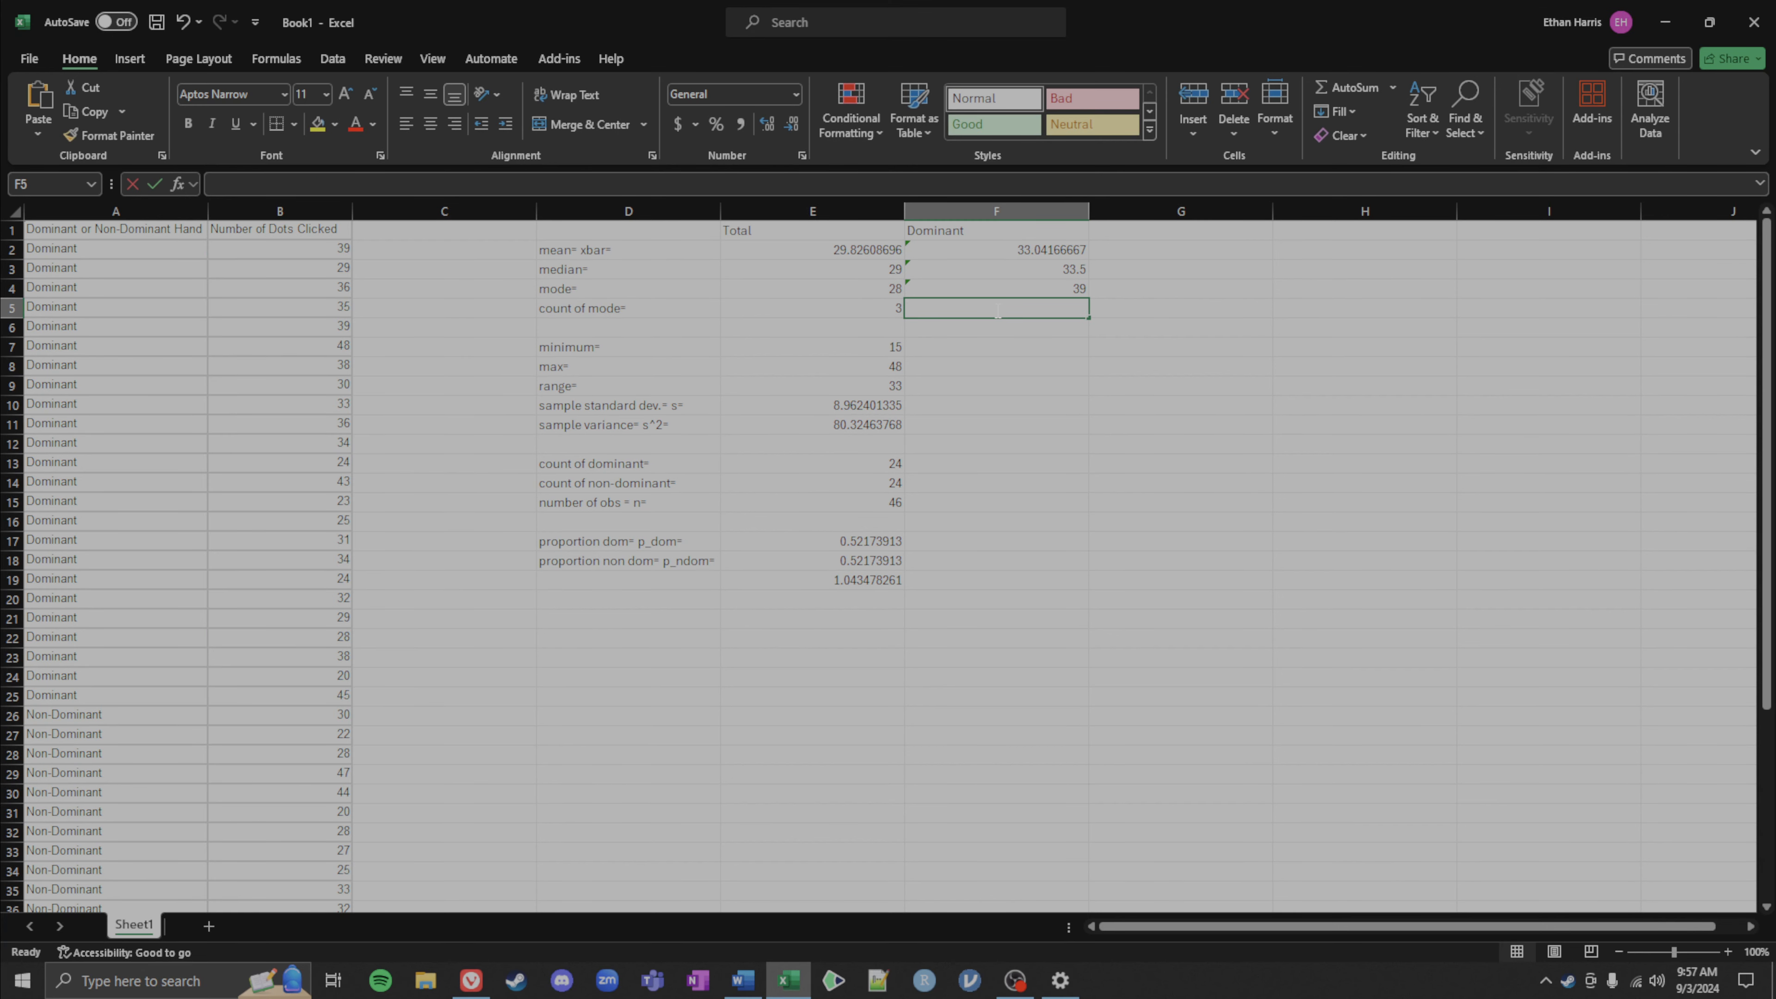
key(ctrl+v)
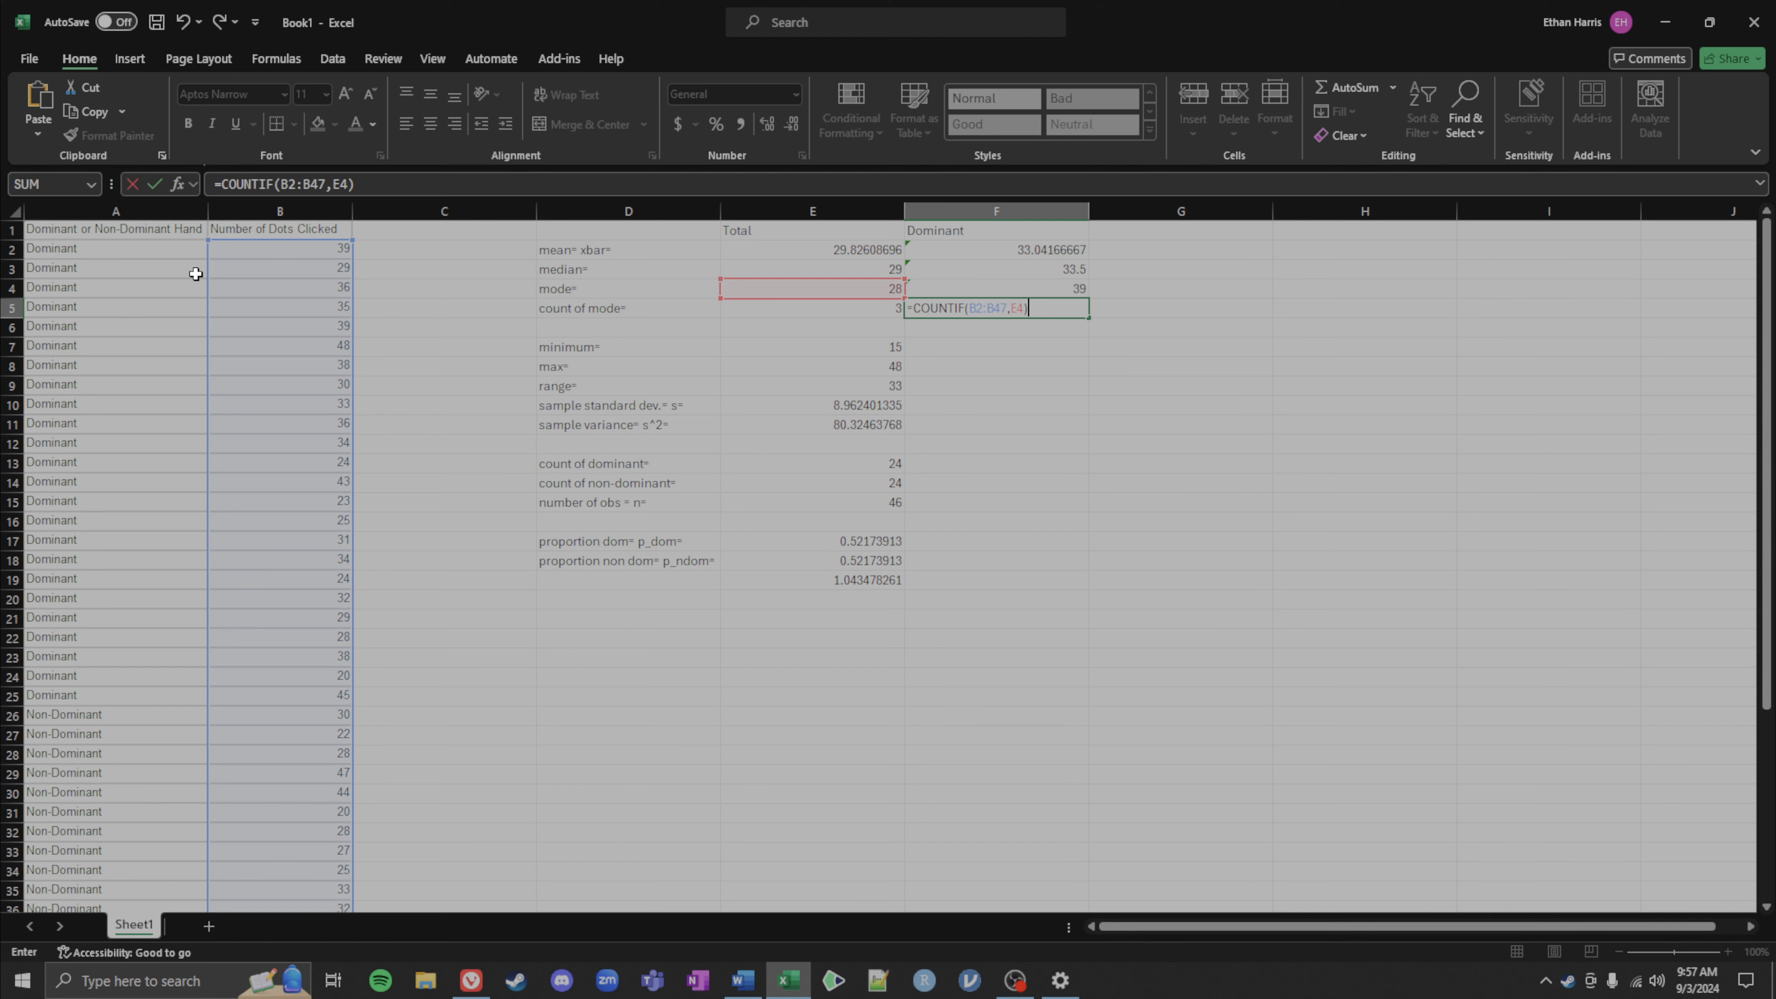
scroll(432, 658, down, 6)
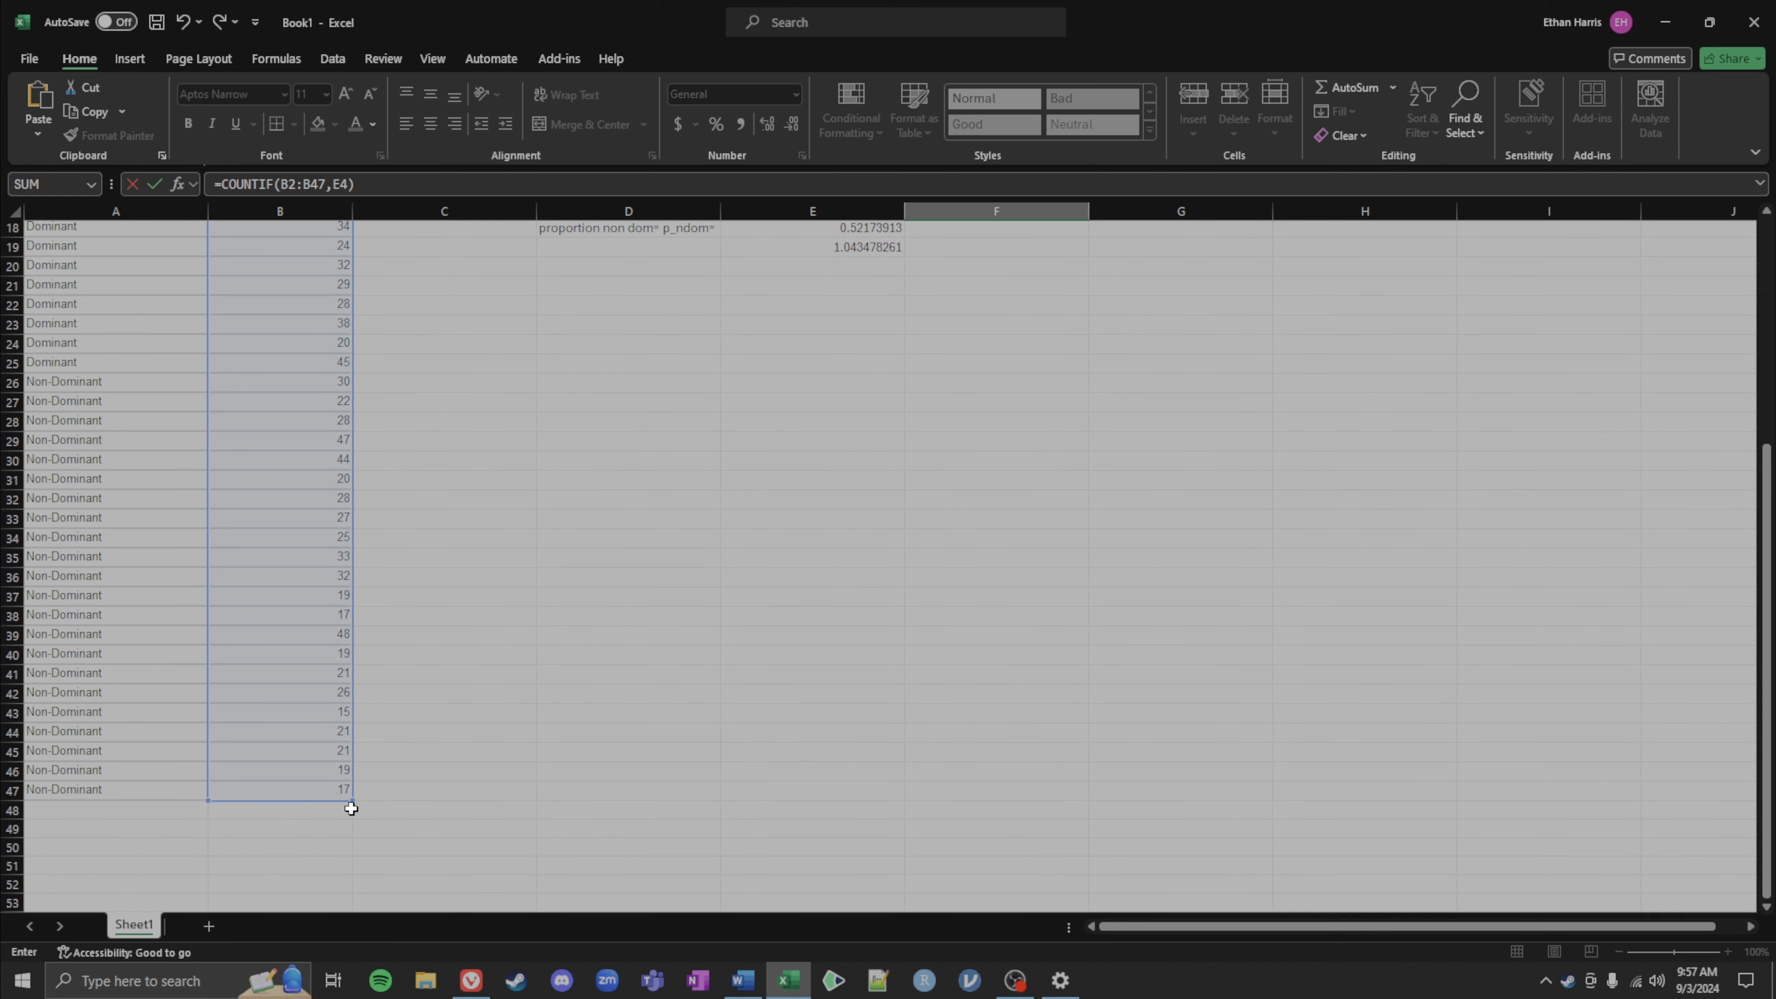
drag(351, 802, 269, 370)
scroll(428, 429, up, 6)
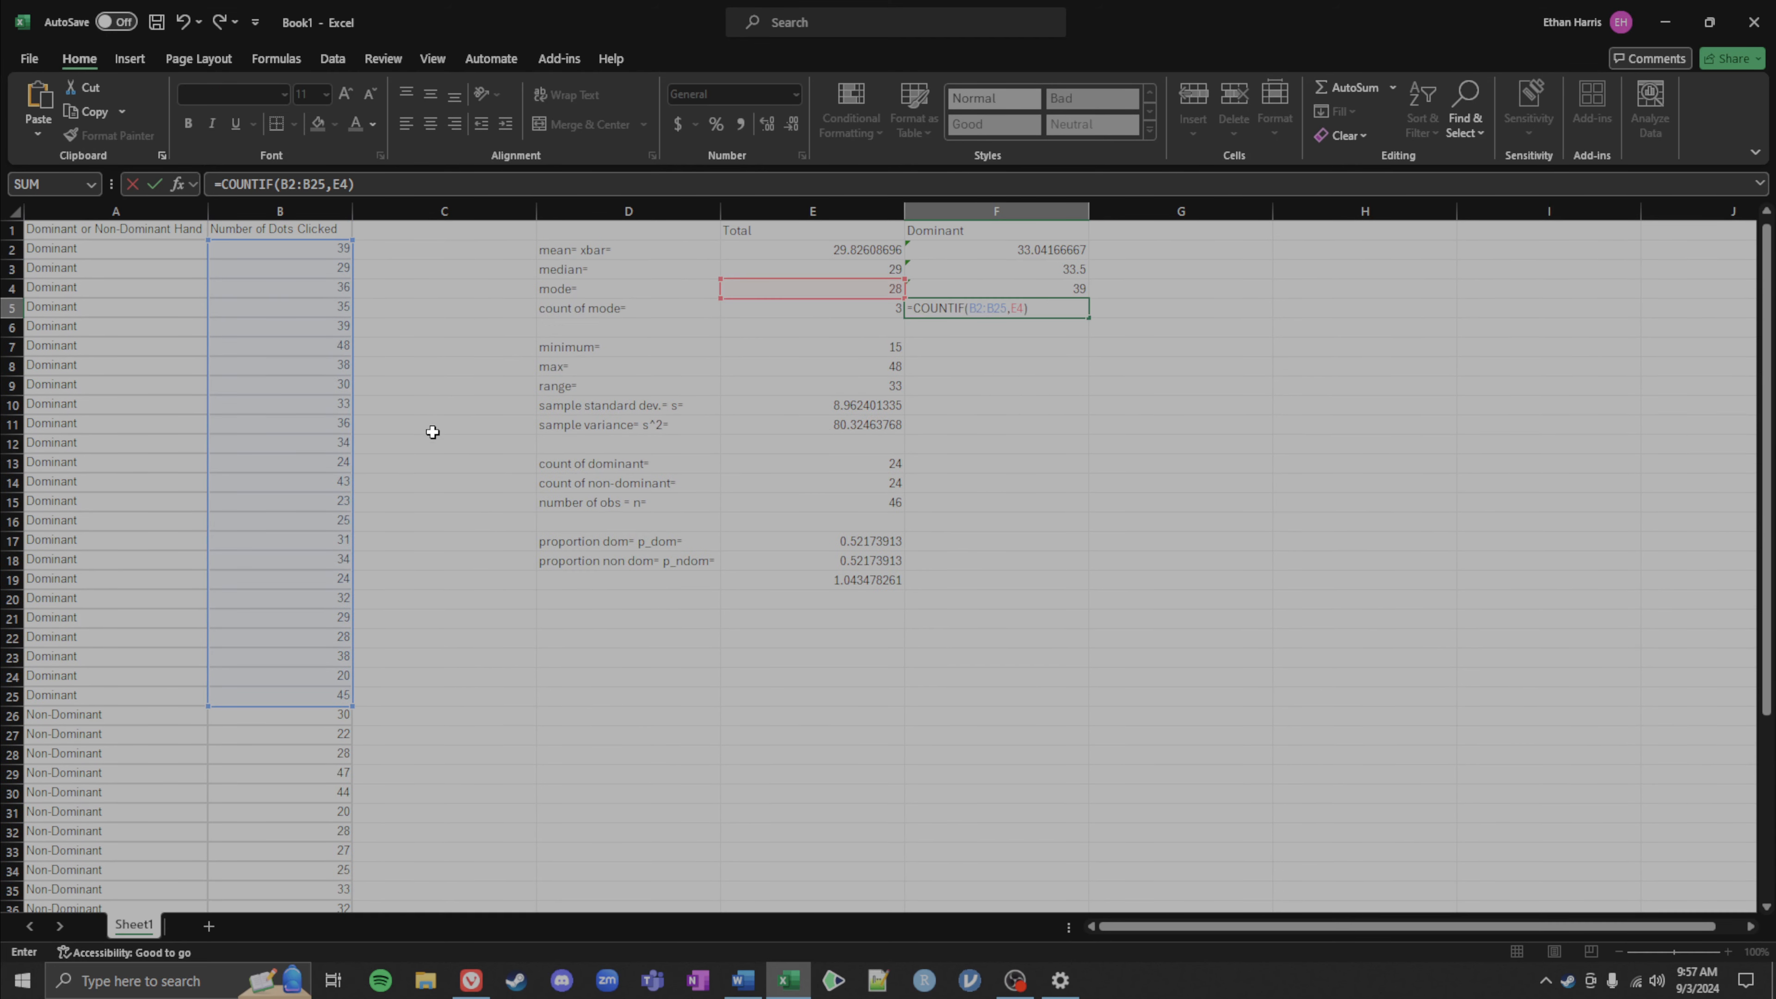
drag(828, 281, 991, 285)
key(Return)
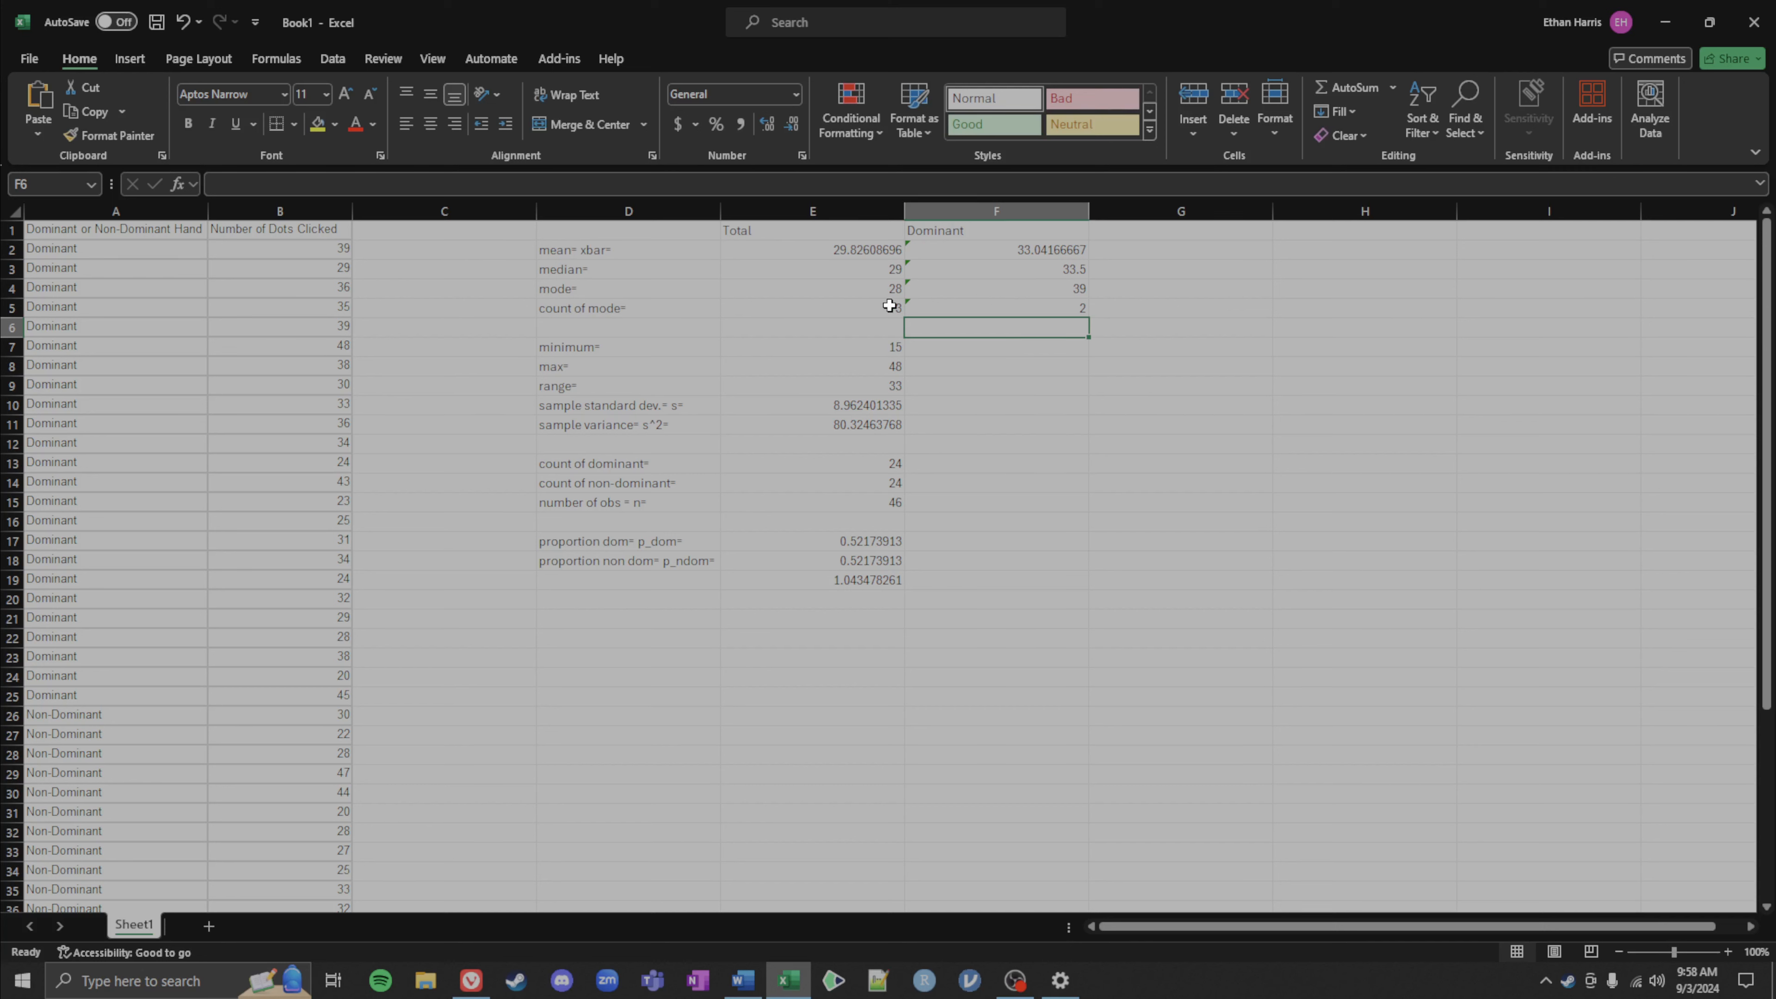
Step: Enter a MAX formula in F7 over the dominant group's values B2:B25
click(948, 348)
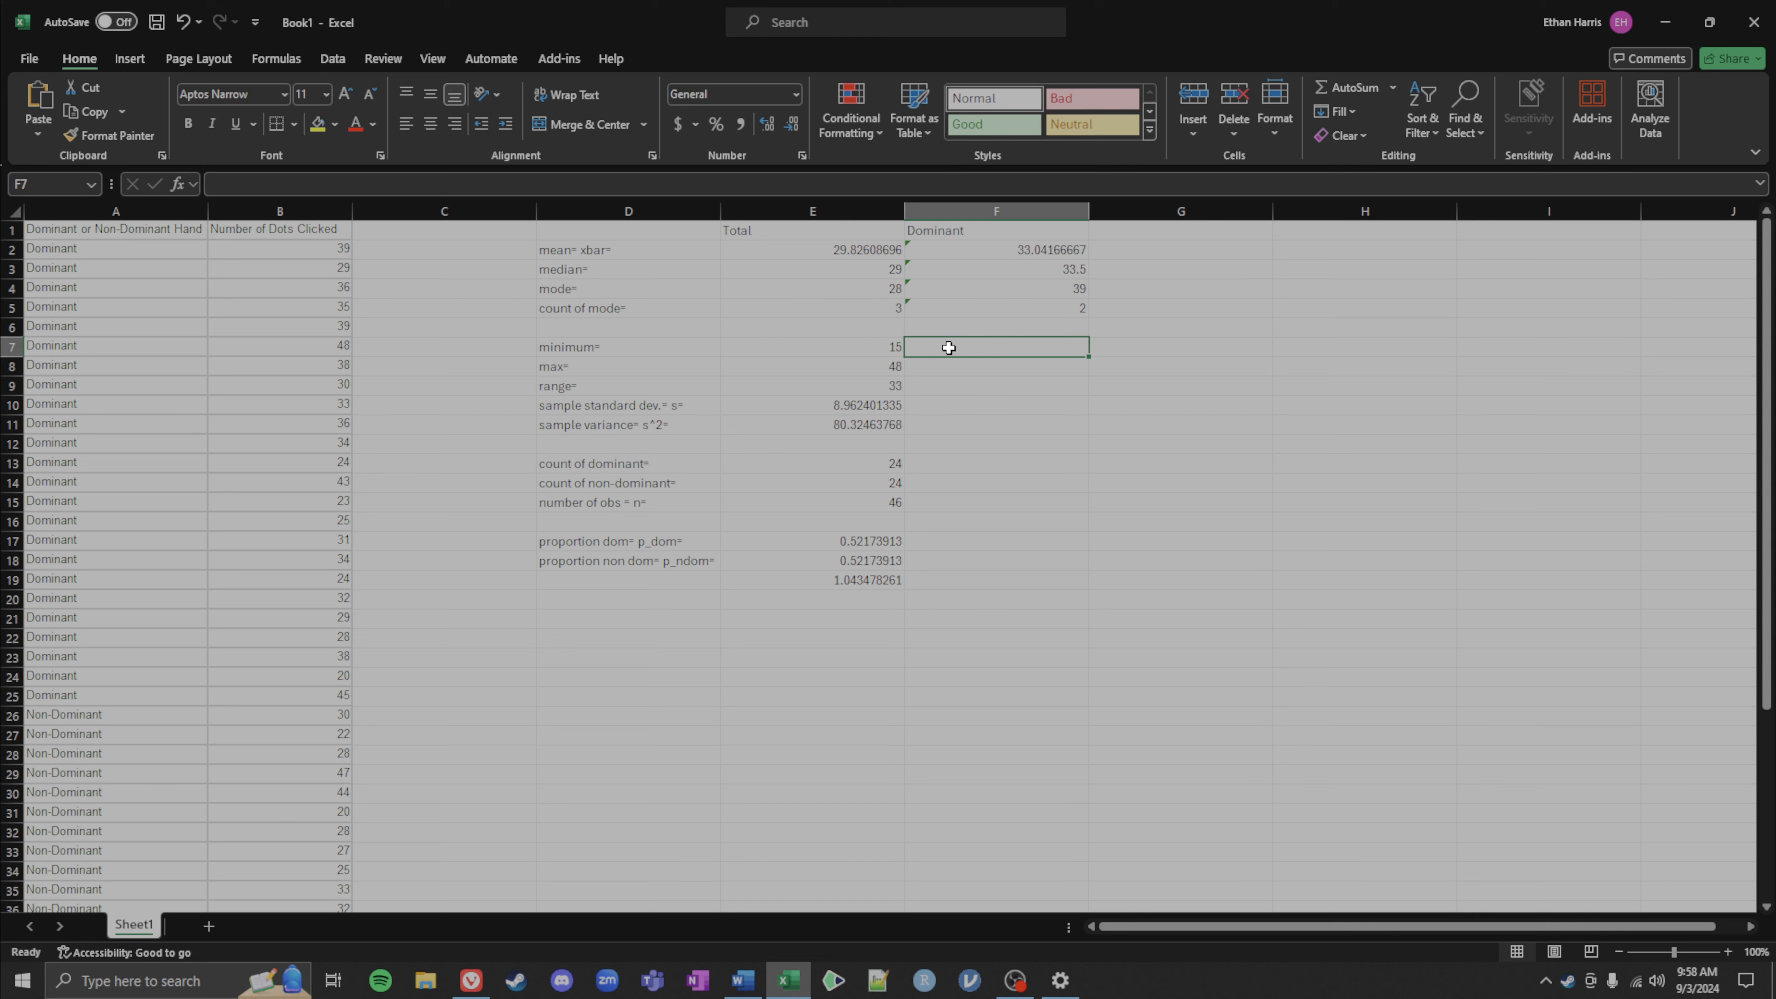
double_click(842, 342)
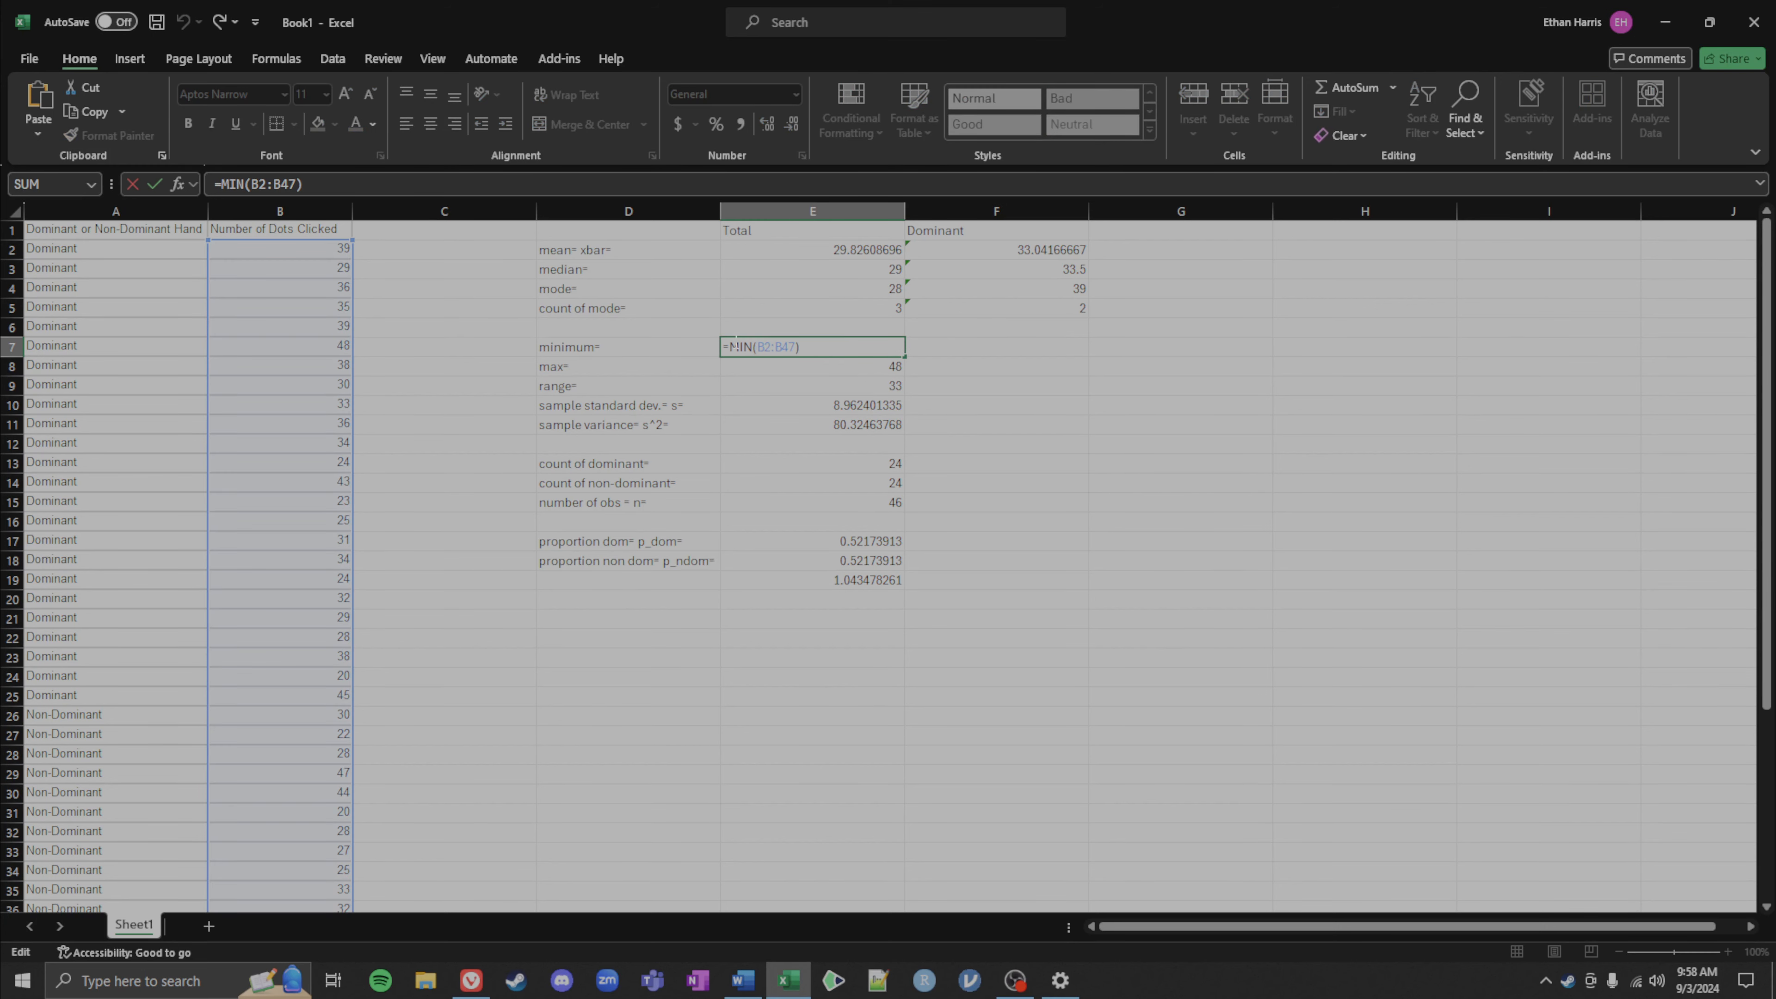
key(Escape)
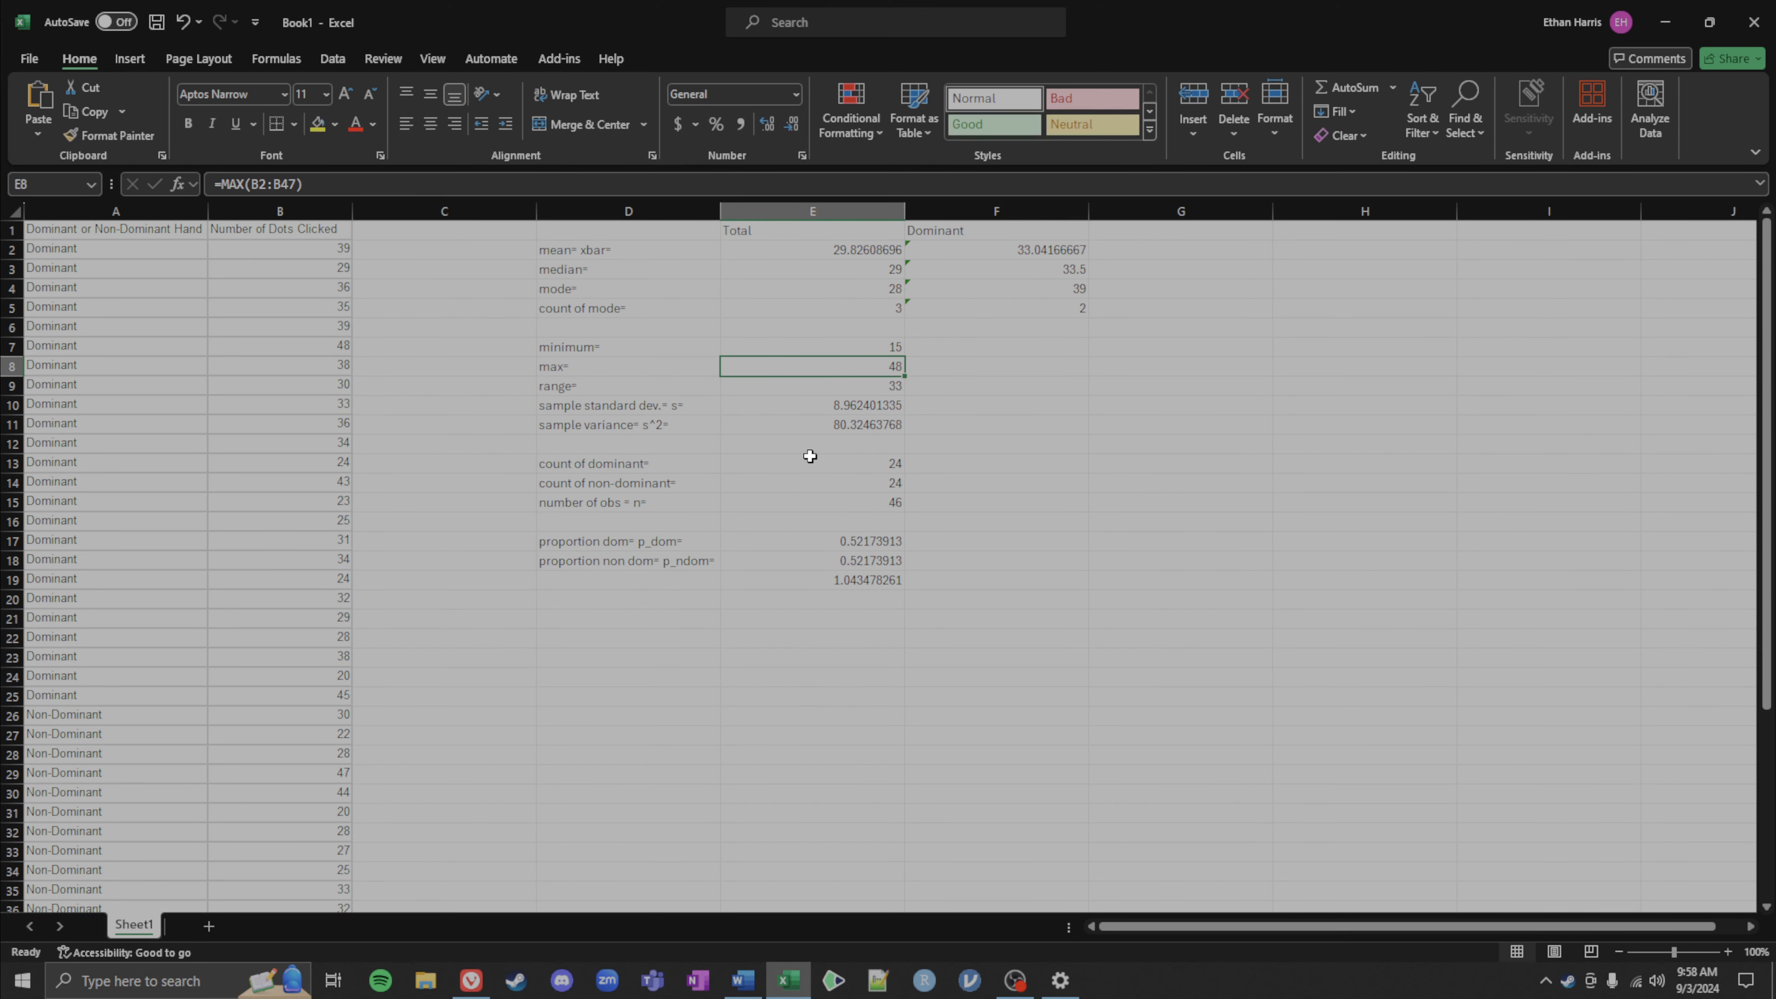
click(937, 346)
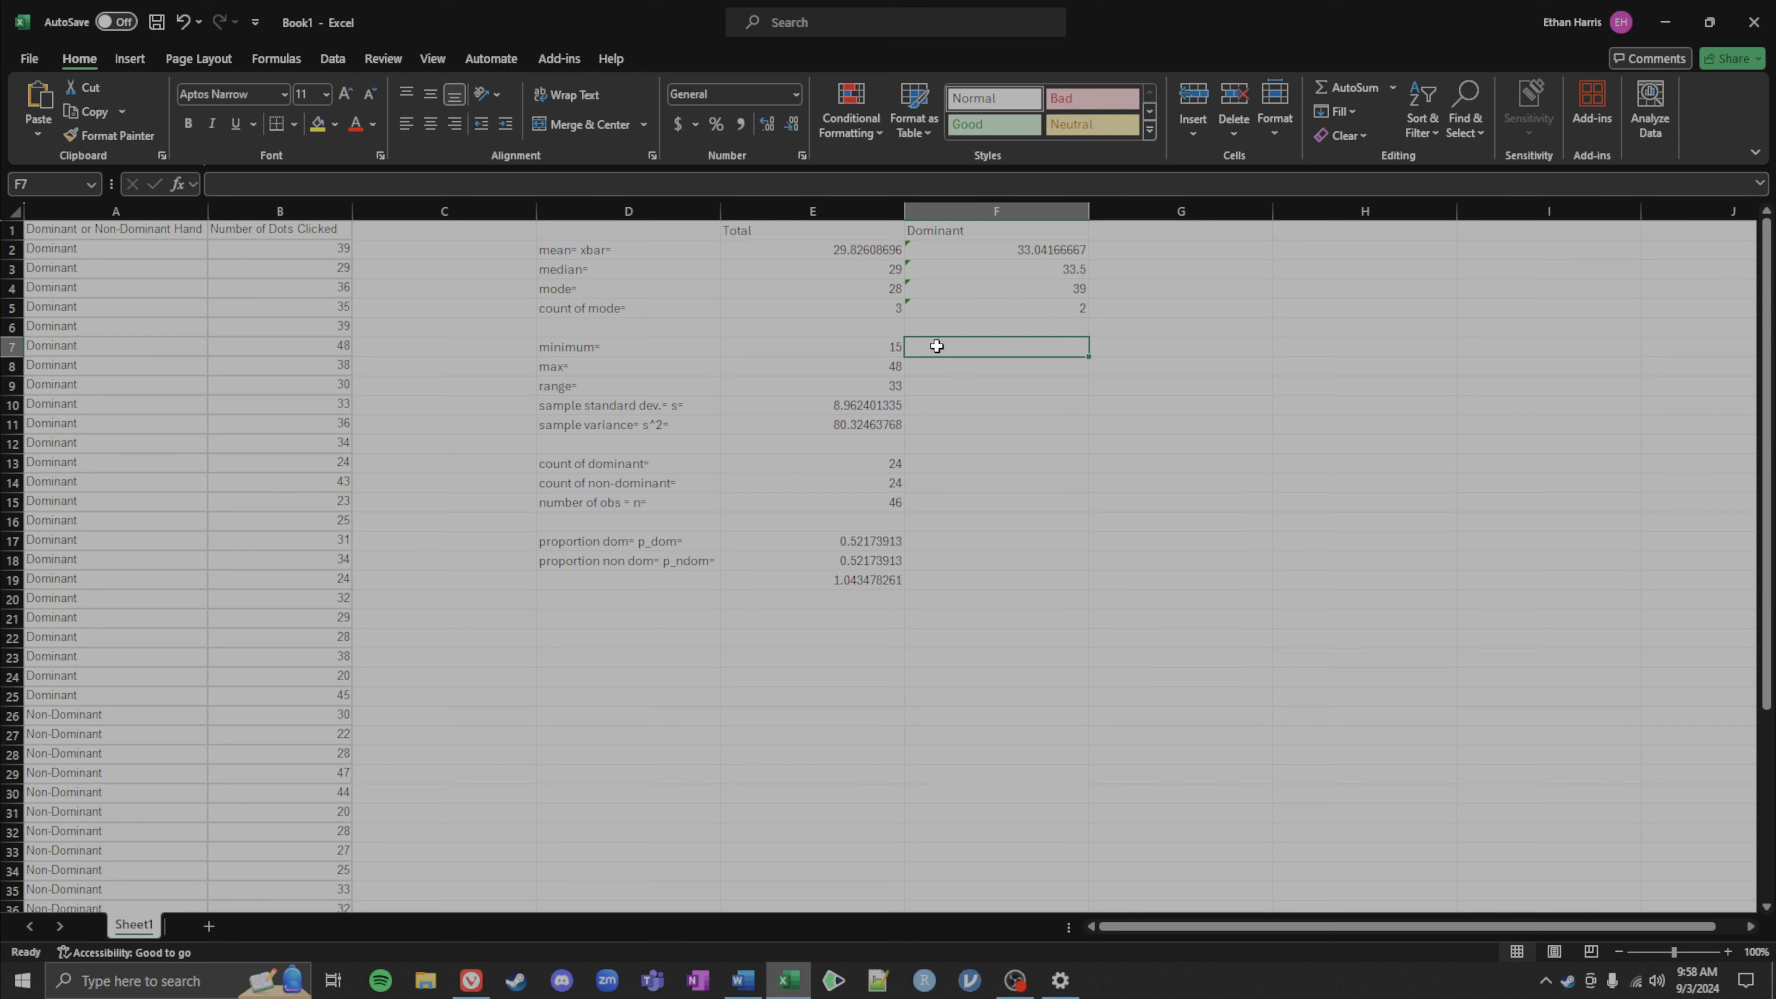
text(=max()
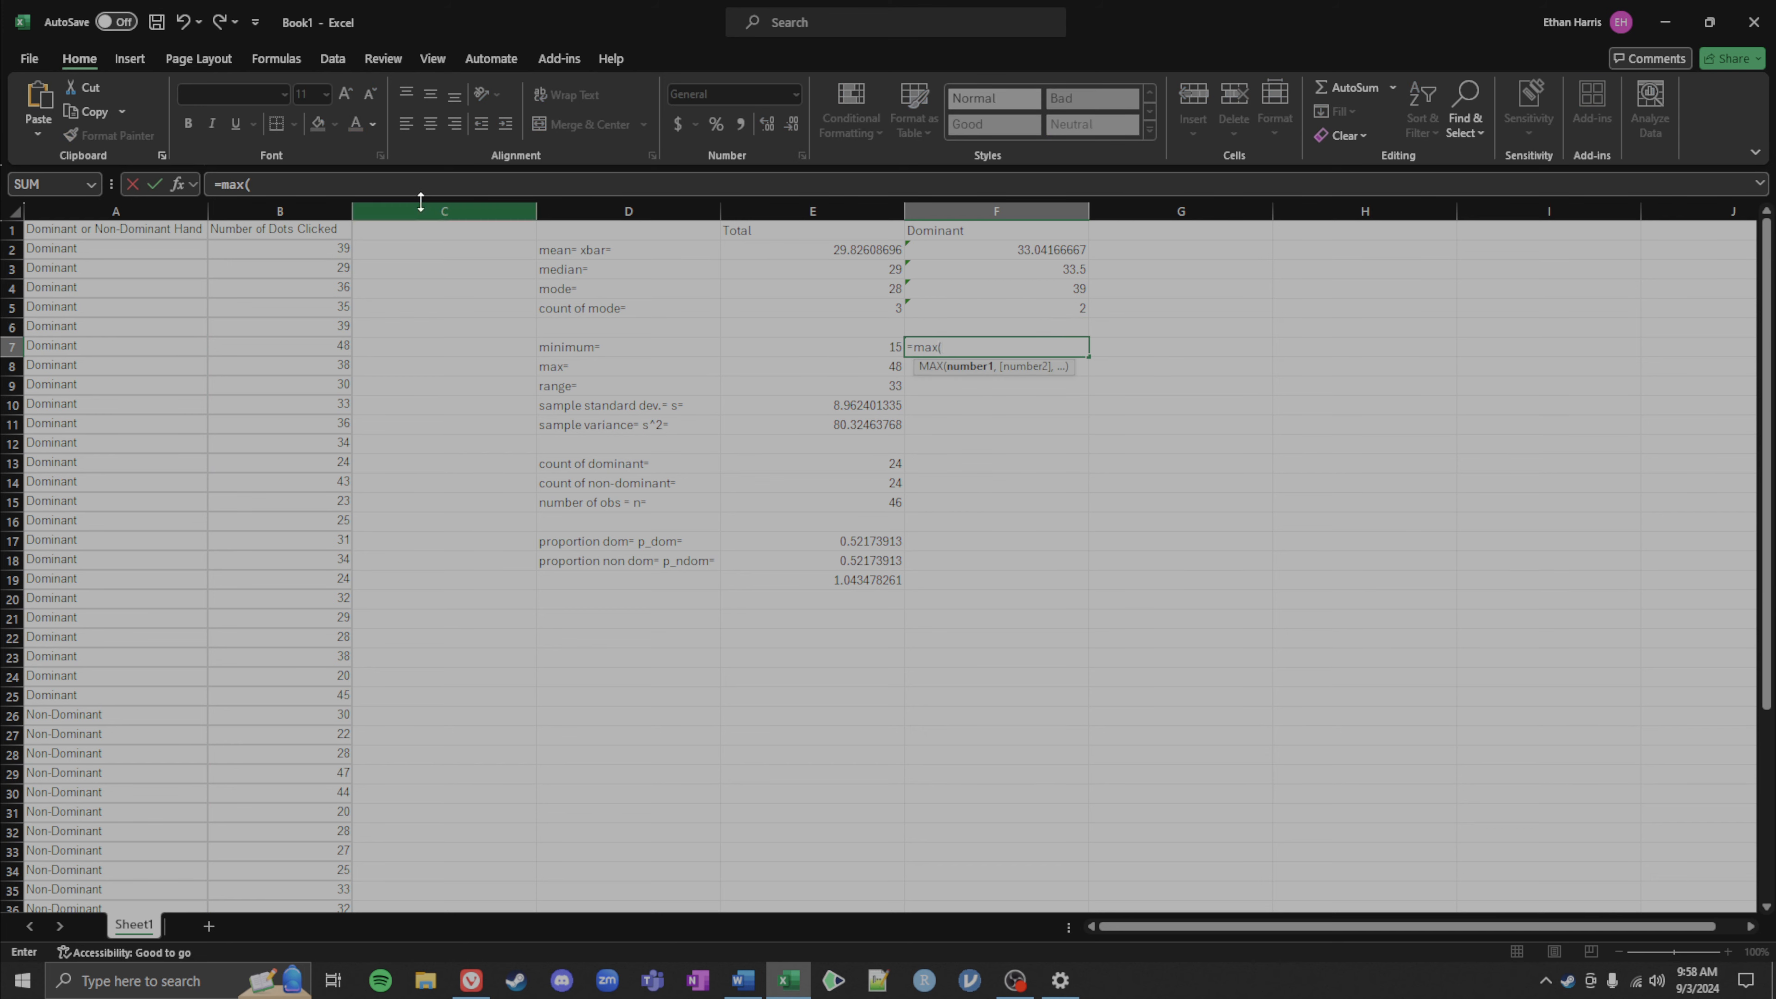
drag(329, 250, 346, 700)
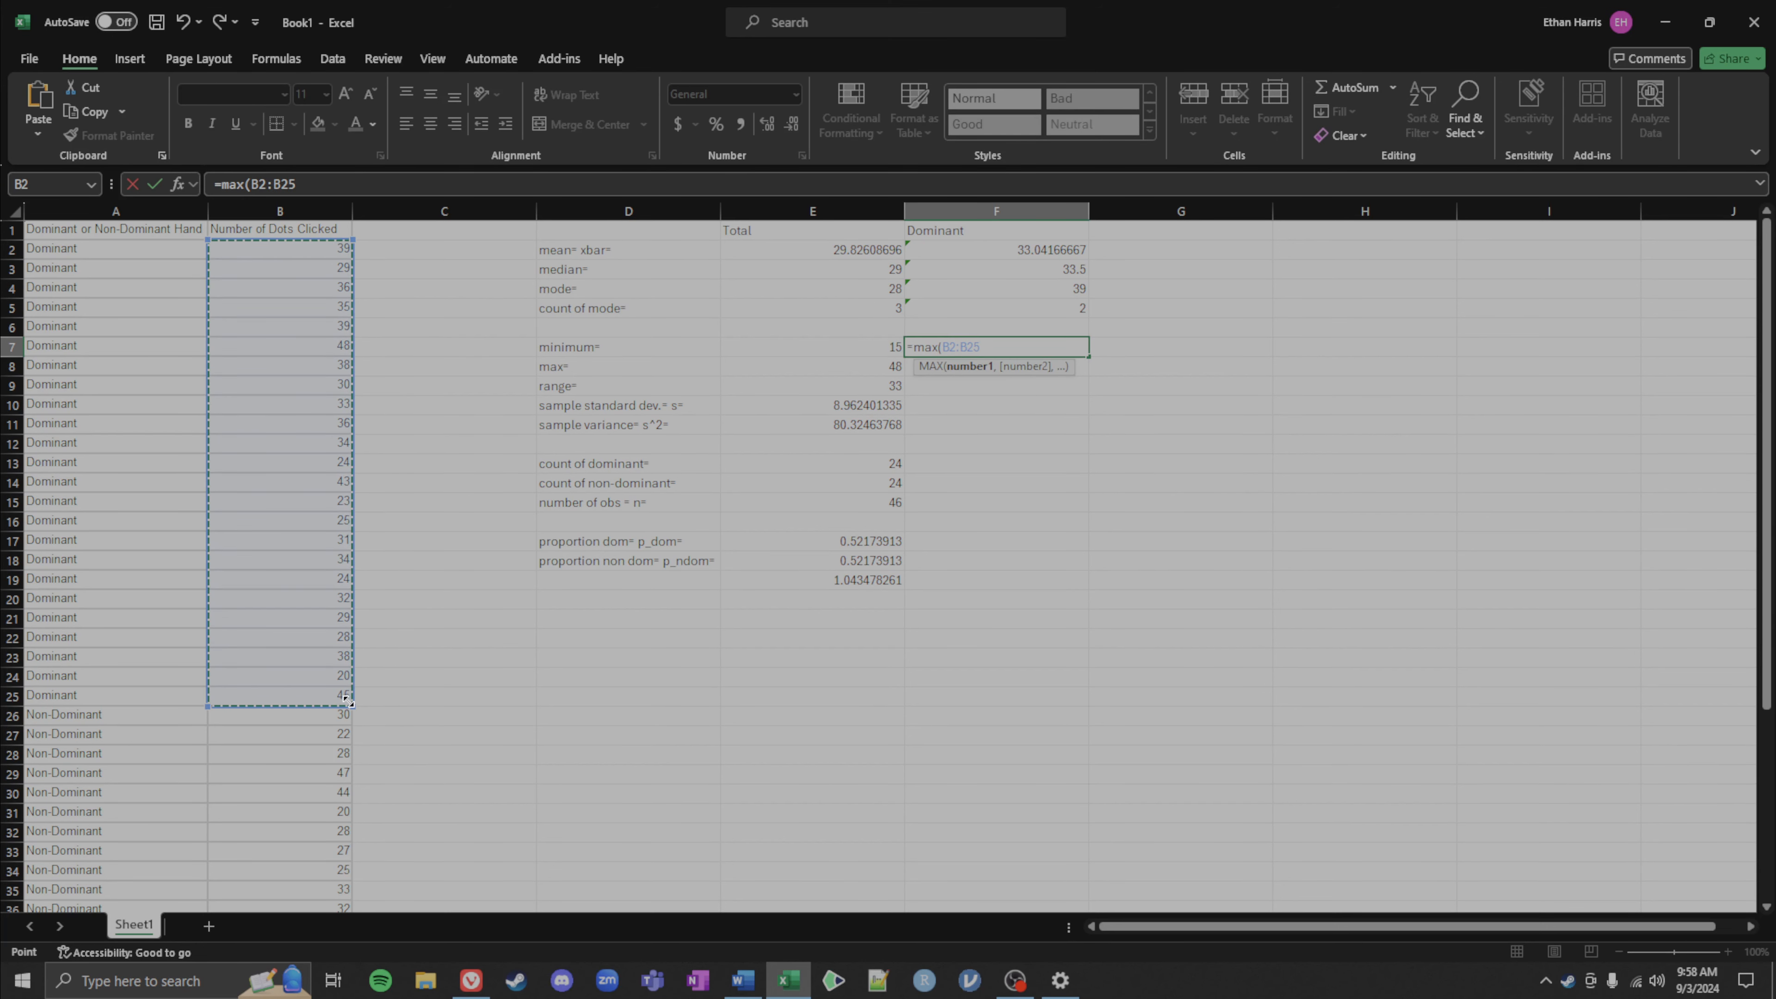
key(Return)
Step: Enter a MIN formula in F8 over the dominant group's values B2:B25
text(min)
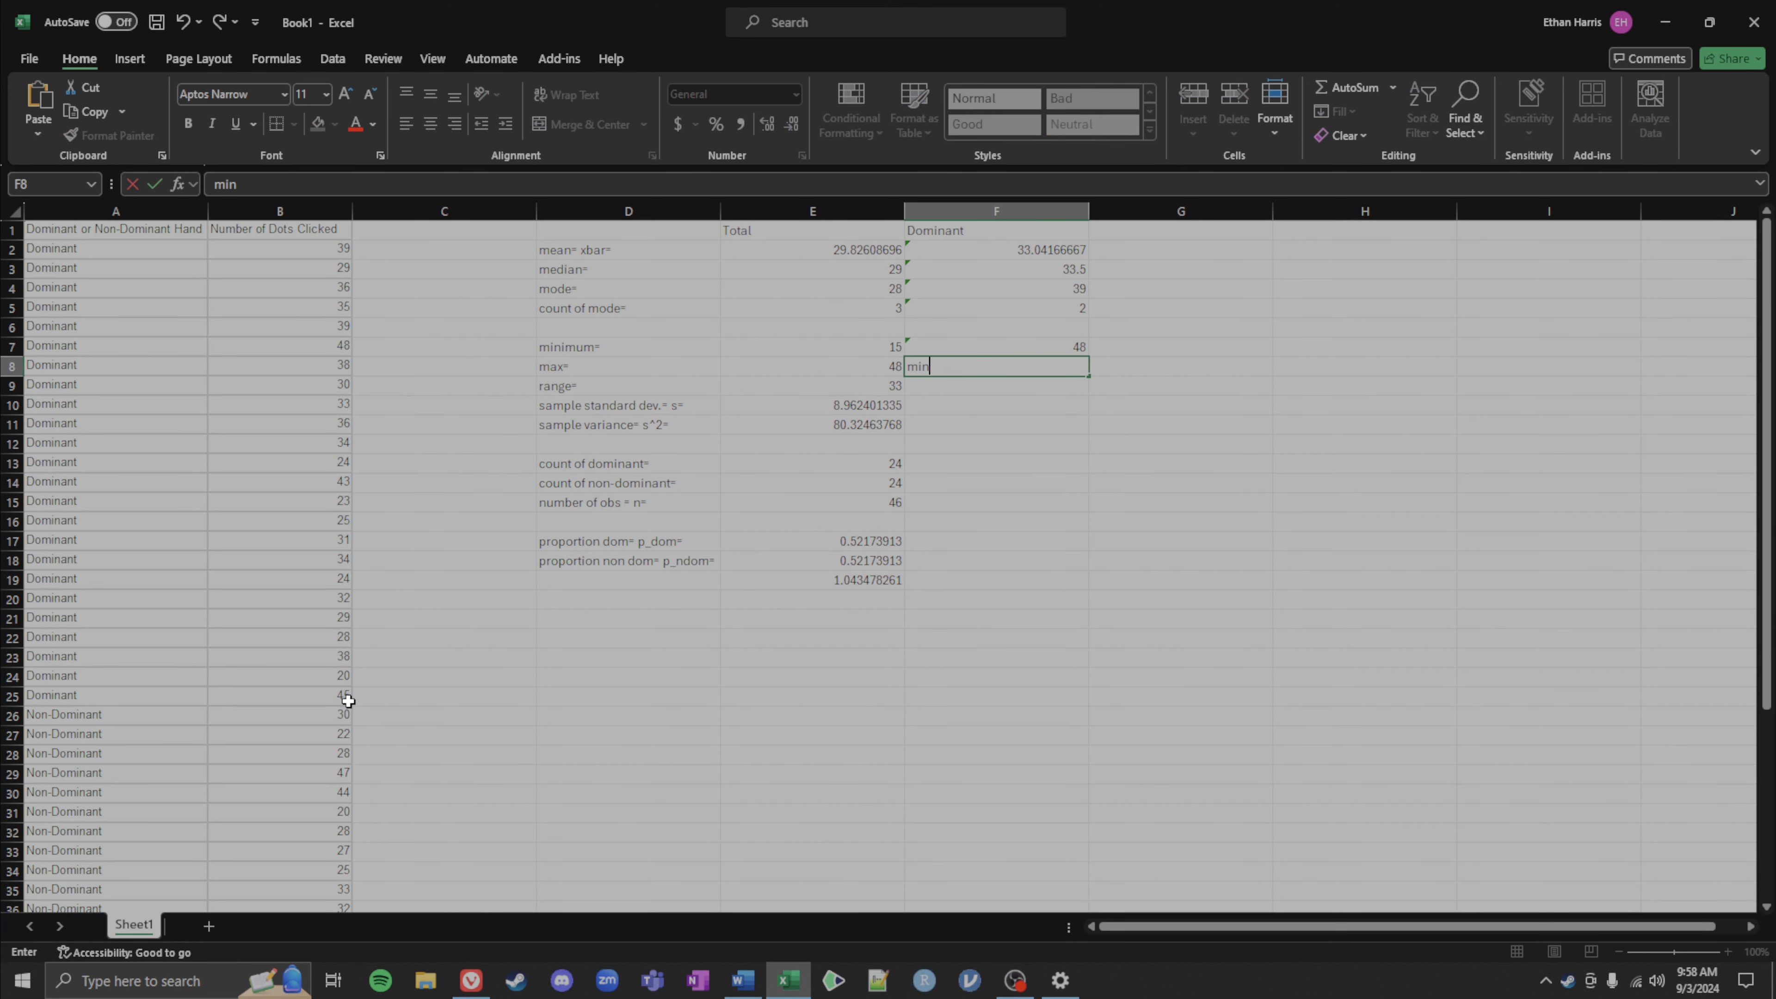
key(BackSpace)
key(BackSpace)
key(BackSpace)
text(=min()
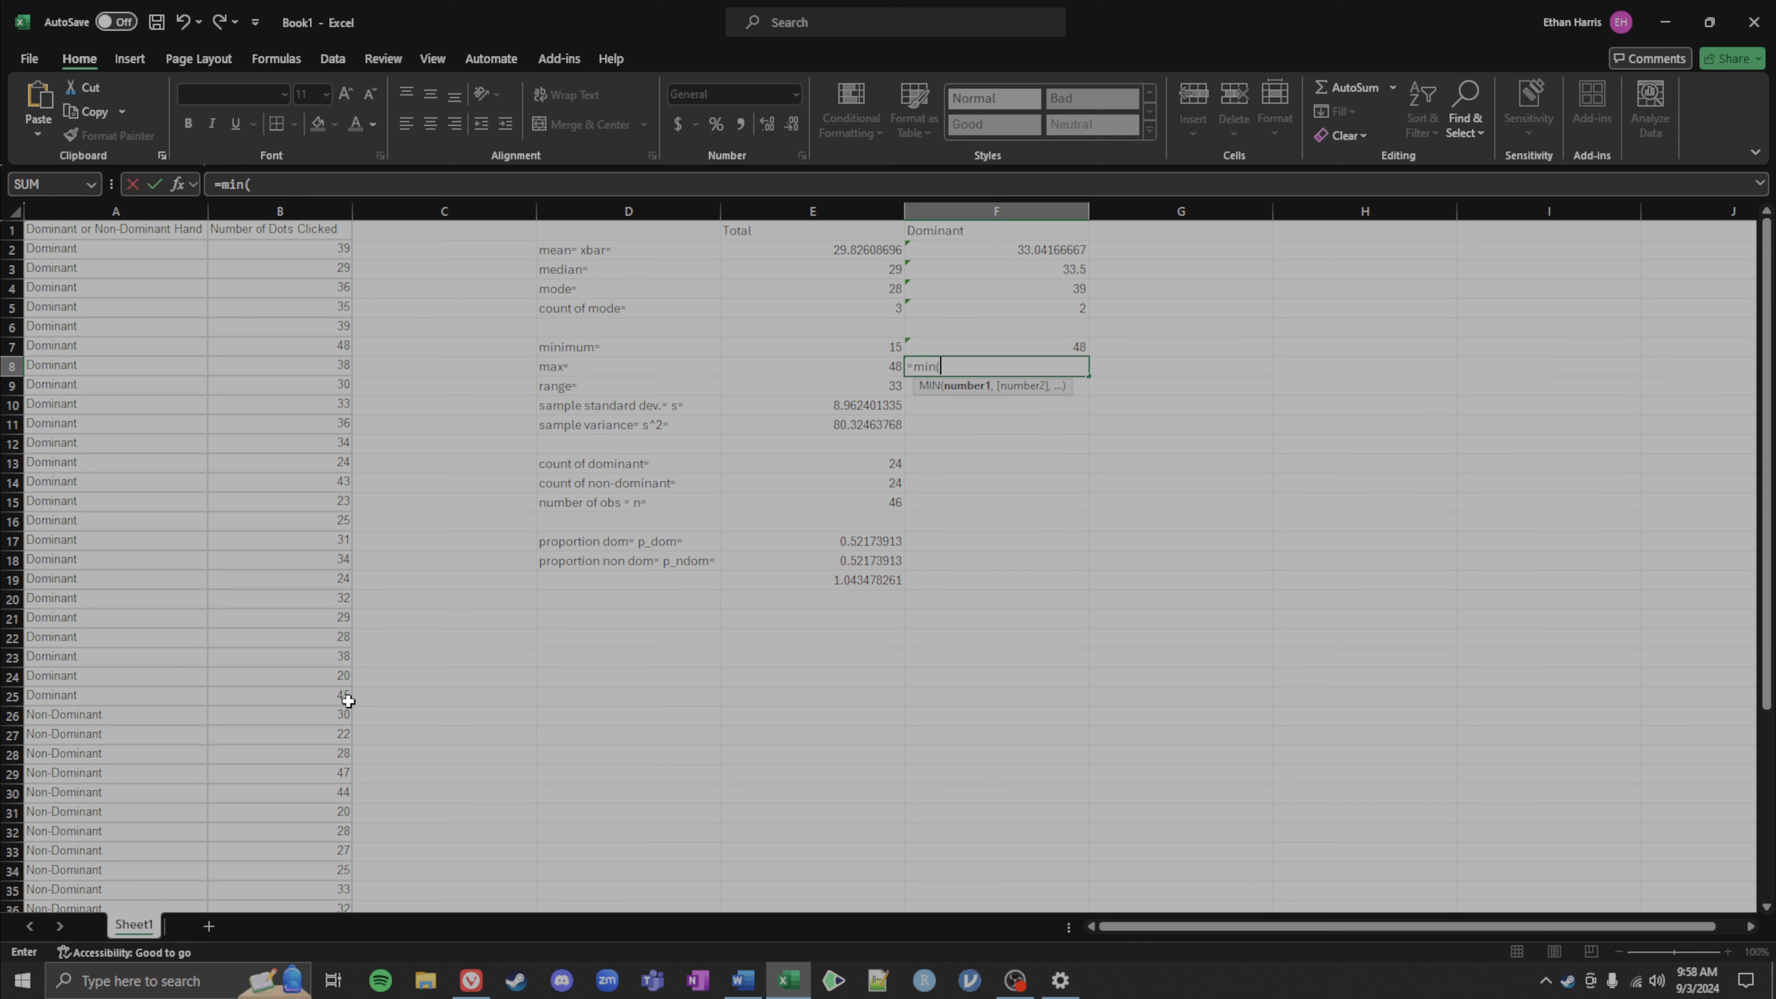
click(244, 251)
drag(248, 272, 306, 702)
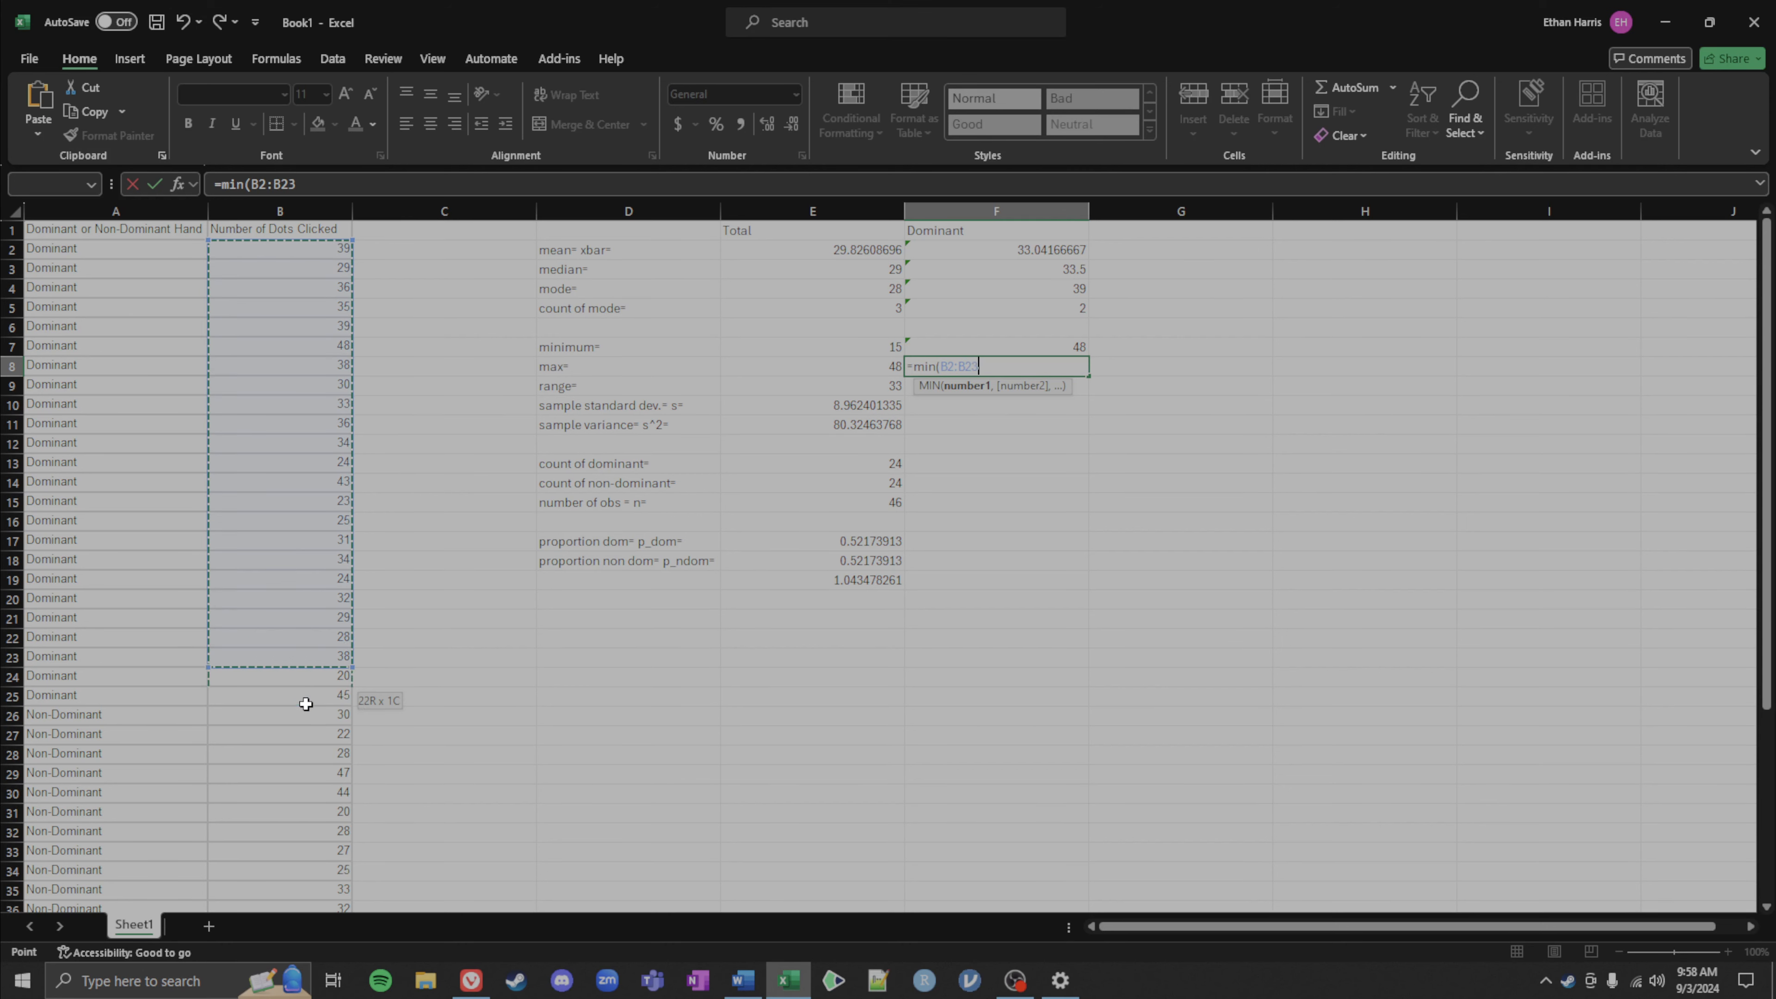
key(Return)
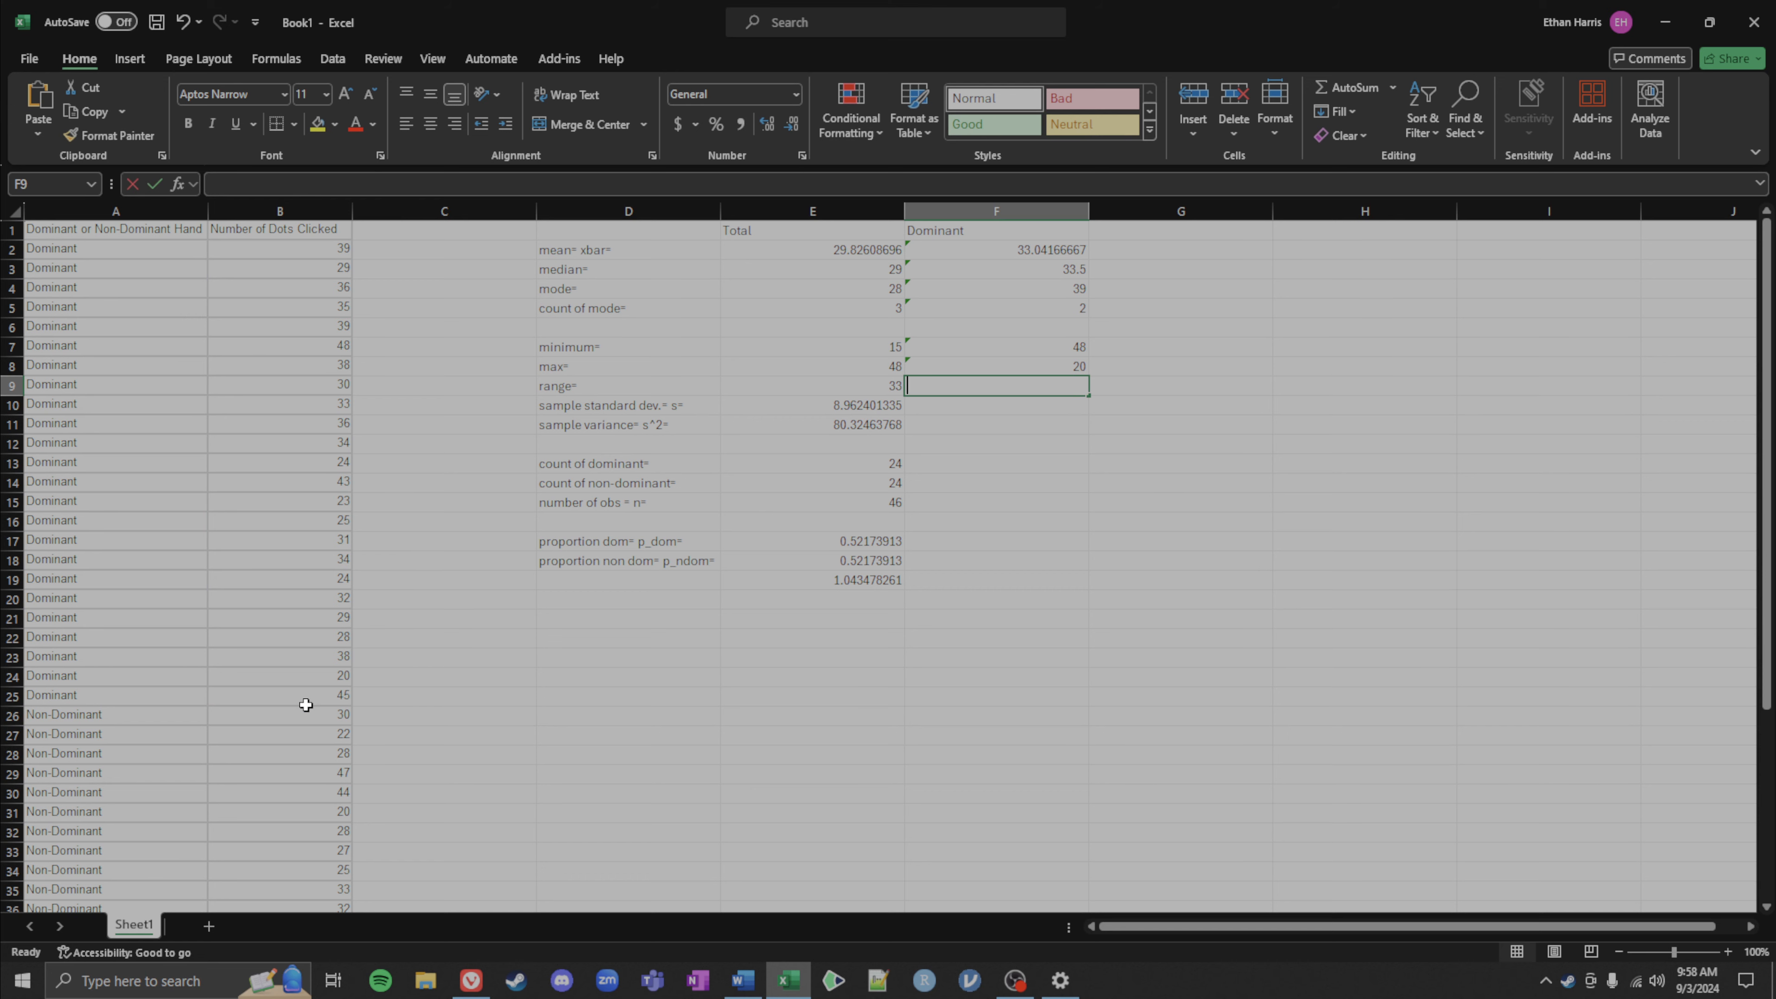
text(=)
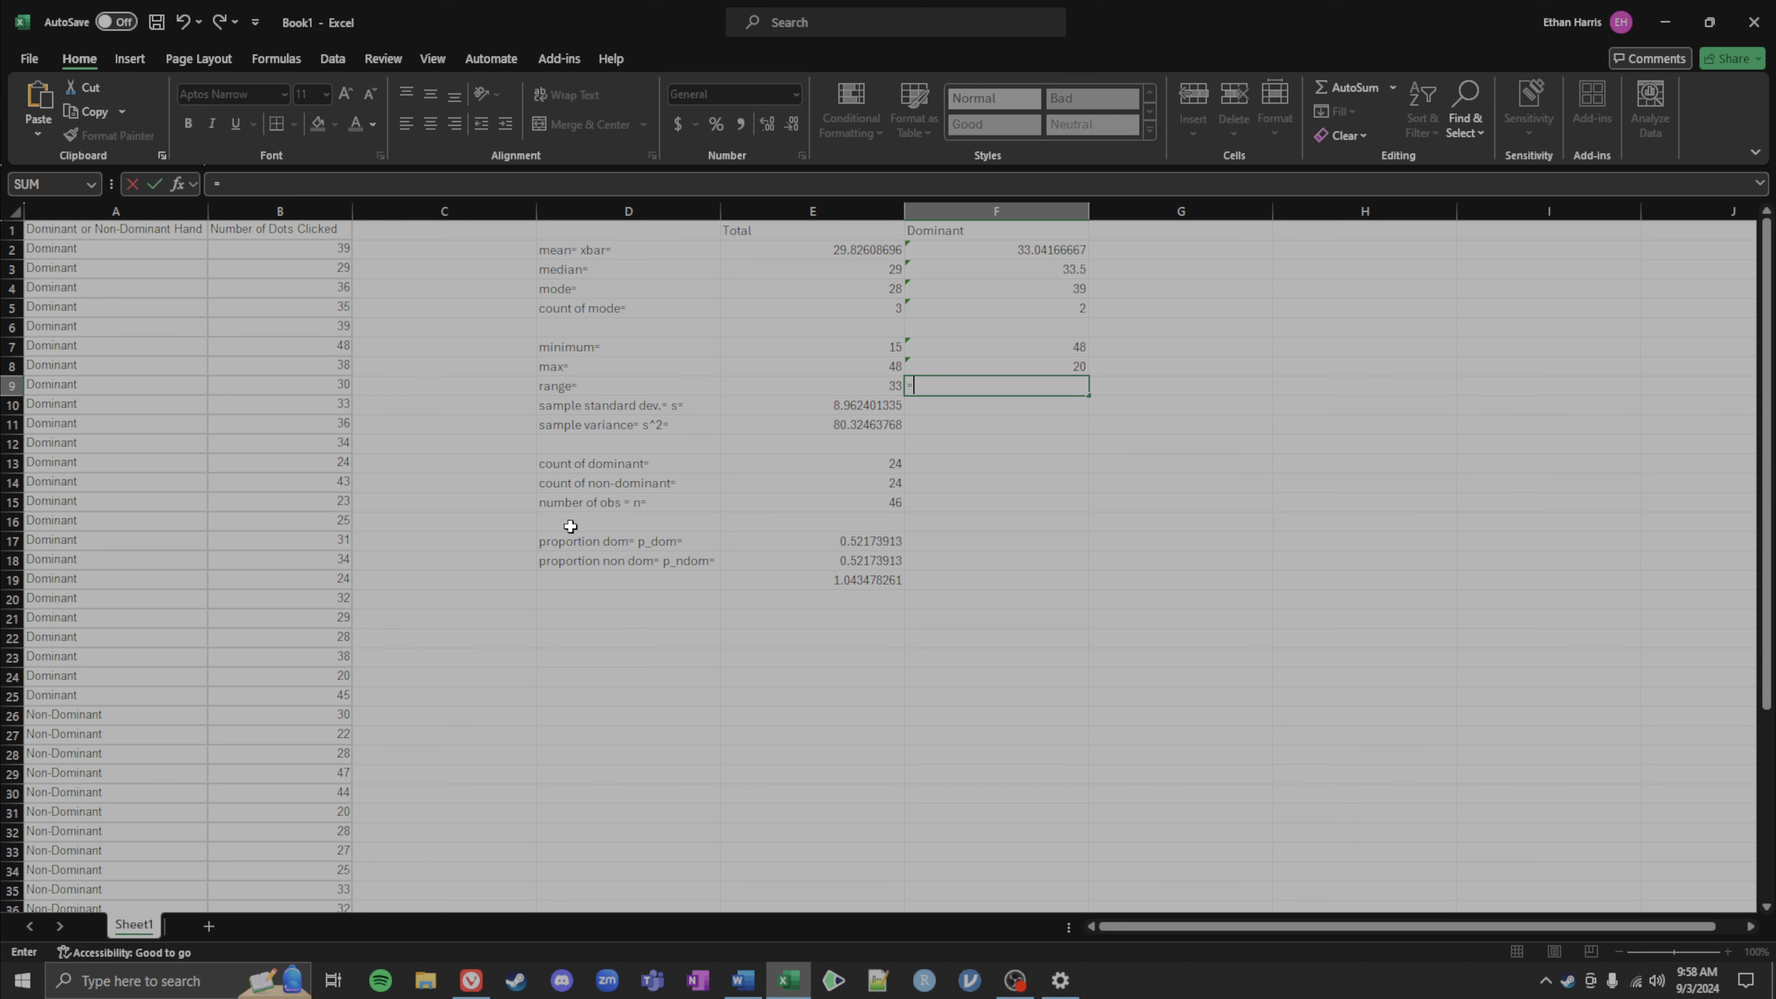
click(956, 363)
key(Escape)
Step: Swap the two formulas so the MIN result sits in F7 beside minimum and the MAX in F8 beside max
double_click(948, 345)
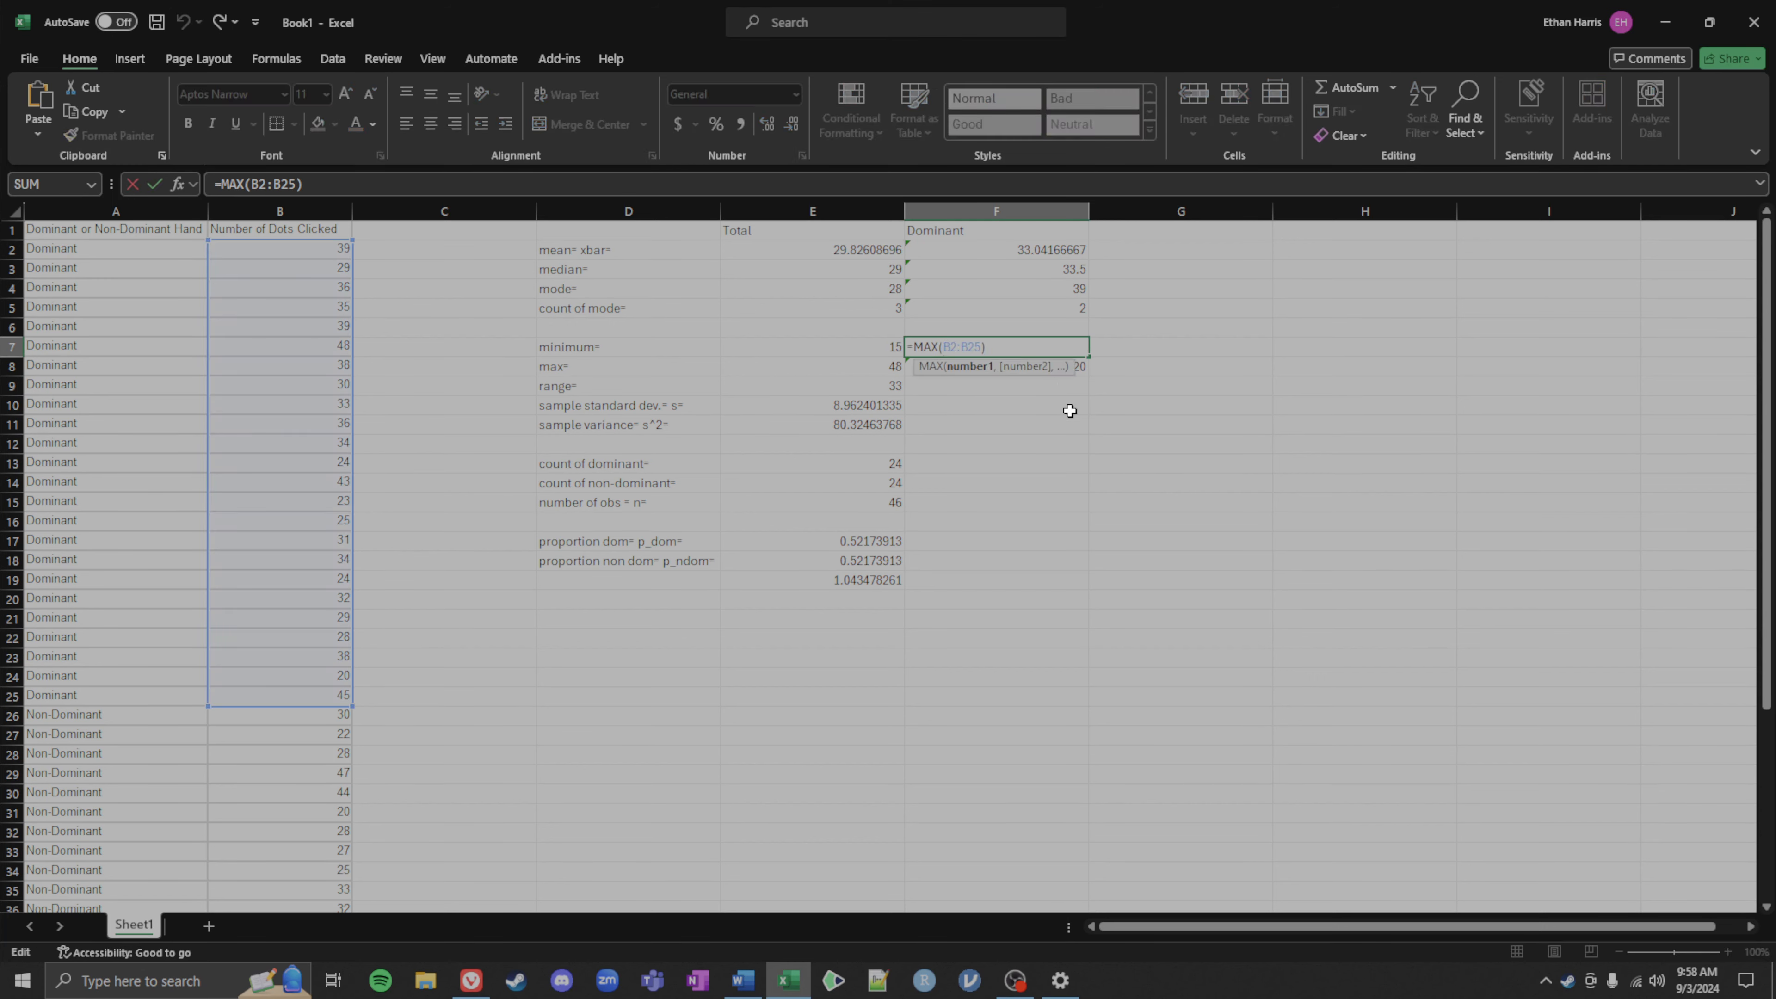
key(ctrl+Return)
drag(1076, 356, 1233, 351)
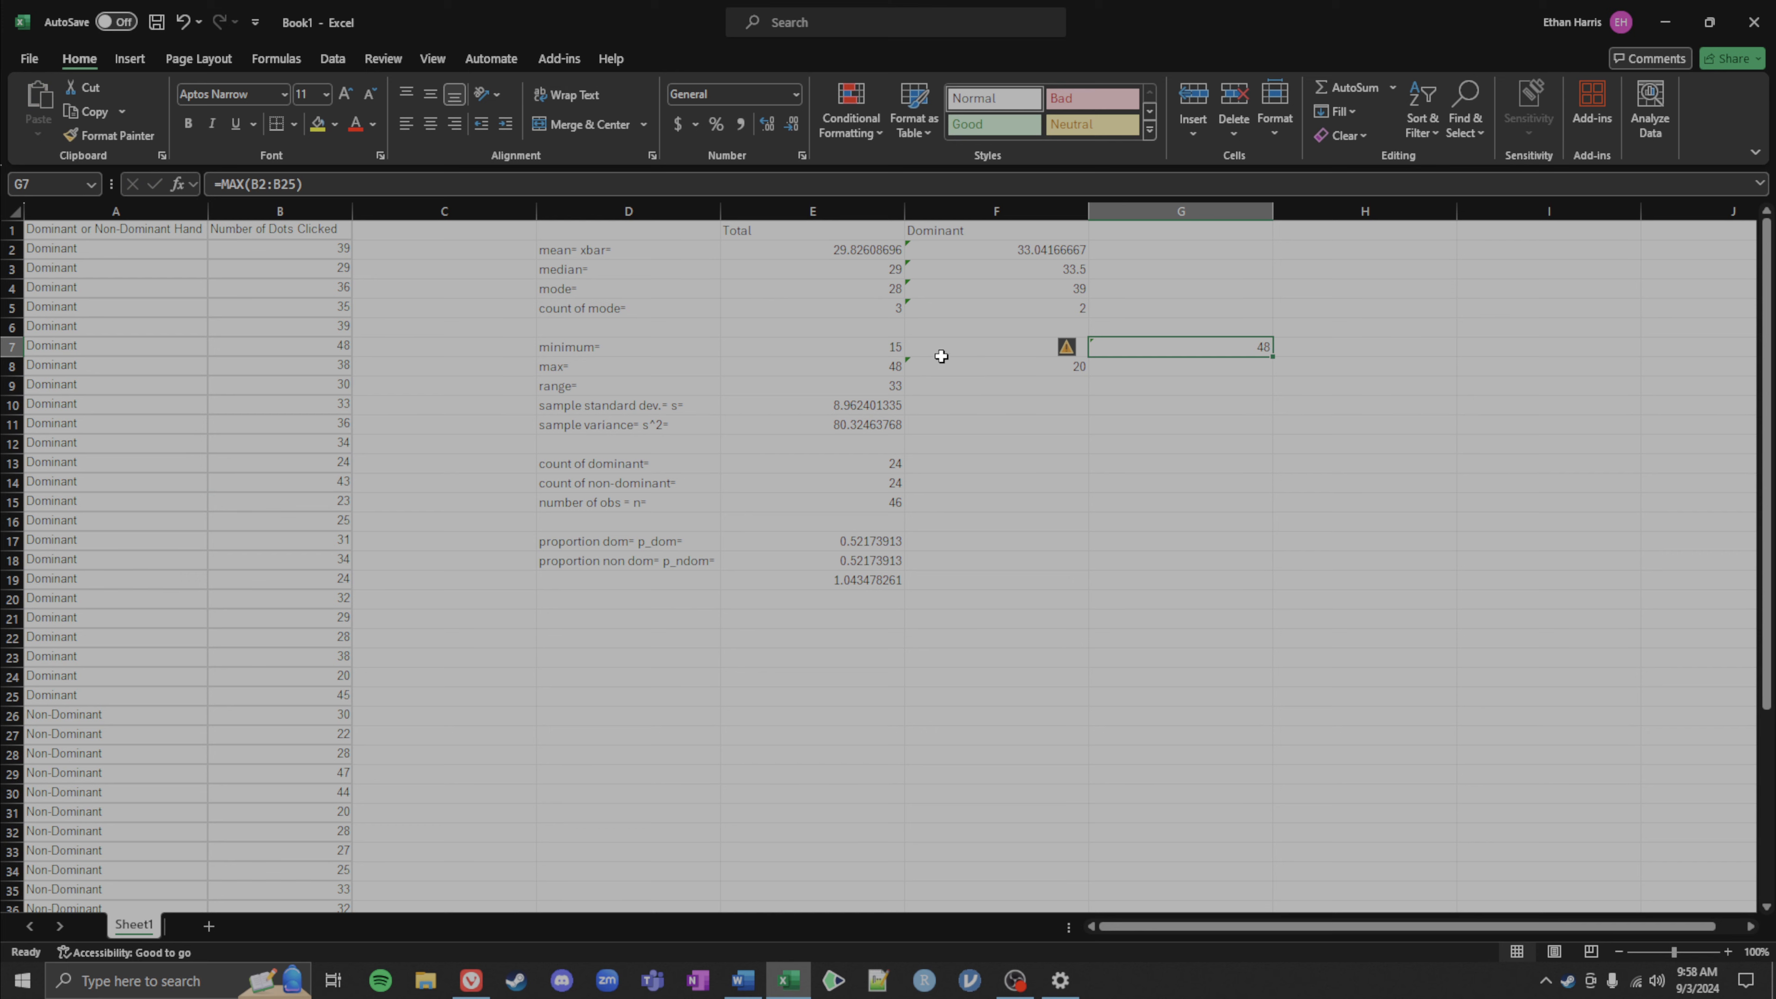
click(941, 359)
drag(945, 356, 1051, 342)
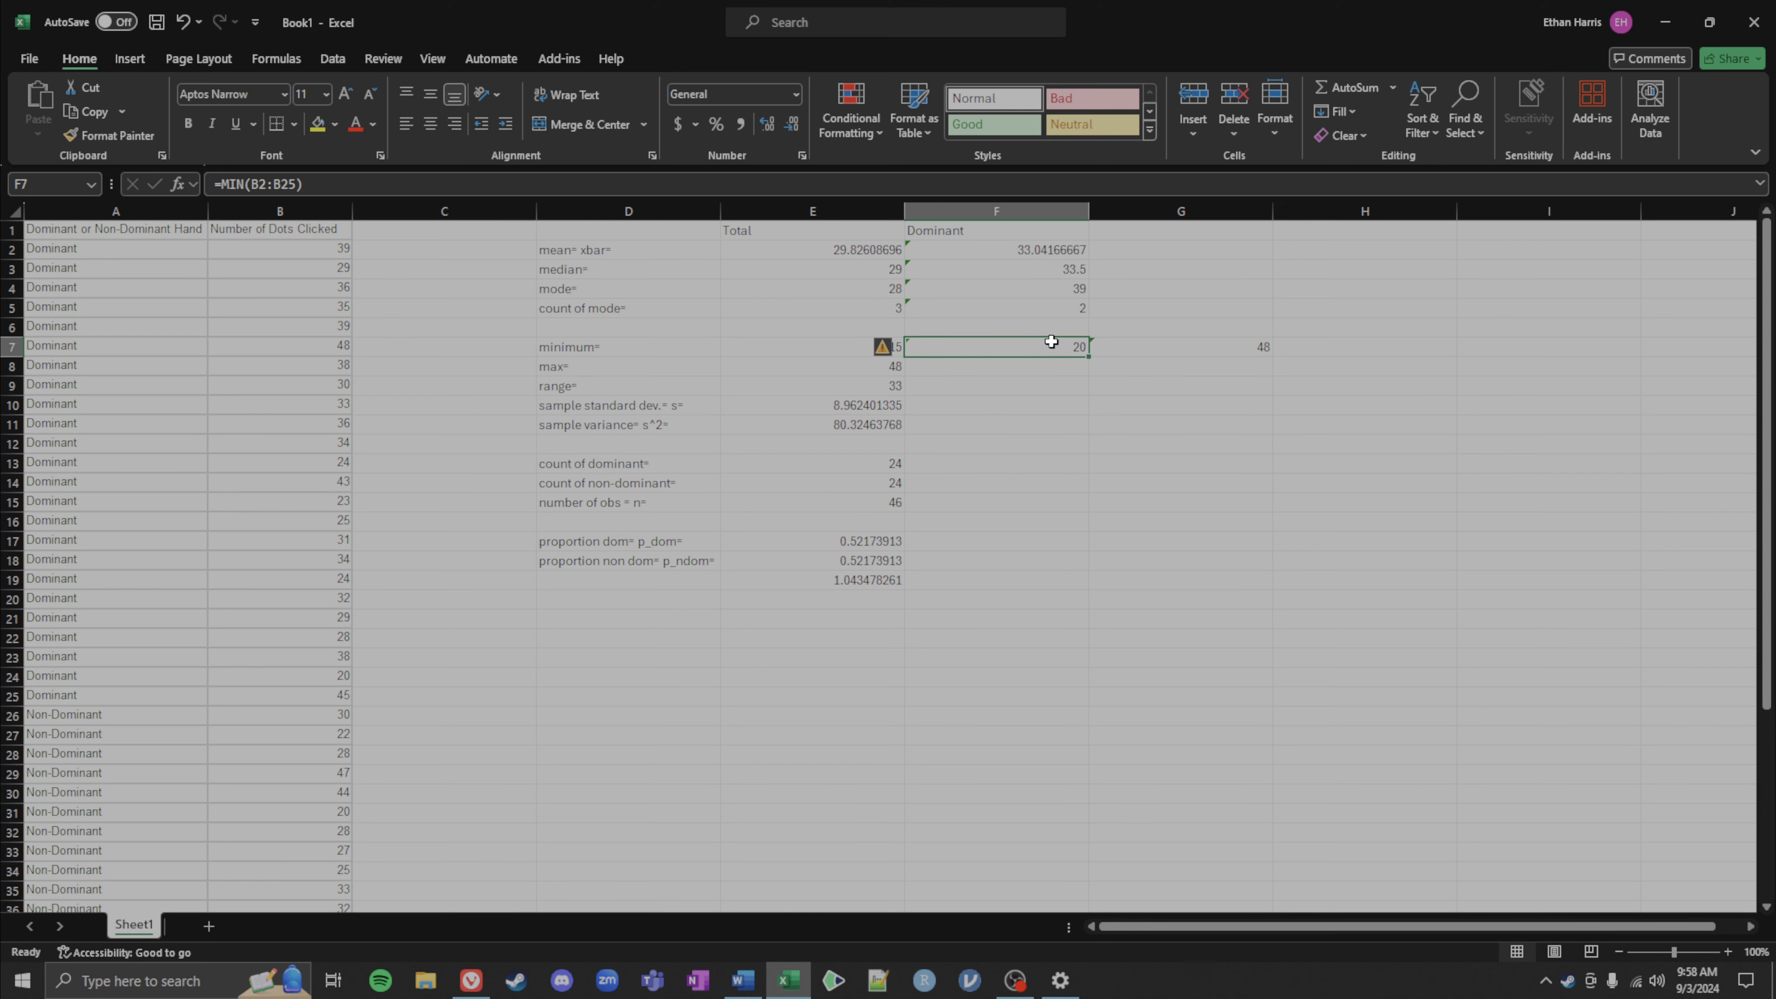
click(1183, 347)
drag(1176, 338, 943, 380)
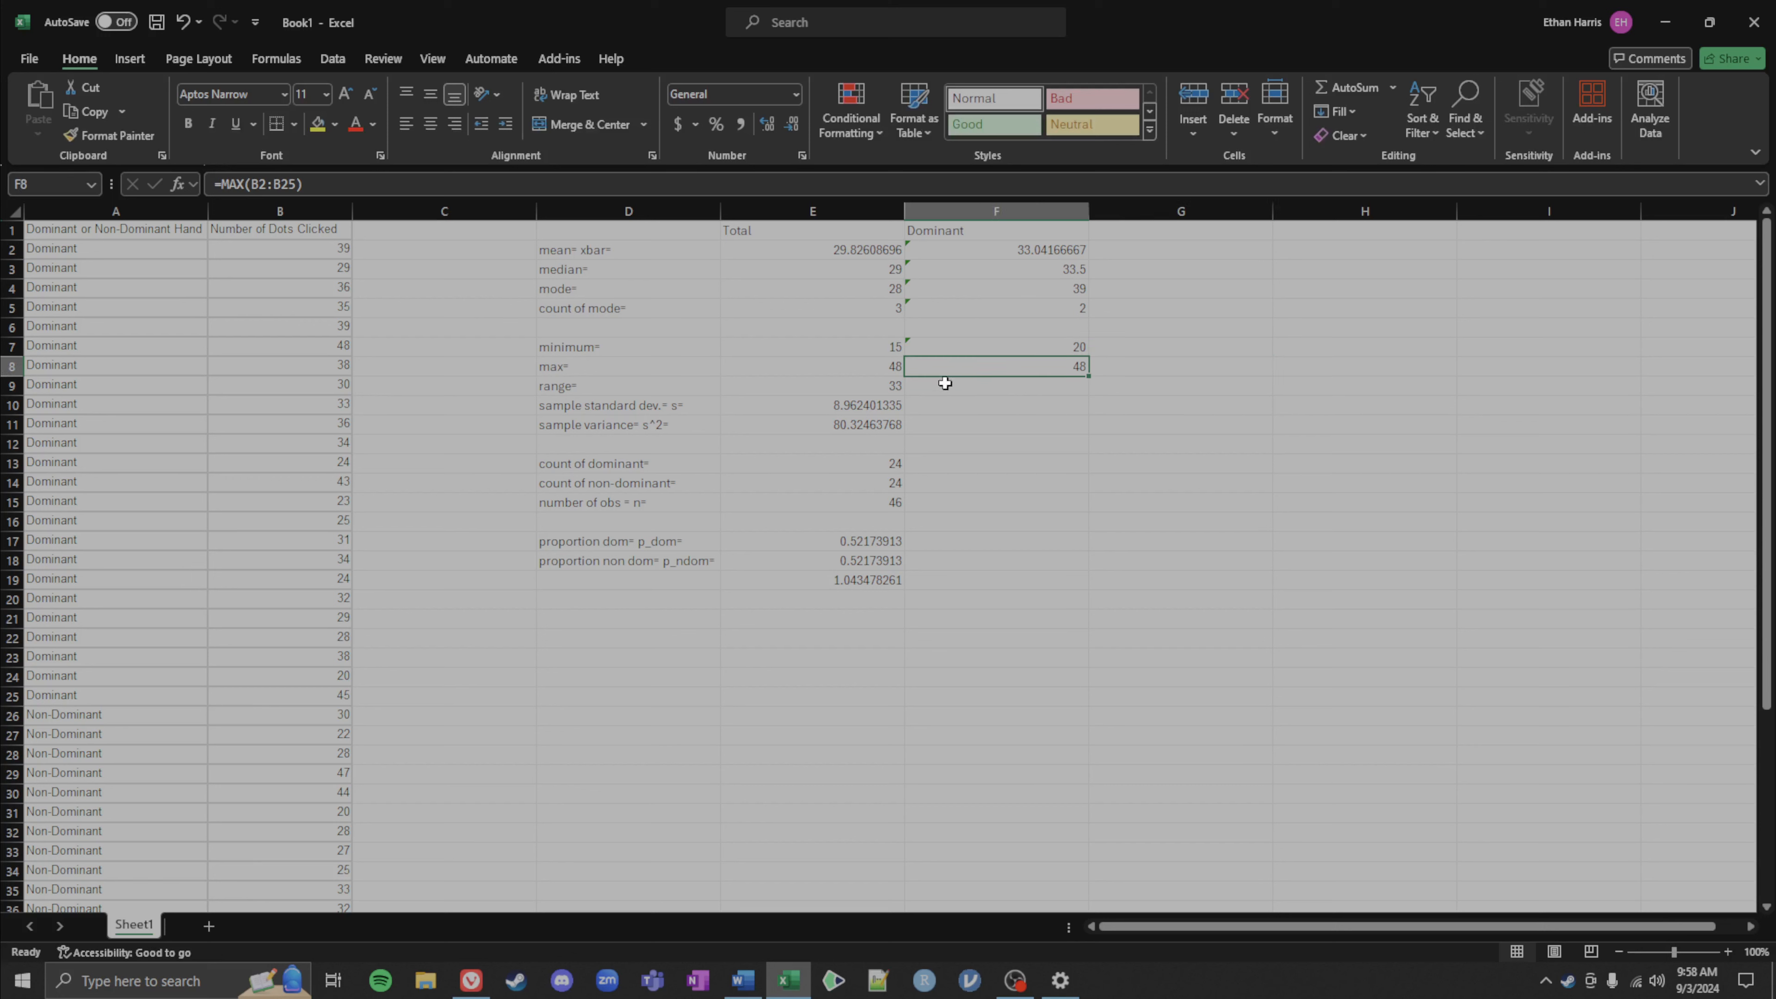
Step: Enter a range formula in F9 subtracting the minimum in F7 from the maximum in F8
click(921, 383)
text(=)
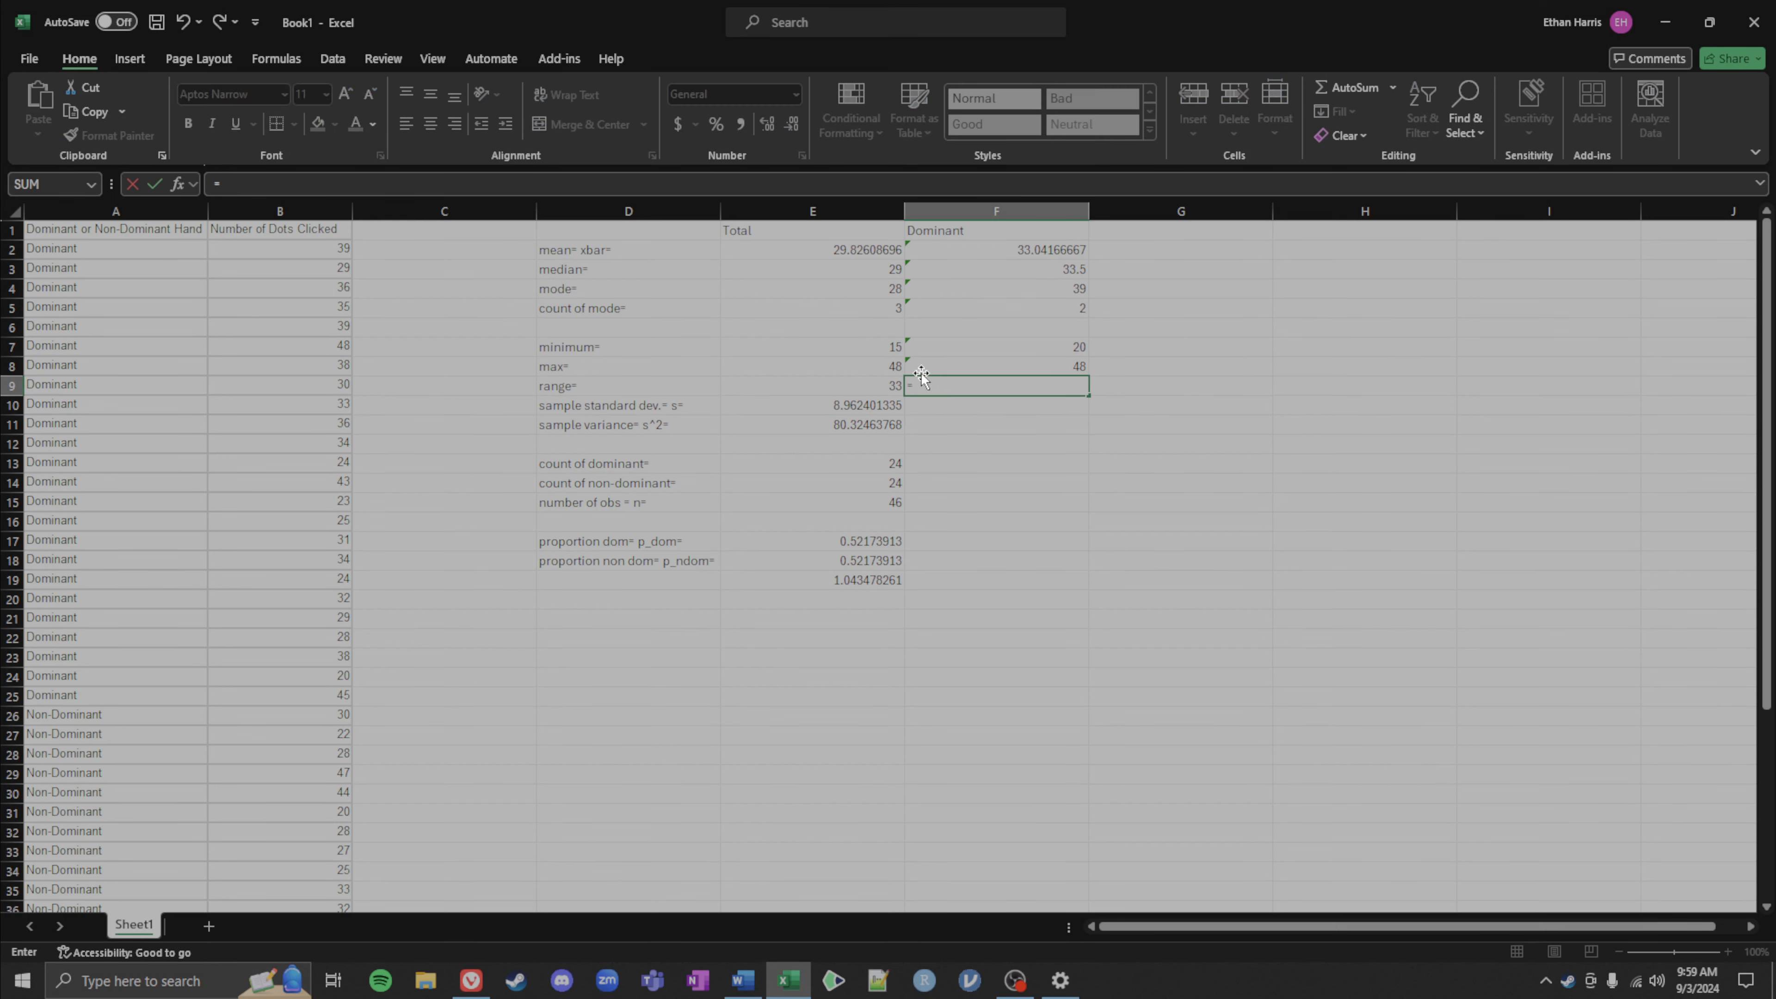
click(920, 367)
text(-)
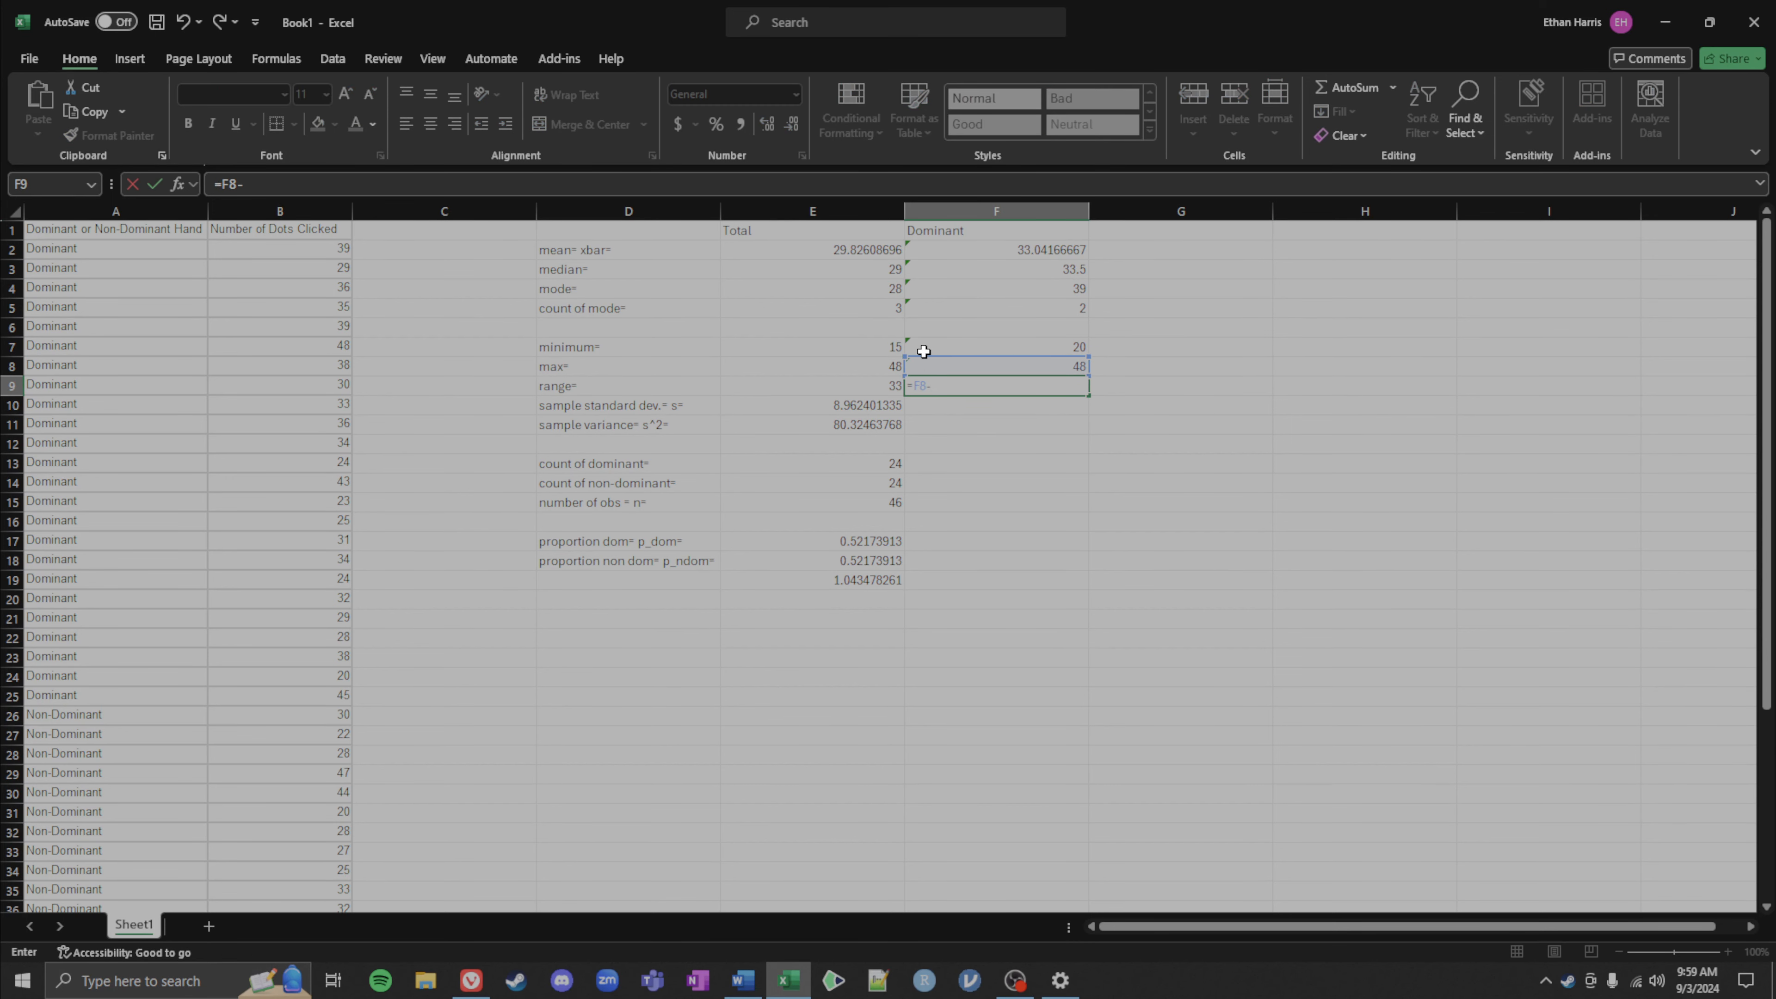
click(923, 351)
key(Return)
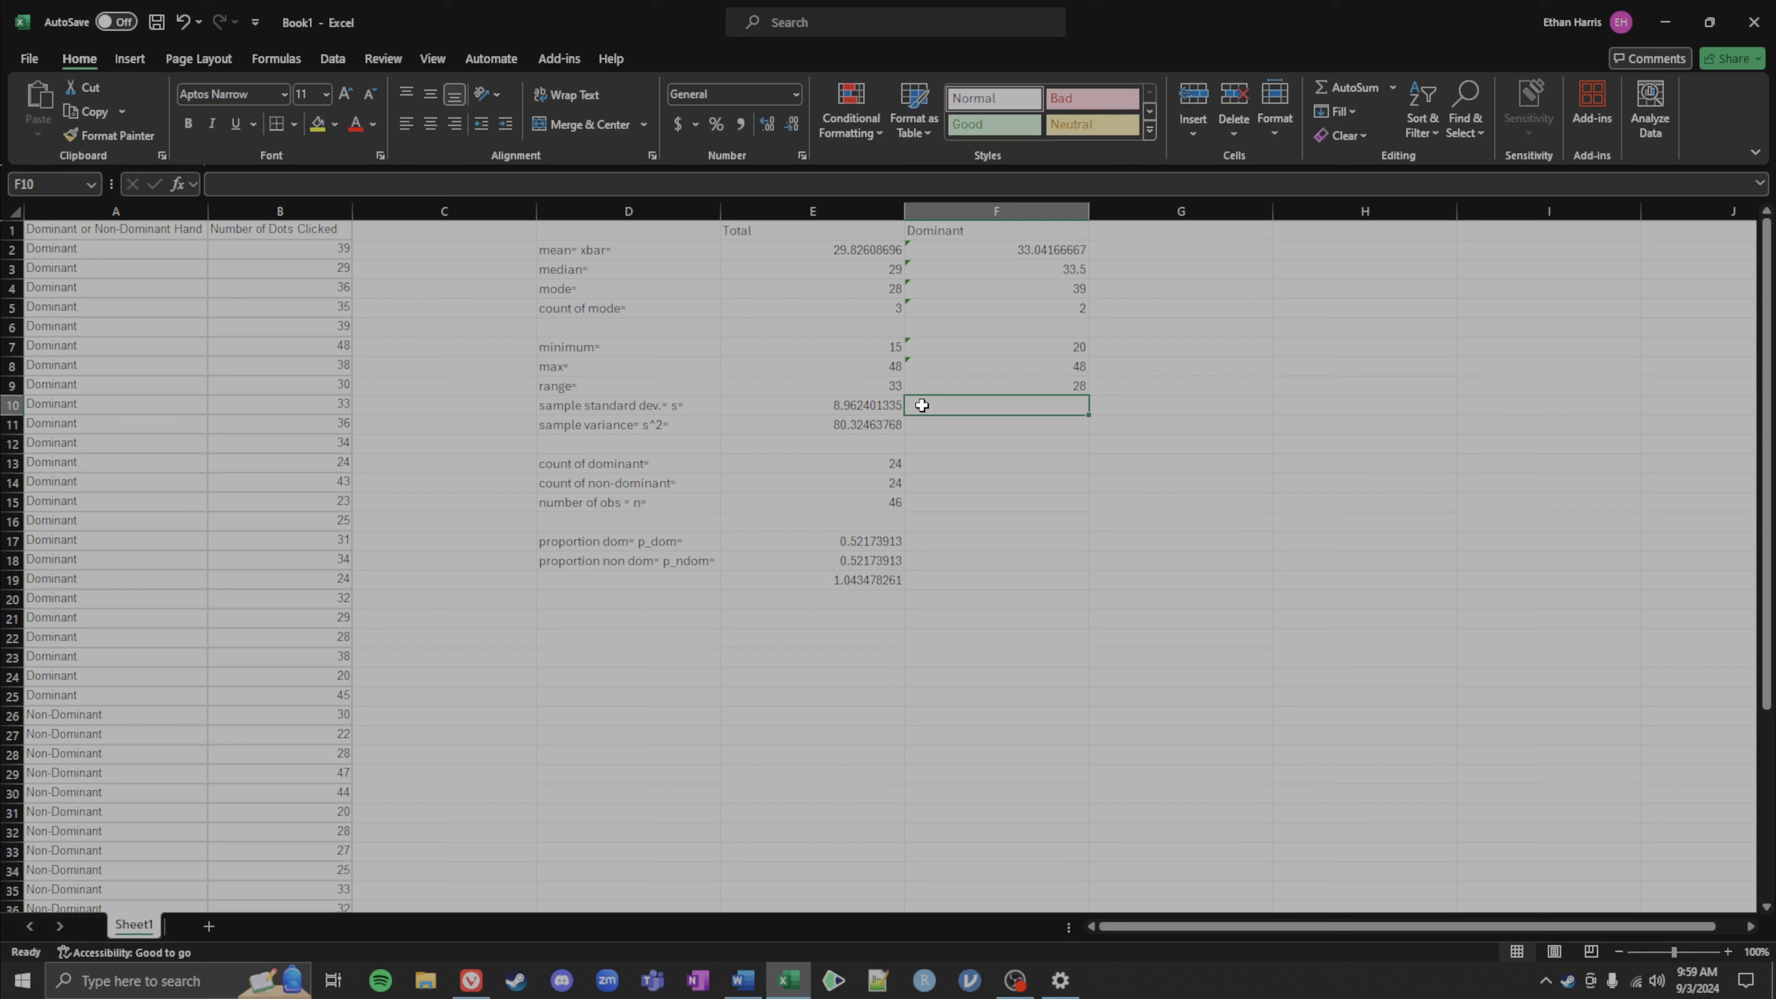
Step: Enter a STDEV.S formula in F10 over the dominant group's values B2:B25
text(=std)
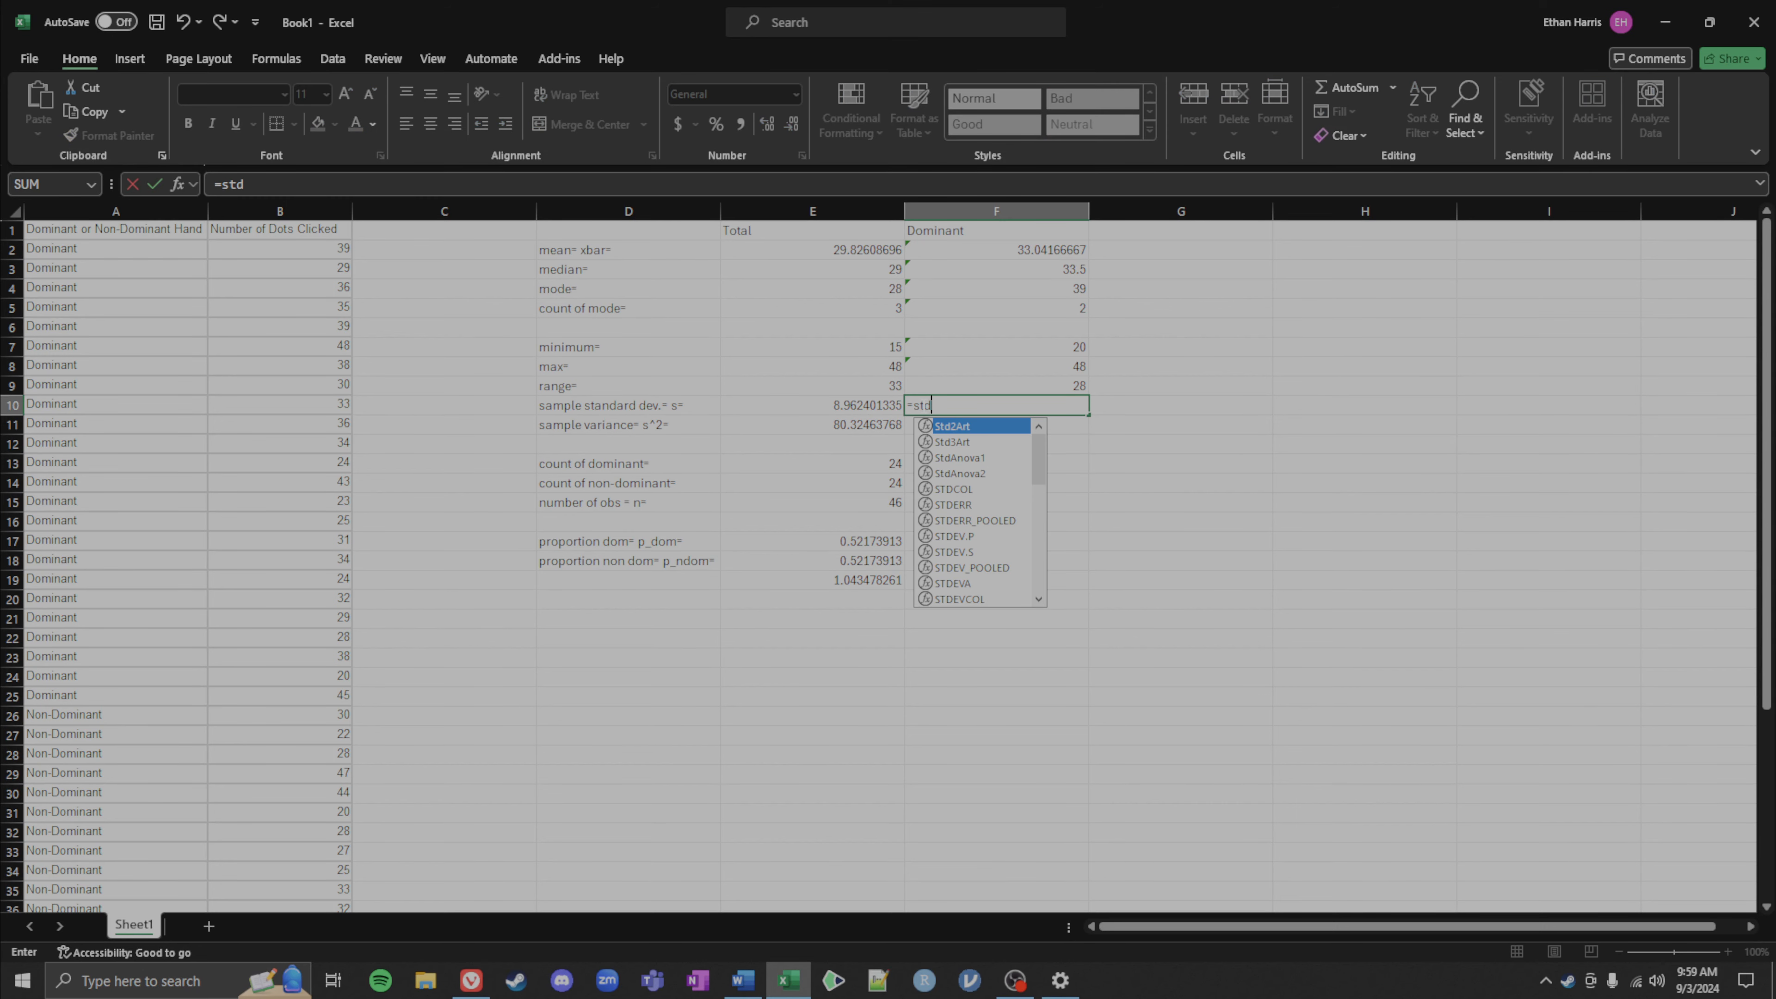
text(ev.s()
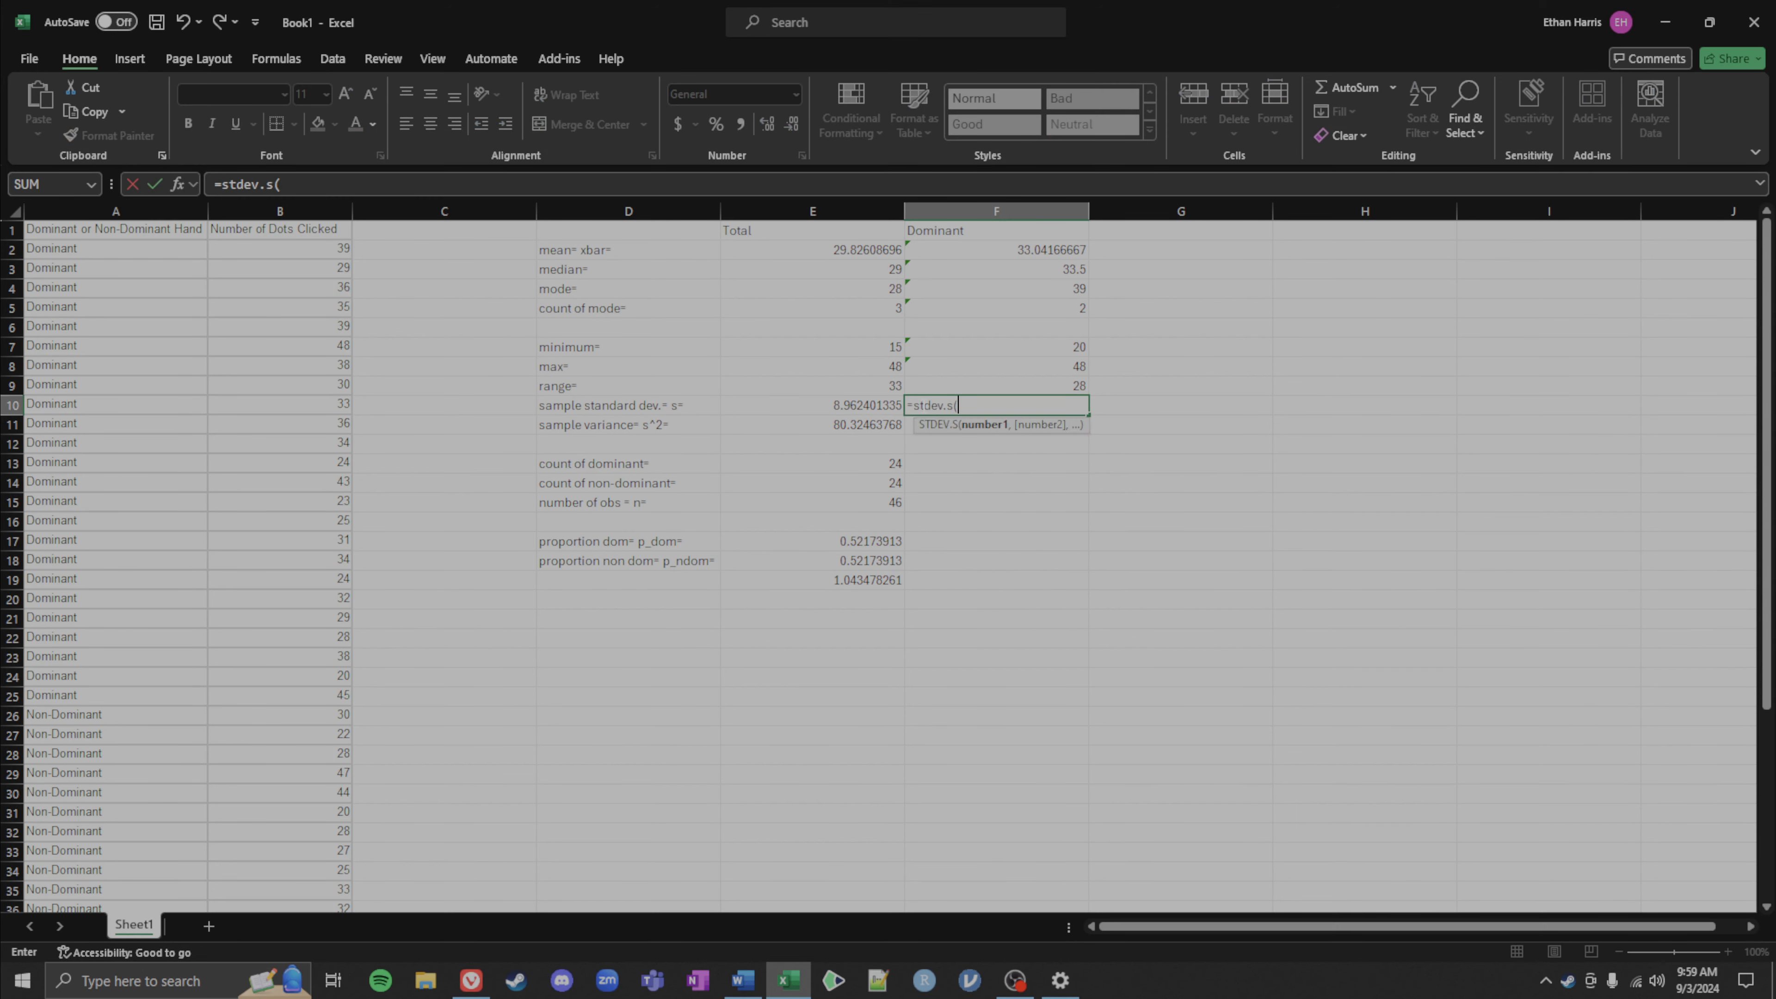
drag(240, 245, 307, 707)
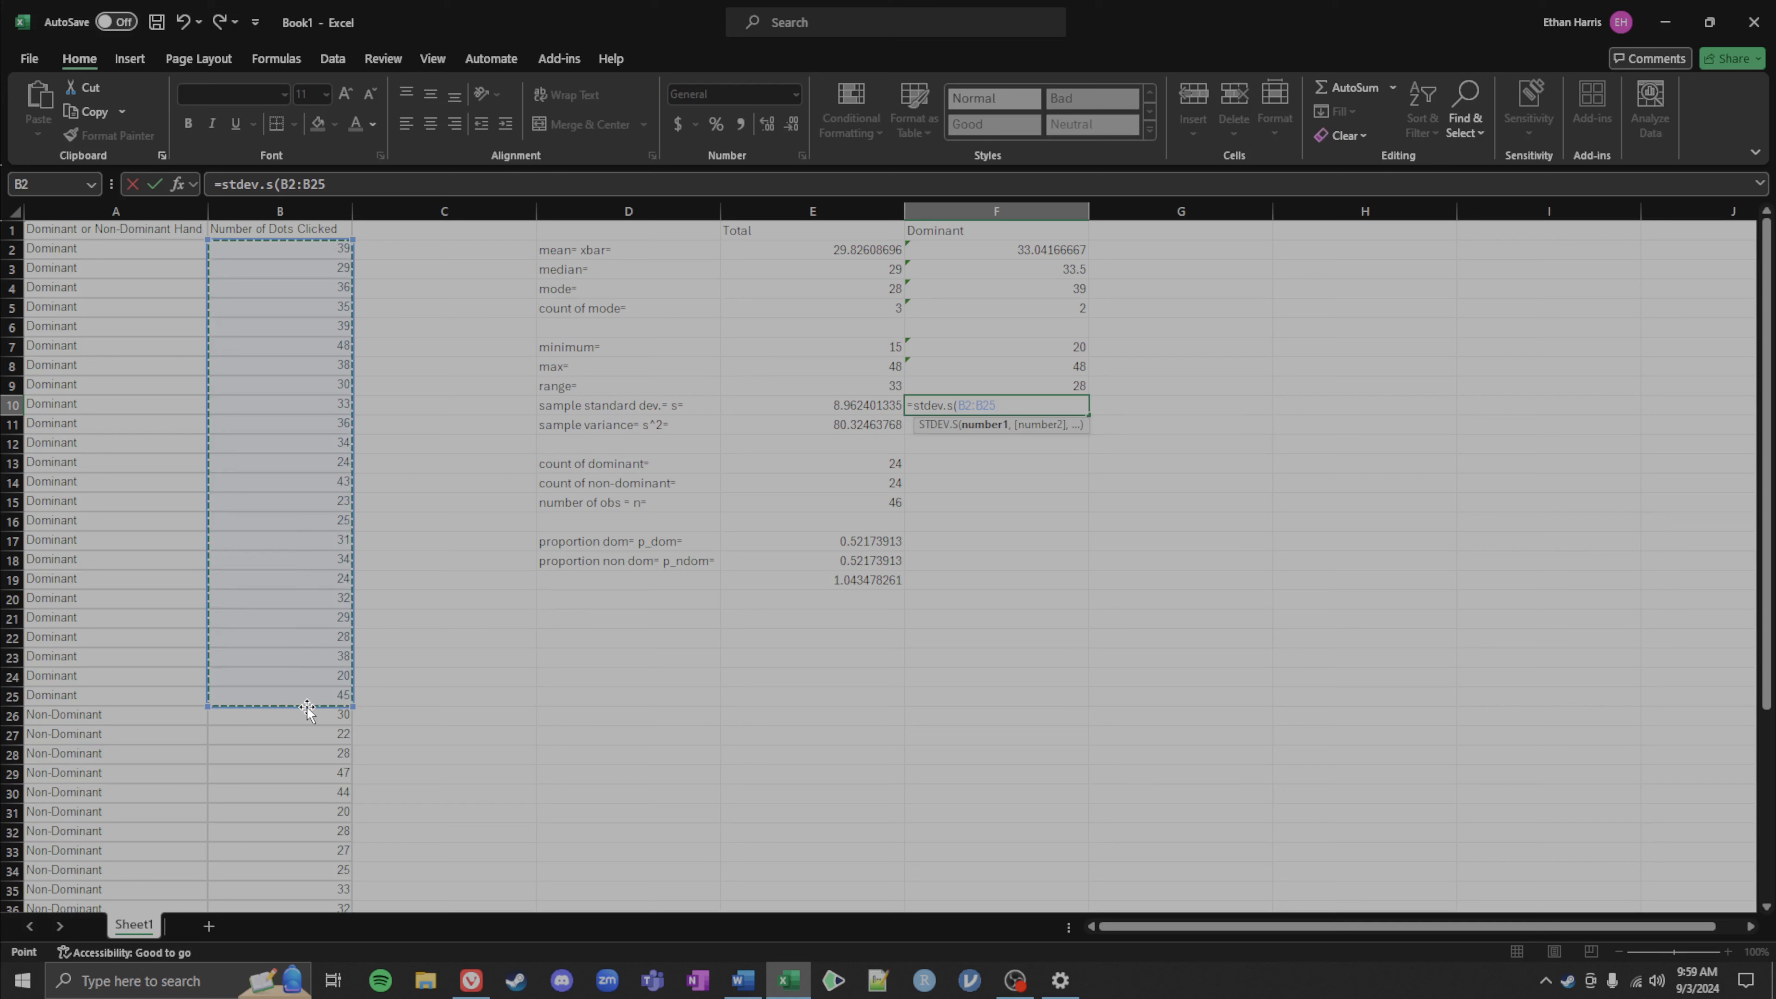
key(Return)
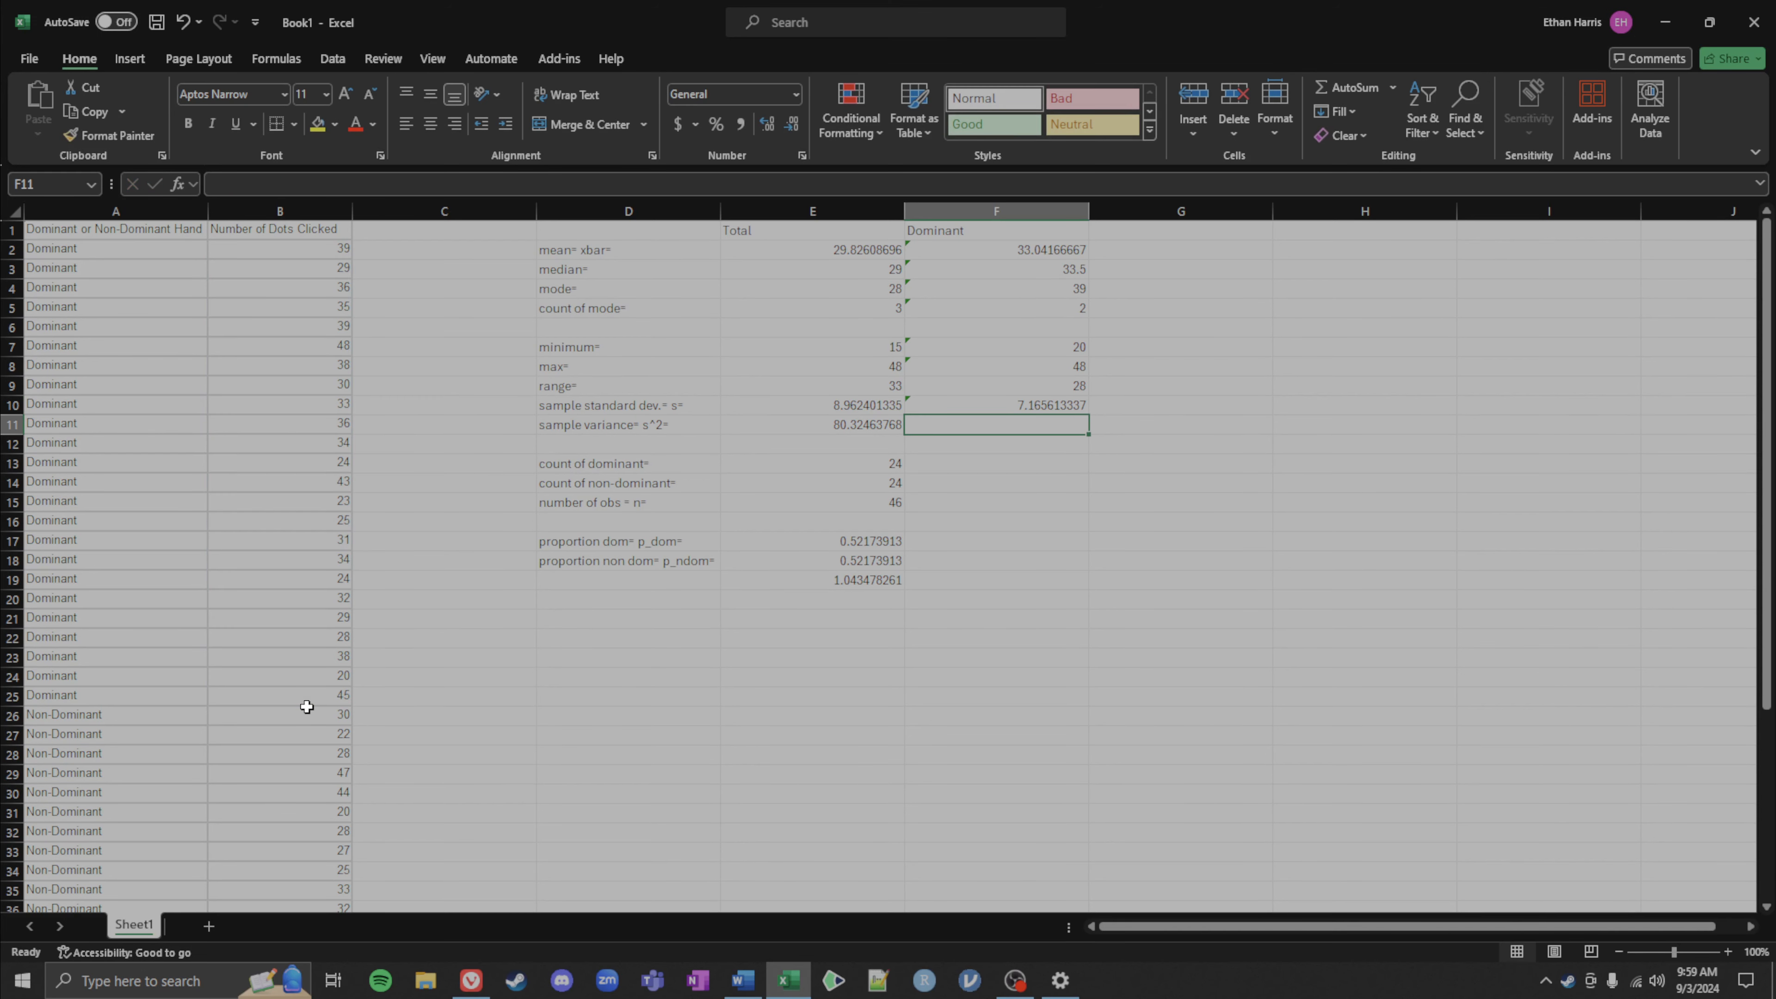
Step: Enter a formula in F11 squaring the standard deviation in F10 for the sample variance
text(=)
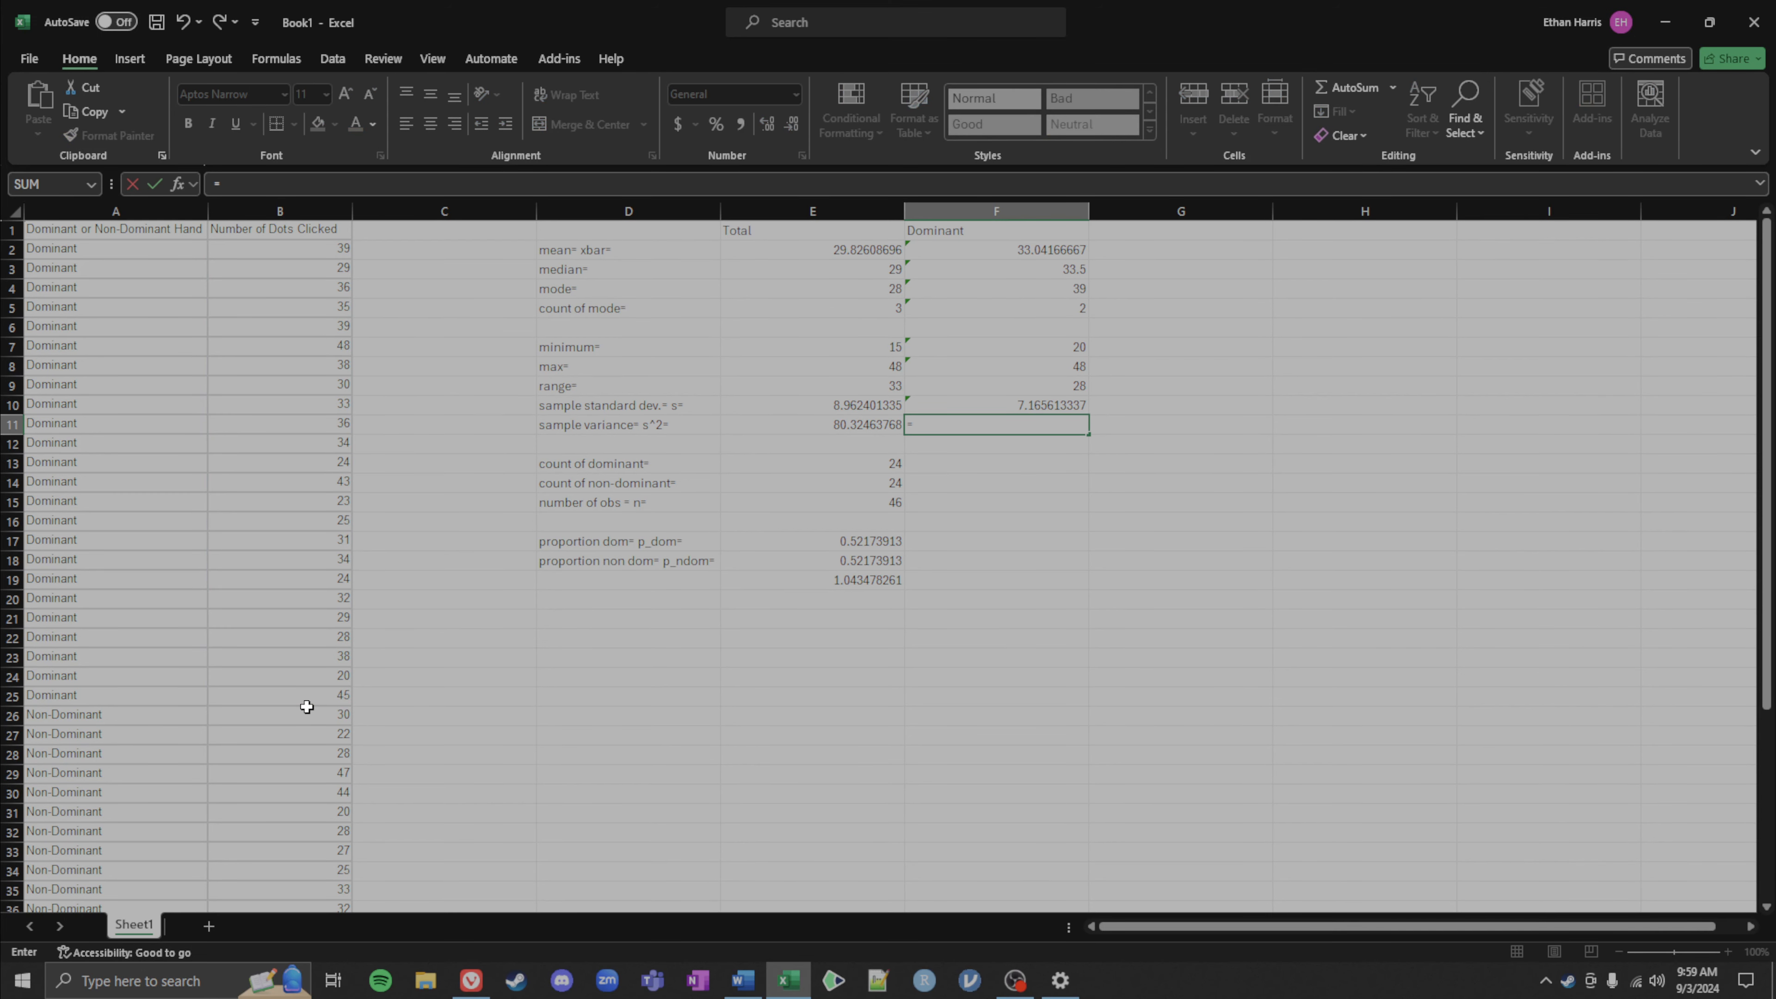
key(Up)
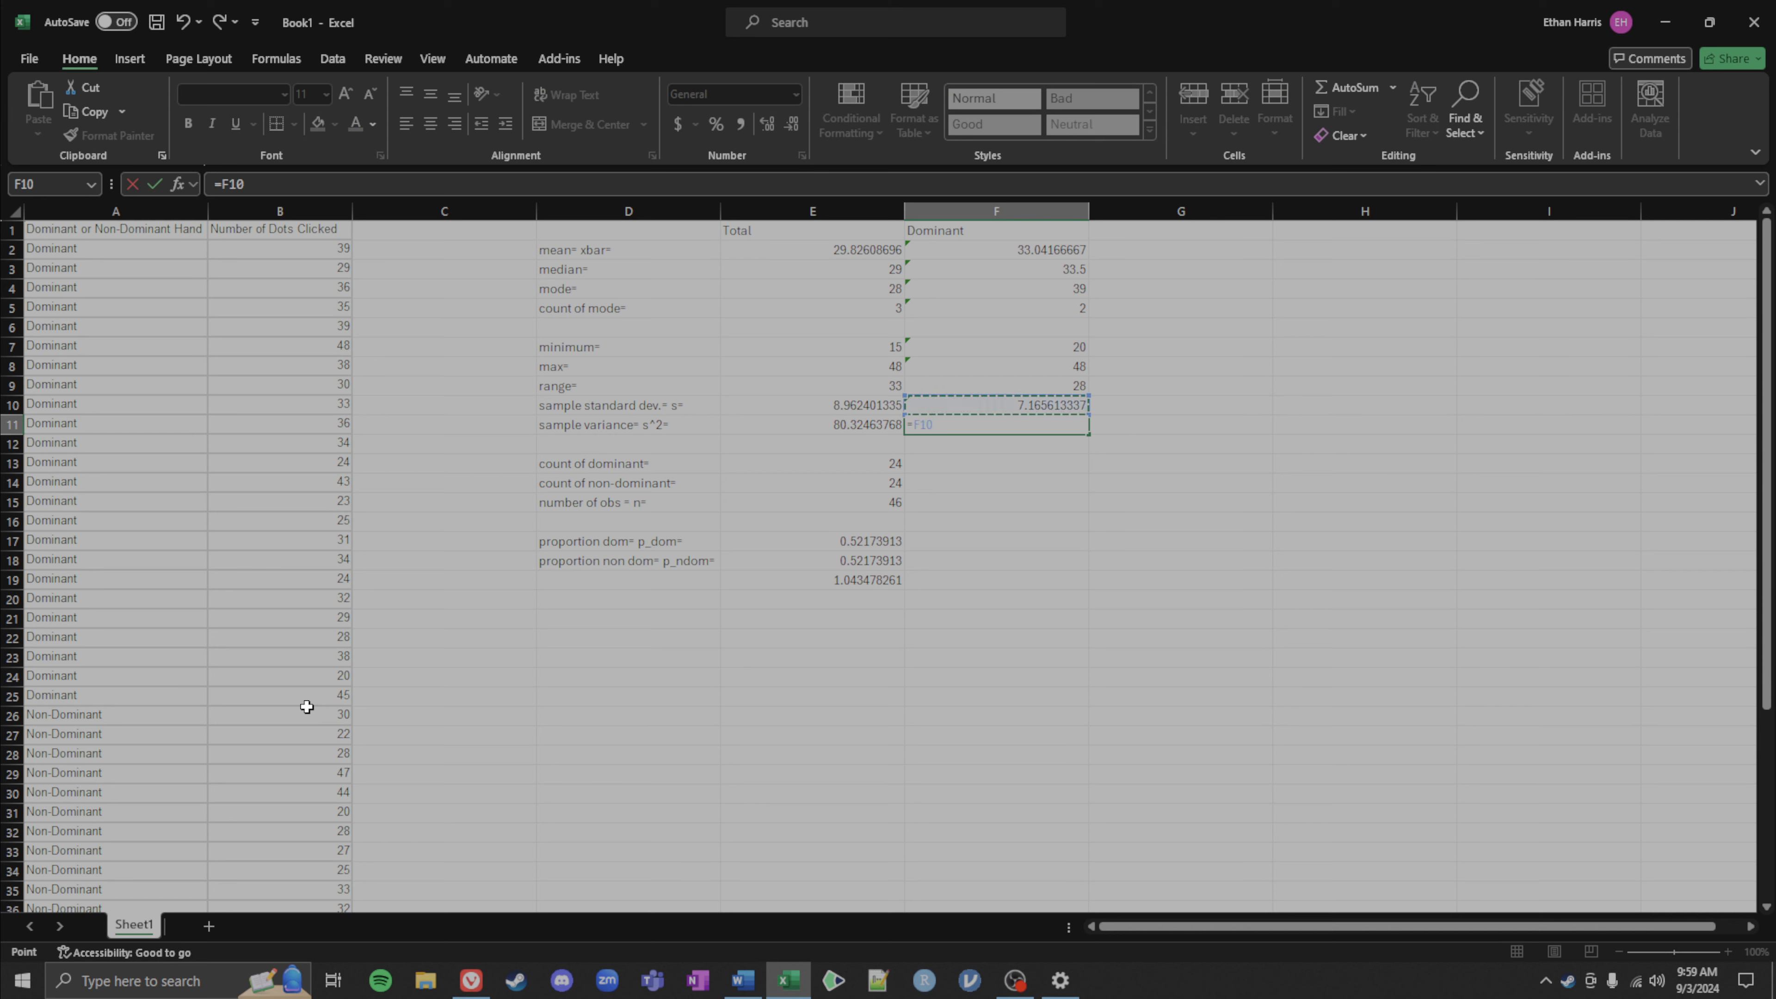
text(^2)
key(Return)
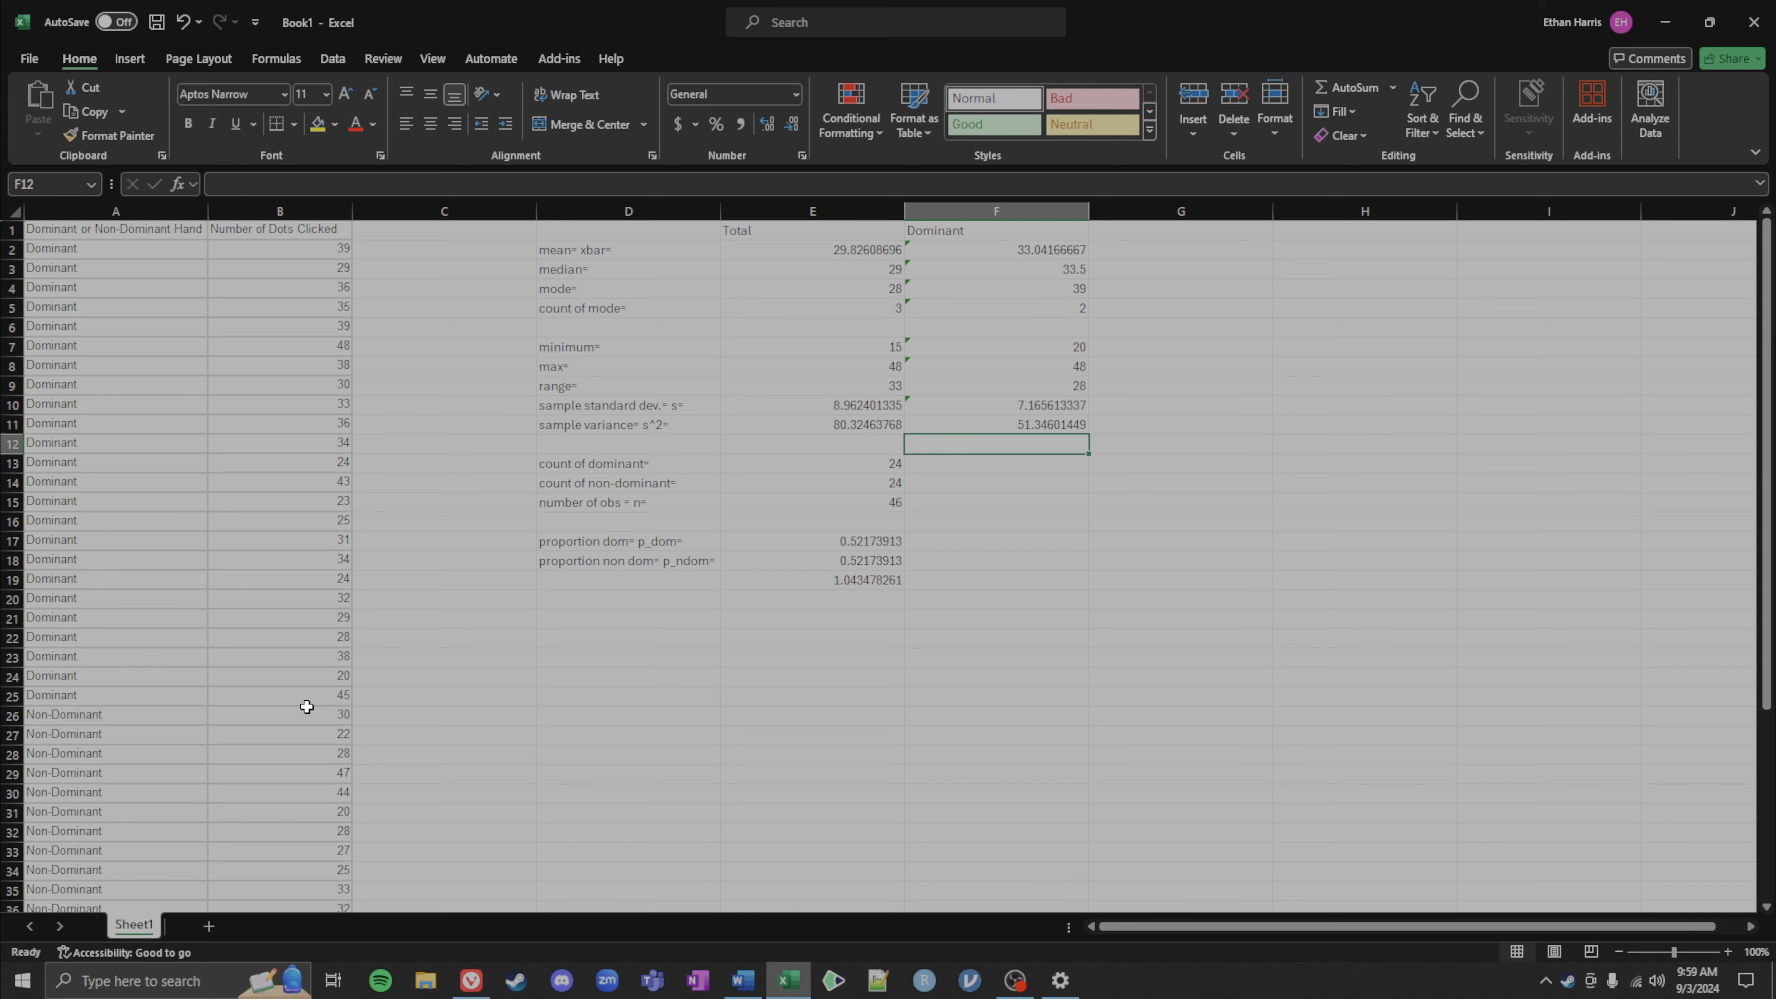
click(968, 462)
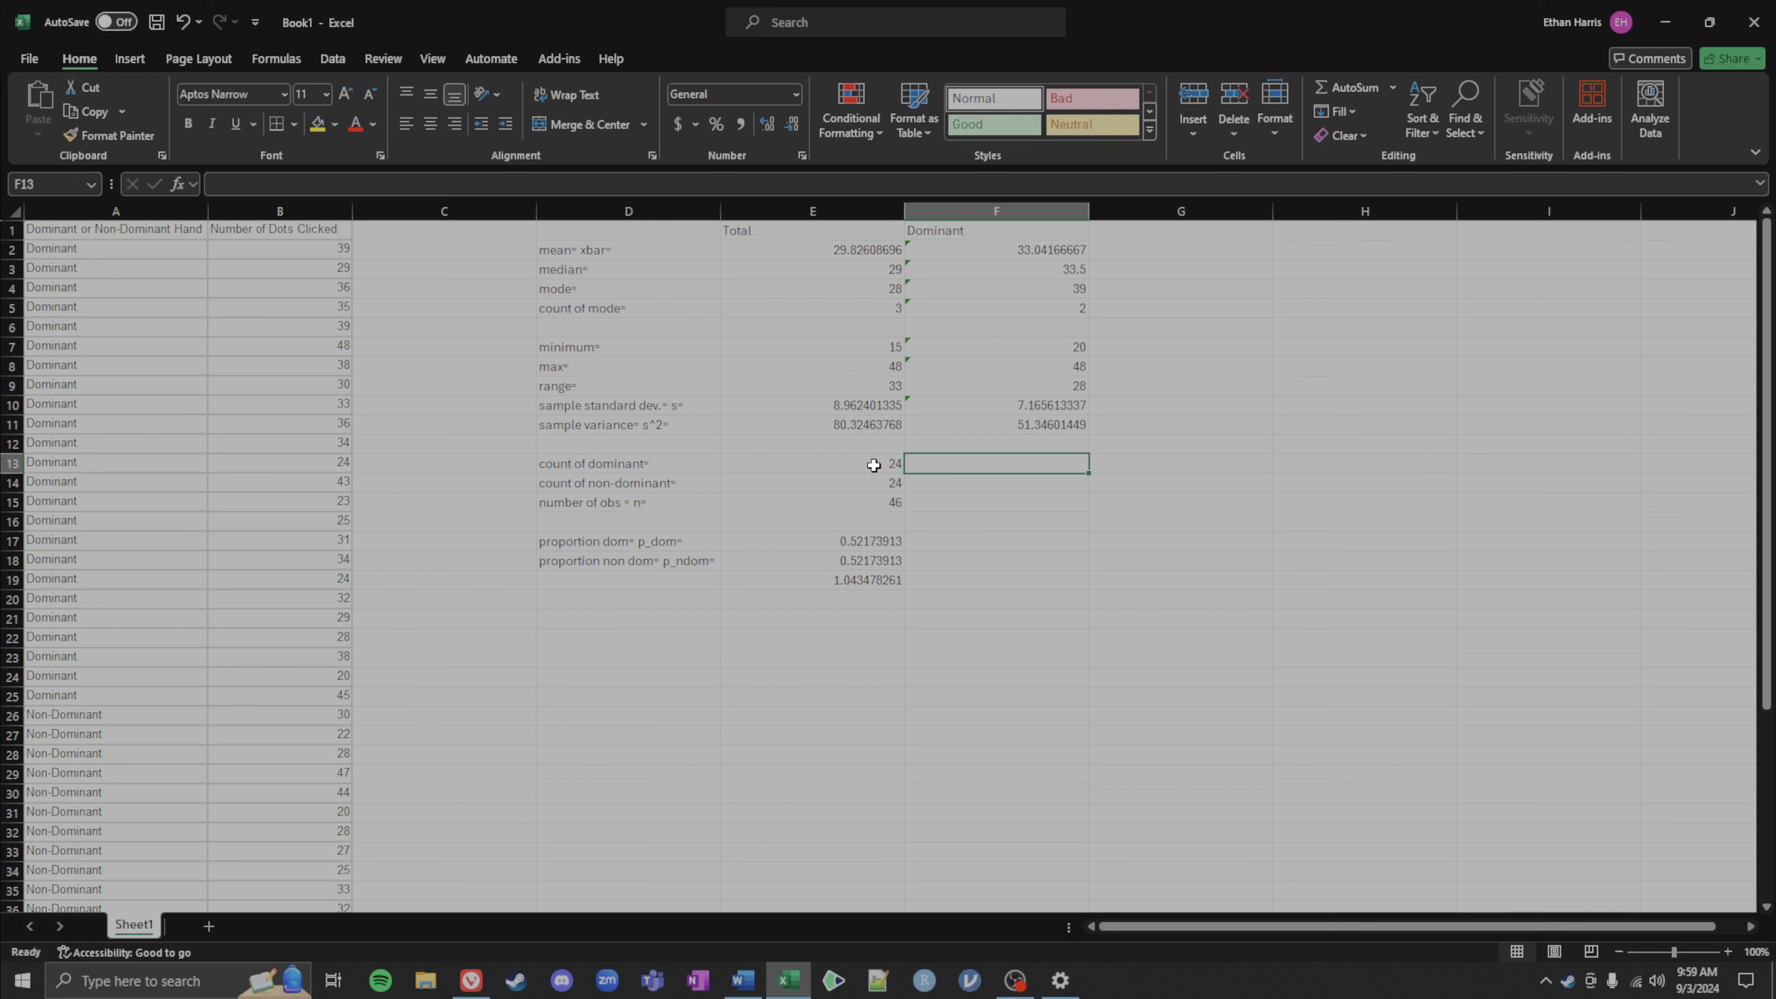
drag(112, 248, 325, 682)
click(1193, 645)
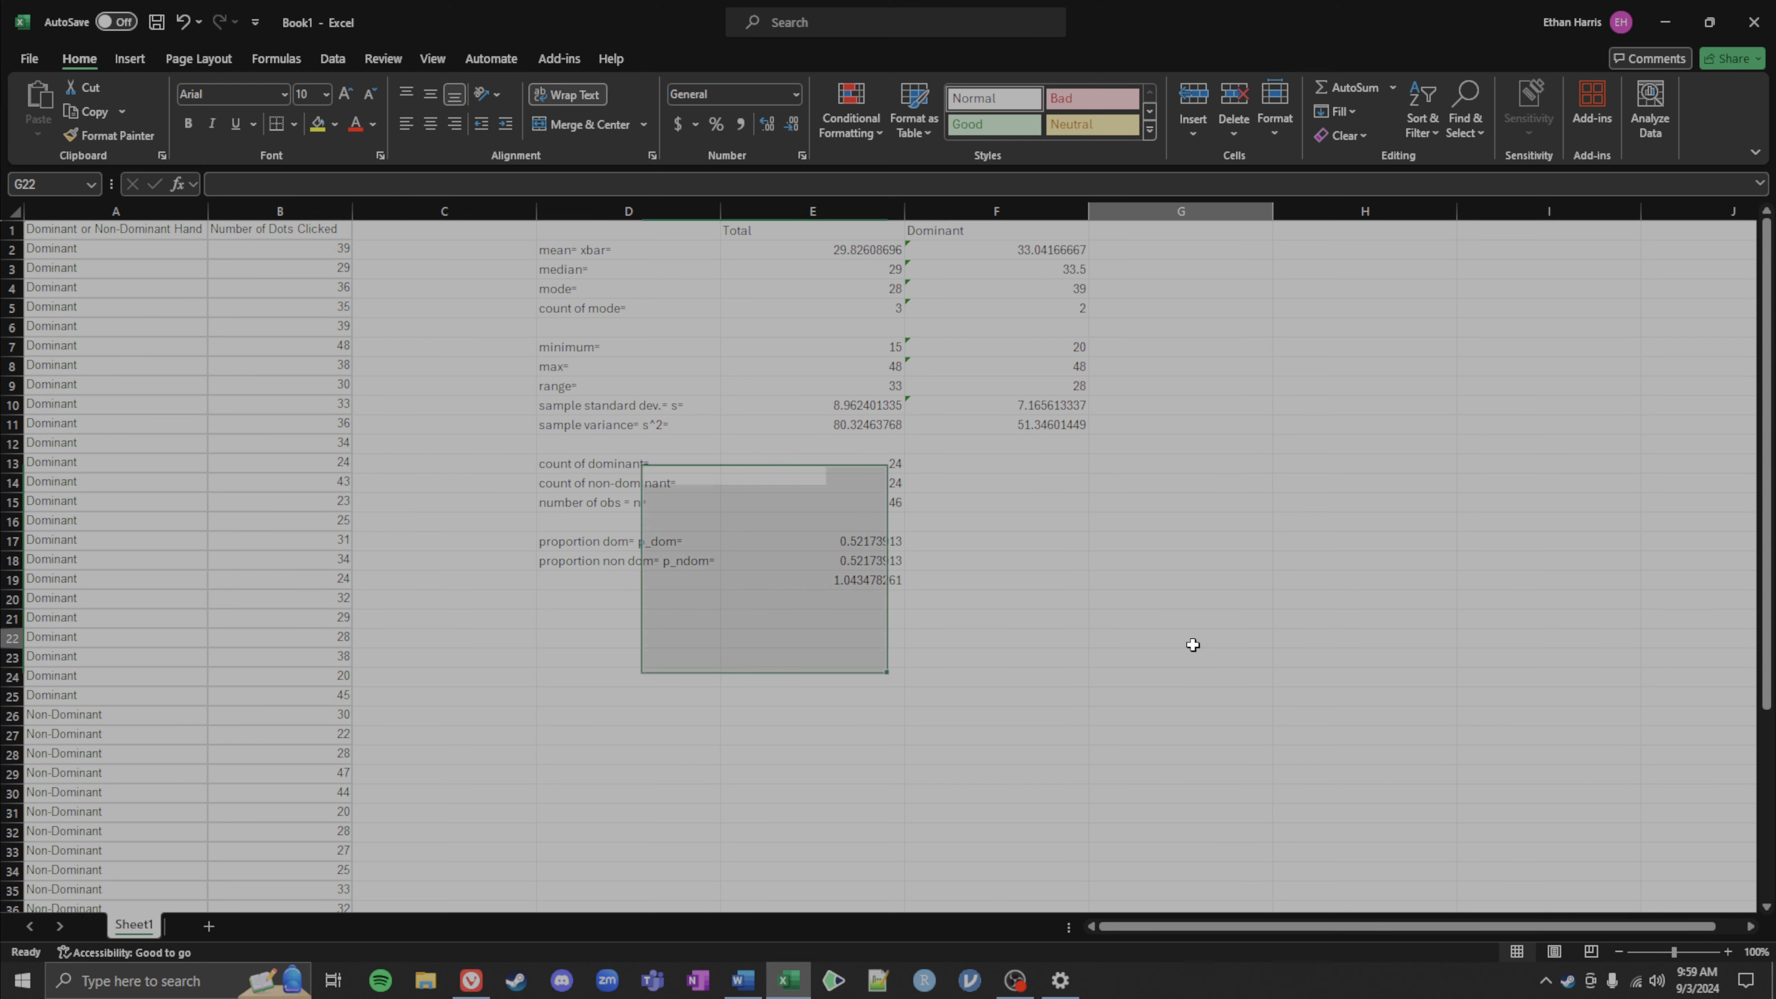